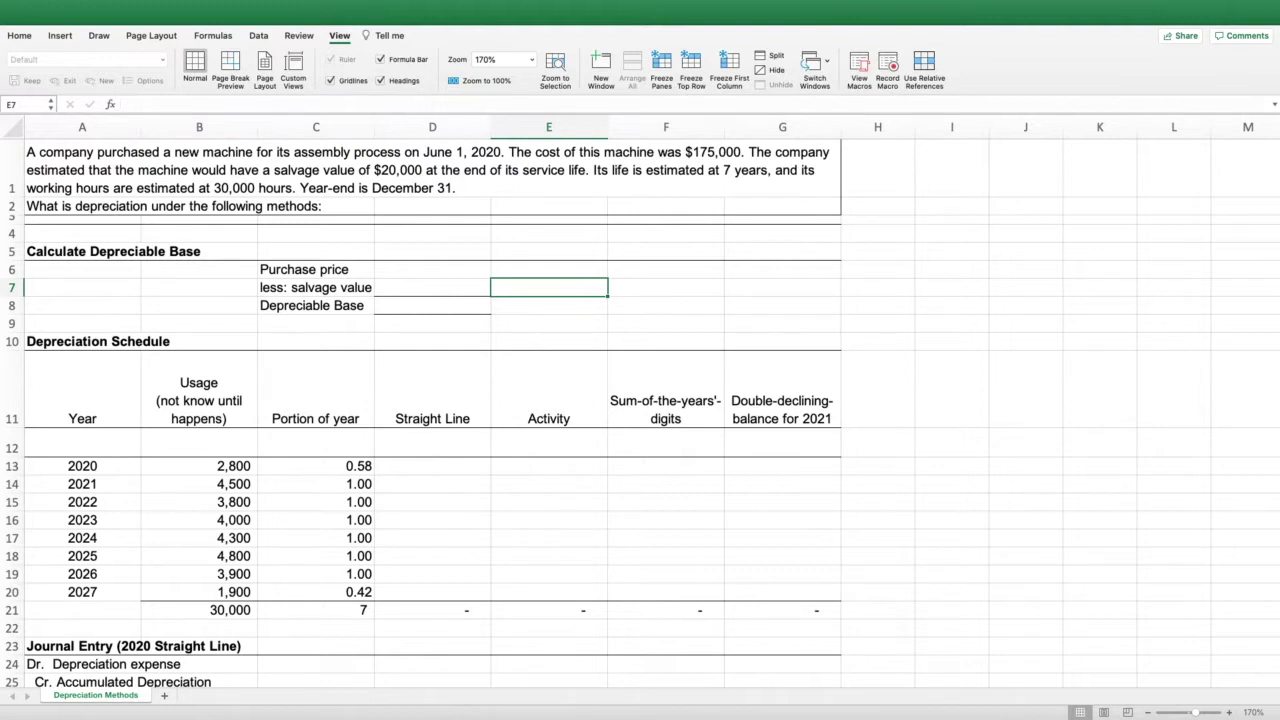
Enter 175000 as the purchase price in D6 and 20000 as the salvage value in D7.
left_click(432, 170)
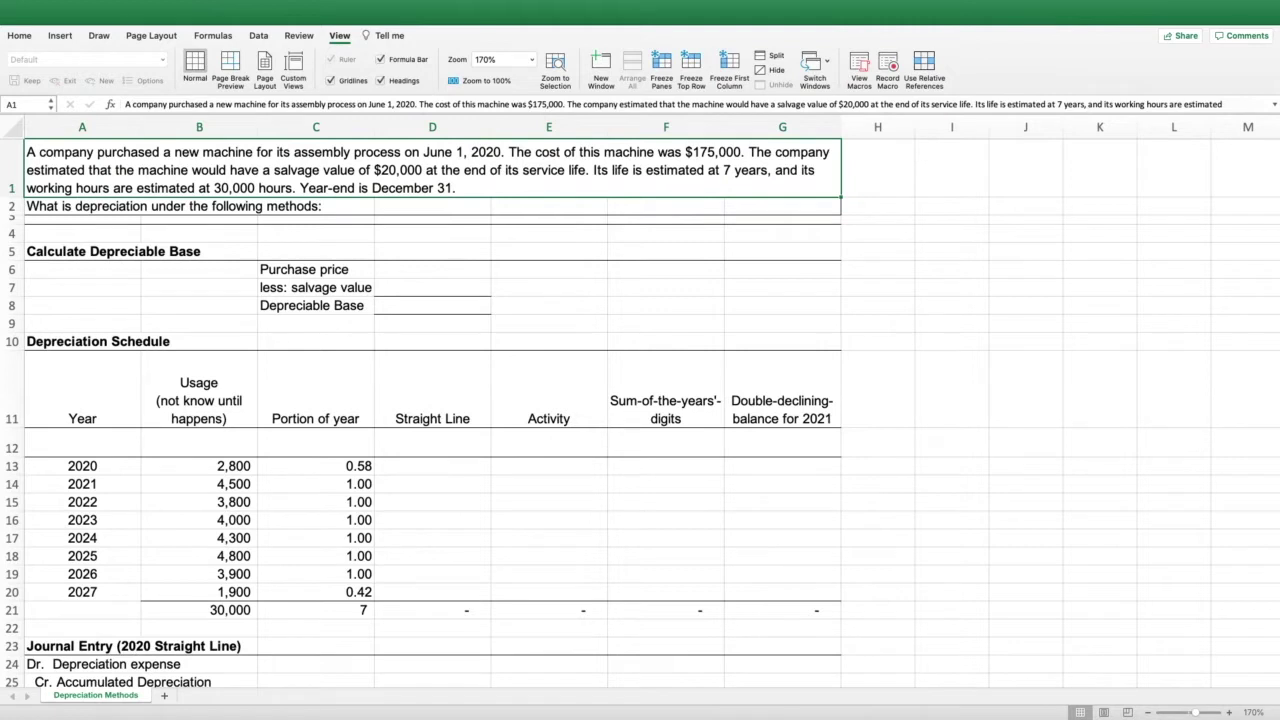
left_click(82, 305)
left_click(82, 252)
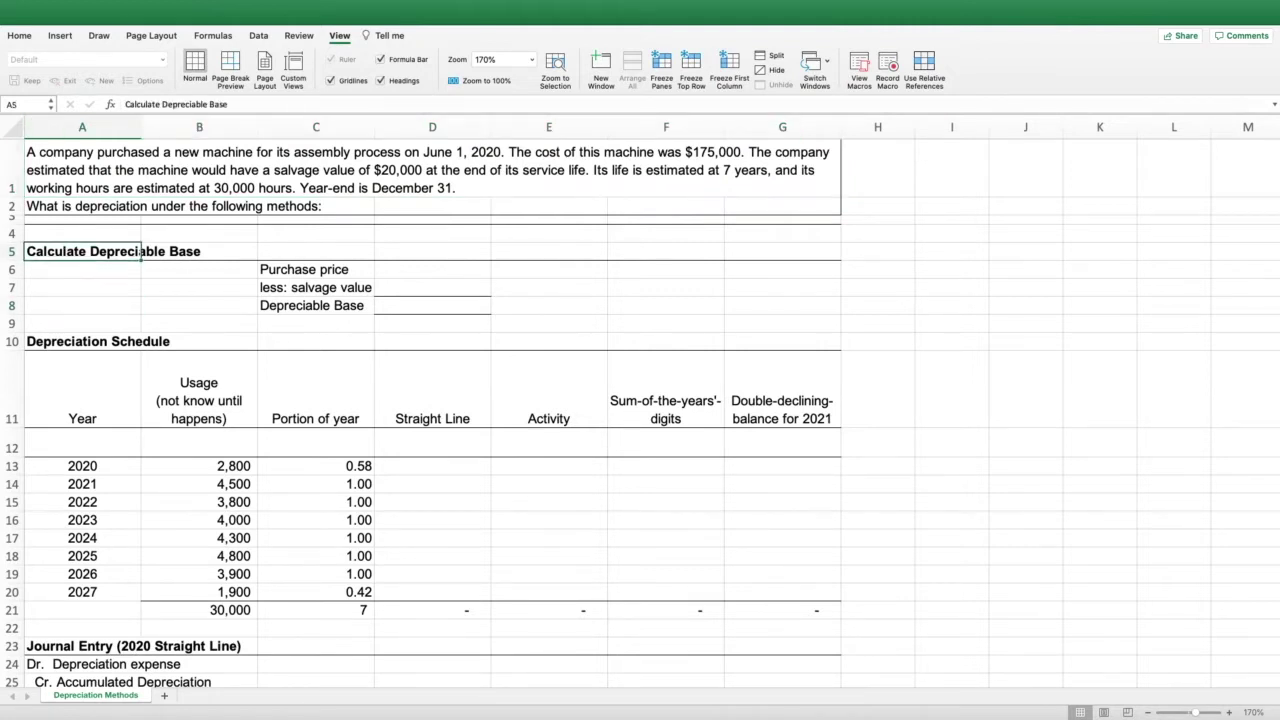
left_click(432, 269)
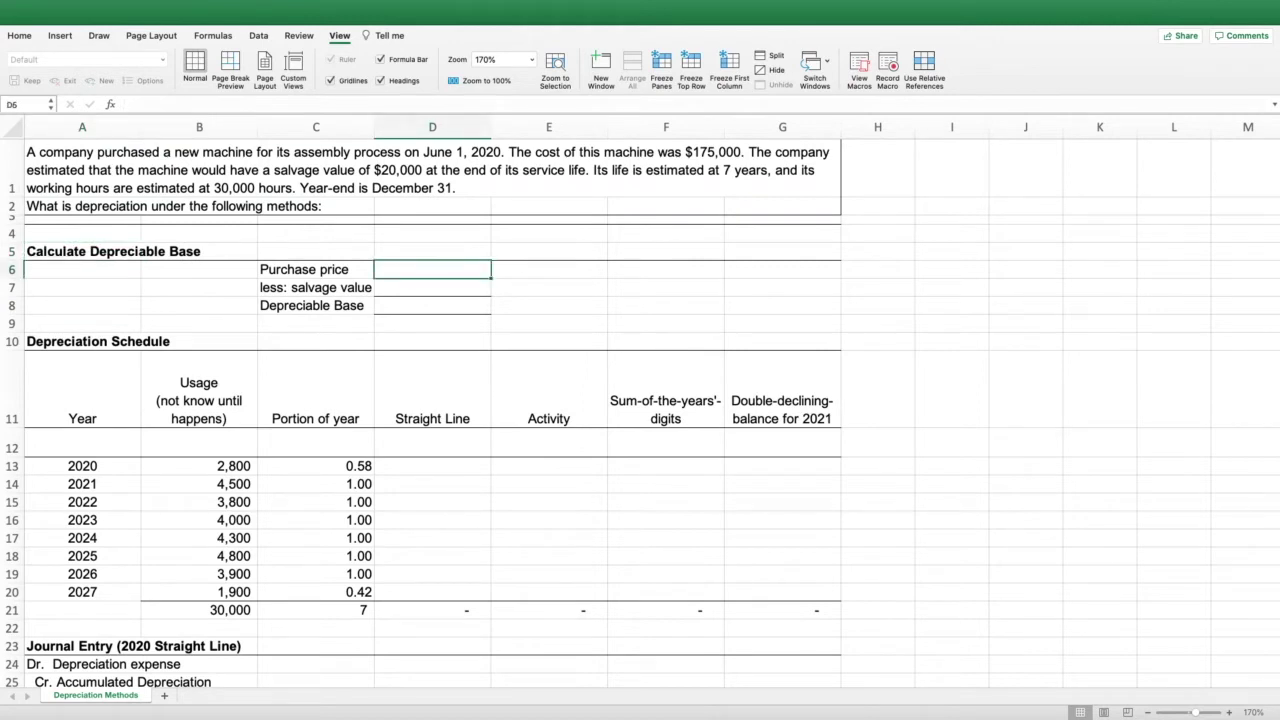
type("175000")
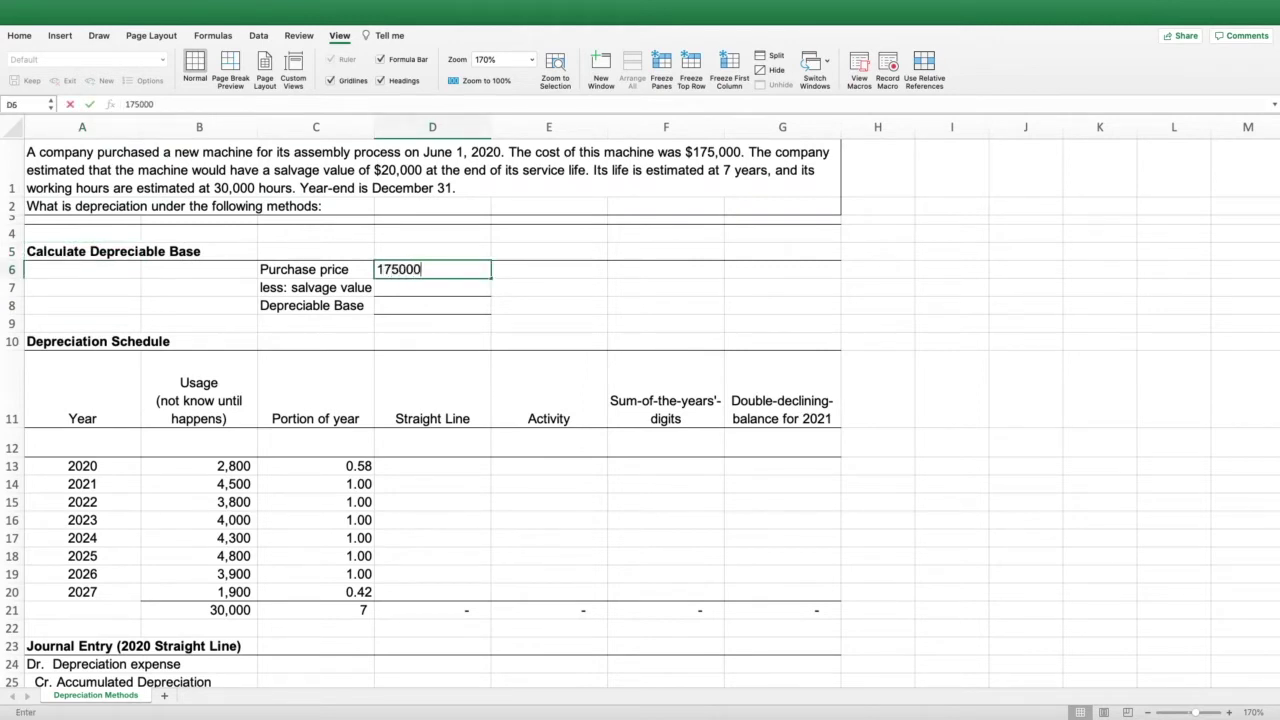
key("Return")
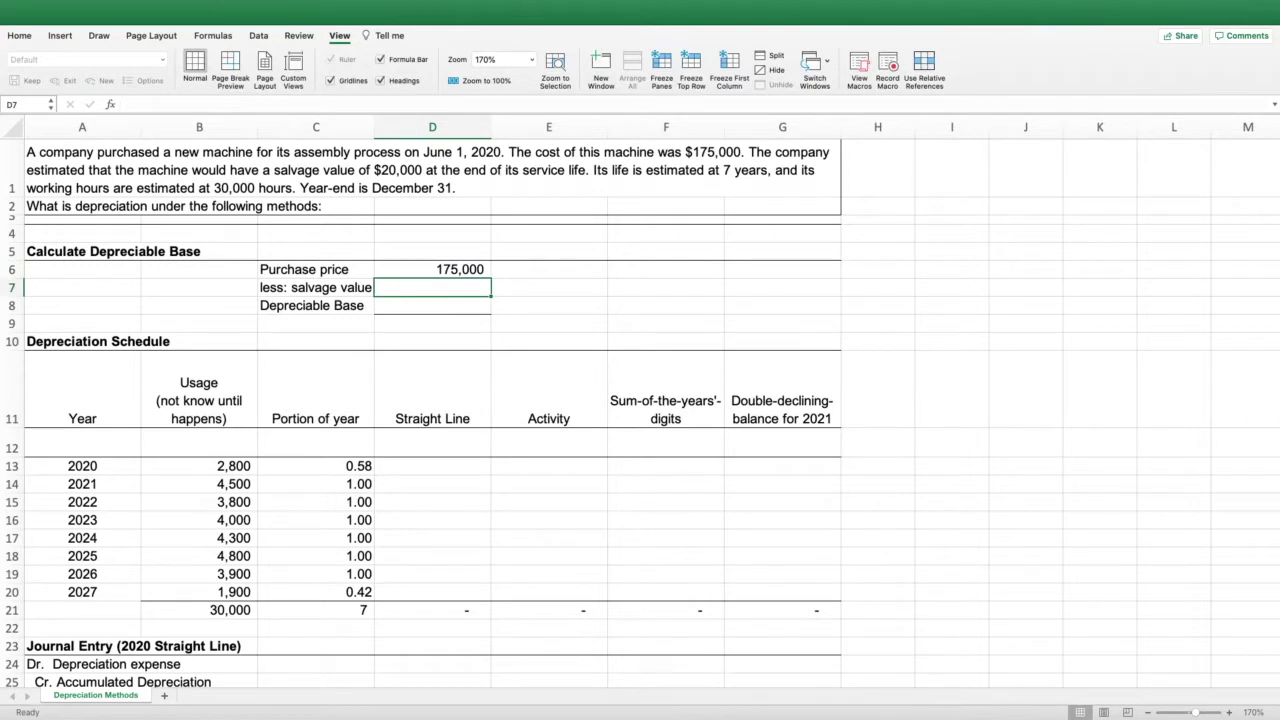
type("20000")
key("Return")
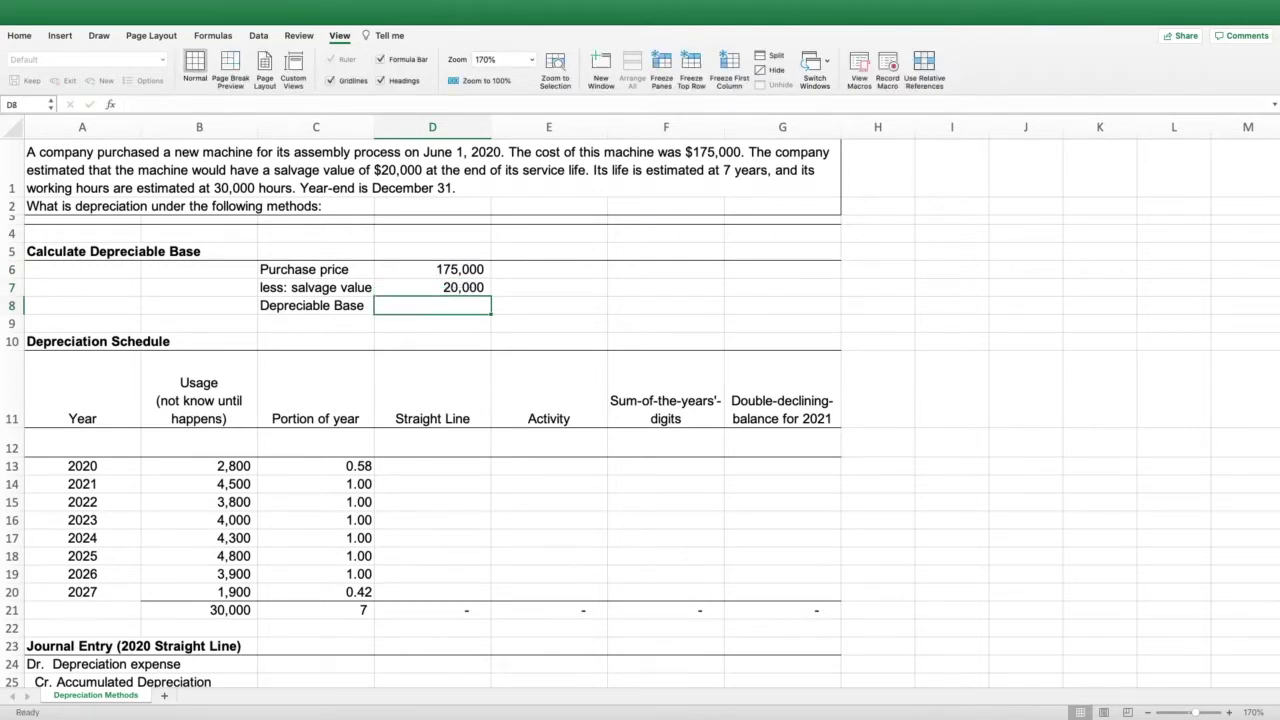
Calculate the depreciable base in D8 as purchase price minus salvage value with =D6-D7.
type("=")
key("Up")
key("Up")
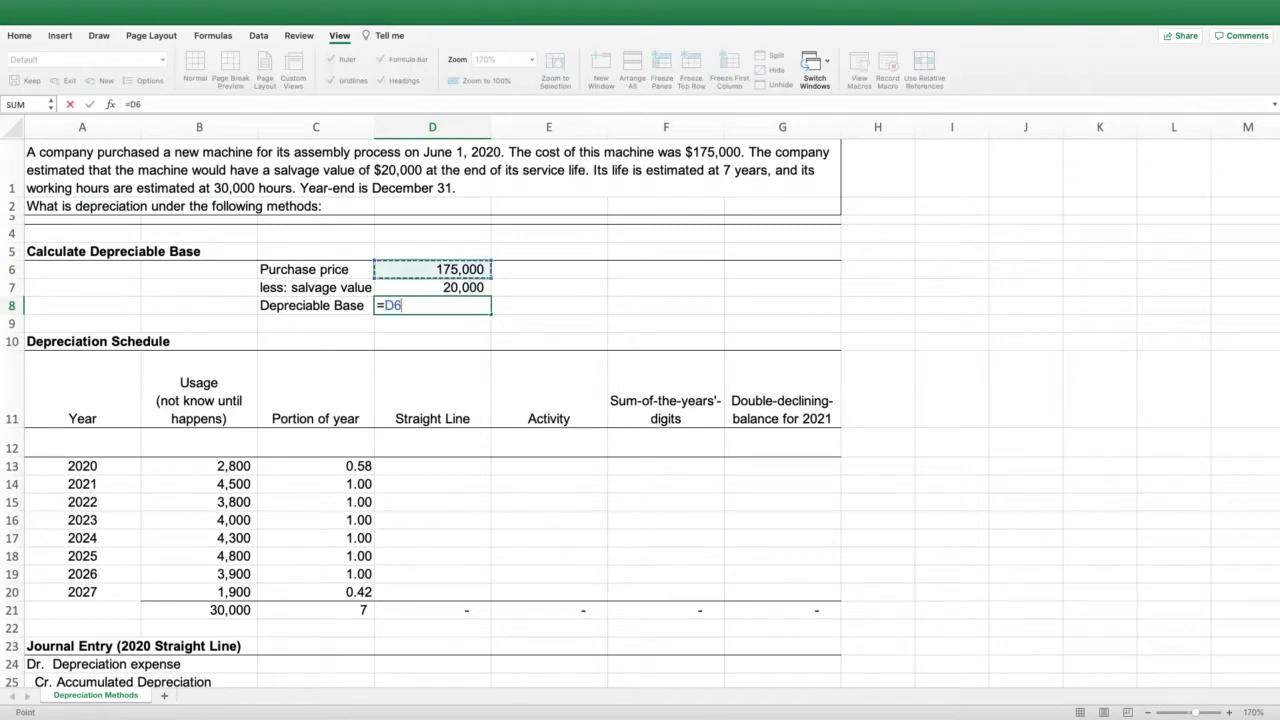
type("-")
key("Up")
key("Return")
left_click(549, 305)
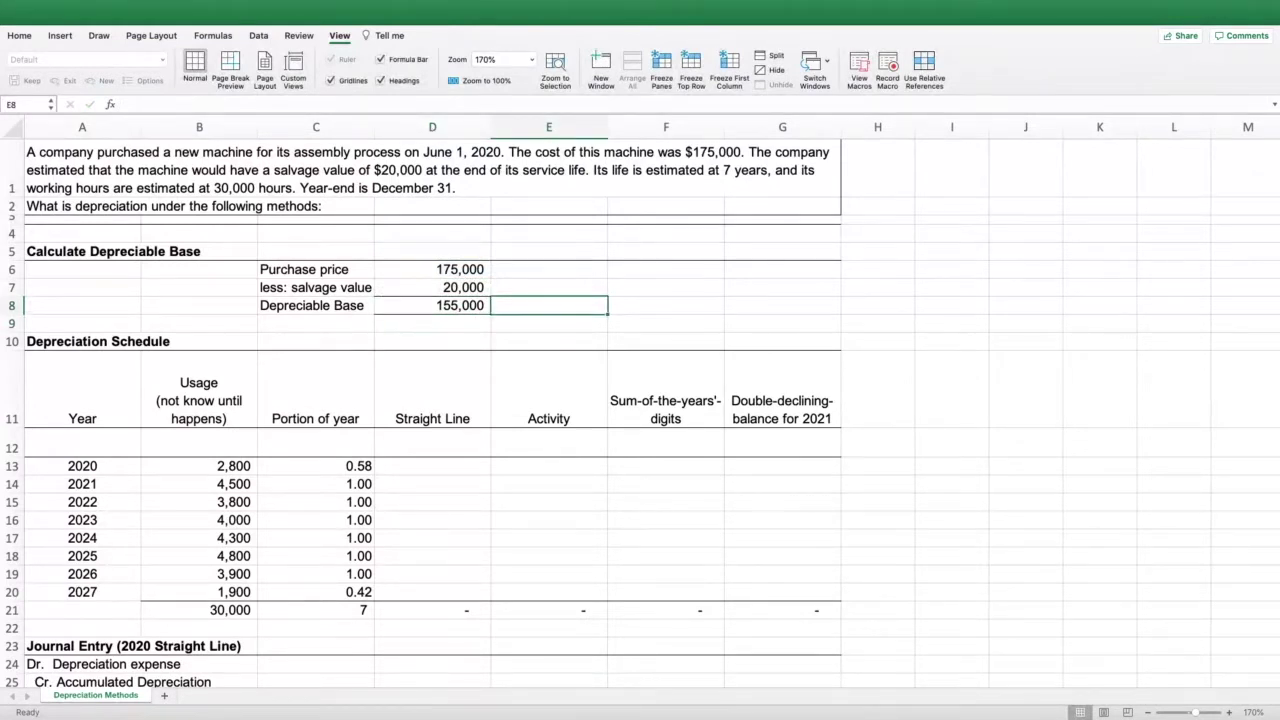
left_click(432, 305)
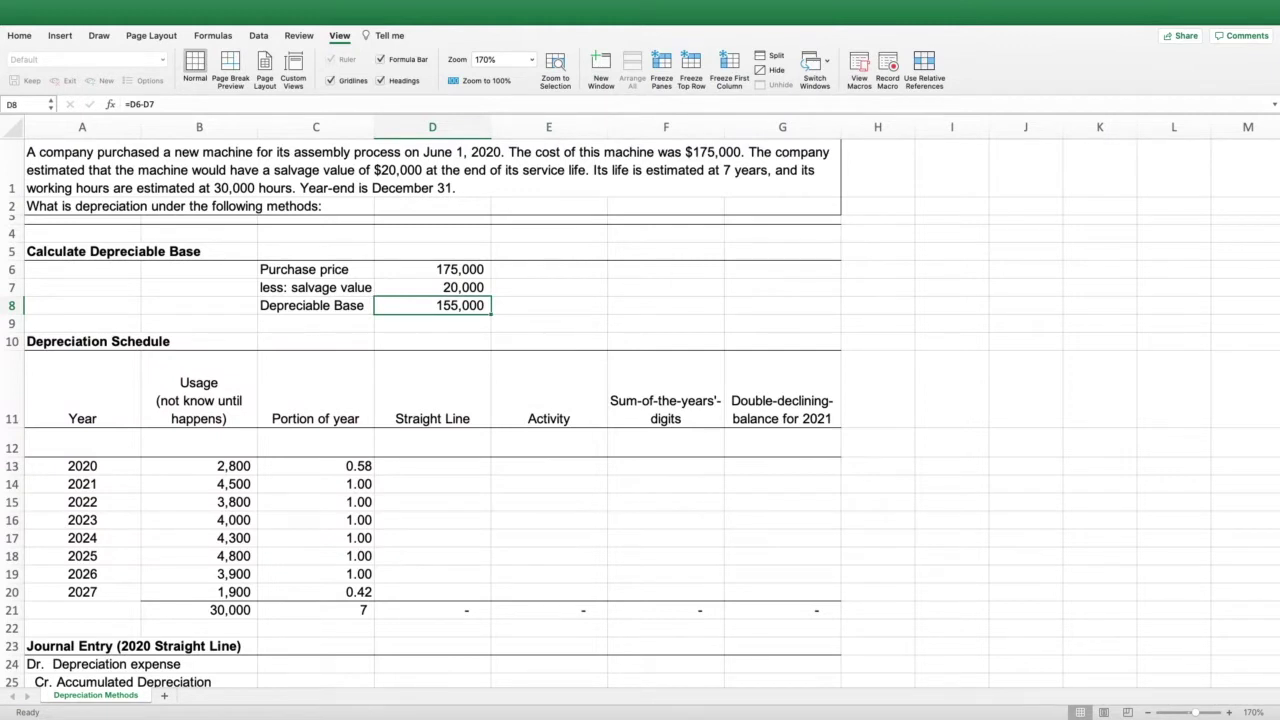
left_click(432, 287)
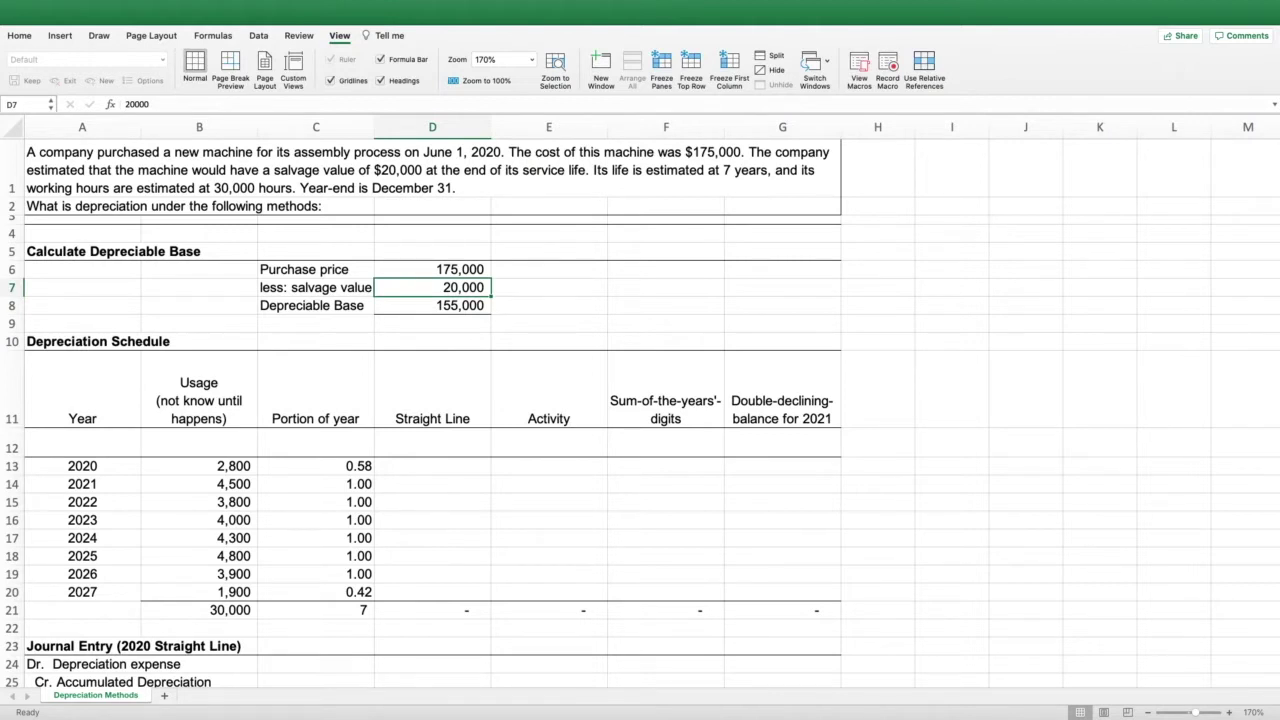
left_click(549, 306)
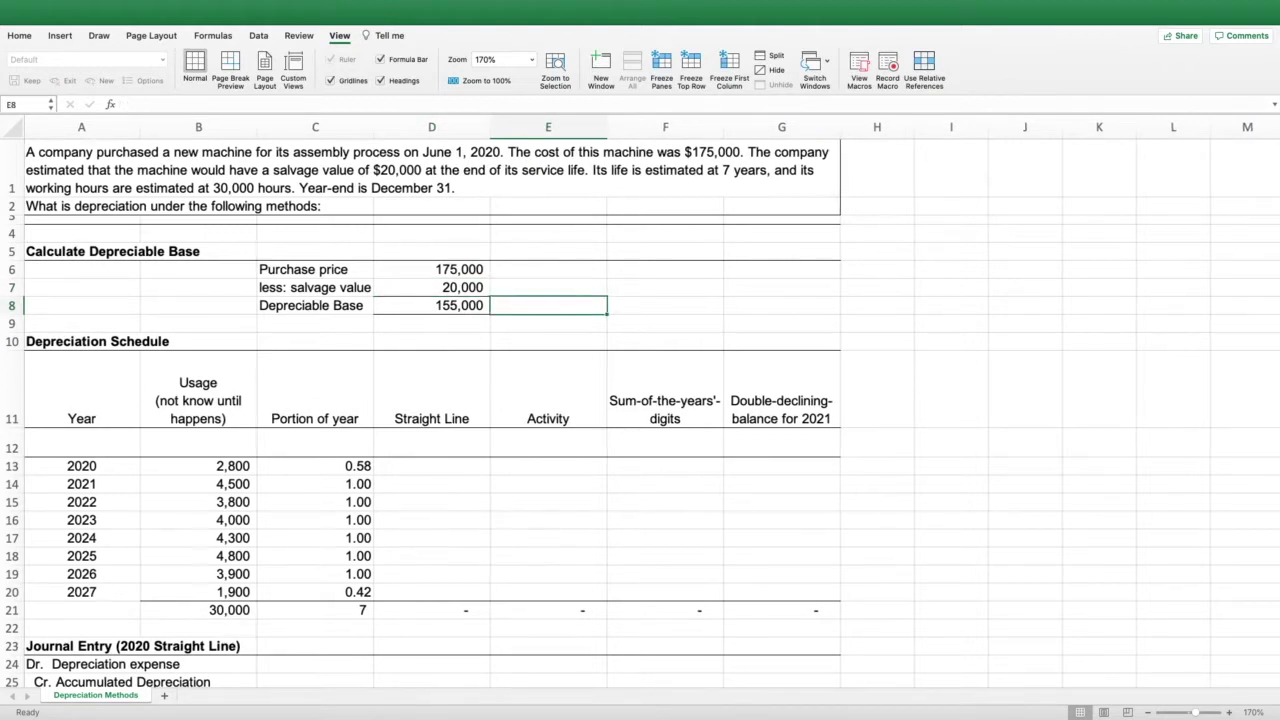
Shrink the empty row 12 beneath the Depreciation Schedule headings to a thin strip.
scroll(640, 400, "down", 3)
scroll(141, 246, "down", 3)
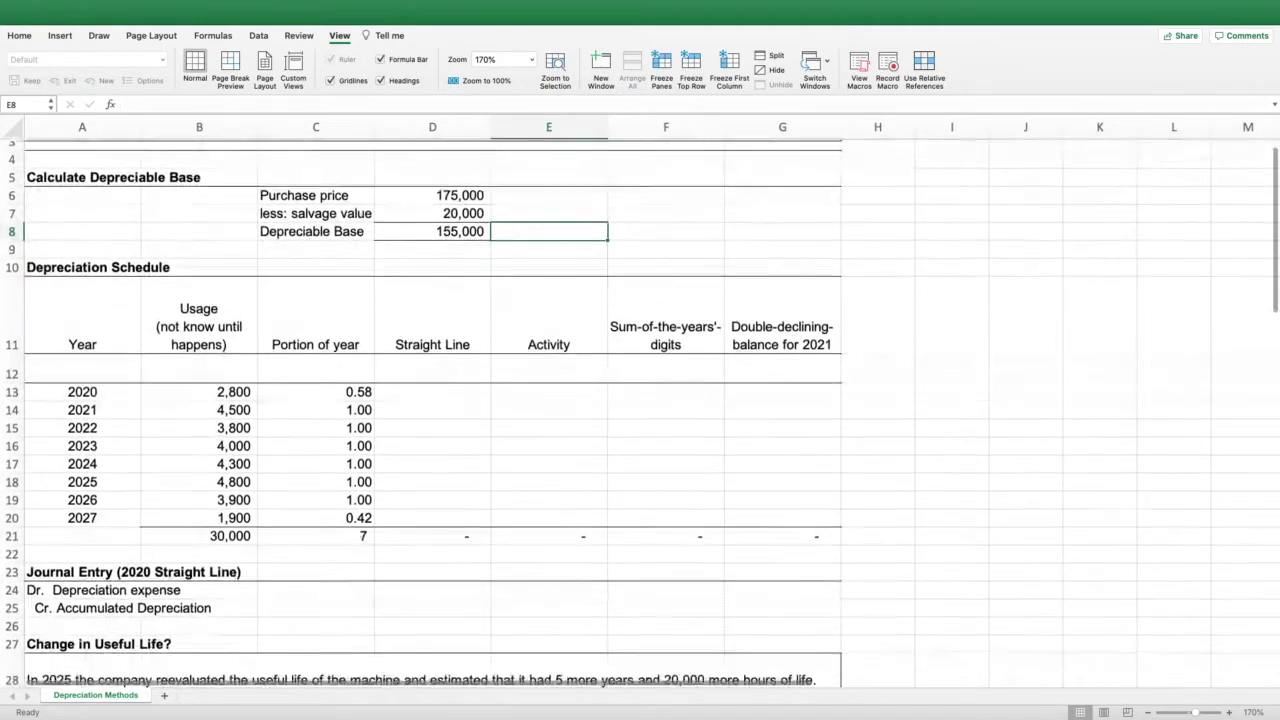
left_click(140, 245)
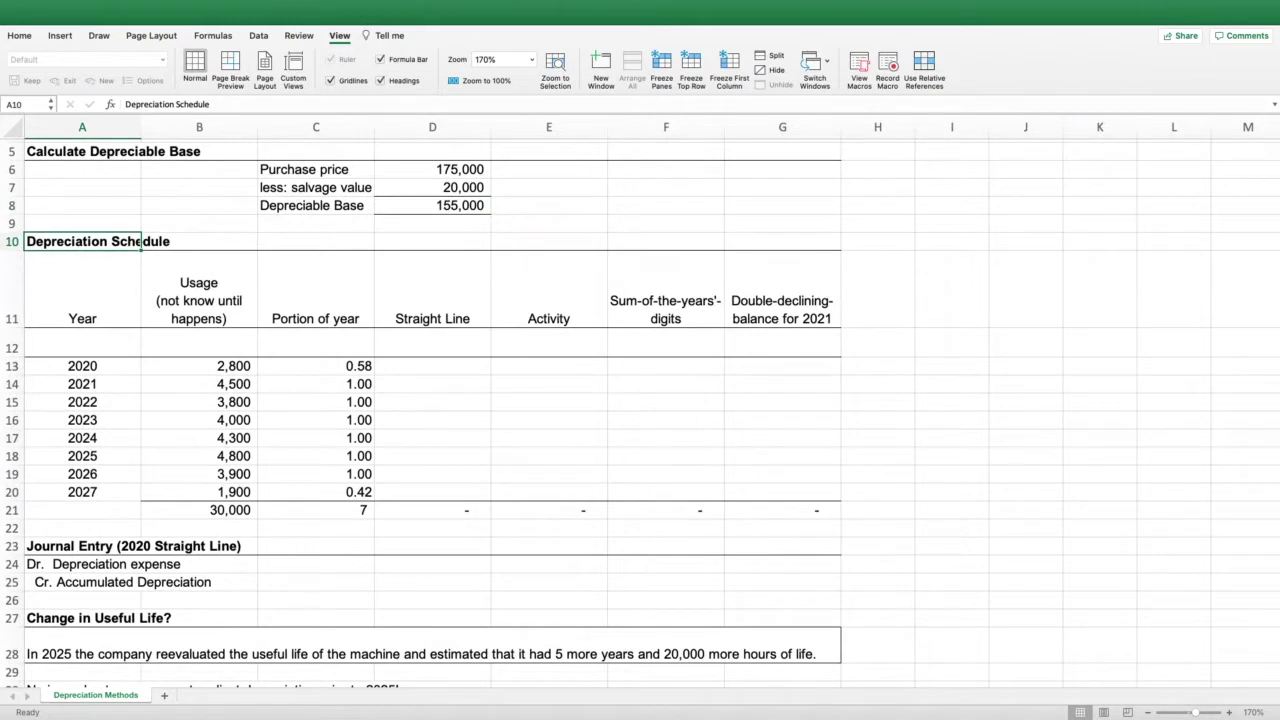
left_click_drag(12, 357, 12, 336)
left_click(432, 363)
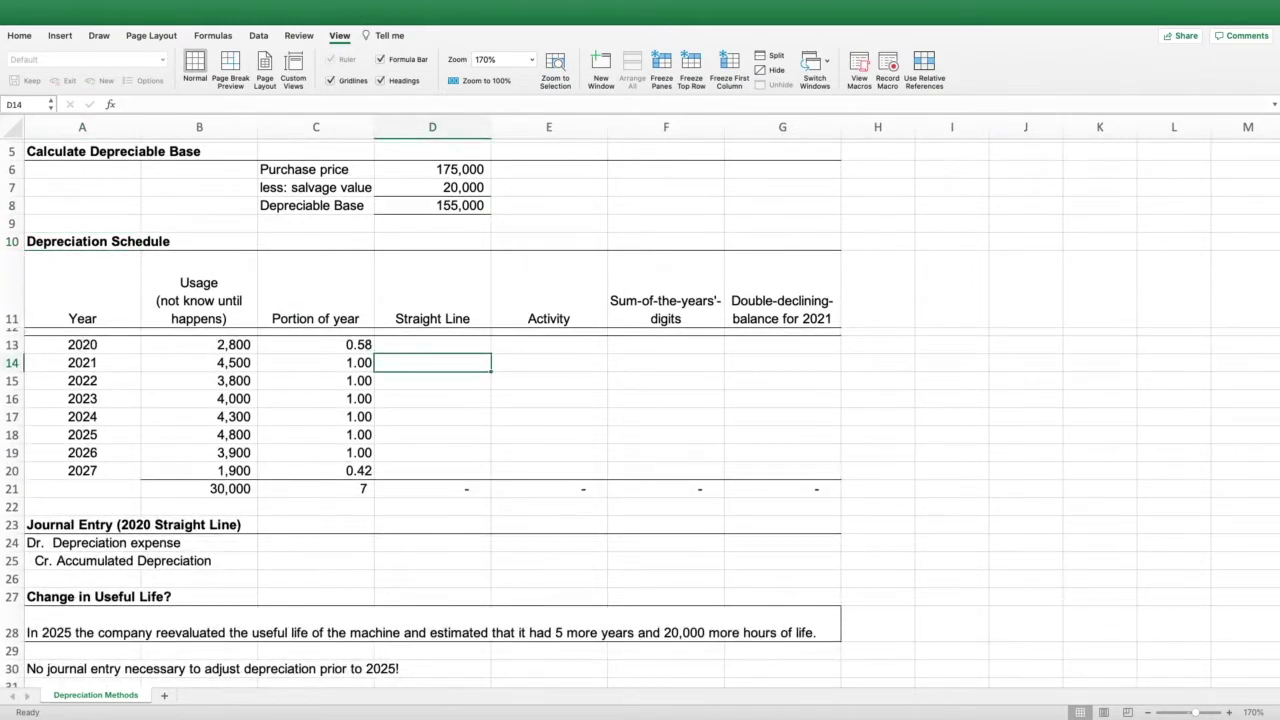
Examine the portion-of-year formulas for the partial years 2020 and 2027 in C13 and C20.
left_click(82, 344)
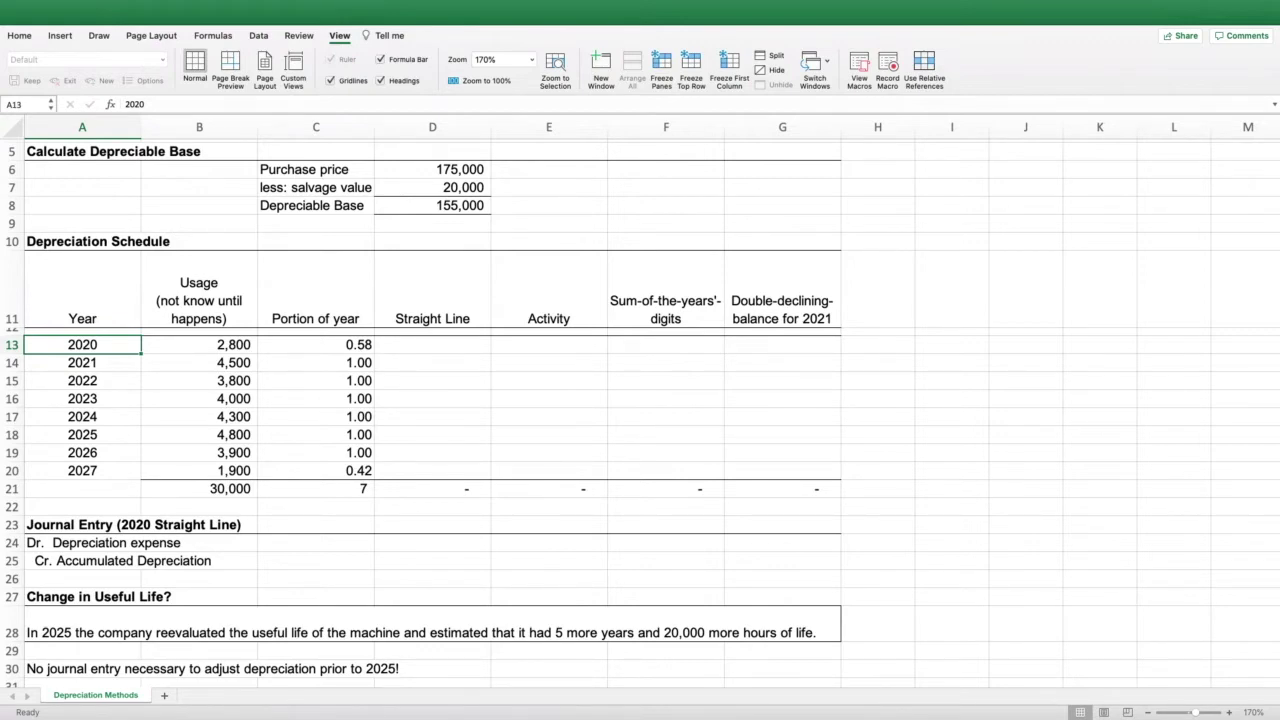
left_click(316, 345)
scroll(316, 345, "right", 1)
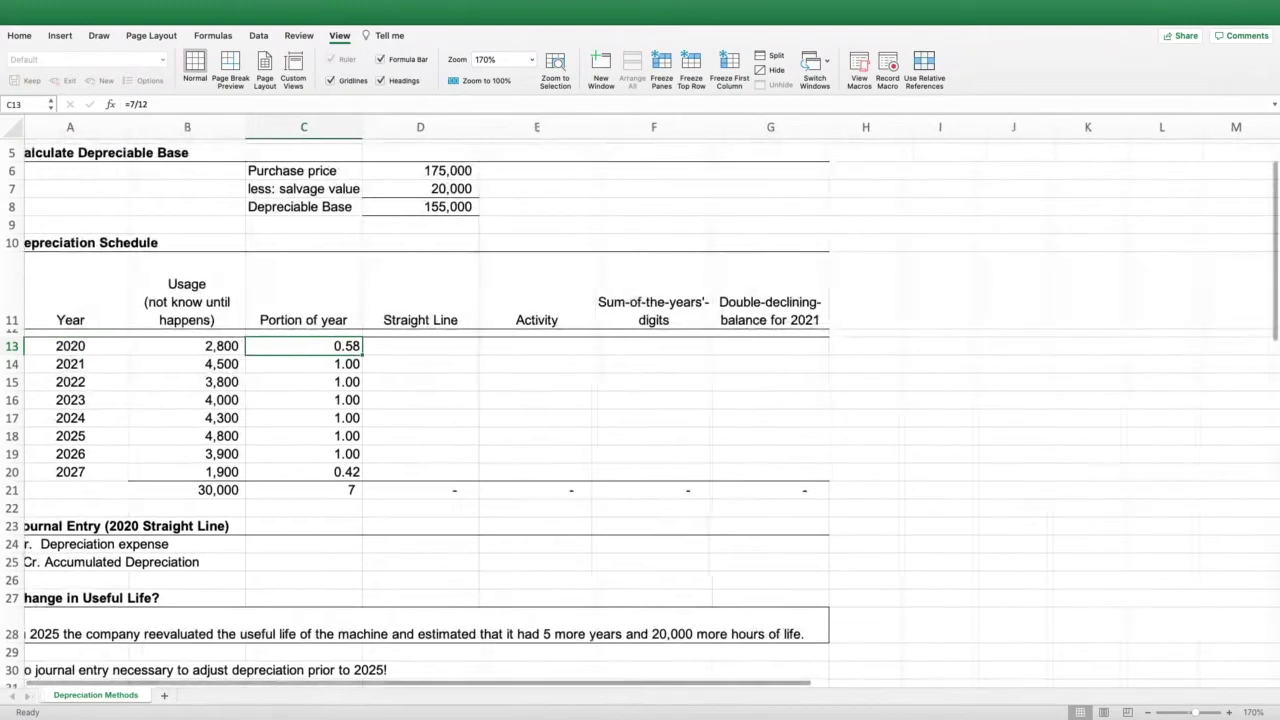
scroll(316, 345, "left", 1)
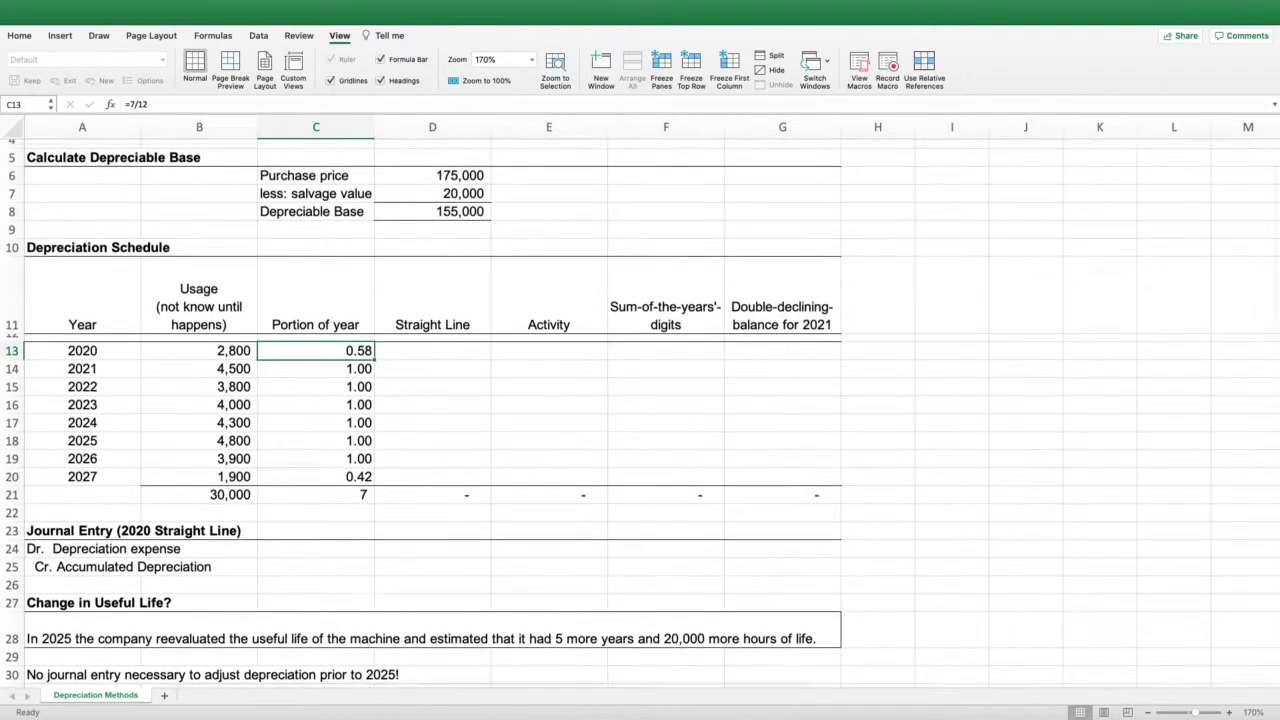
scroll(640, 410, "up", 2)
key("F2")
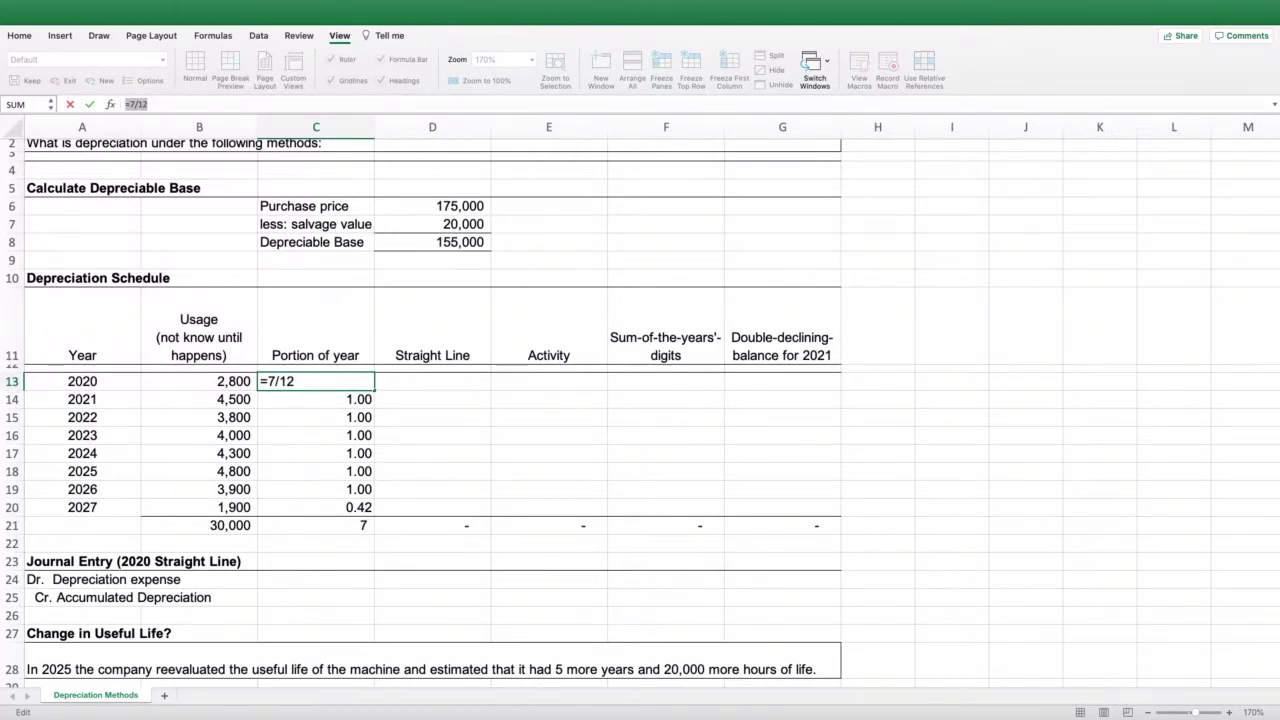
key("Return")
key("Up")
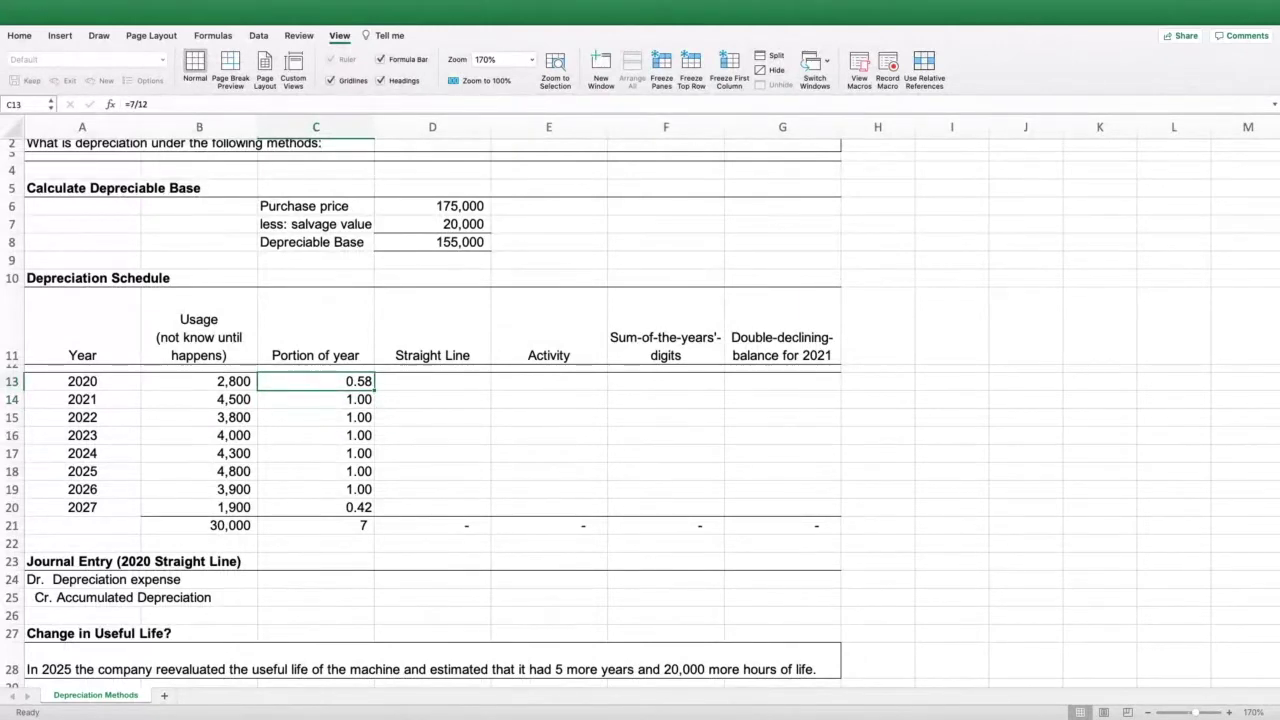
left_click(316, 508)
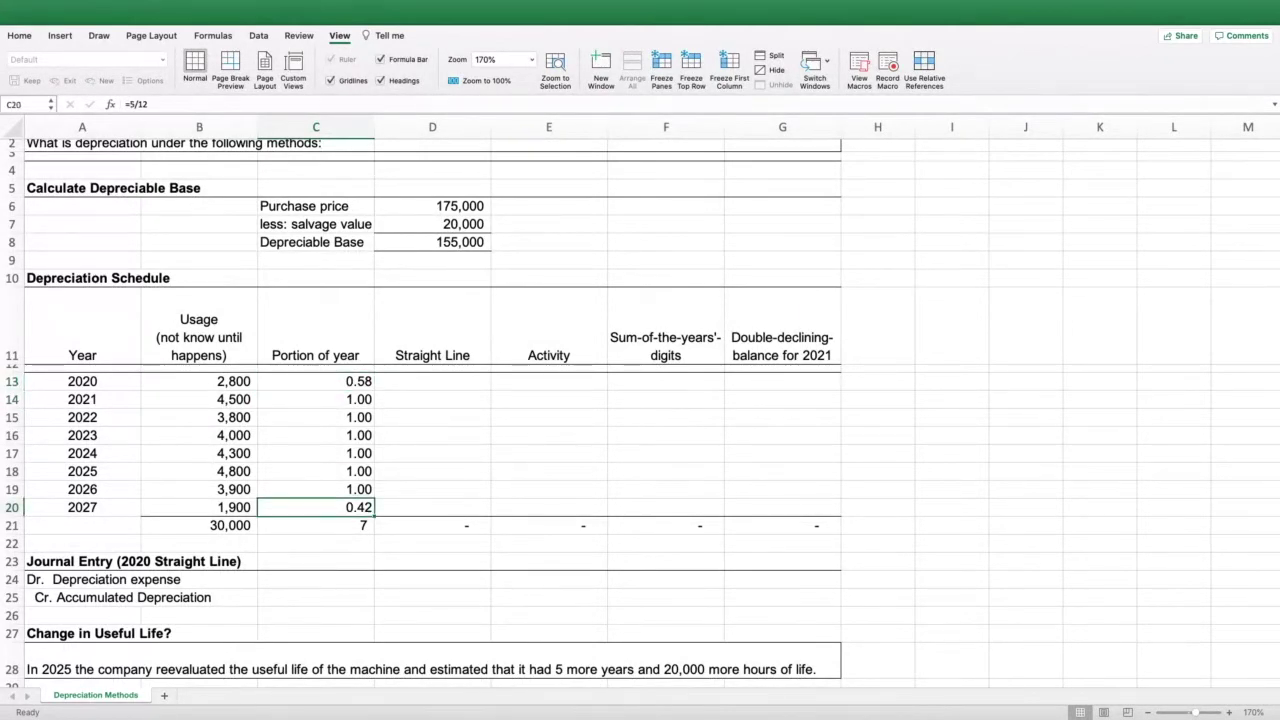
key("F2")
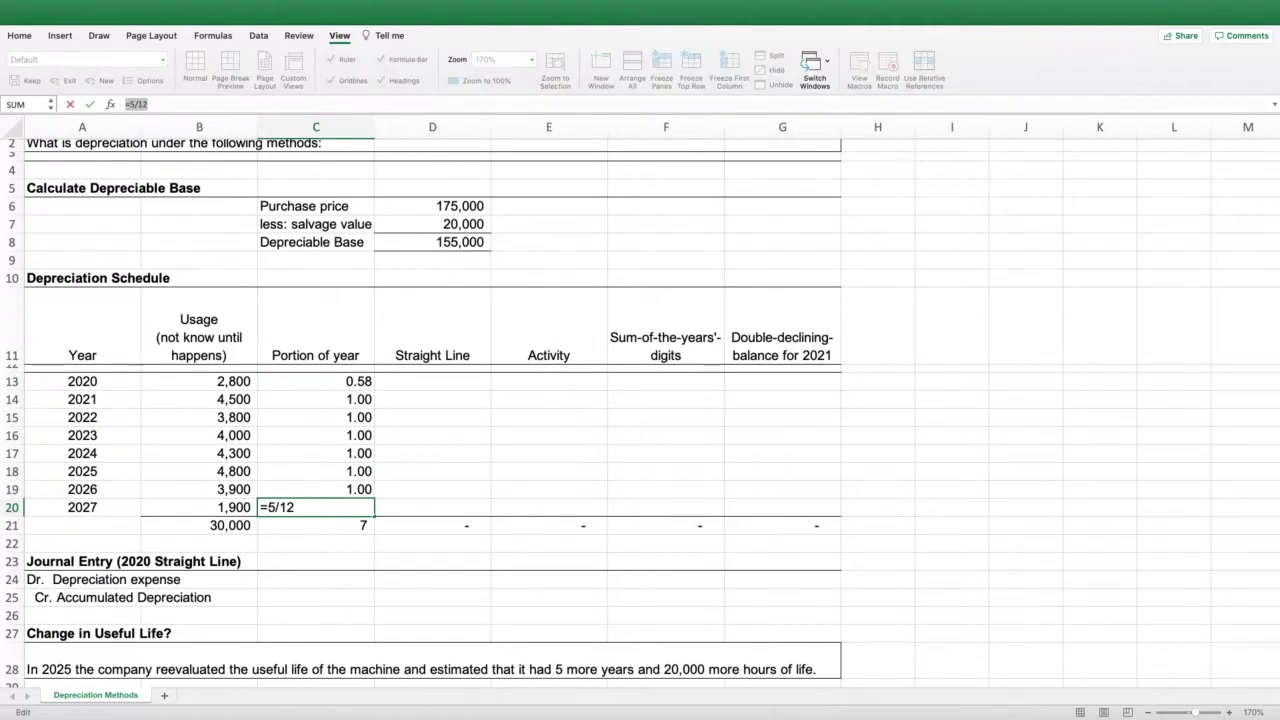
key("Return")
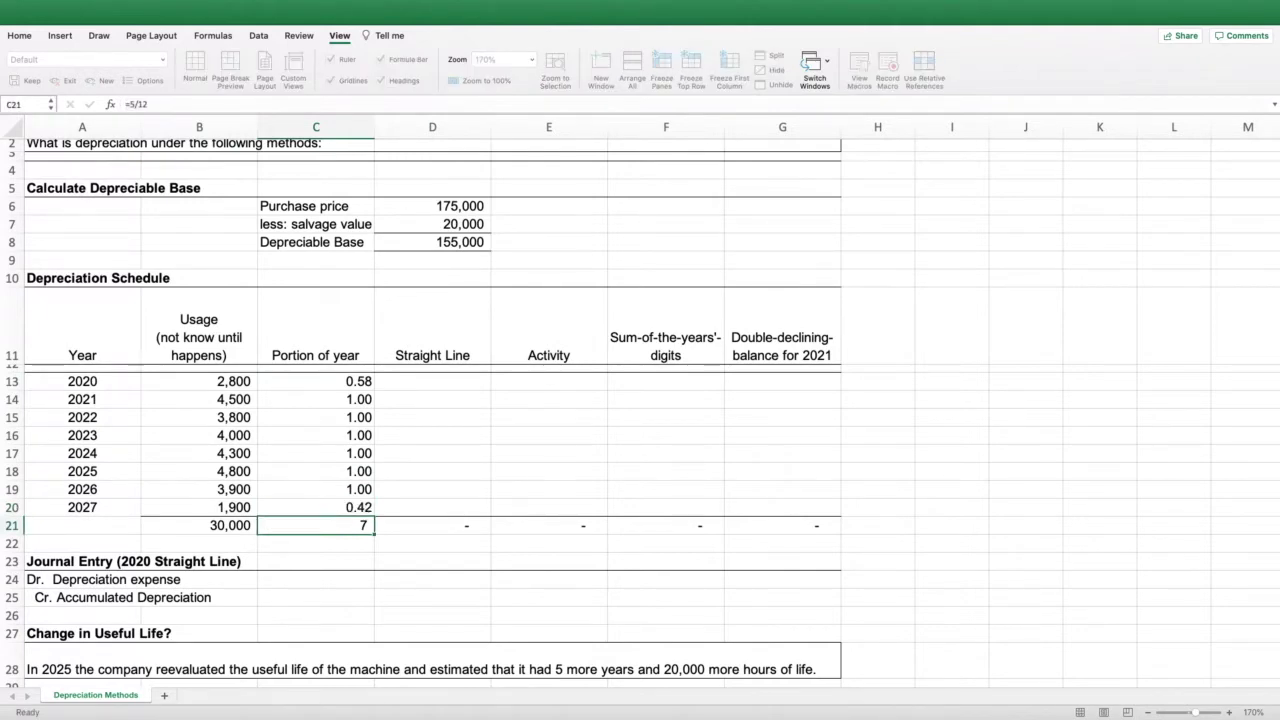
Calculate the 2020 straight-line depreciation in D13 with =D8*1/7*C13.
scroll(640, 400, "up", 1)
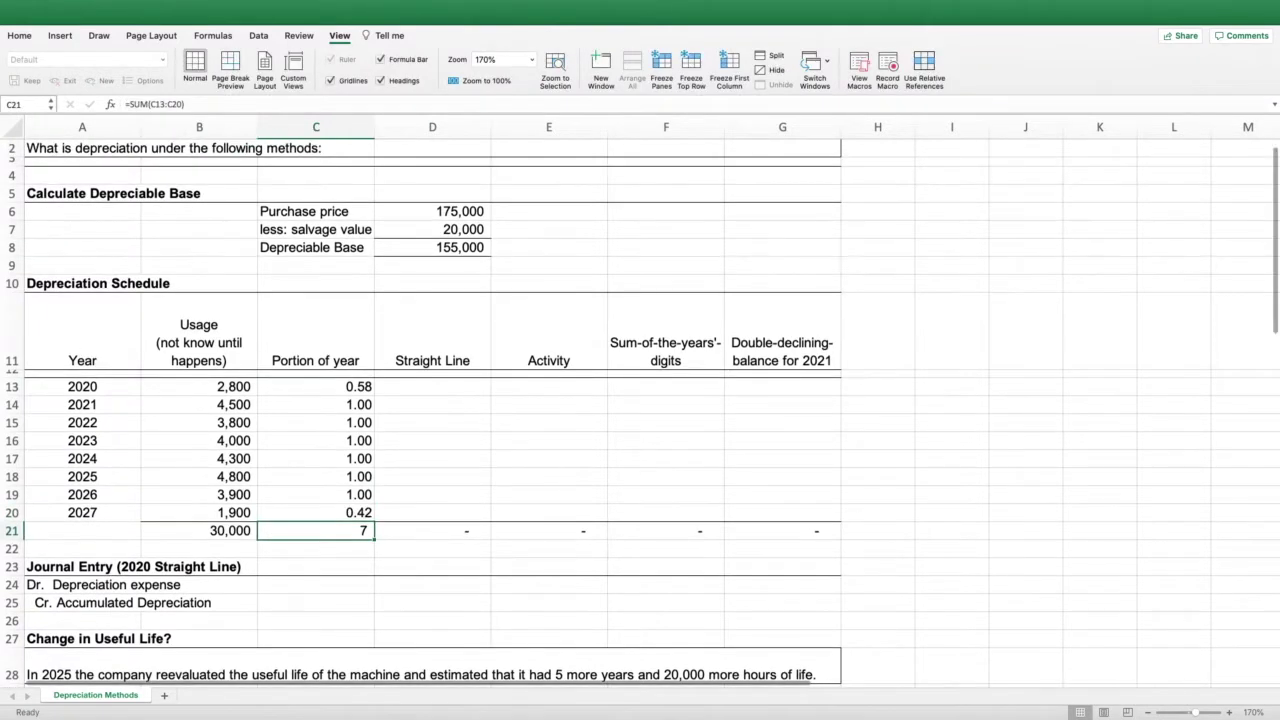
left_click(432, 387)
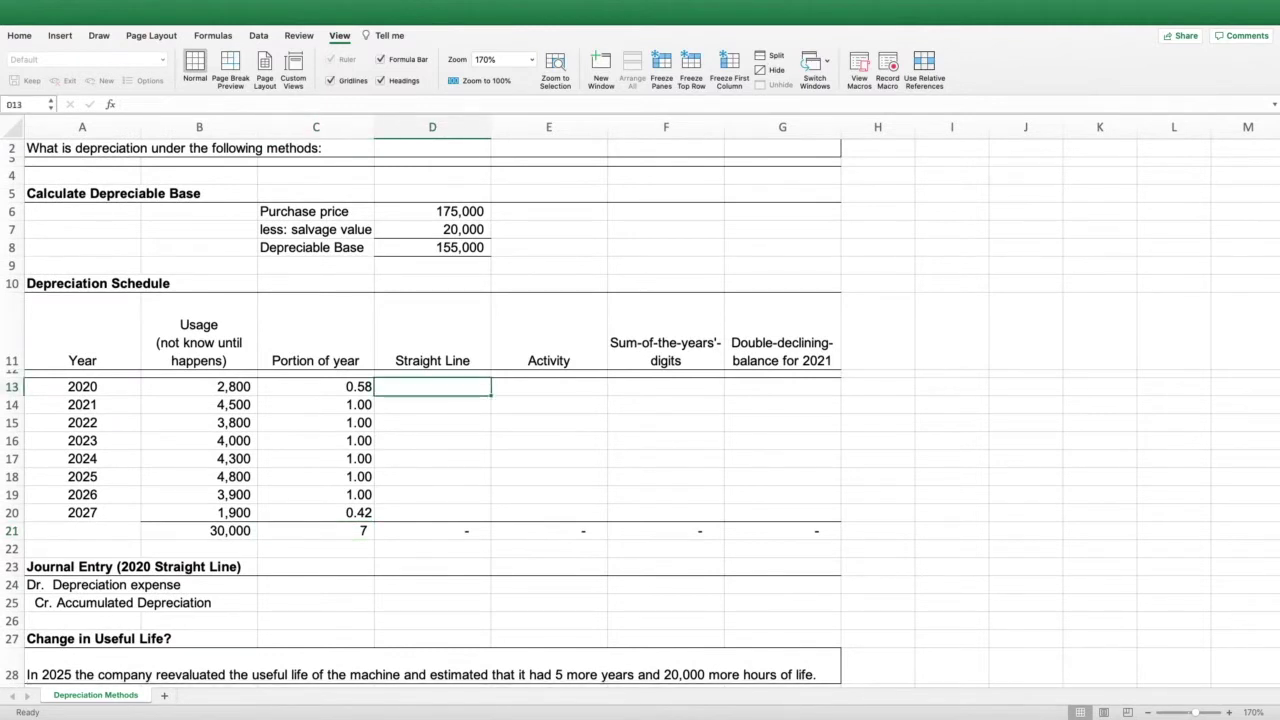
type("=")
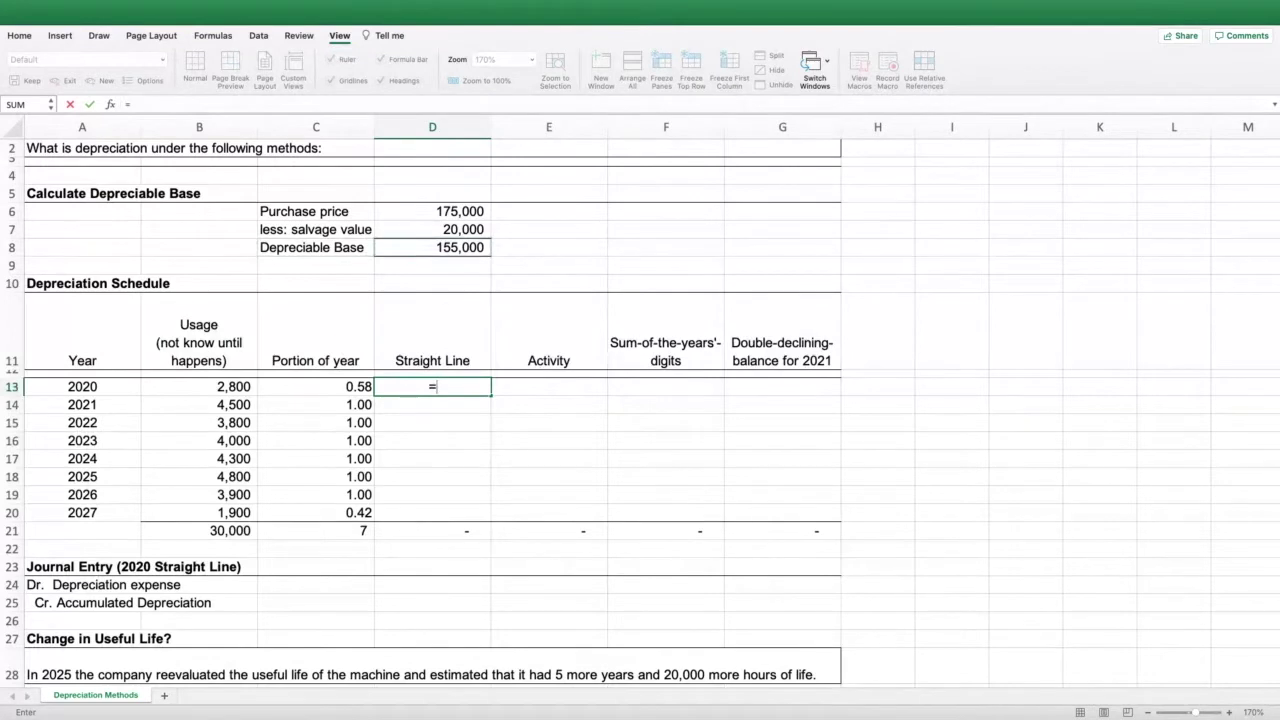
left_click(432, 247)
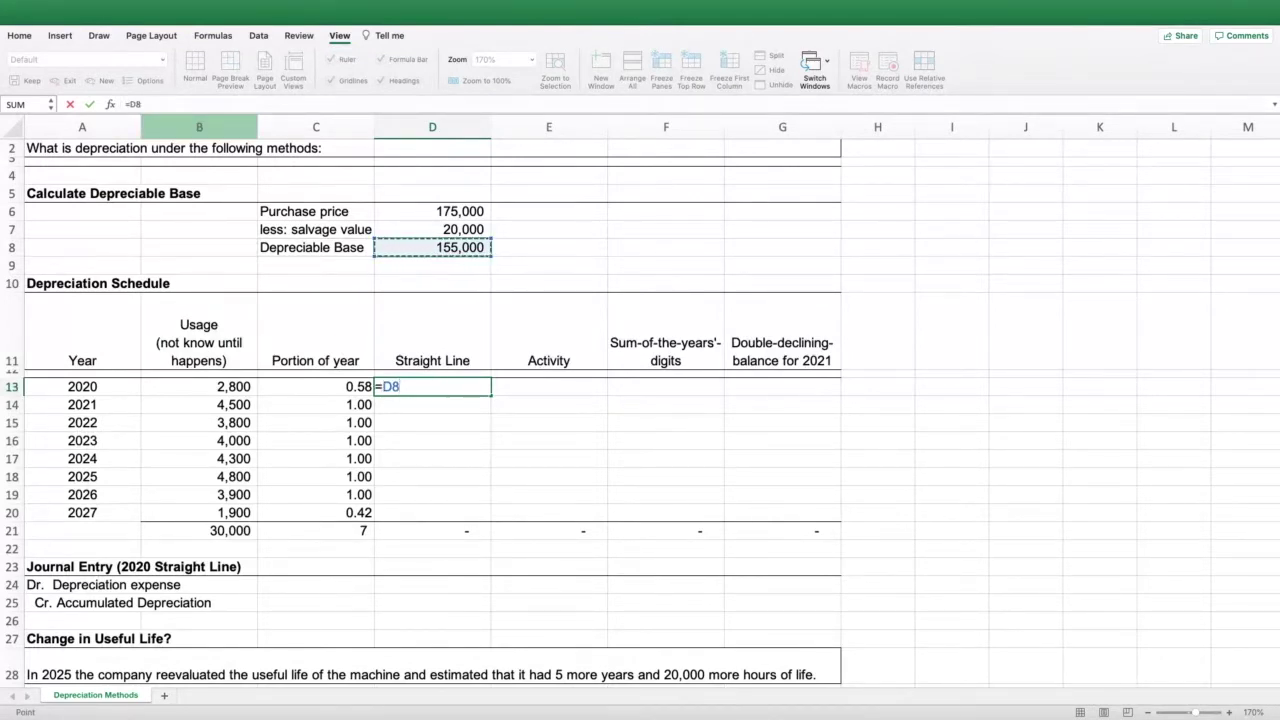
key("F2")
type("*")
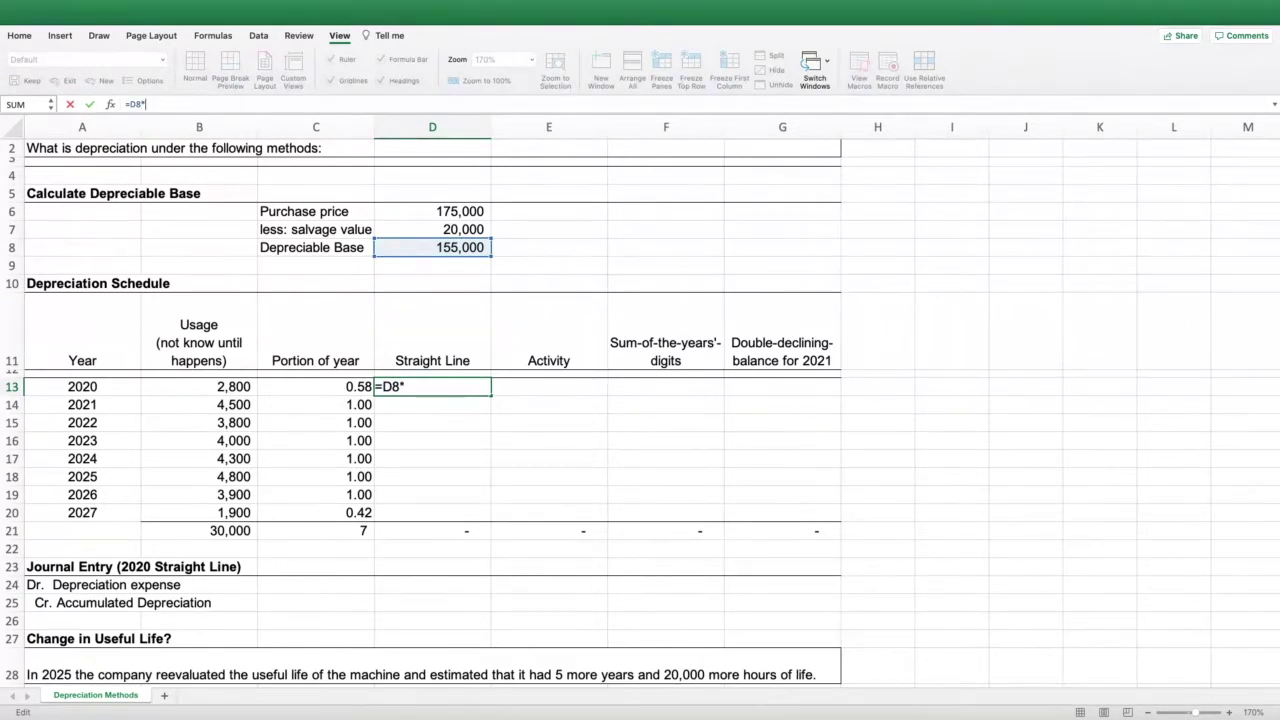
type("1/7*")
key("Left")
key("Return")
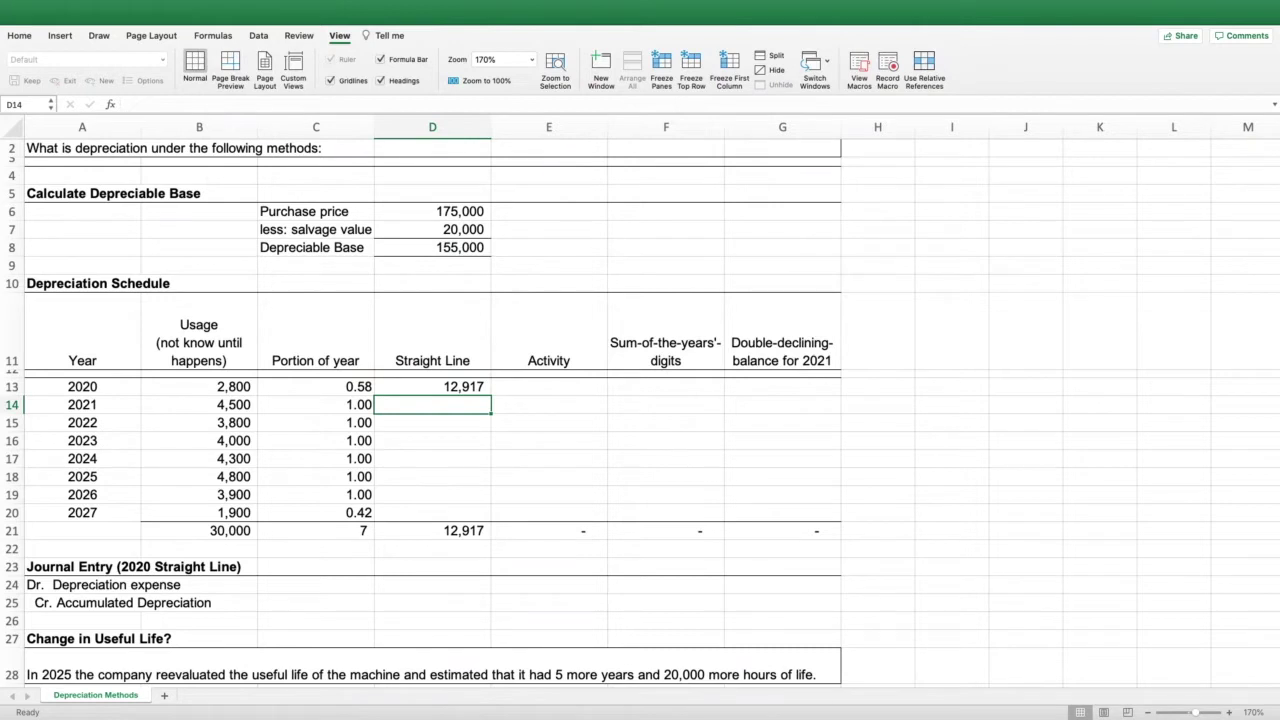
Make the depreciable base reference in D13 absolute so the formula reads =$D$8*1/7*C13.
left_click(432, 387)
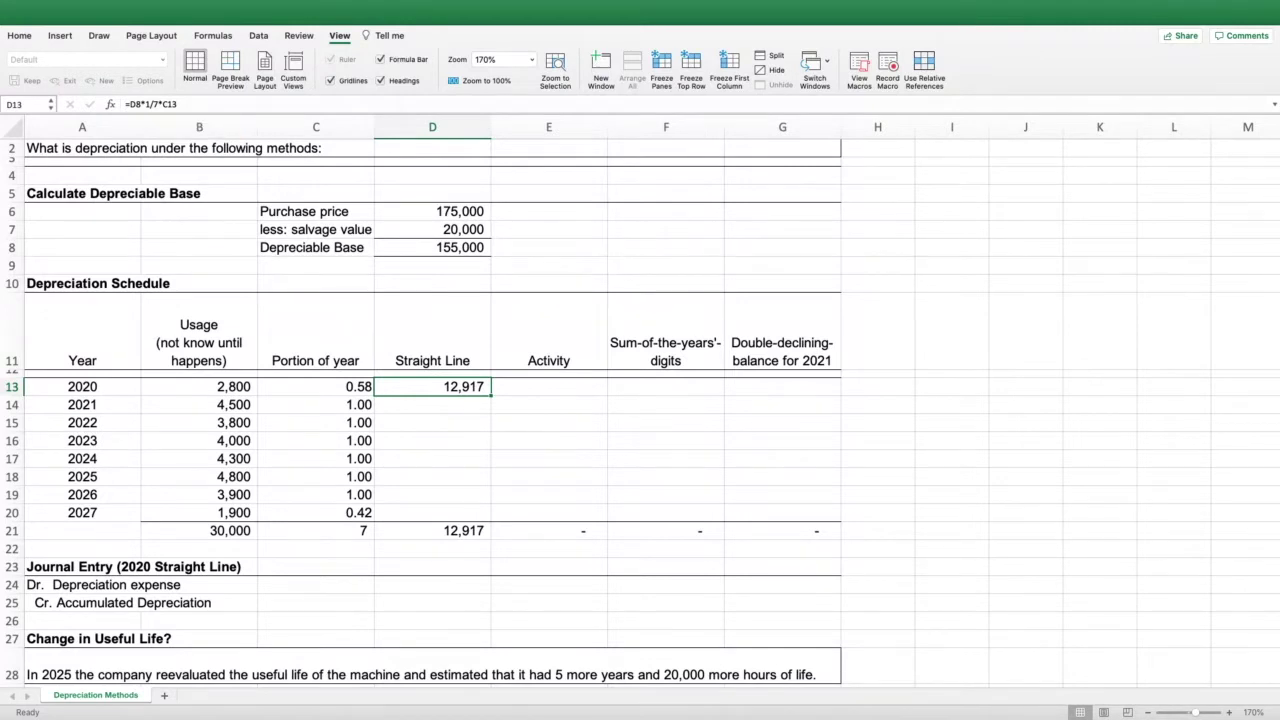
key("F2")
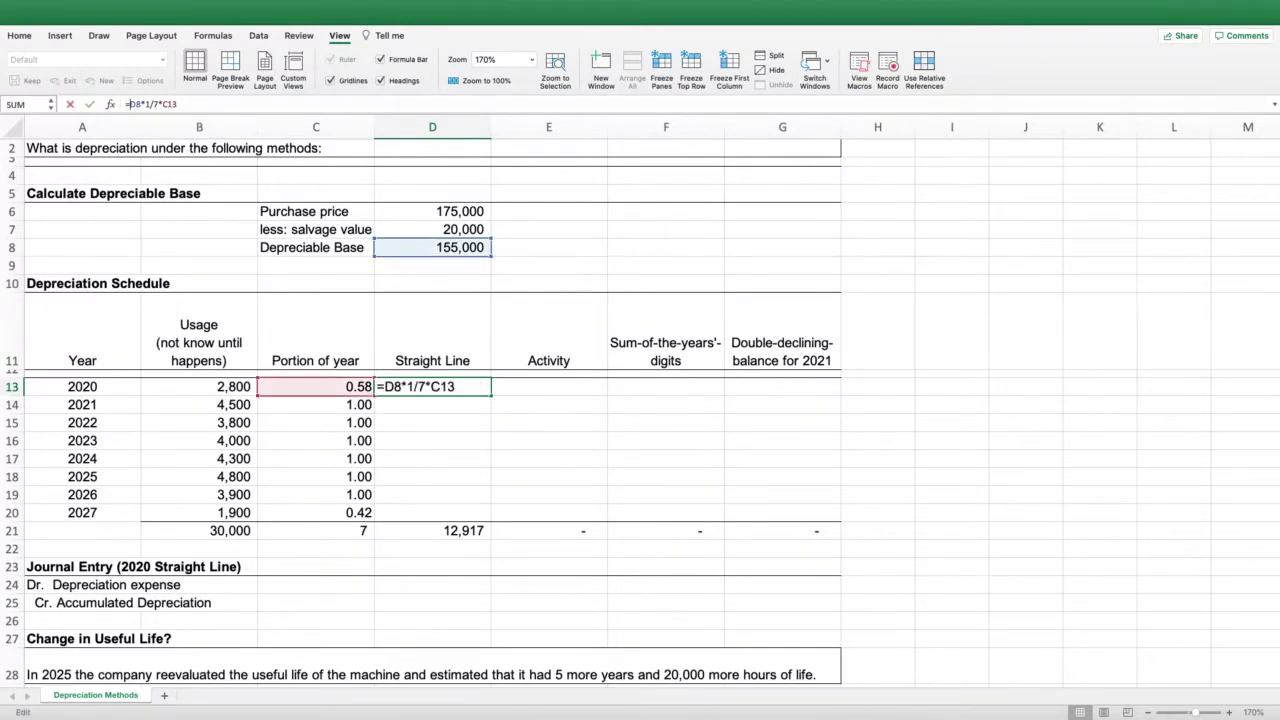
type("$D$")
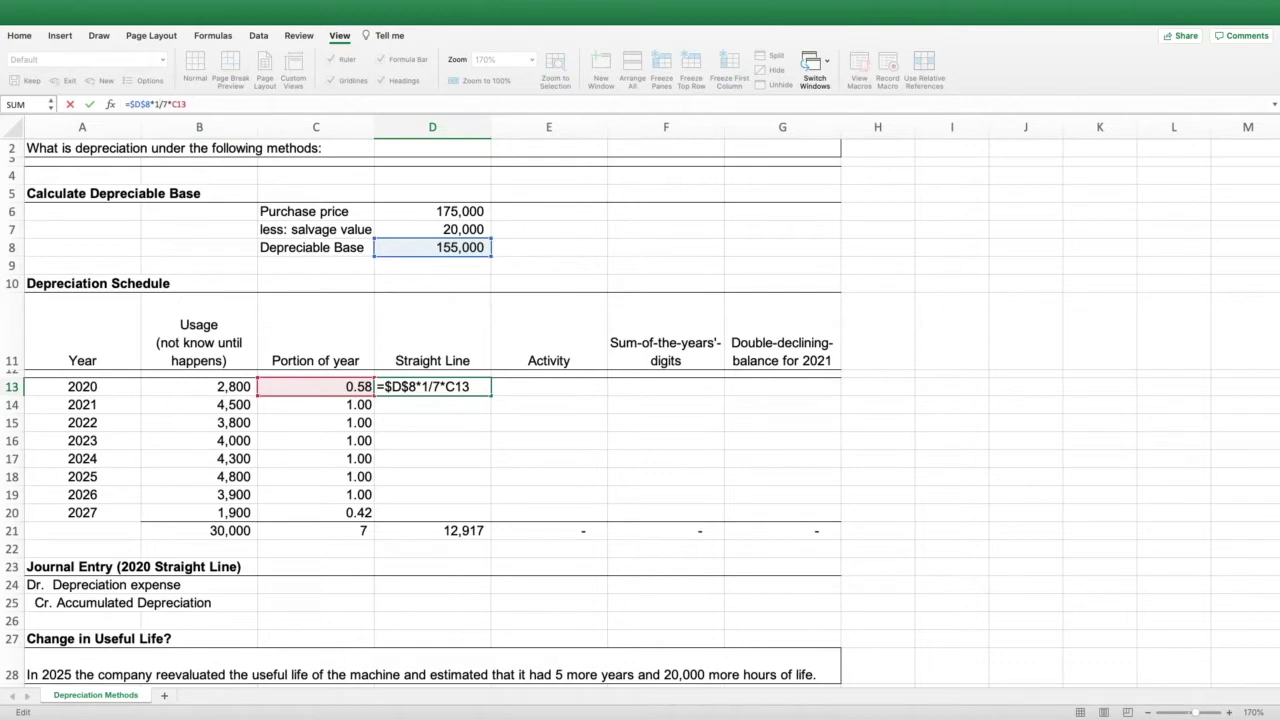
key("Return")
key("Up")
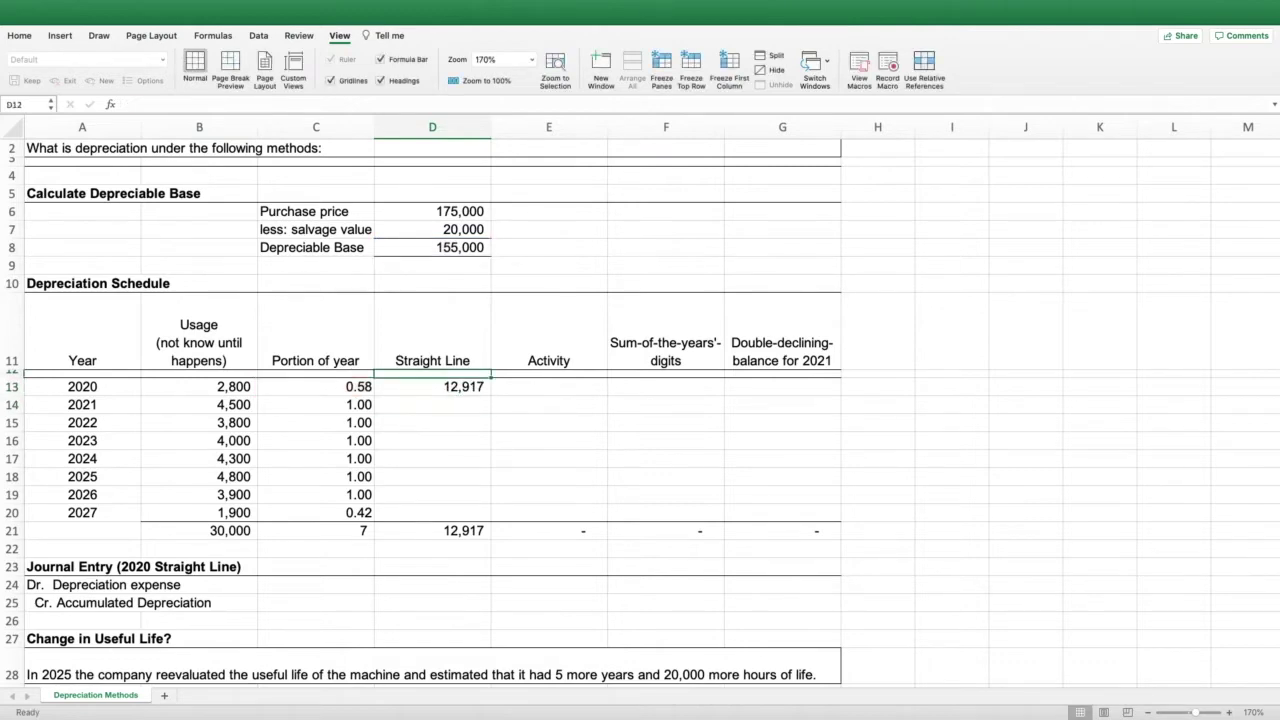
Fill the straight-line formula from D13 down through 2027 in D20 and check the copied formula for 2021.
left_click_drag(491, 395, 470, 512)
left_click(548, 458)
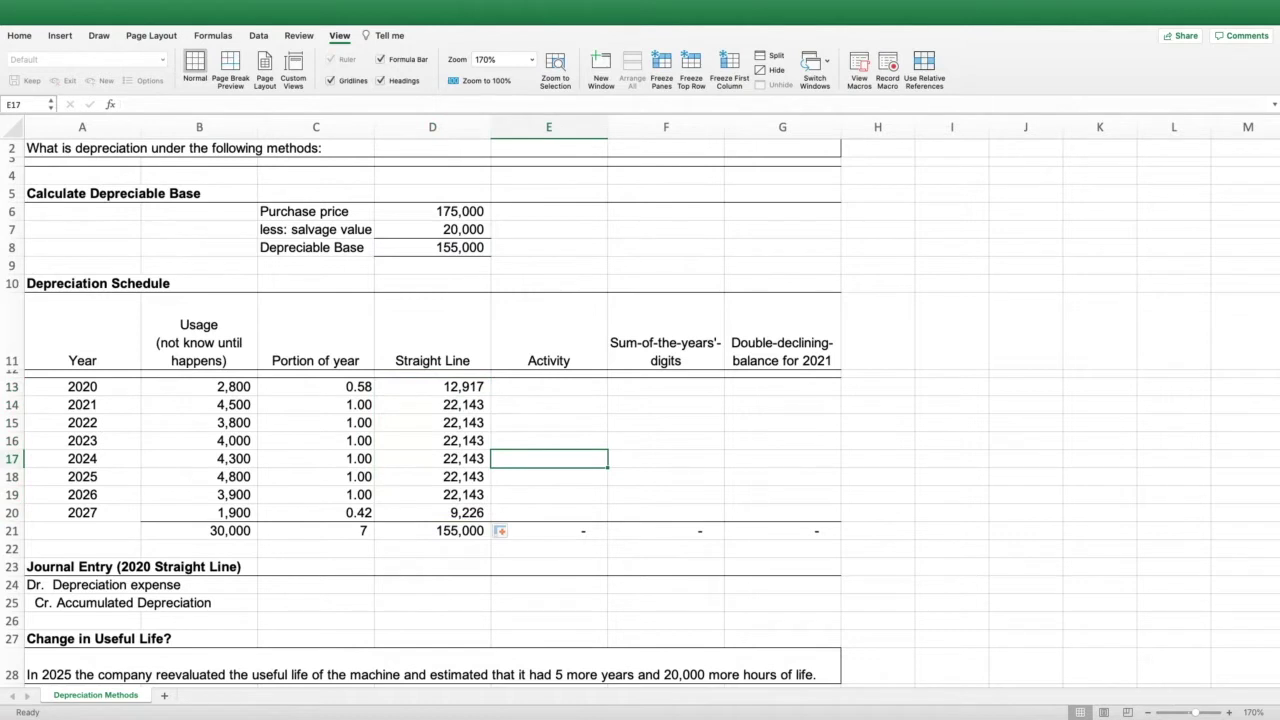
left_click(432, 404)
key("F2")
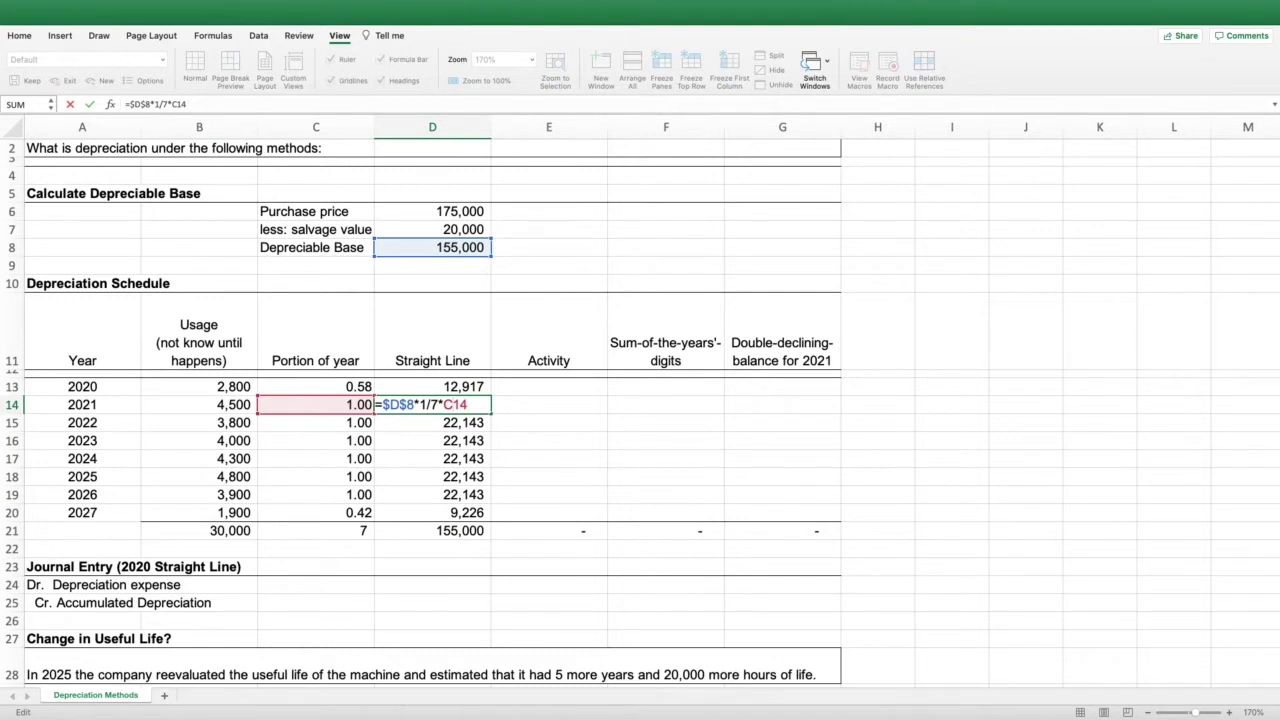
key("Return")
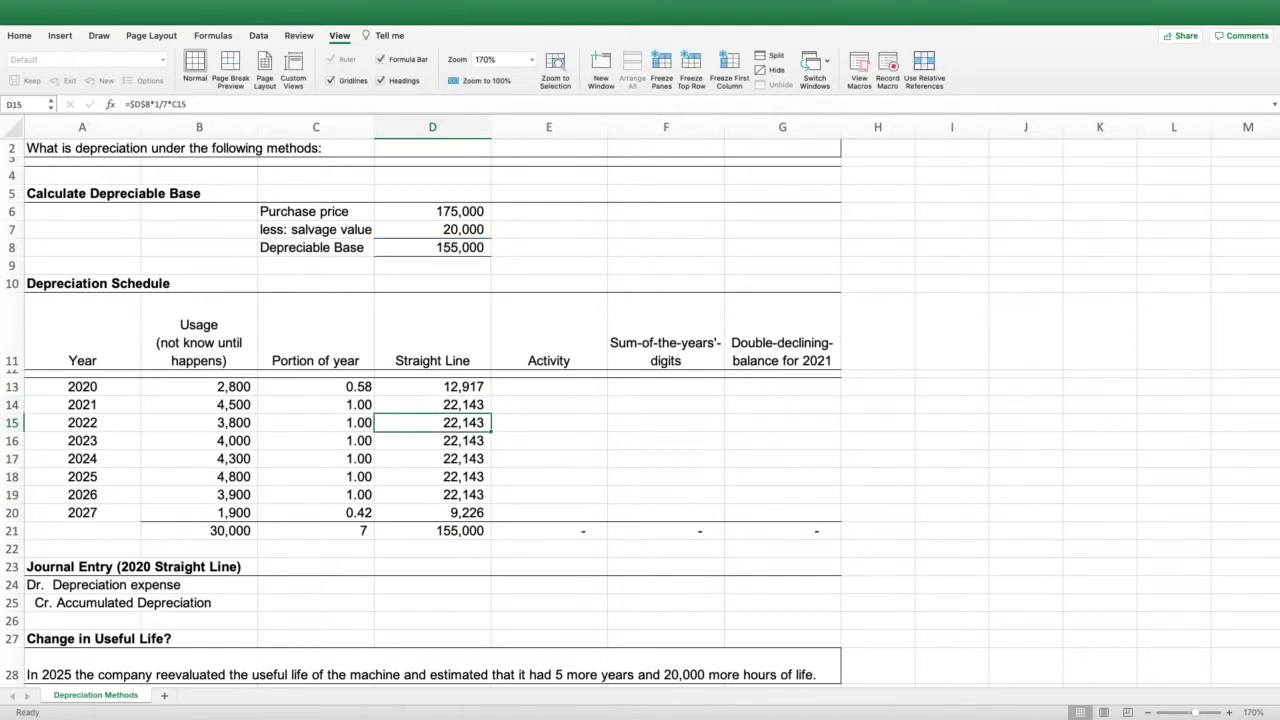
Check the straight-line amounts in D13:D20 against the total in D21, and review the yearly usage and its total in column B.
left_click_drag(432, 386, 432, 512)
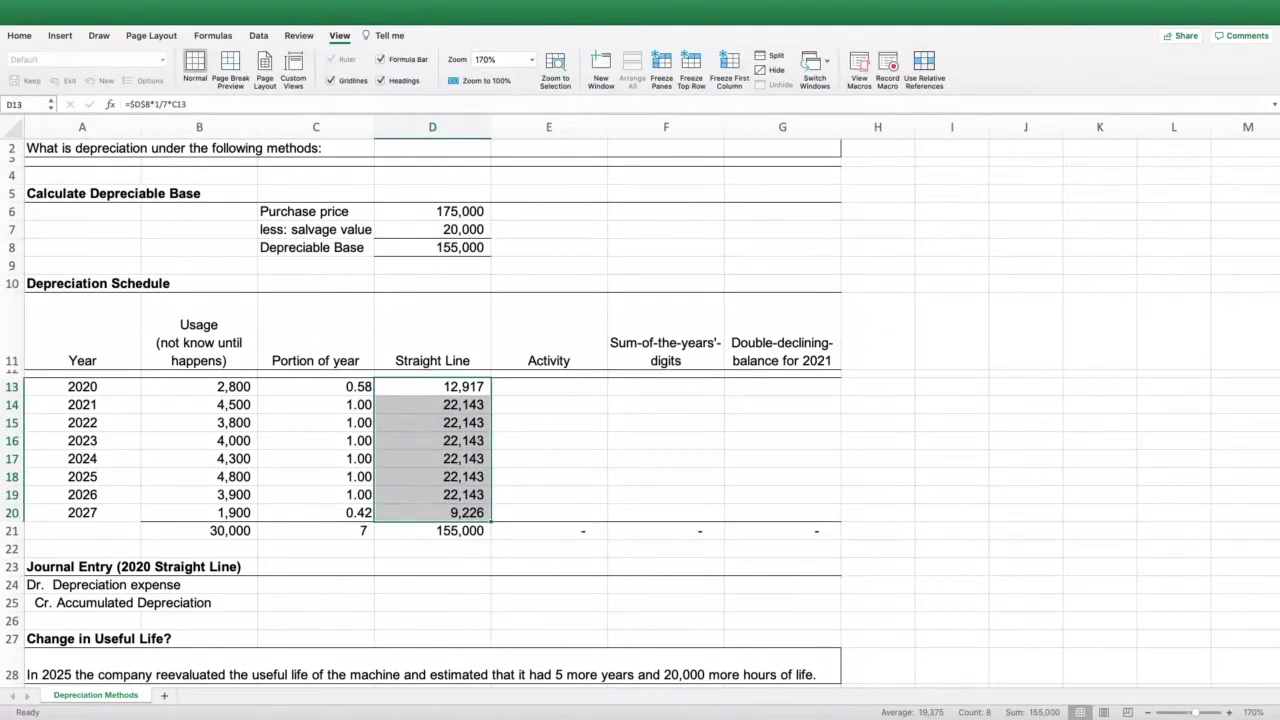
left_click(432, 530)
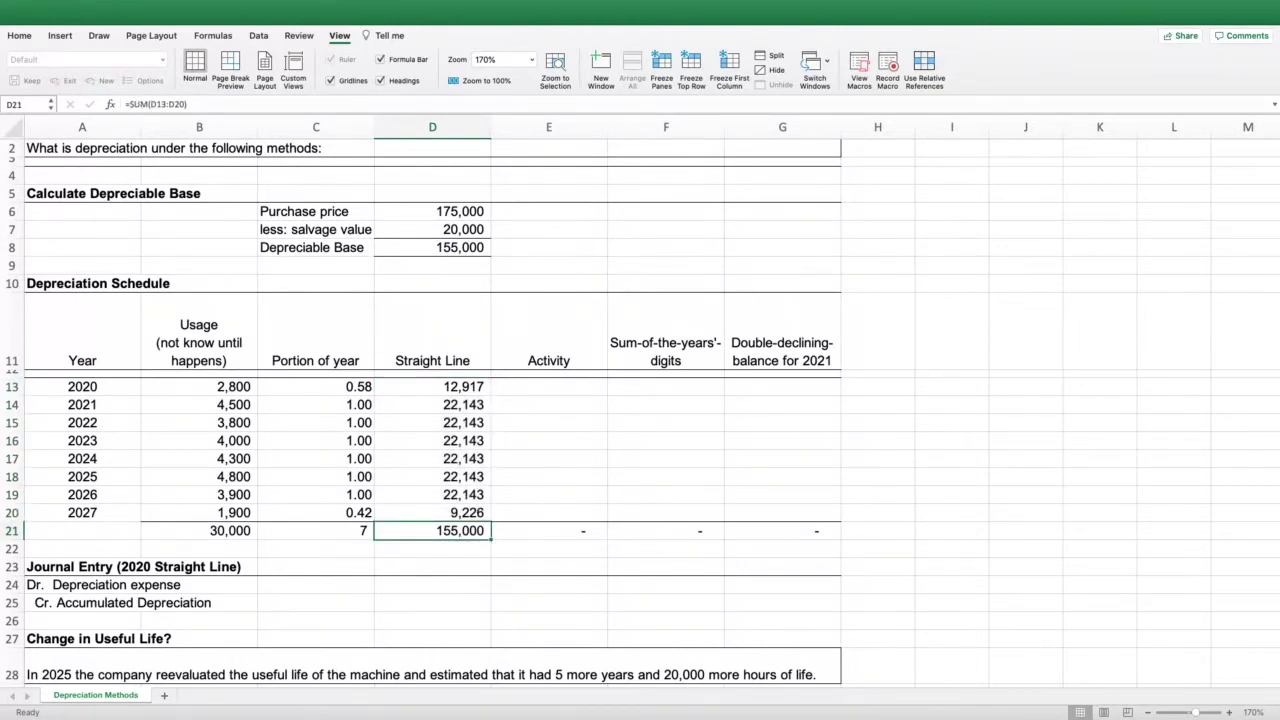
left_click(548, 386)
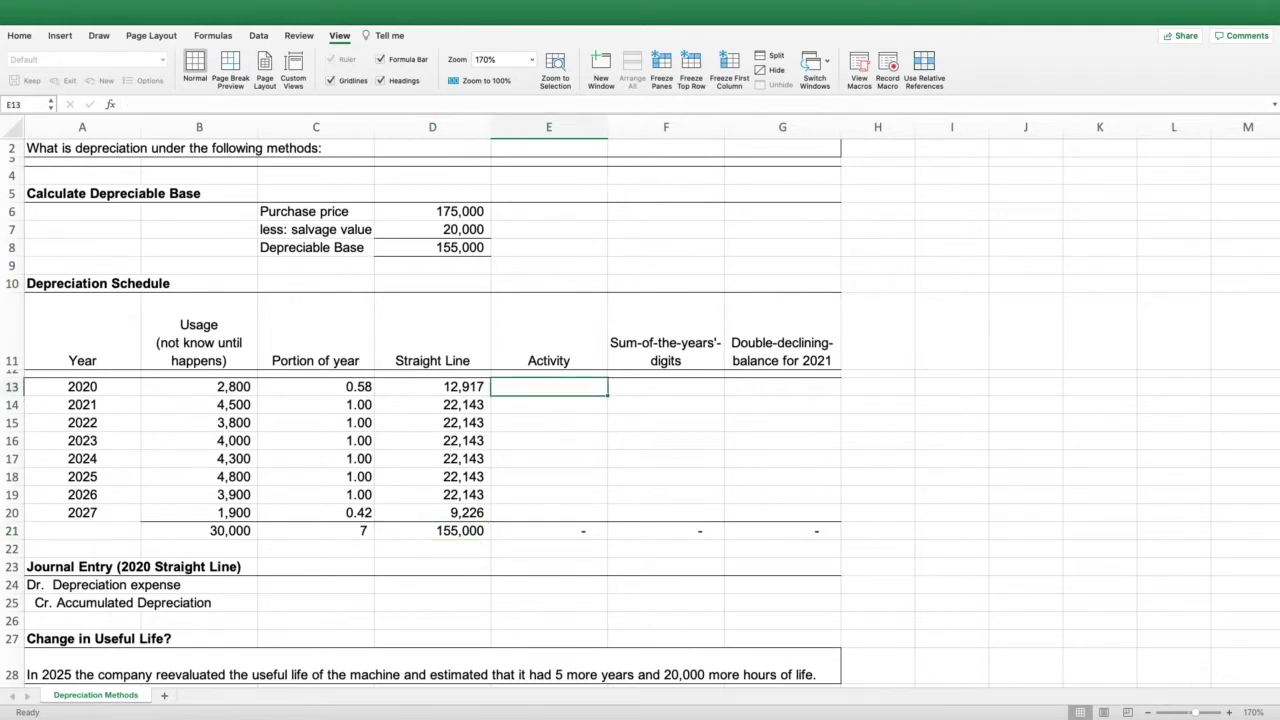
left_click_drag(199, 386, 199, 494)
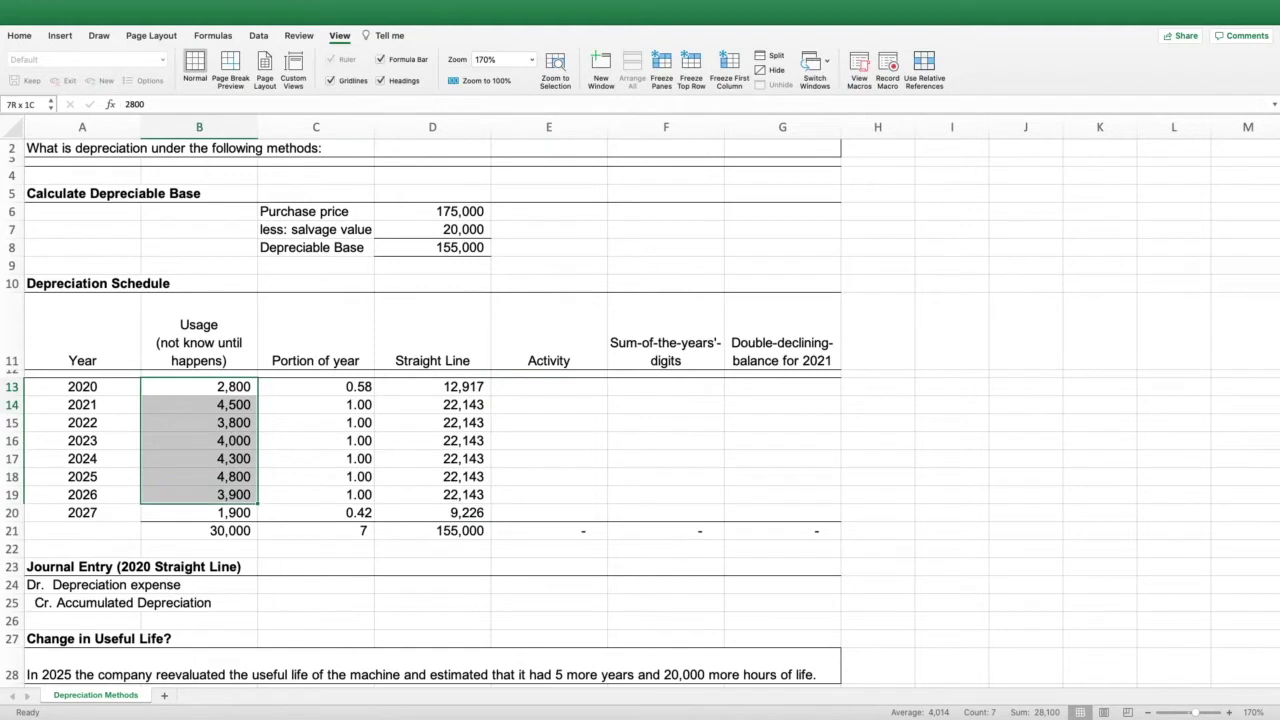
left_click(199, 530)
Calculate the depreciation rate per unit of usage in the 2020 Activity cell E13 with =D8/B21.
left_click(548, 386)
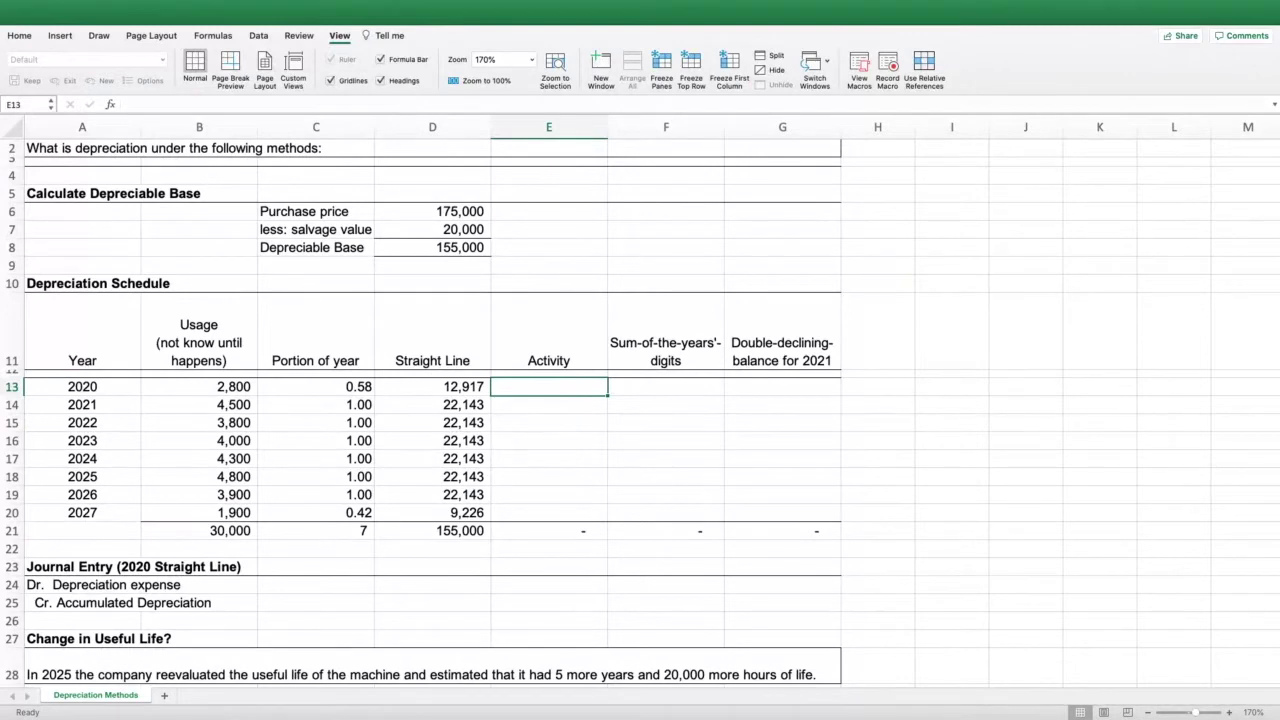
type("=")
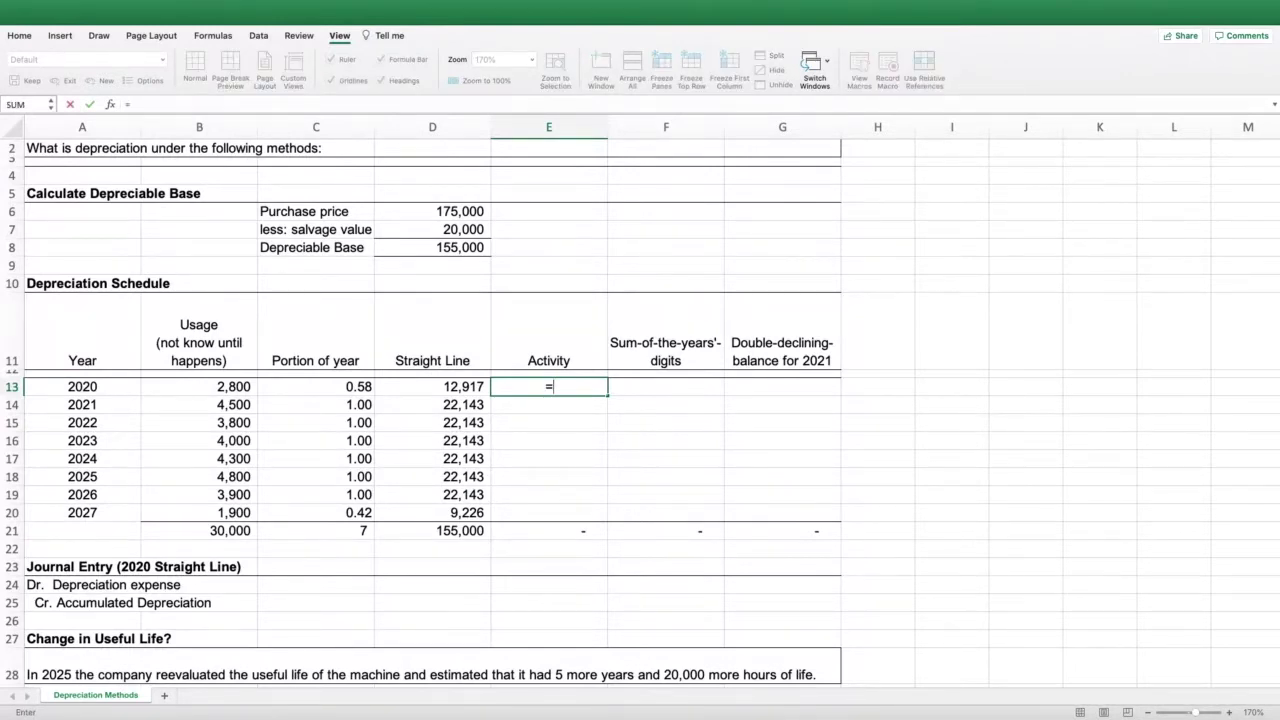
key("Up")
key("Up")
key("Up")
key("Up")
key("Left")
key("Up")
left_click(432, 247)
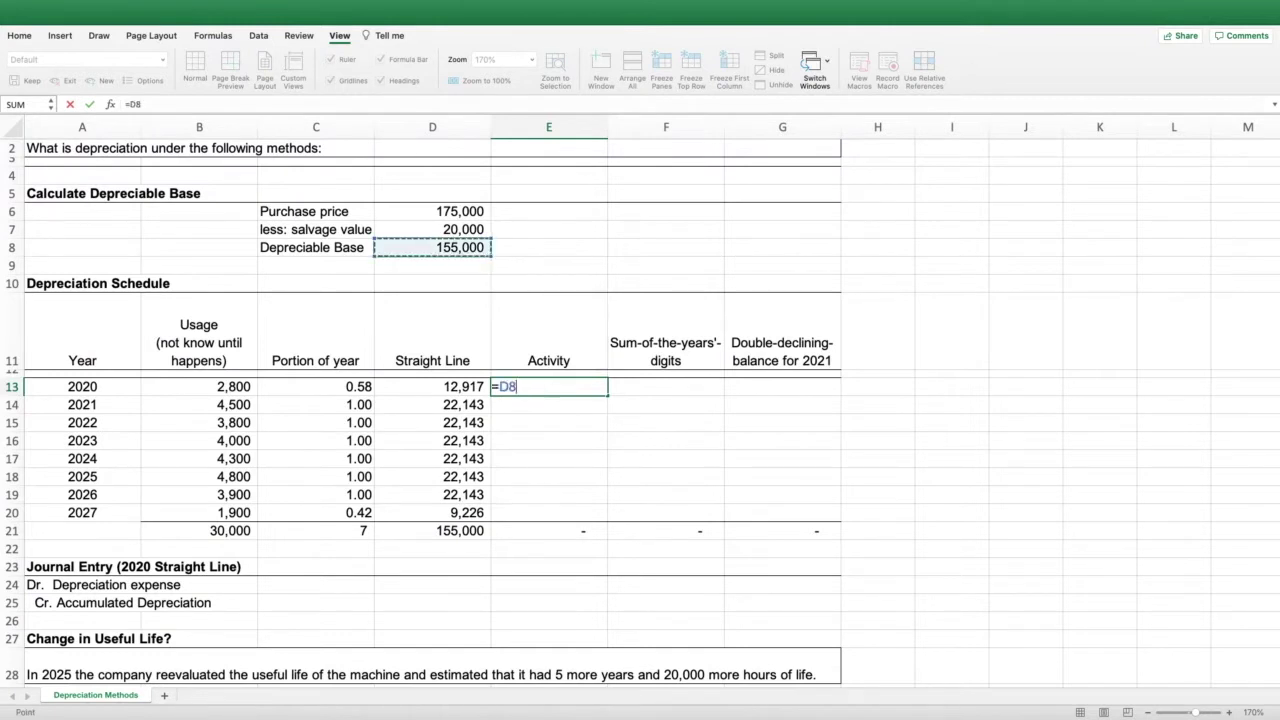
type("=")
key("BackSpace")
type("/")
left_click(199, 530)
key("Return")
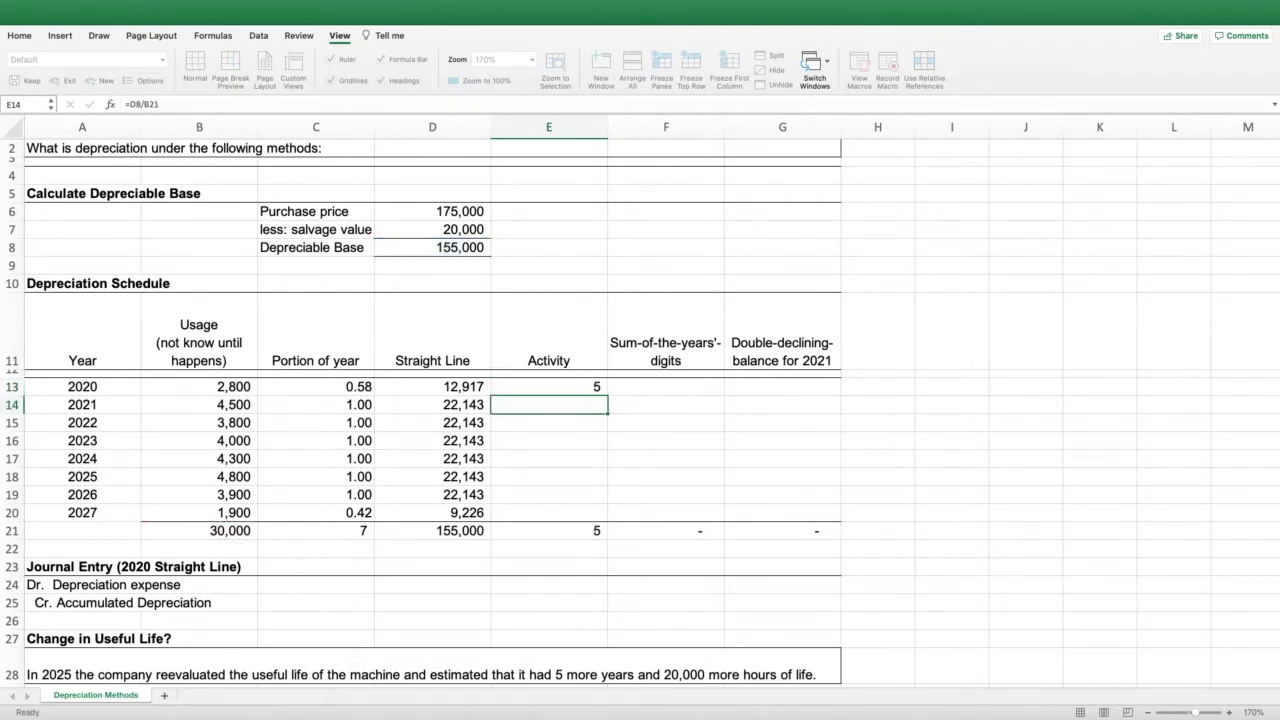
Show the rate in E13 with two decimal places.
left_click(549, 387)
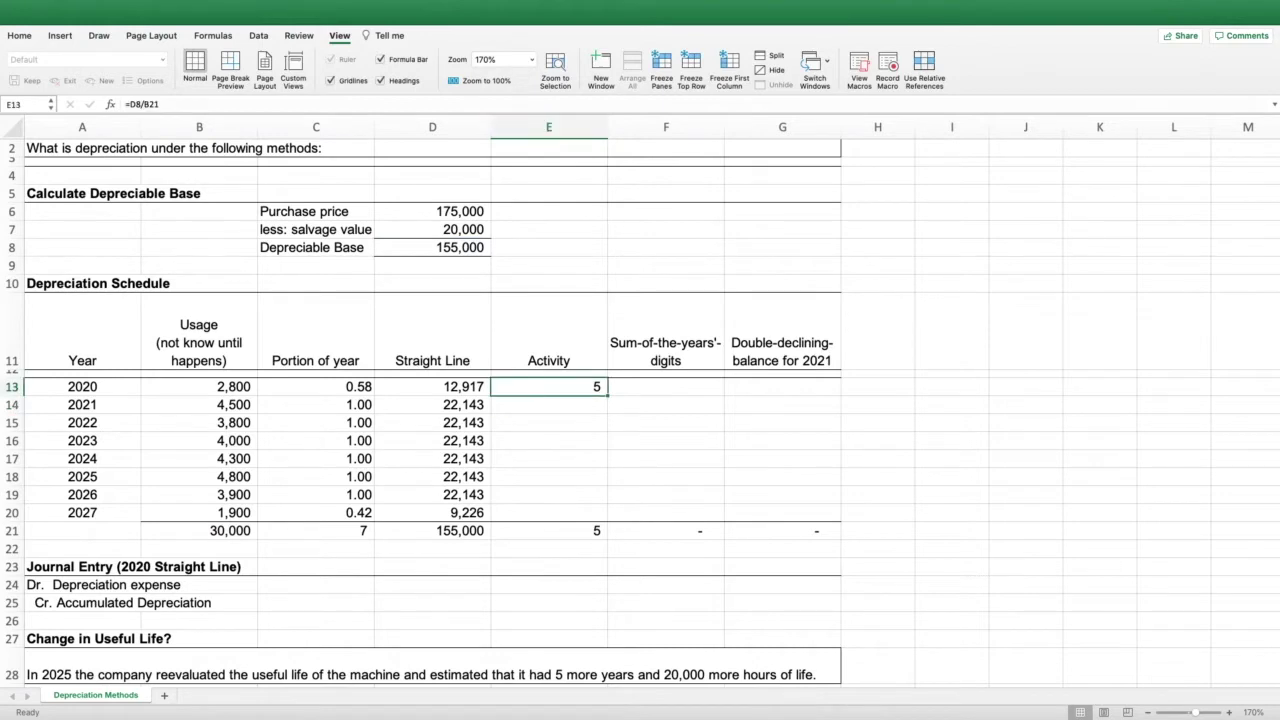
left_click(19, 35)
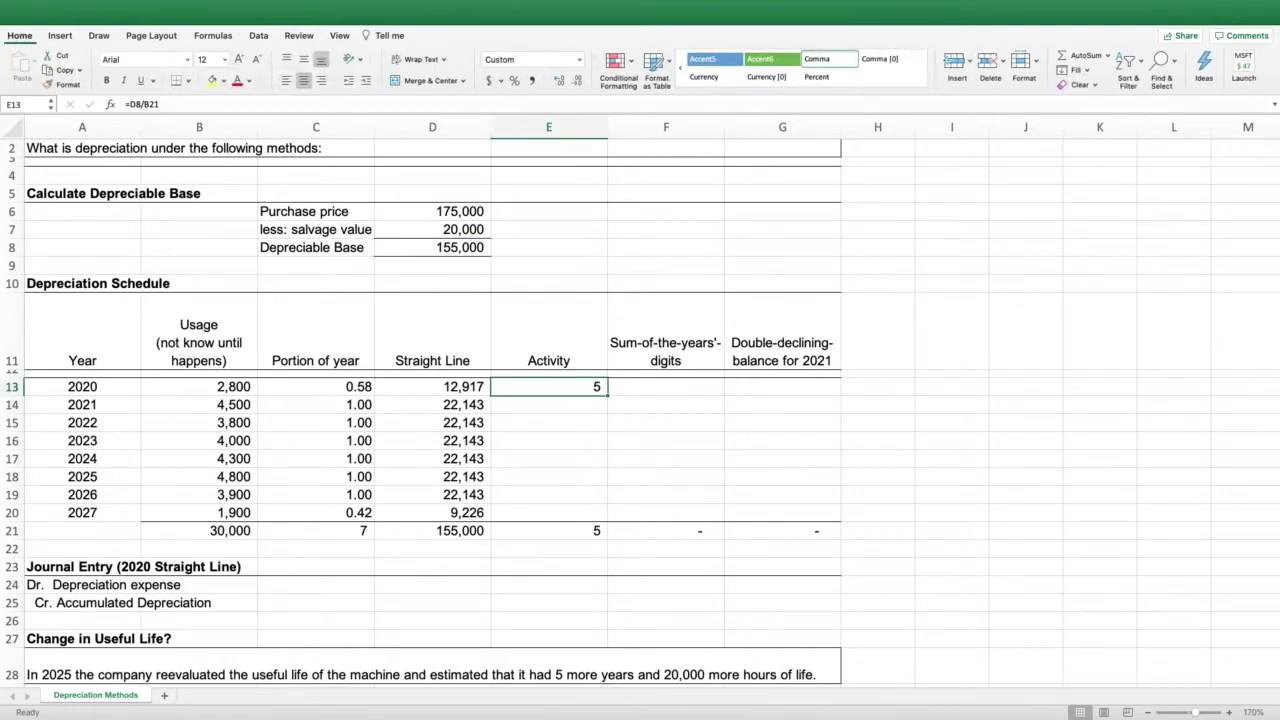
left_click(559, 81)
left_click(559, 81)
Multiply the rate in E13 by the 2020 usage so the formula reads =(D8/B21)*B13.
key("F2")
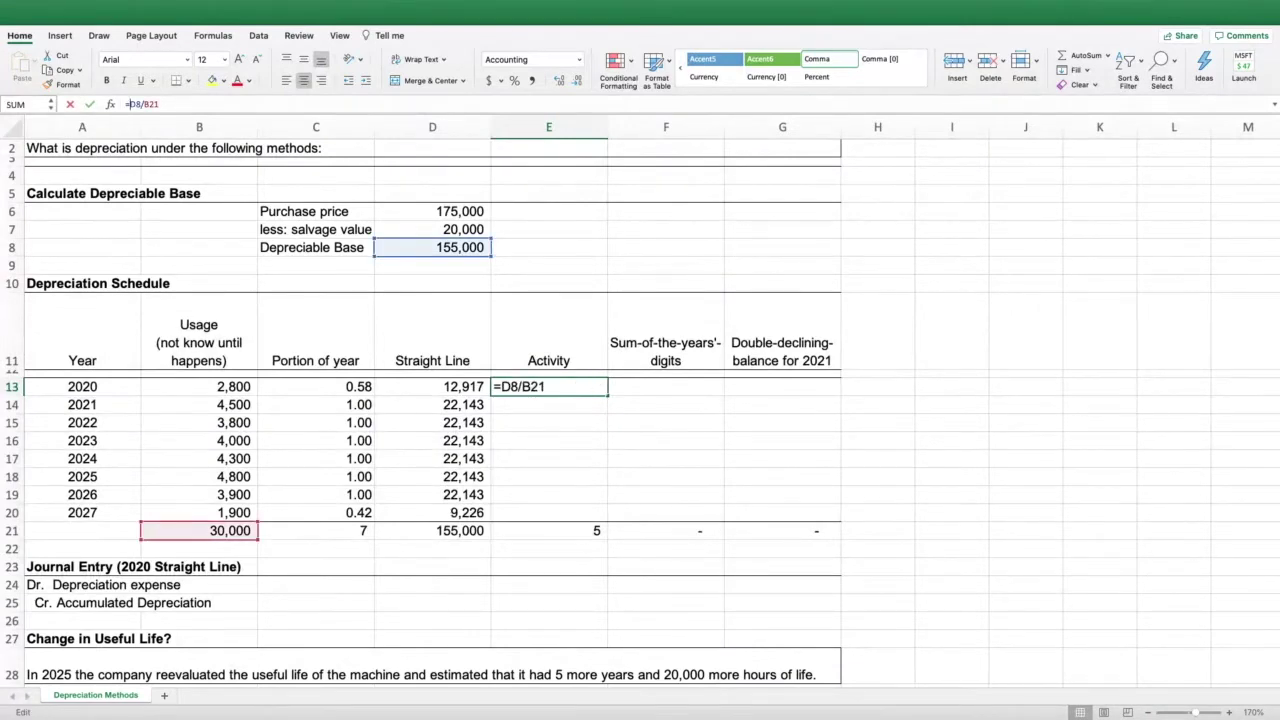
type("(")
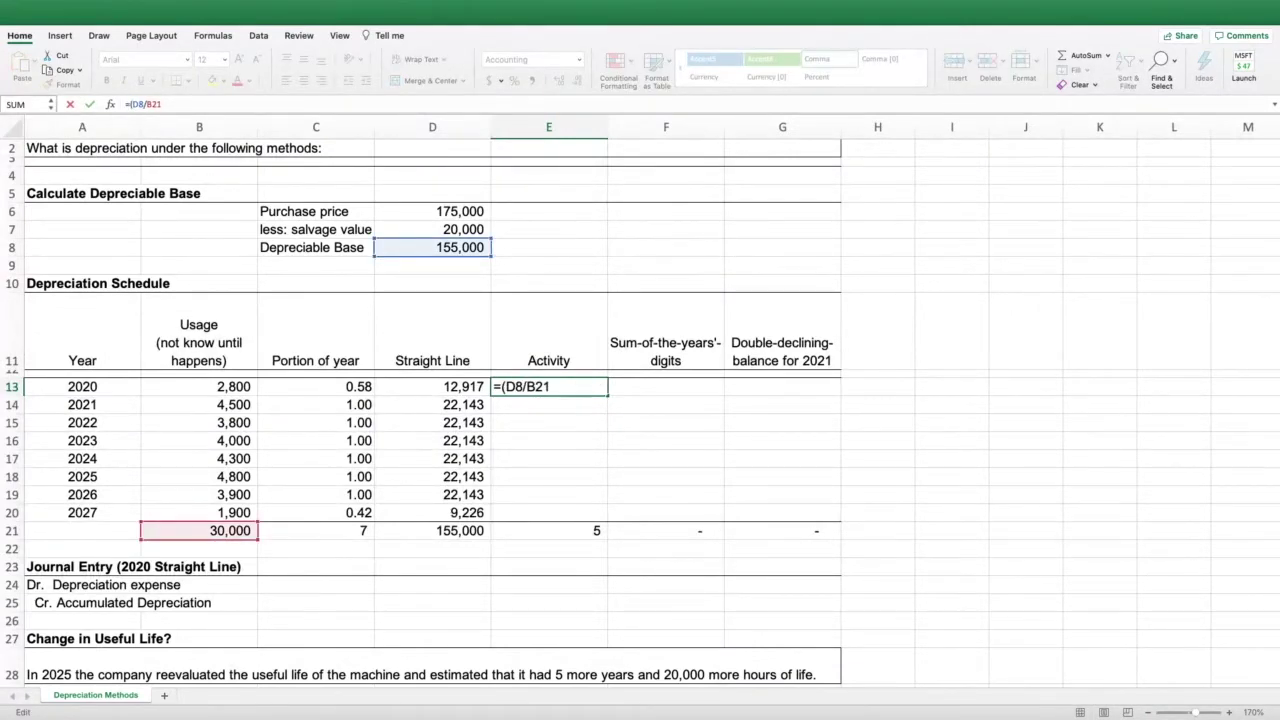
type(")*")
left_click(199, 387)
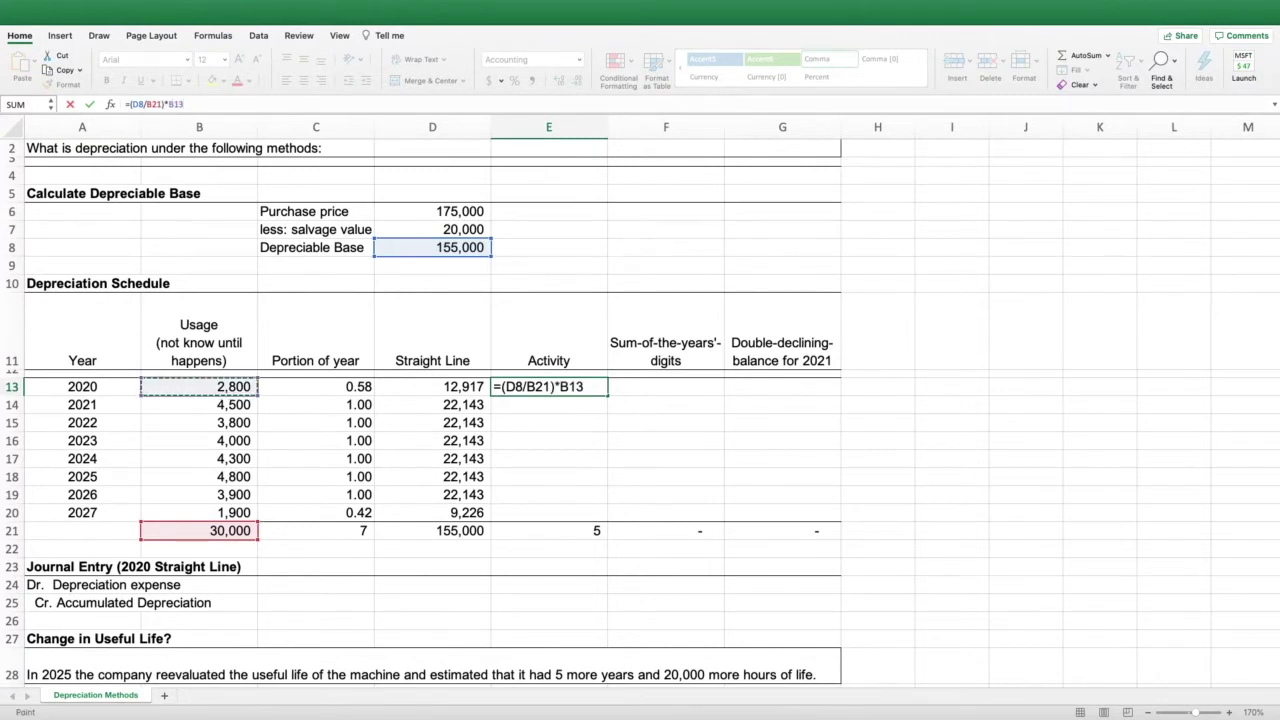
key("Return")
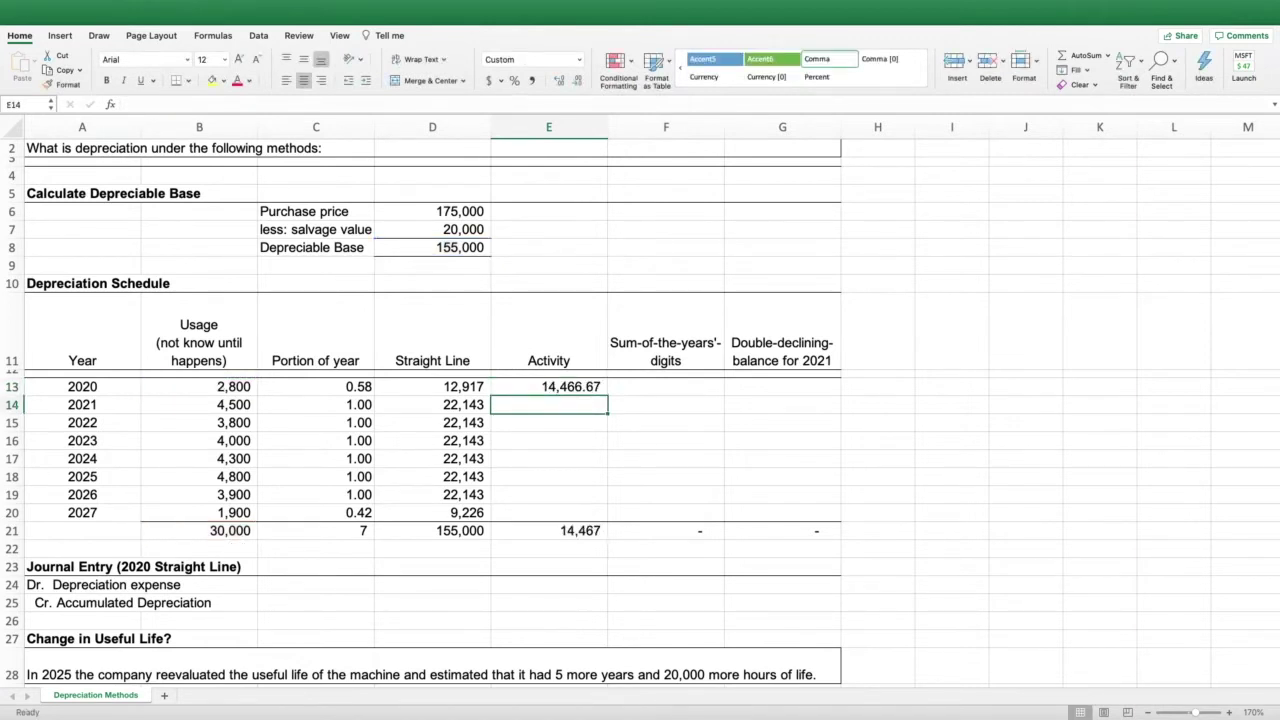
Remove the two decimal places from the 2020 Activity amount in E13.
left_click(548, 387)
left_click(577, 80)
left_click(577, 80)
left_click(548, 441)
Make the depreciable base and total usage references in E13 absolute so the formula reads =($D$8/$B$21)*B13.
left_click(548, 387)
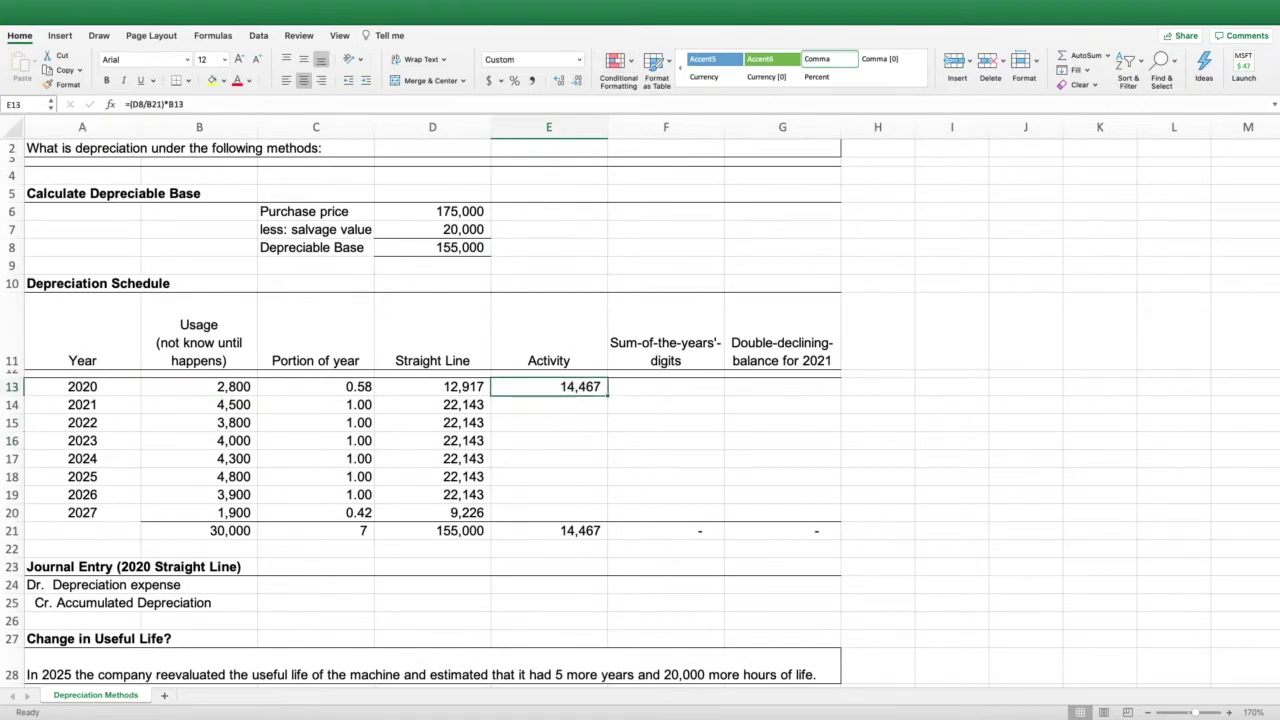
left_click(131, 104)
type("$")
left_click(141, 104)
type("$")
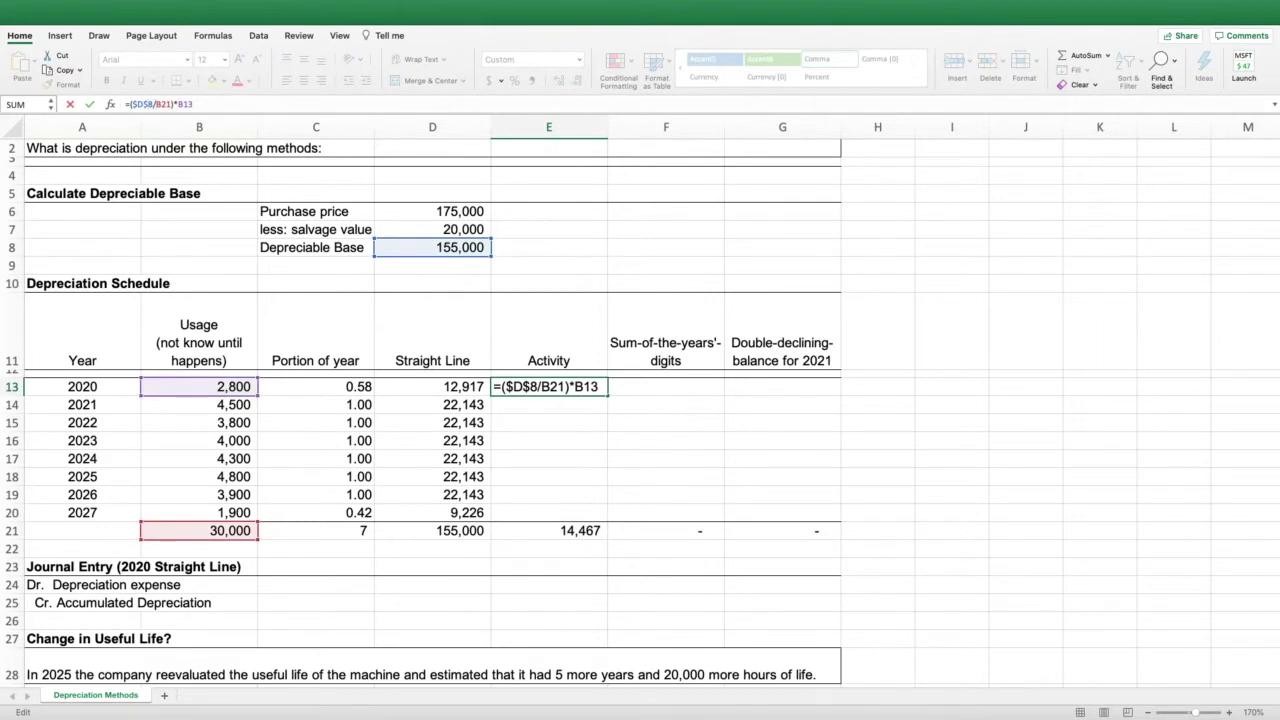
left_click(156, 104)
type("$")
left_click(166, 104)
type("$B$")
key("Return")
Fill the Activity formula from E13 down through 2027 in E20 and check the copied formula for 2021.
left_click(549, 386)
left_click_drag(607, 395, 600, 513)
left_click(782, 458)
left_click(549, 405)
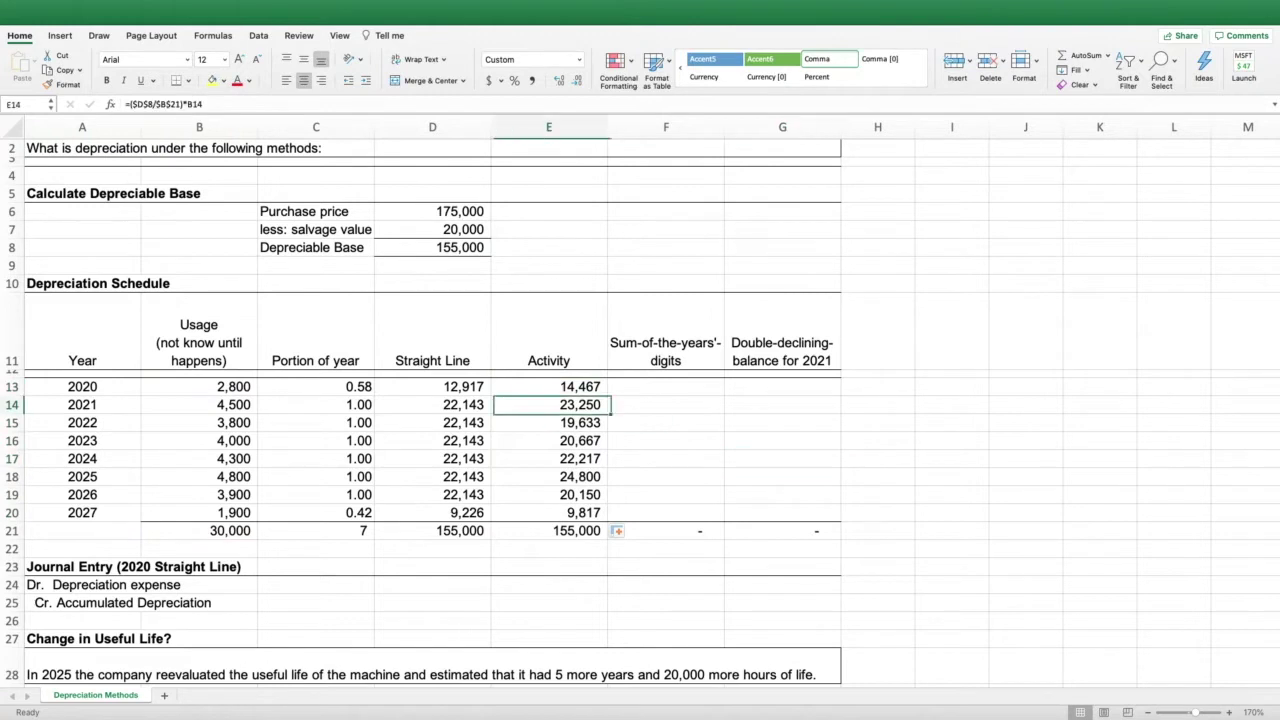
double_click(549, 405)
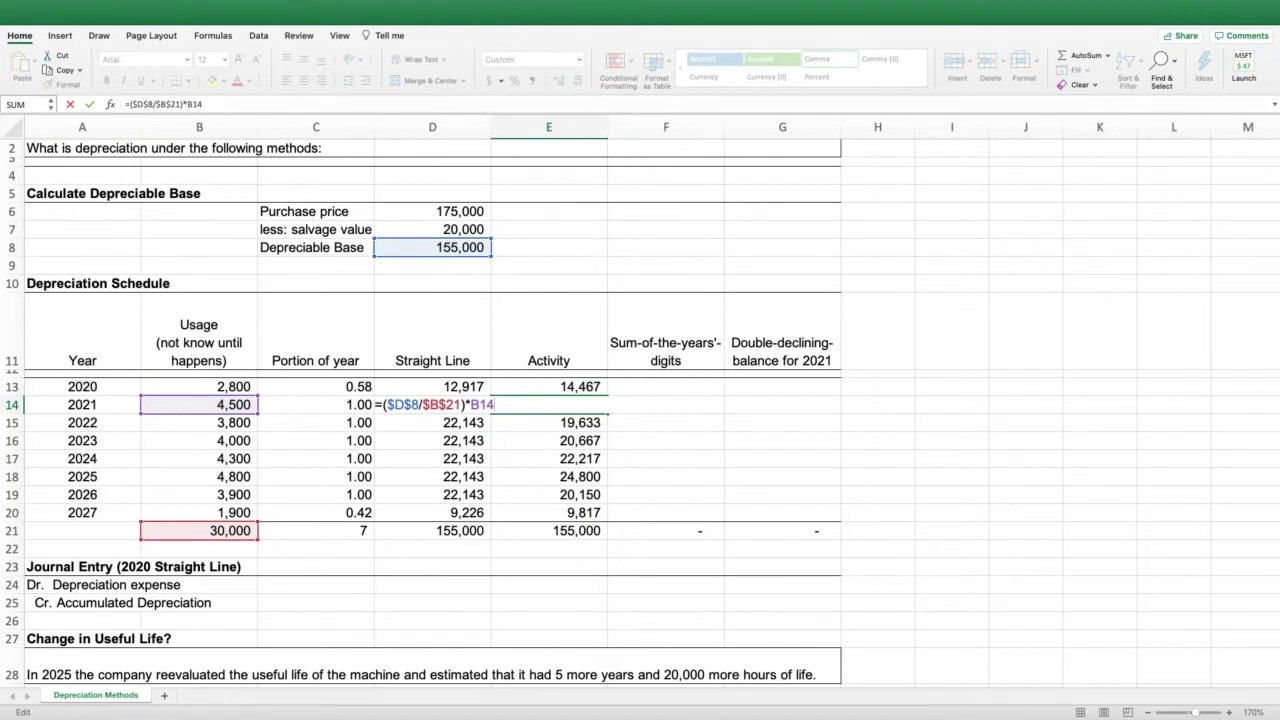
key("Return")
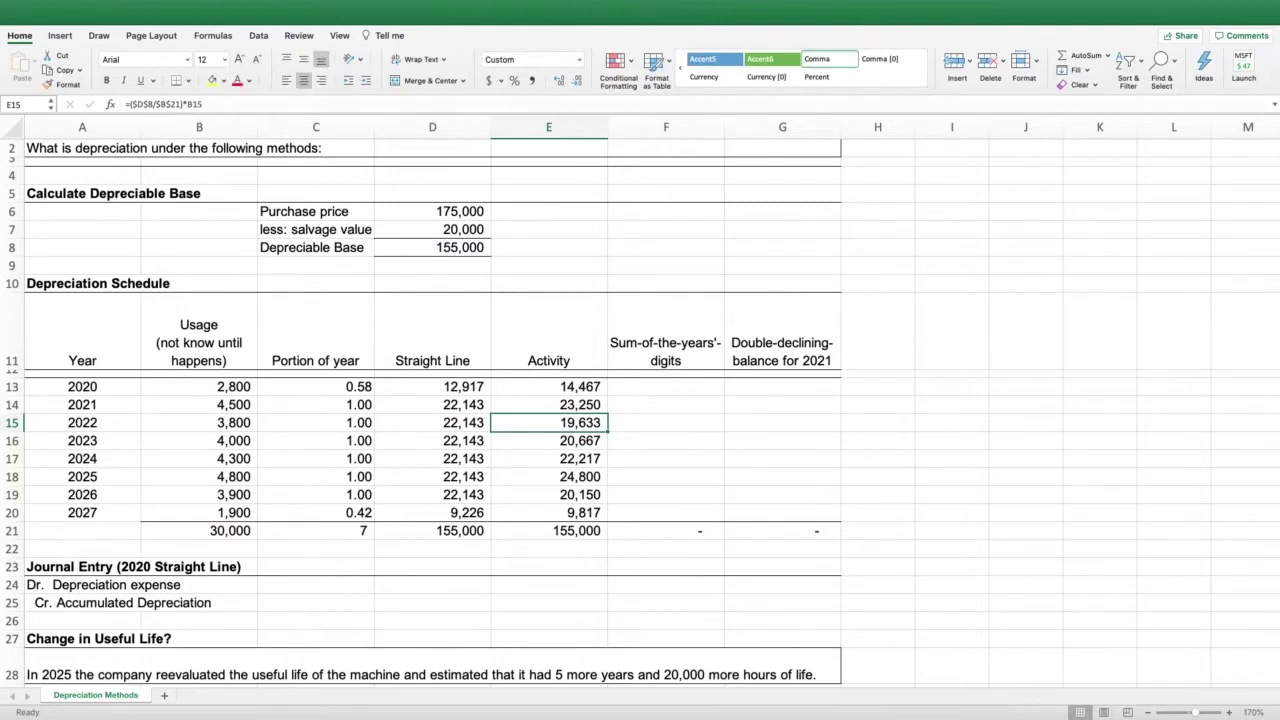
left_click_drag(549, 387, 549, 513)
List the digits 1 to 7 for the years of useful life as scratch values in I13:I19.
left_click(666, 387)
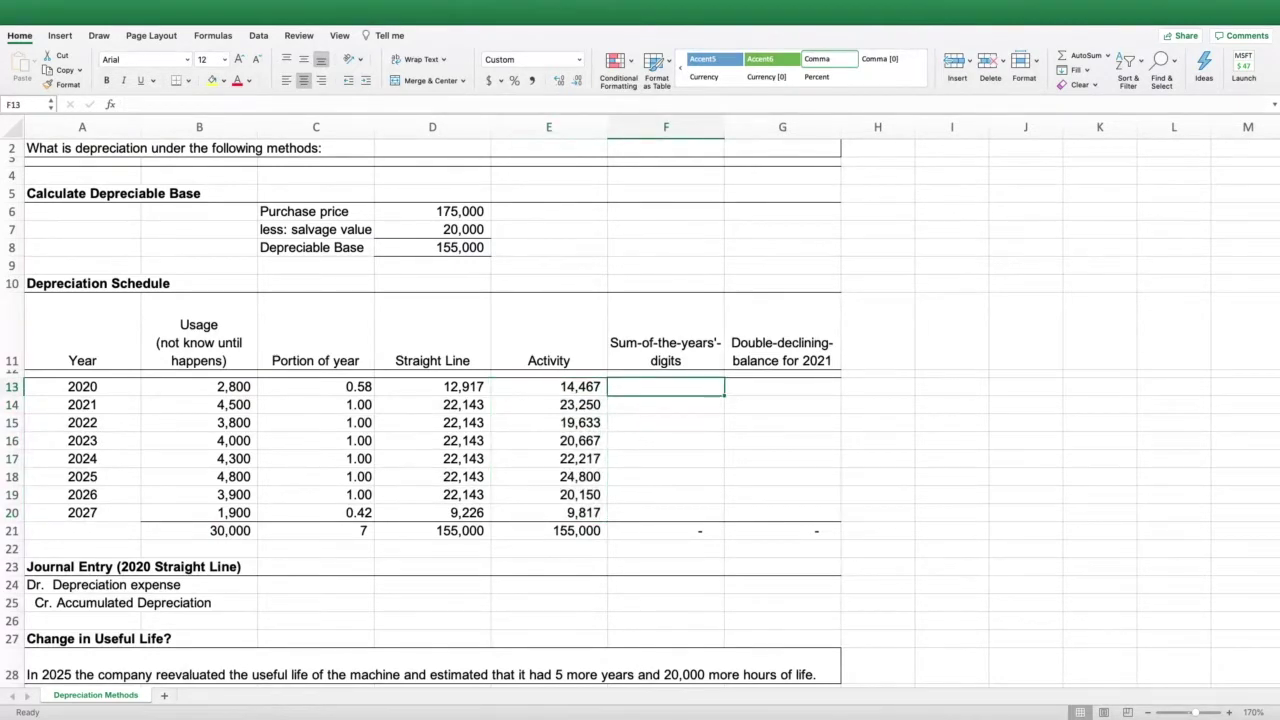
left_click(951, 387)
type("1")
key("Return")
type("2")
key("Return")
type("32")
key("Return")
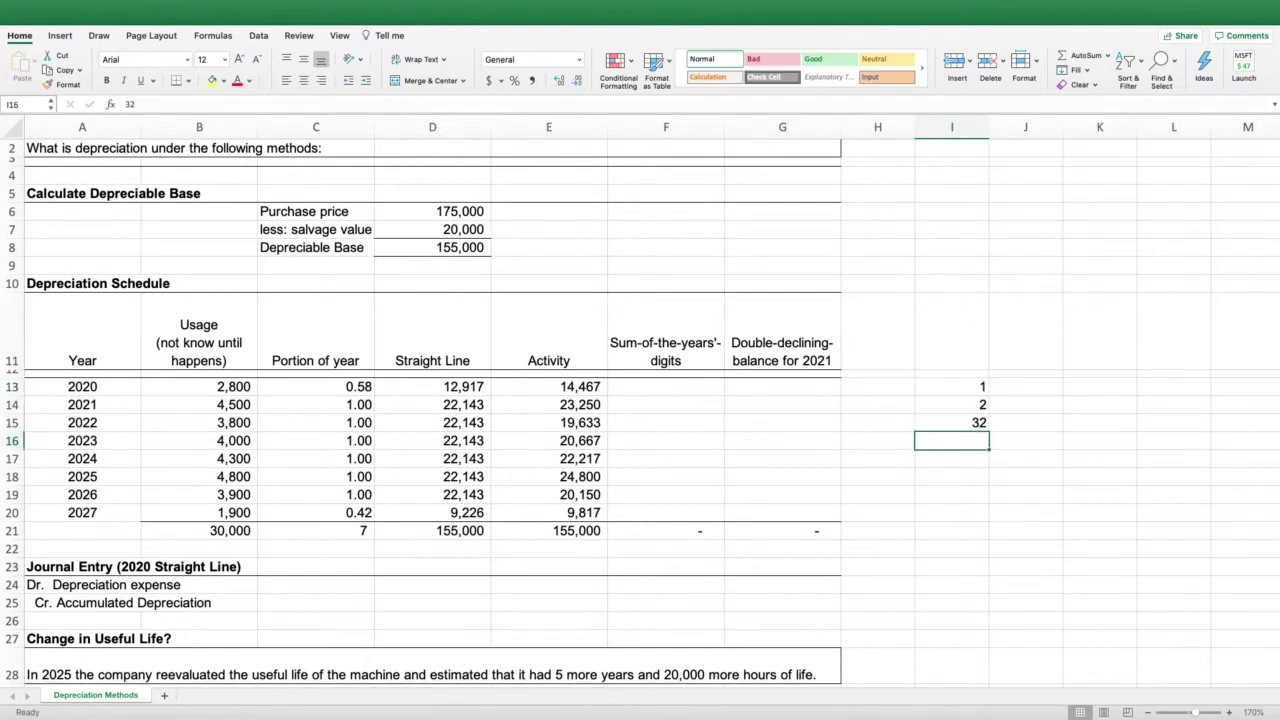
type("4")
key("Return")
key("Up")
key("Up")
type("3")
key("Return")
key("Return")
type("5")
key("Return")
type("6")
key("Return")
type("7")
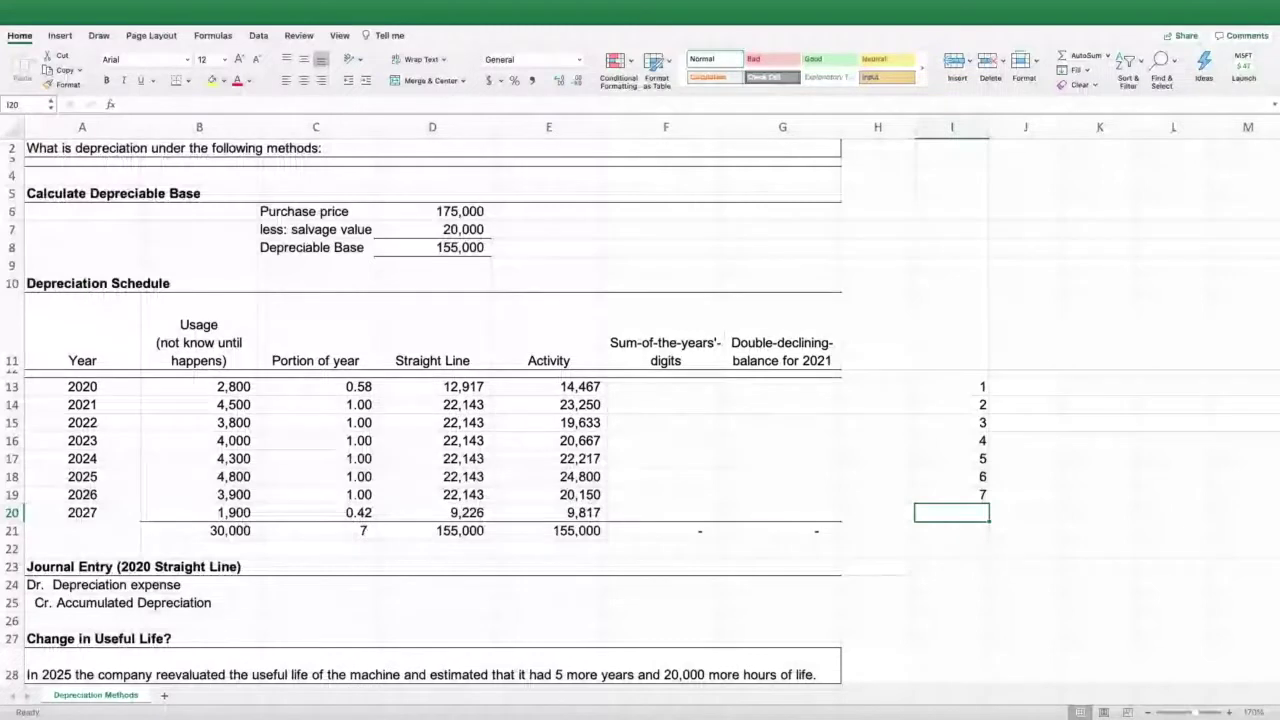
Check the sum of the scratch digits in I13:I19 and clear them.
left_click_drag(951, 387, 951, 494)
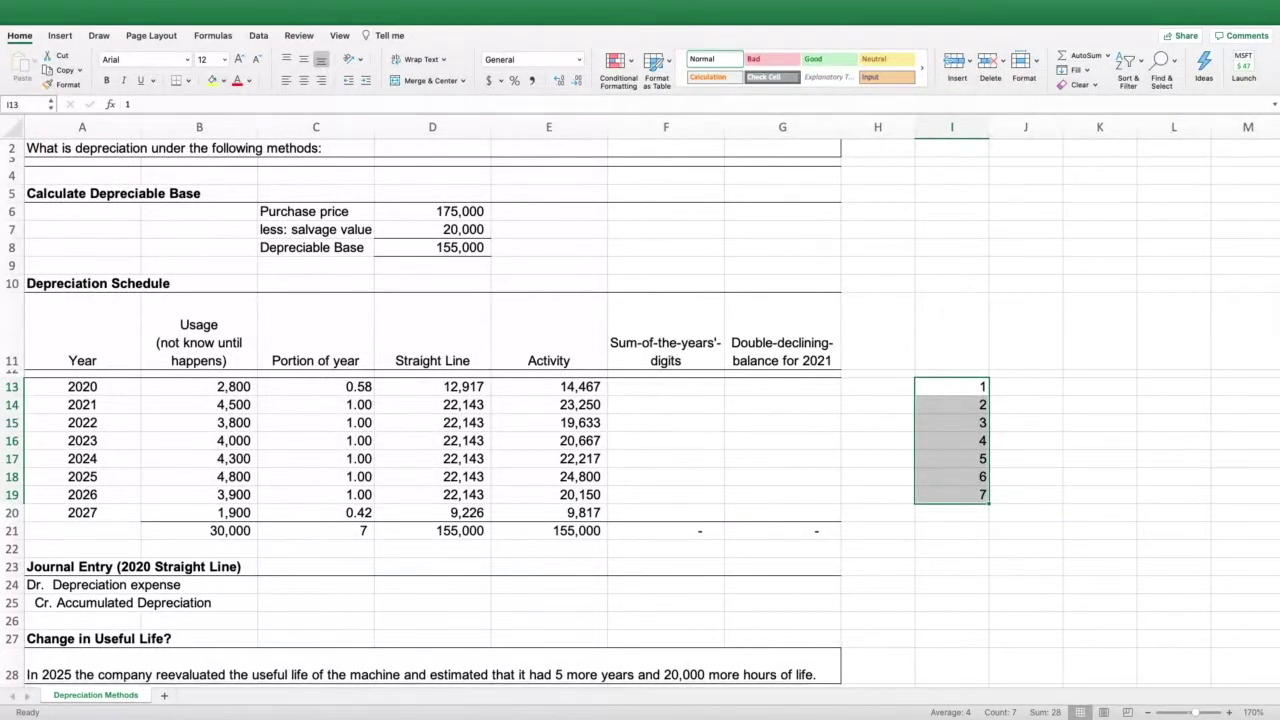
left_click(1026, 666)
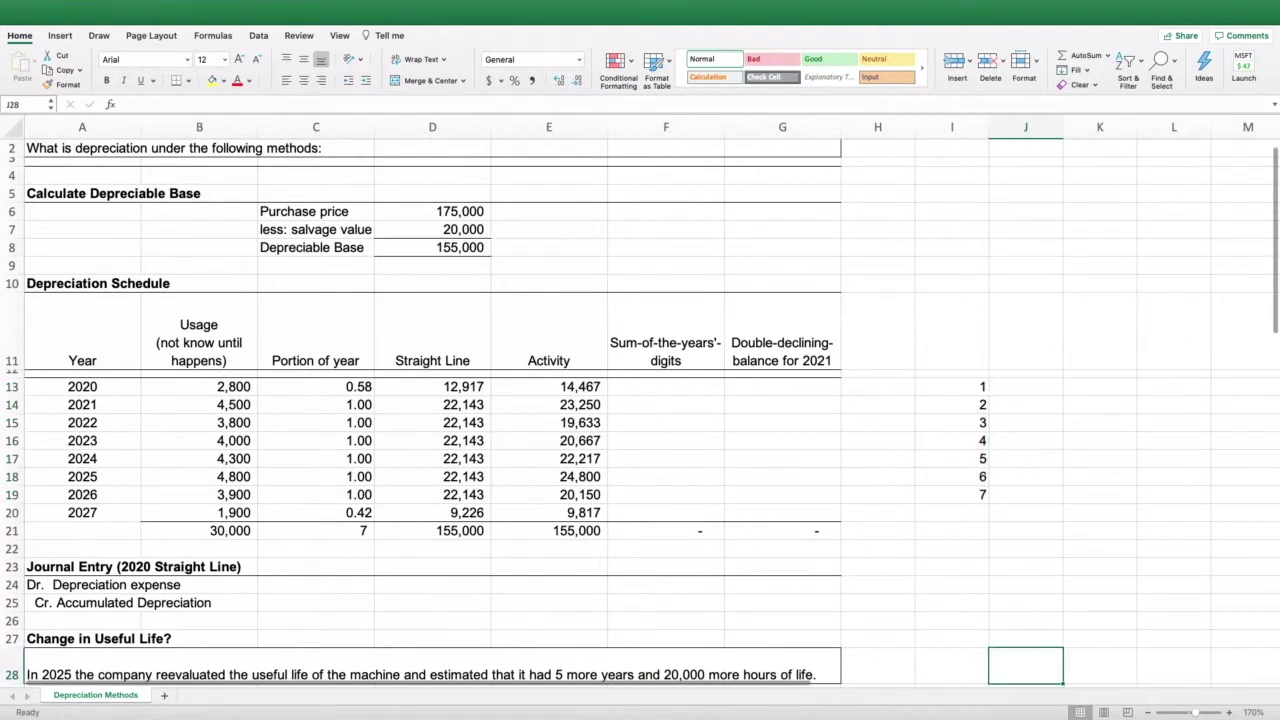
left_click_drag(952, 386, 952, 494)
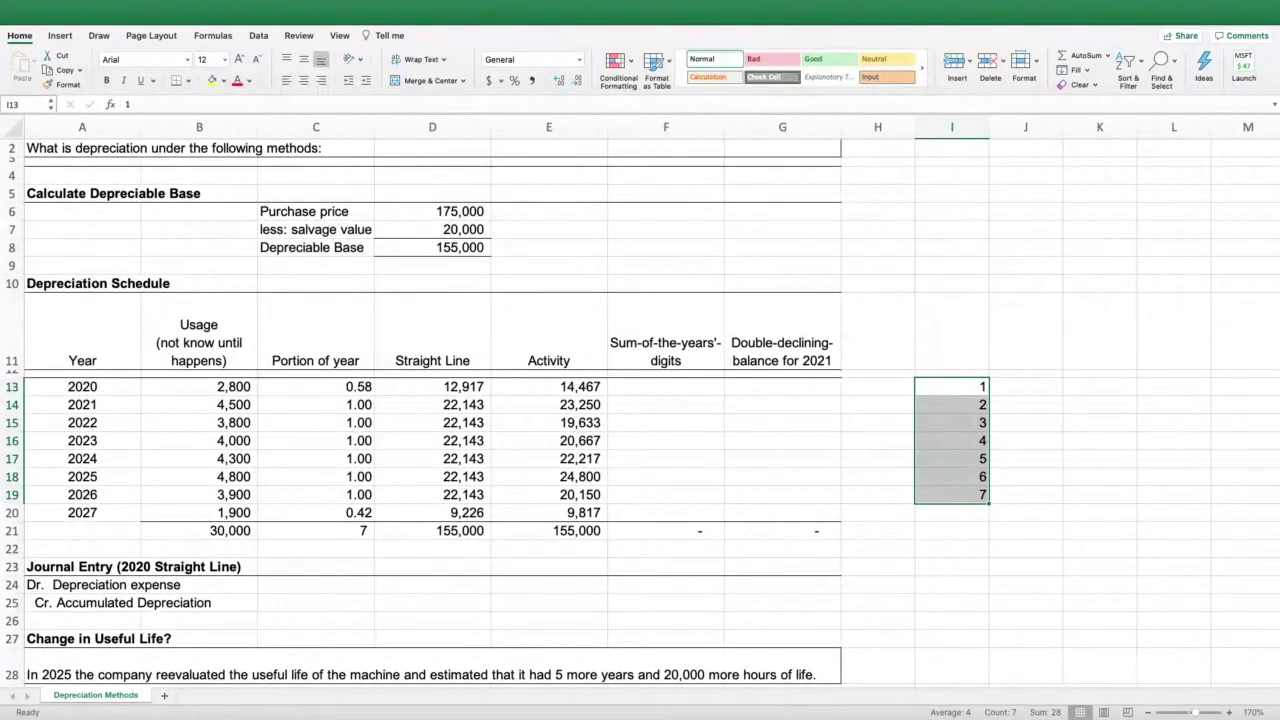
key("Delete")
left_click(782, 441)
Calculate the 2020 sum-of-the-years'-digits depreciation in F13 with =7/28*D8*C13.
left_click(666, 387)
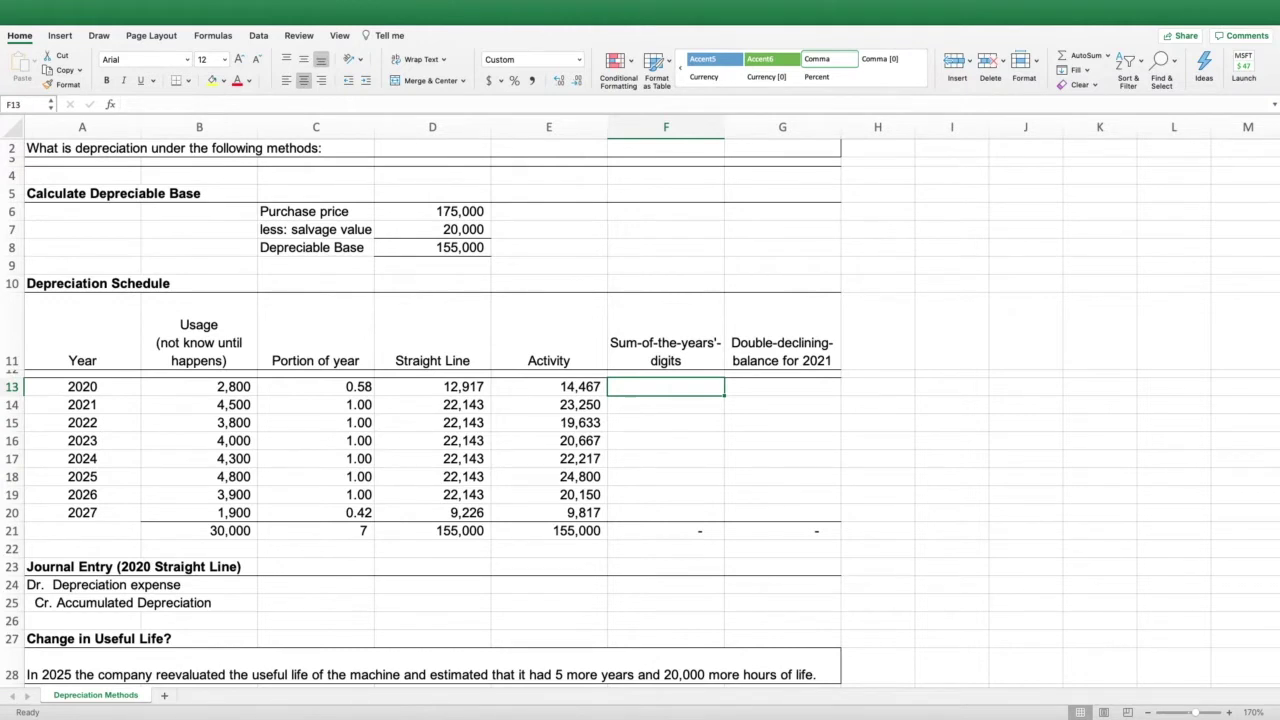
type("=7/28")
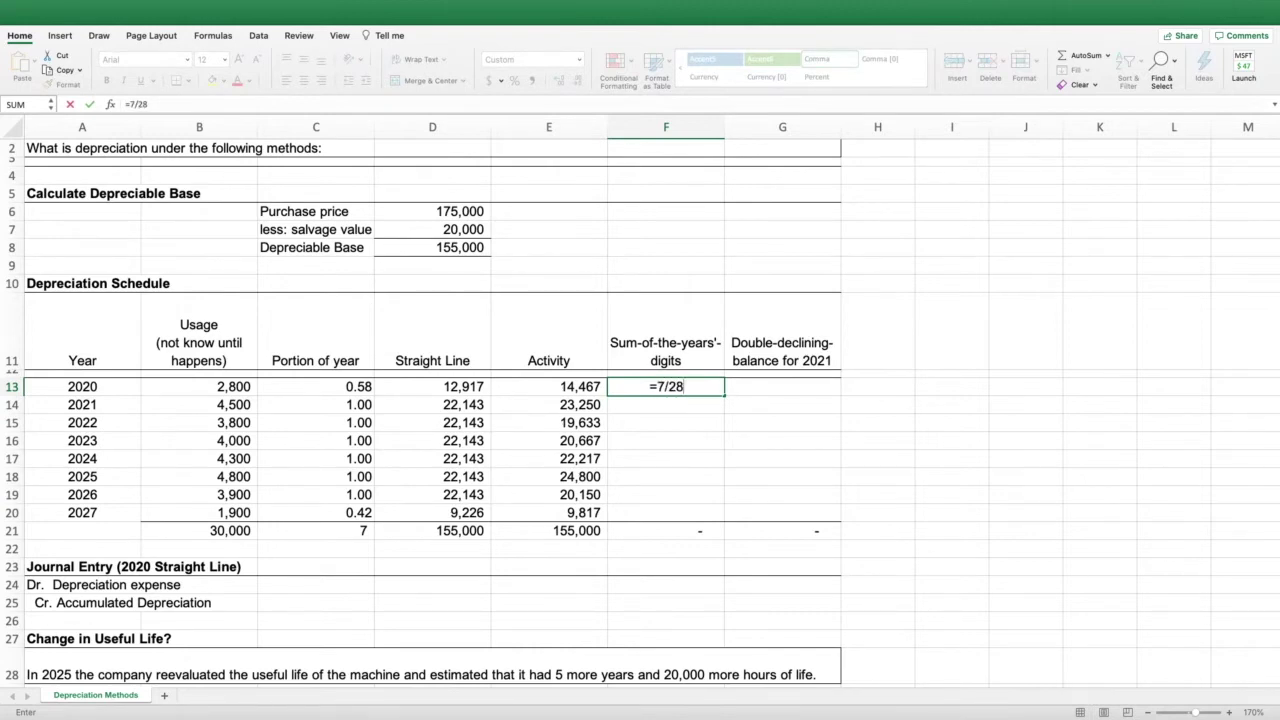
type("*")
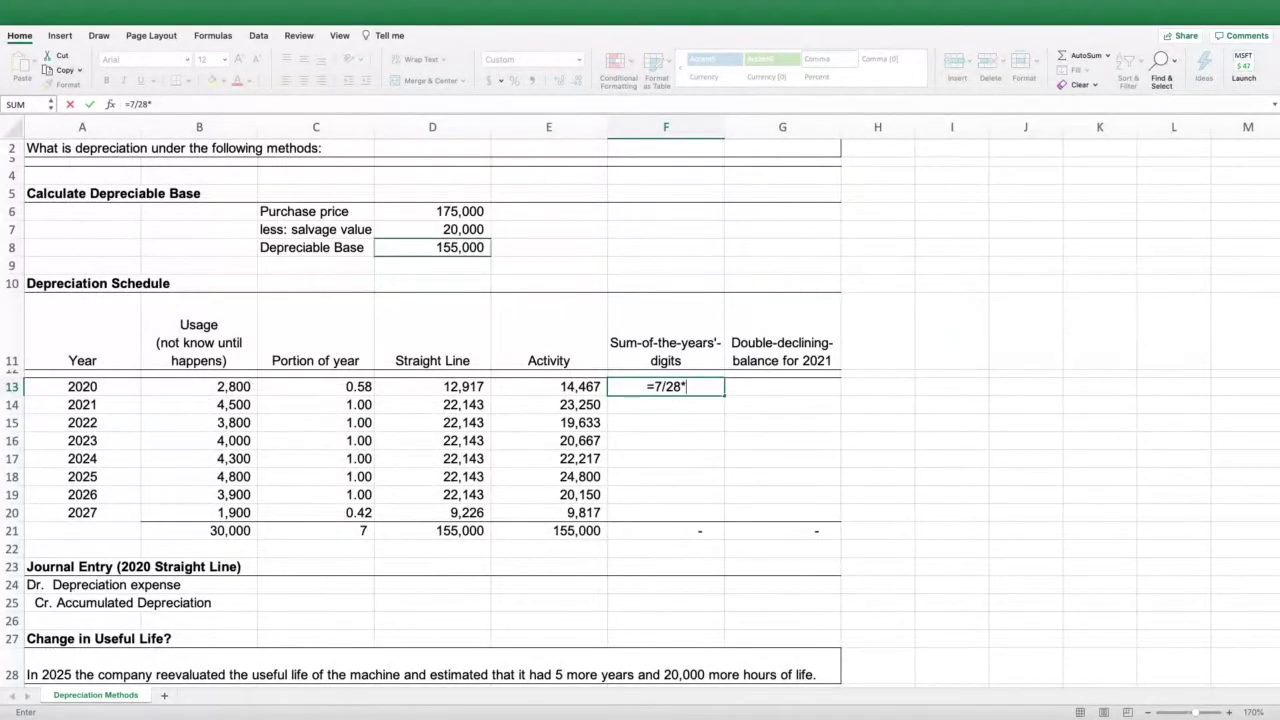
left_click(432, 247)
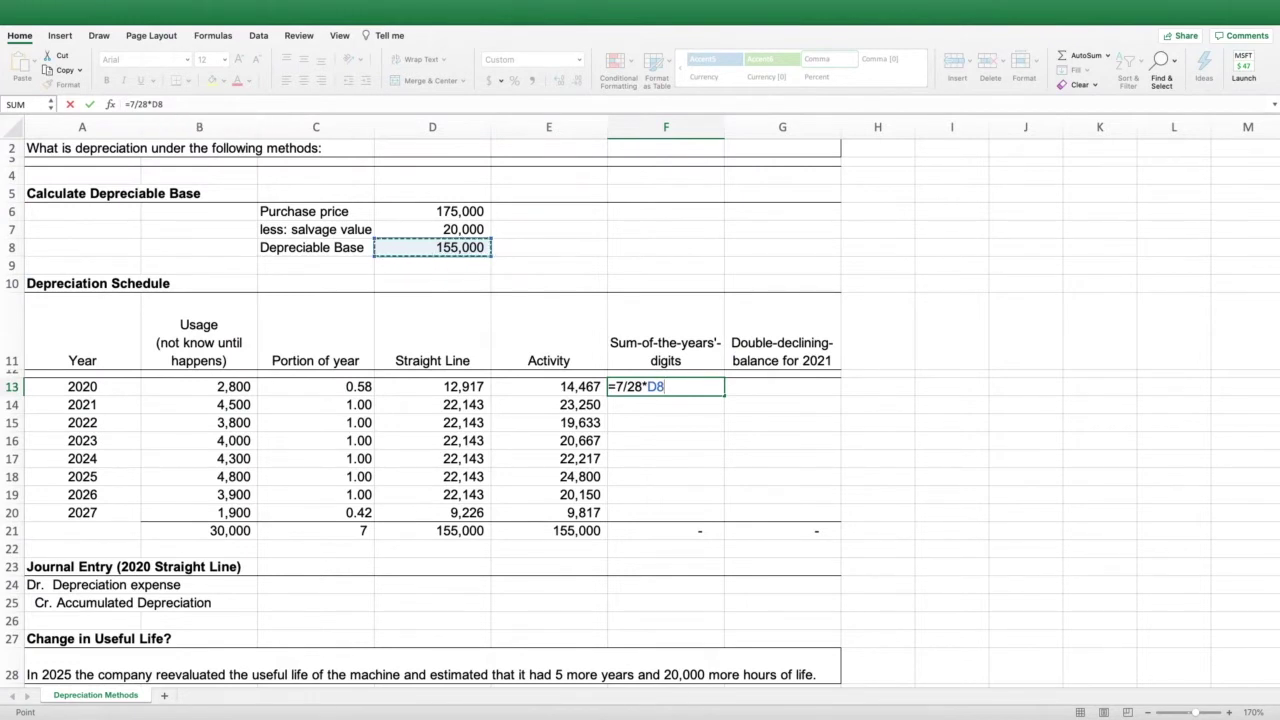
key("F2")
type("*")
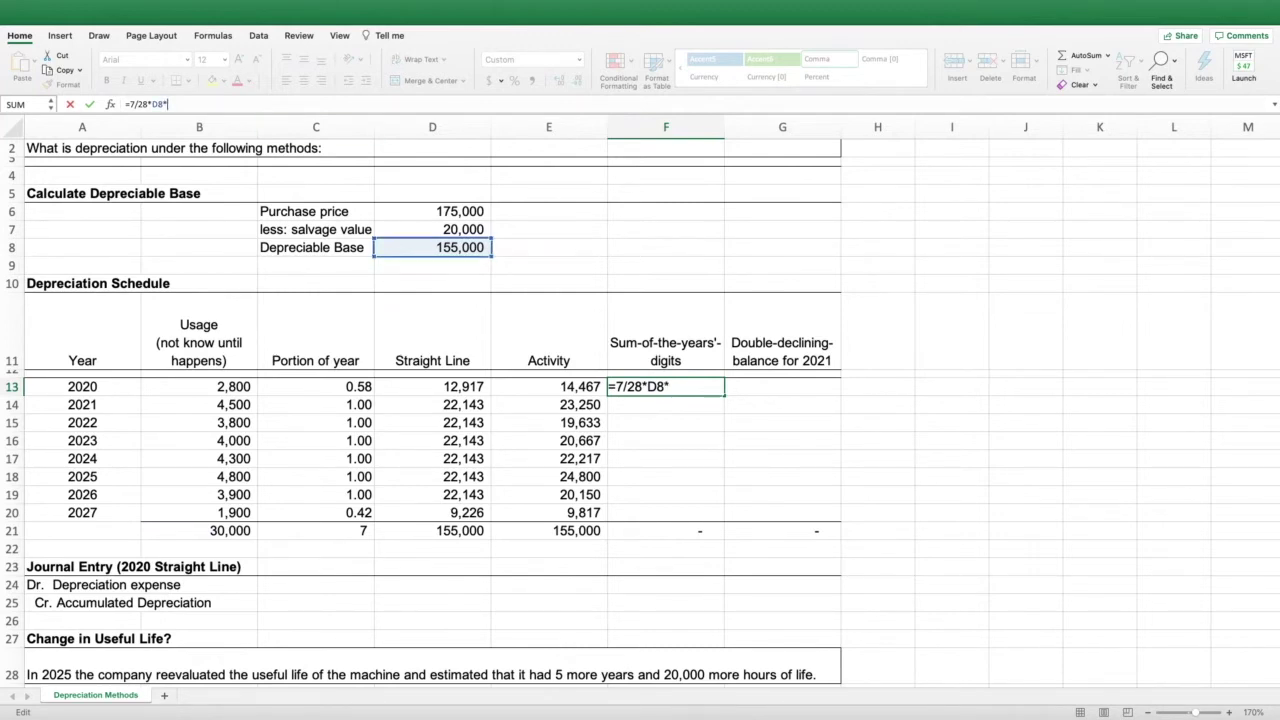
left_click(316, 387)
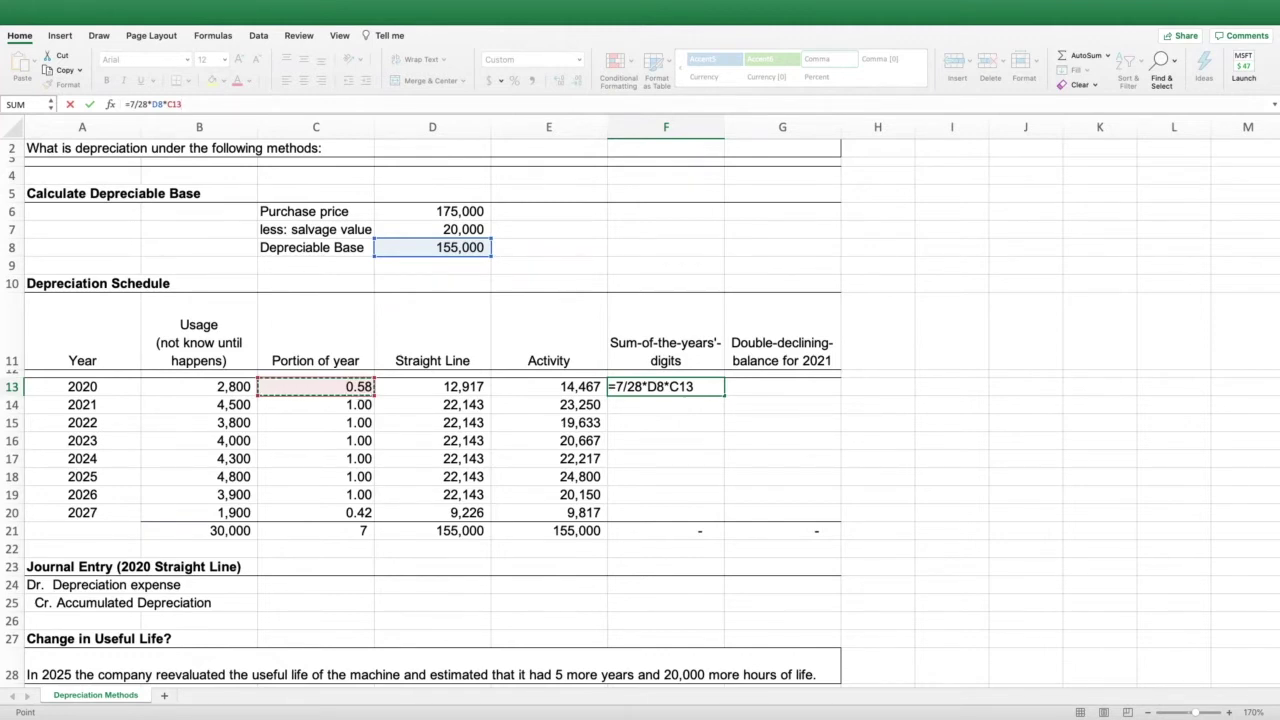
key("Return")
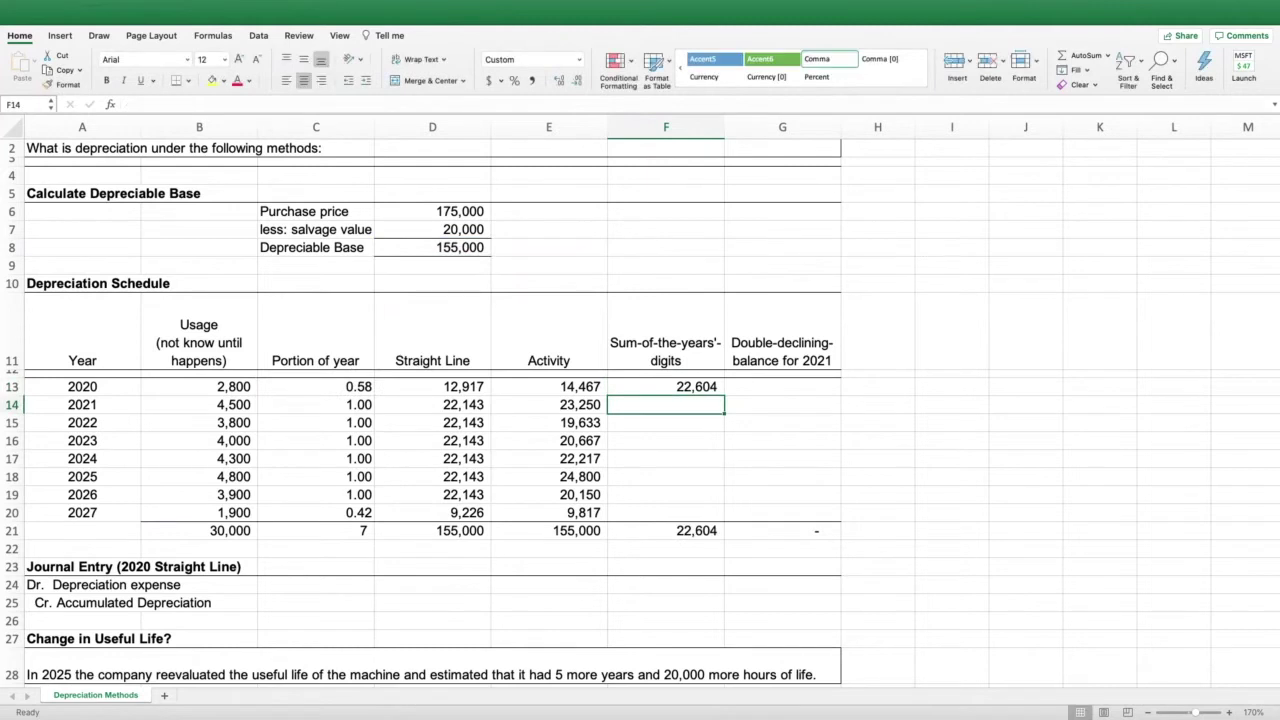
Review the 2020 formula in F13 and the portion-of-year values for 2021 to 2027 in C14:C20.
left_click(666, 386)
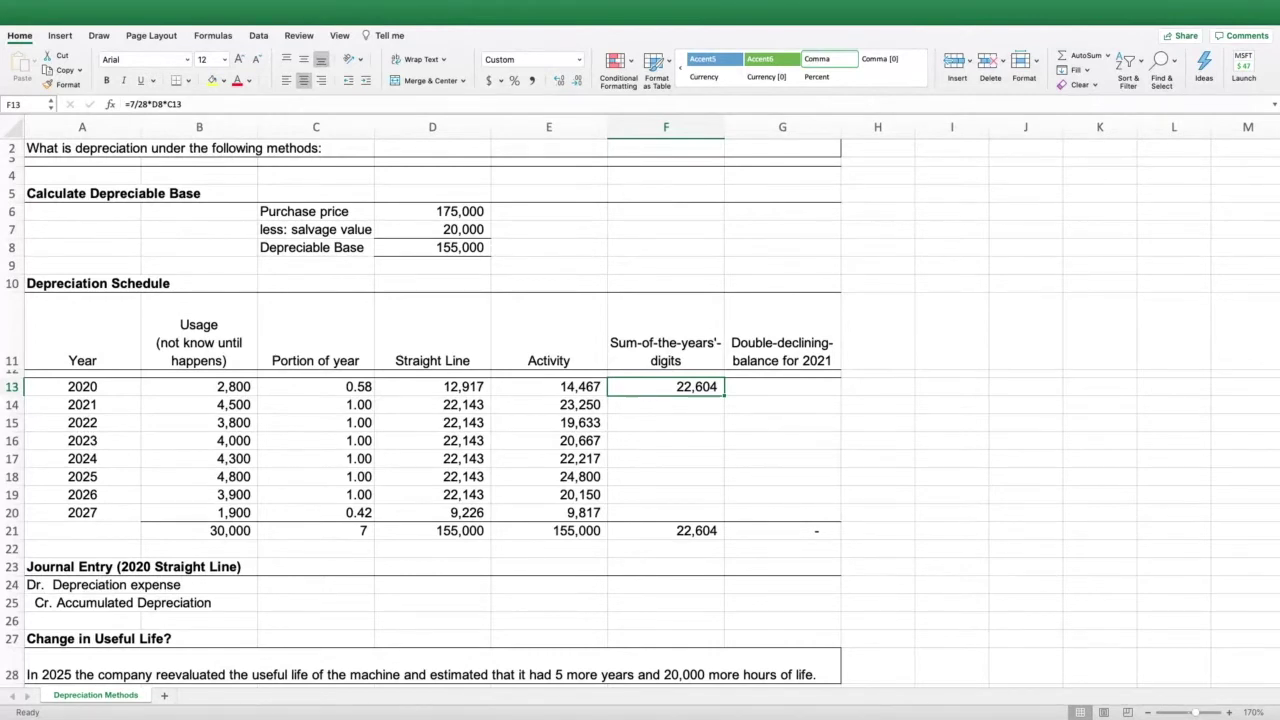
left_click(666, 405)
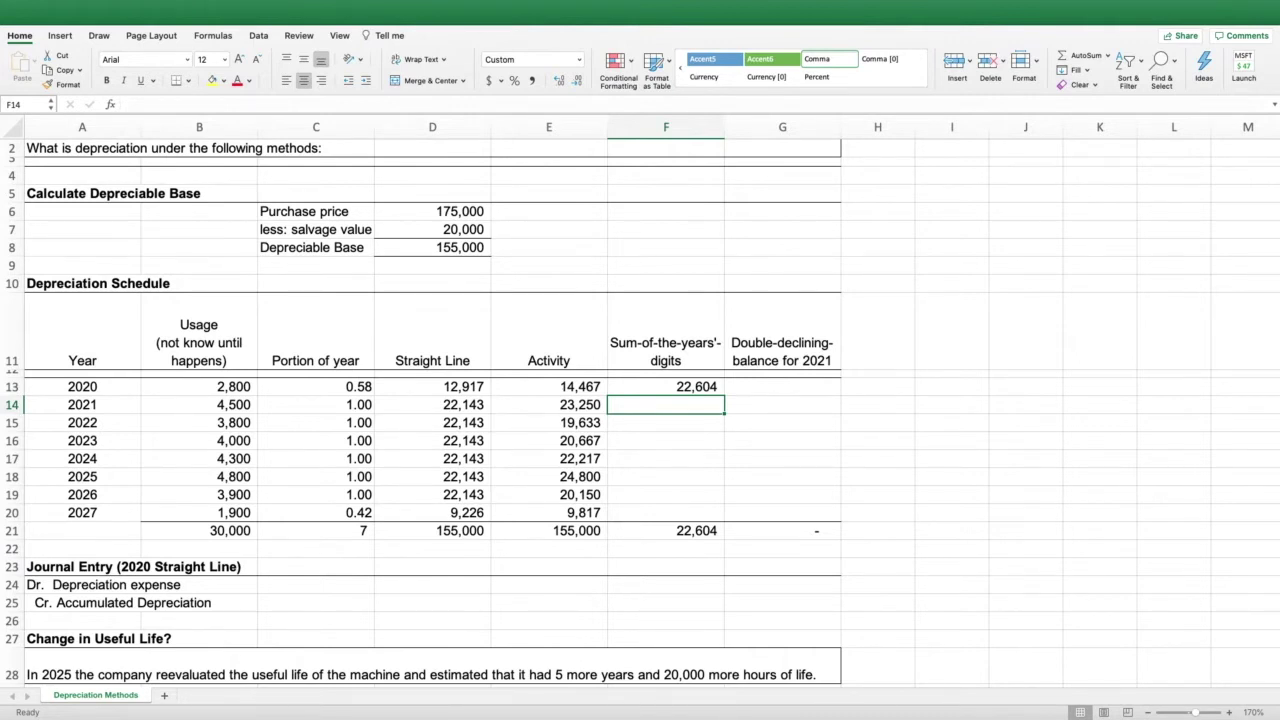
left_click_drag(316, 404, 316, 512)
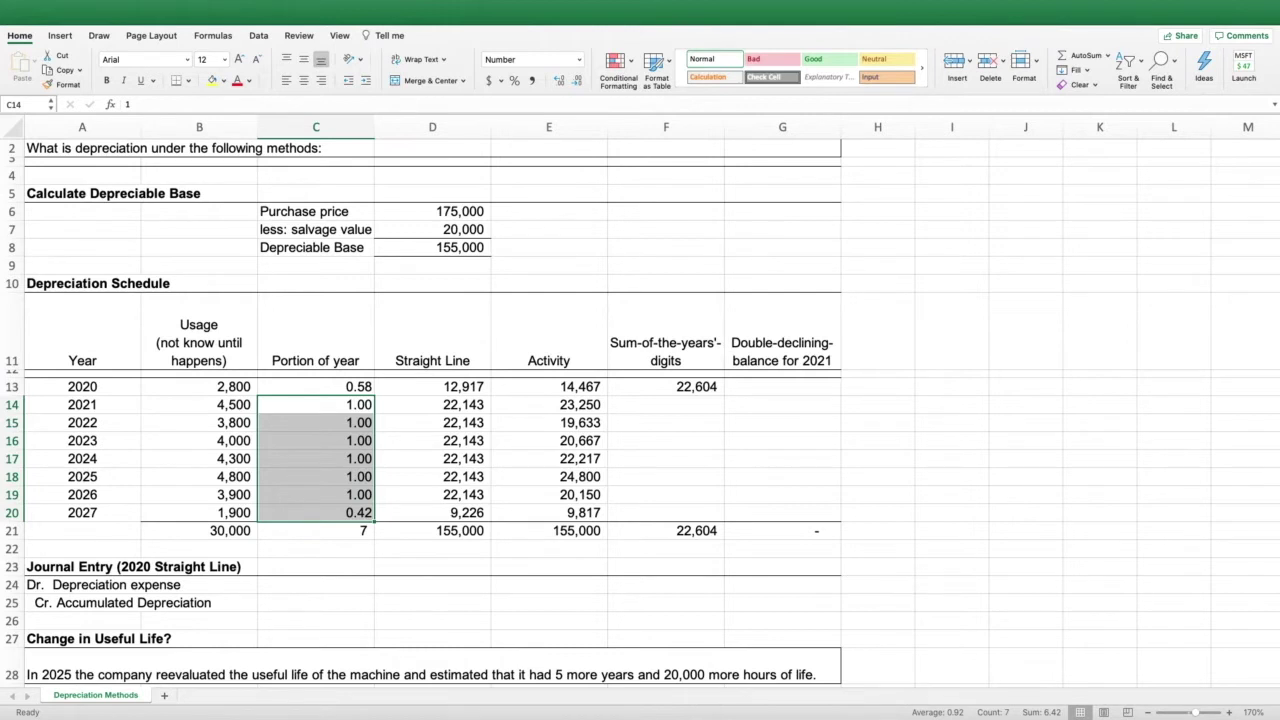
Start the 2021 sum-of-the-years'-digits formula in F14 by dividing the sum of C14:C20 by 28, anchoring the range's end cell.
left_click(666, 404)
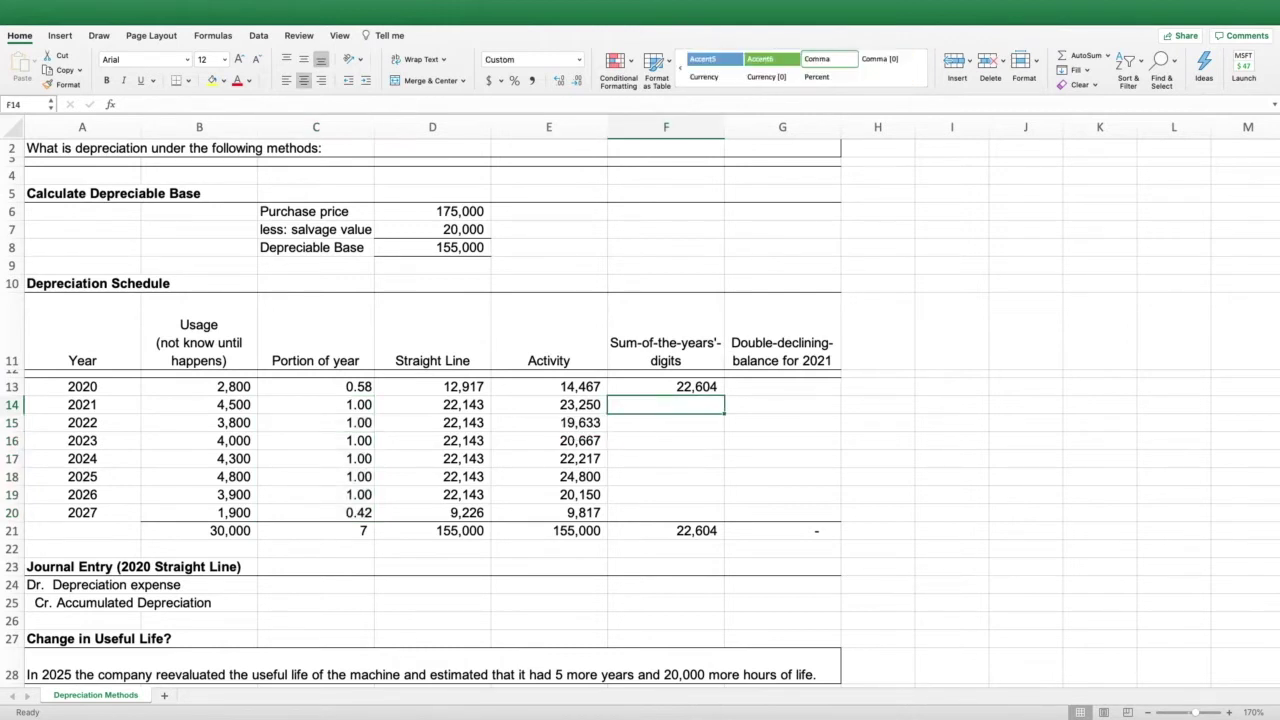
type("=")
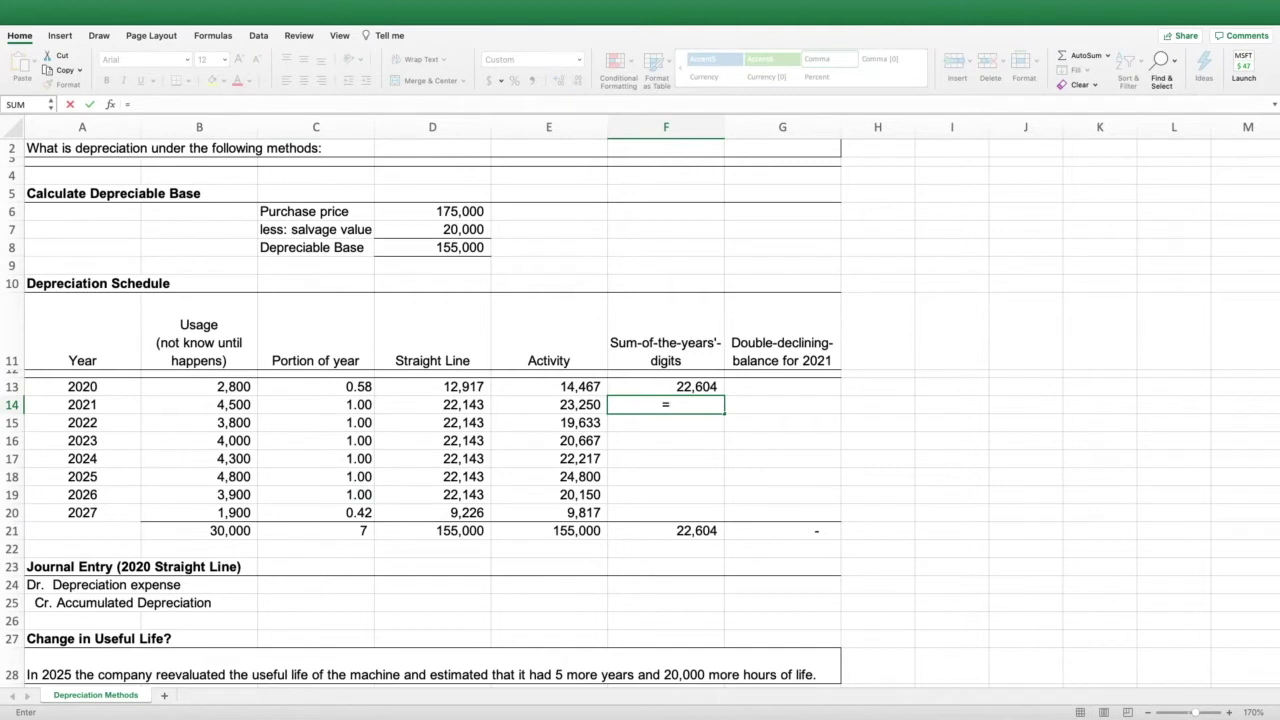
type("(sum(")
left_click_drag(316, 404, 316, 512)
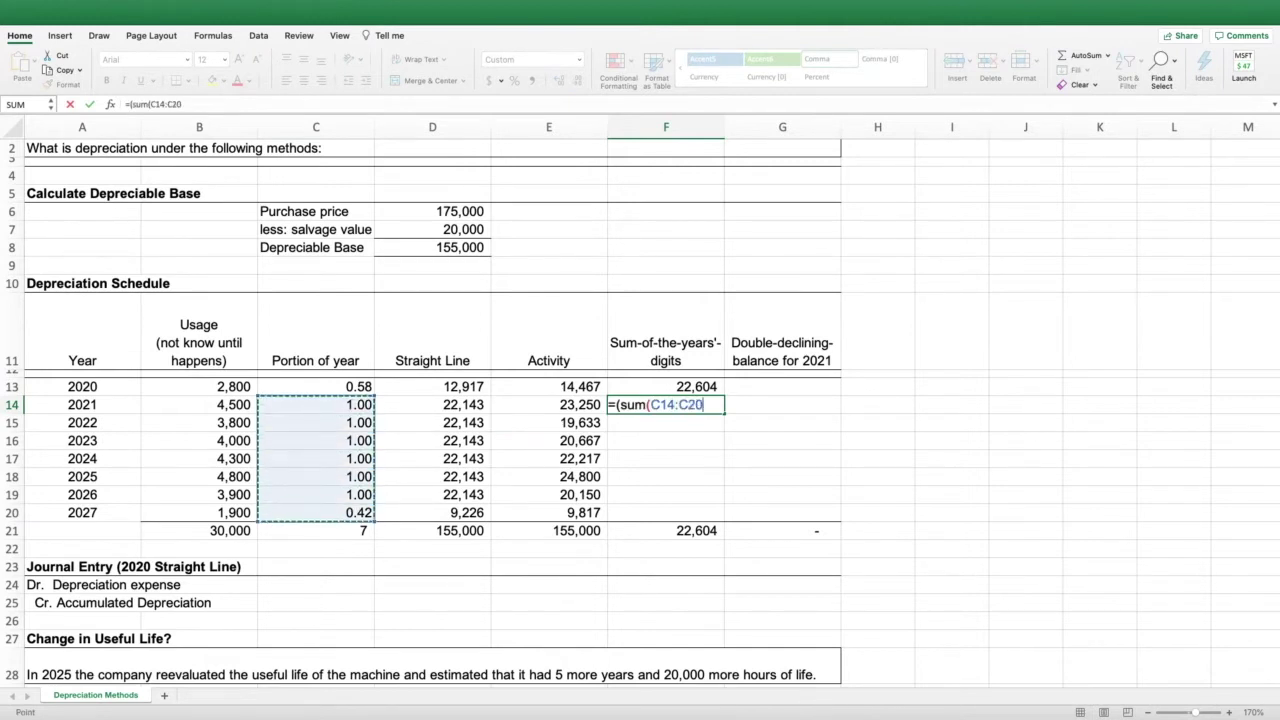
key("F2")
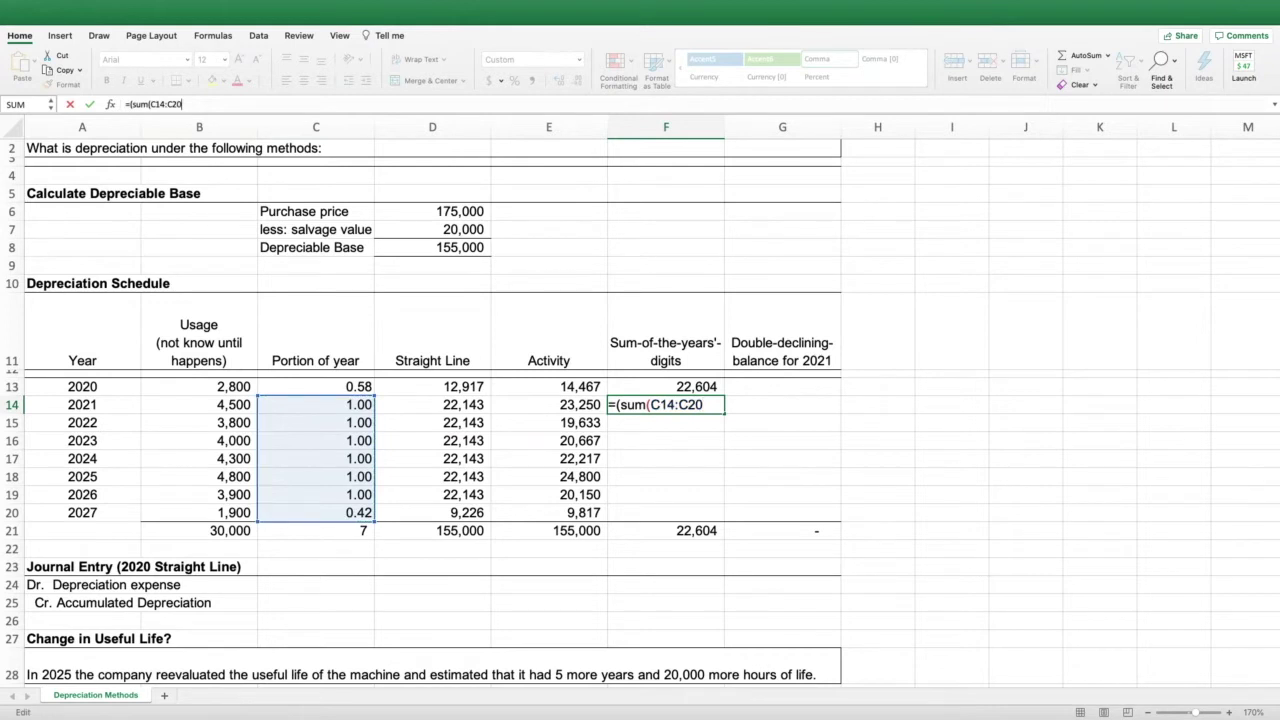
type(")/28")
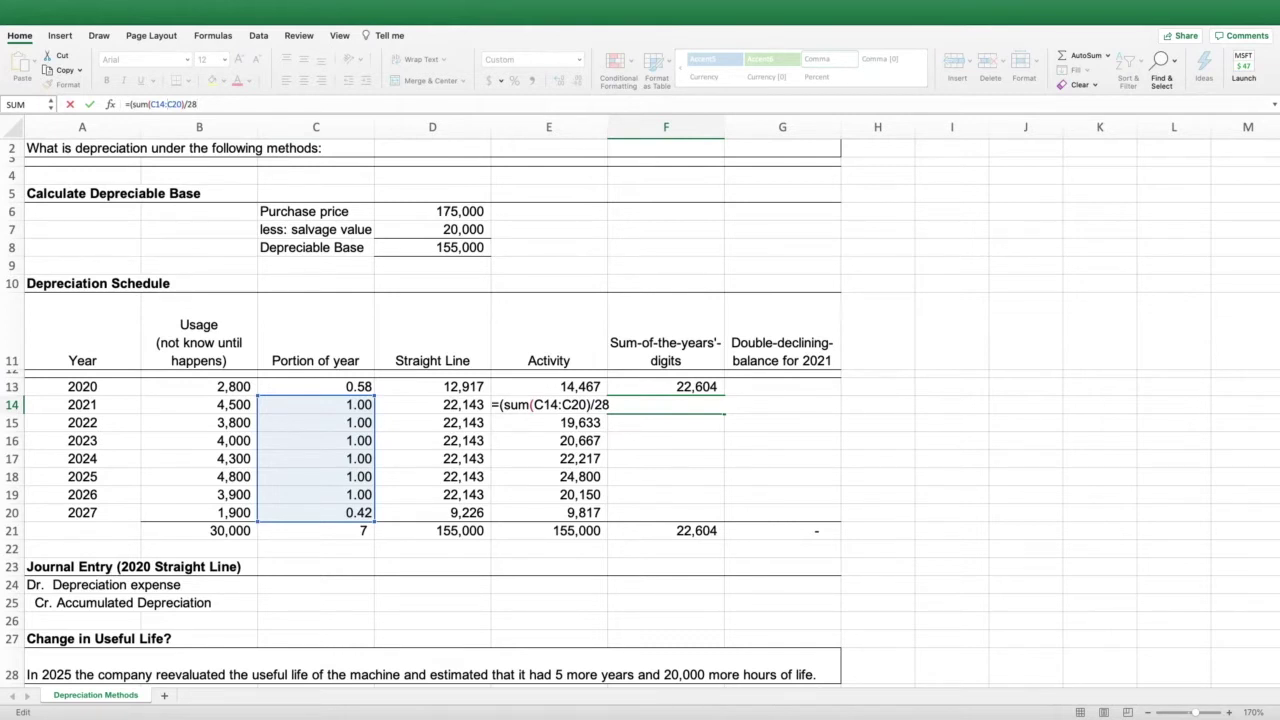
type("$")
key("Right")
type("%")
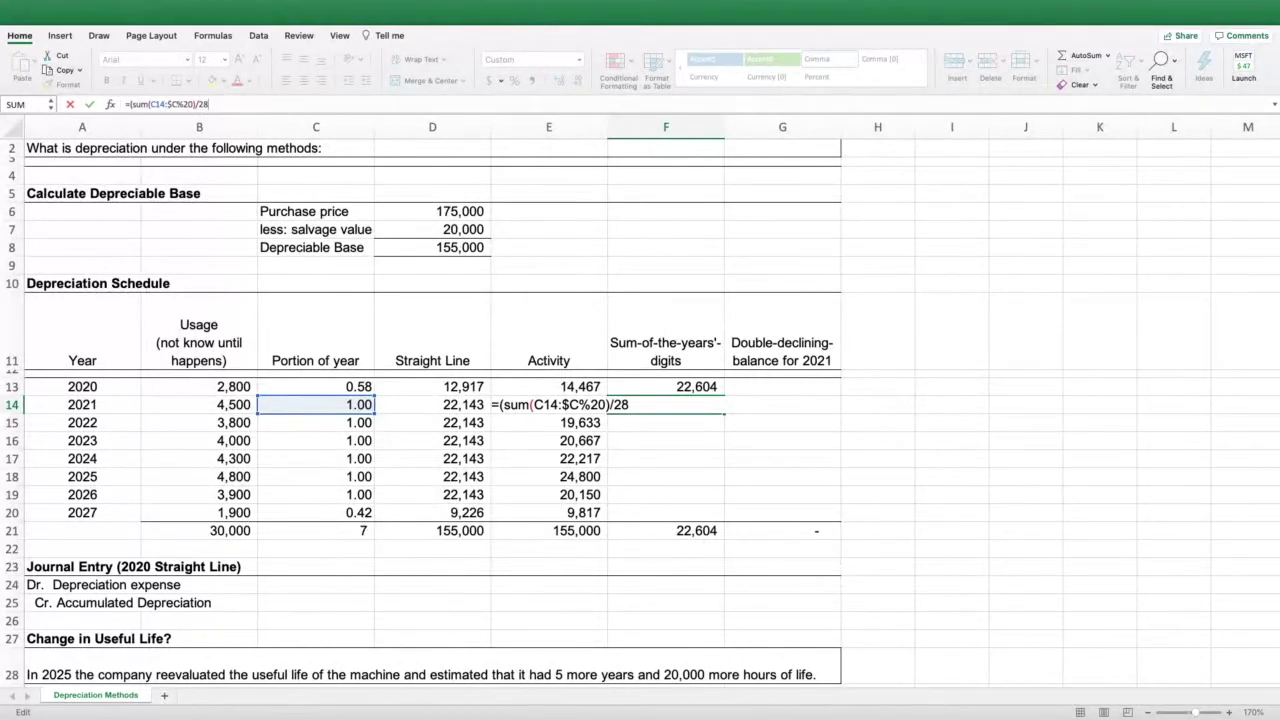
Multiply the F14 formula by the anchored depreciable base, giving =(SUM(C14:$C$20)/28*$D$8), and fill it down through F20.
type("*")
left_click(432, 248)
left_click(212, 104)
type("$D$8")
key("Right")
type("$")
key("ctrl+Return")
left_click_drag(724, 413, 726, 523)
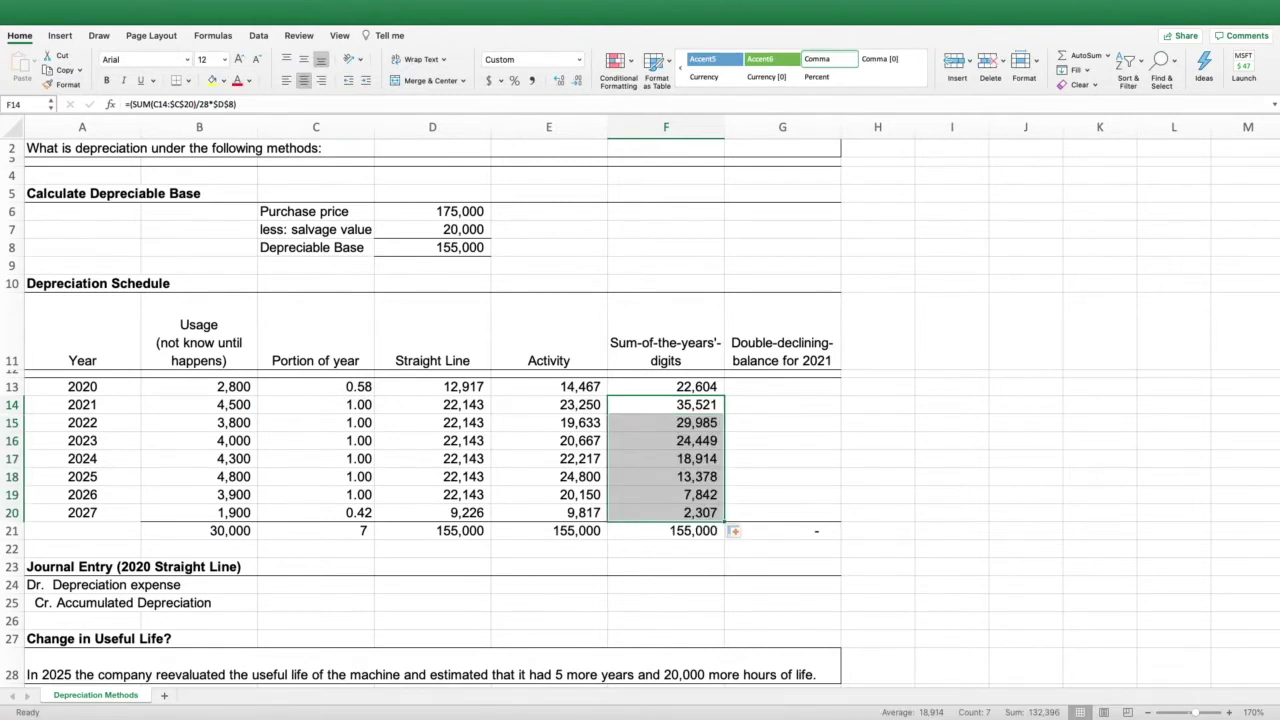
Check the 2021 to 2023 formulas in F14:F16 against the remaining portion-of-year values in C15:C20.
left_click(666, 405)
left_click(666, 422)
key("Left")
key("Left")
key("Left")
key("shift+Down")
key("shift+Down")
key("shift+Down")
key("shift+Down")
key("shift+Down")
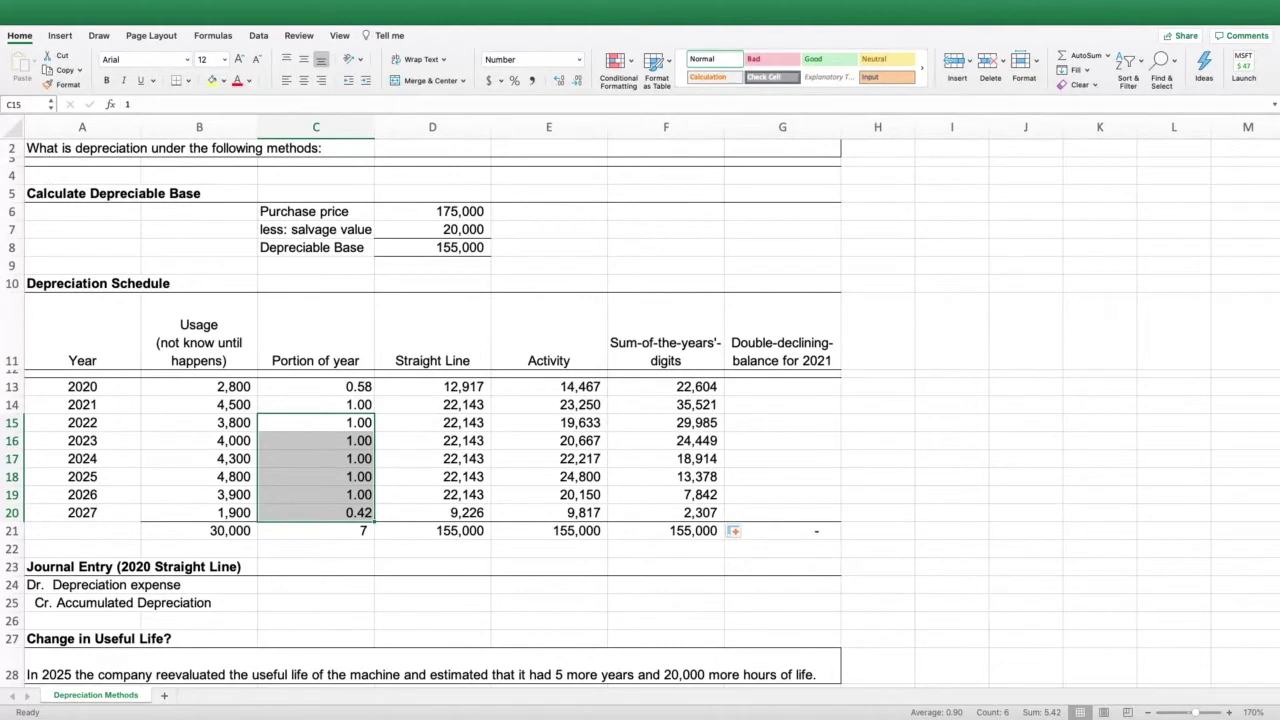
left_click(666, 440)
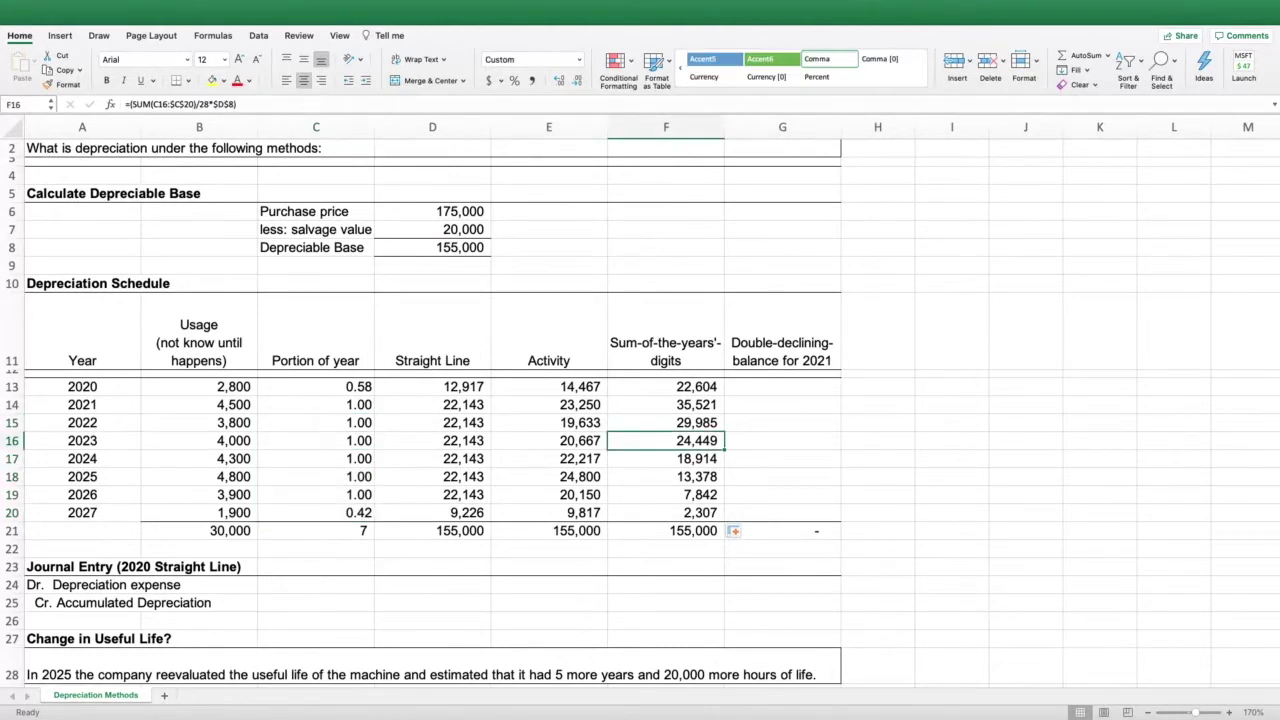
Review the sum-of-the-years'-digits amounts in F13:F20 and their total in F21.
left_click_drag(666, 404, 666, 512)
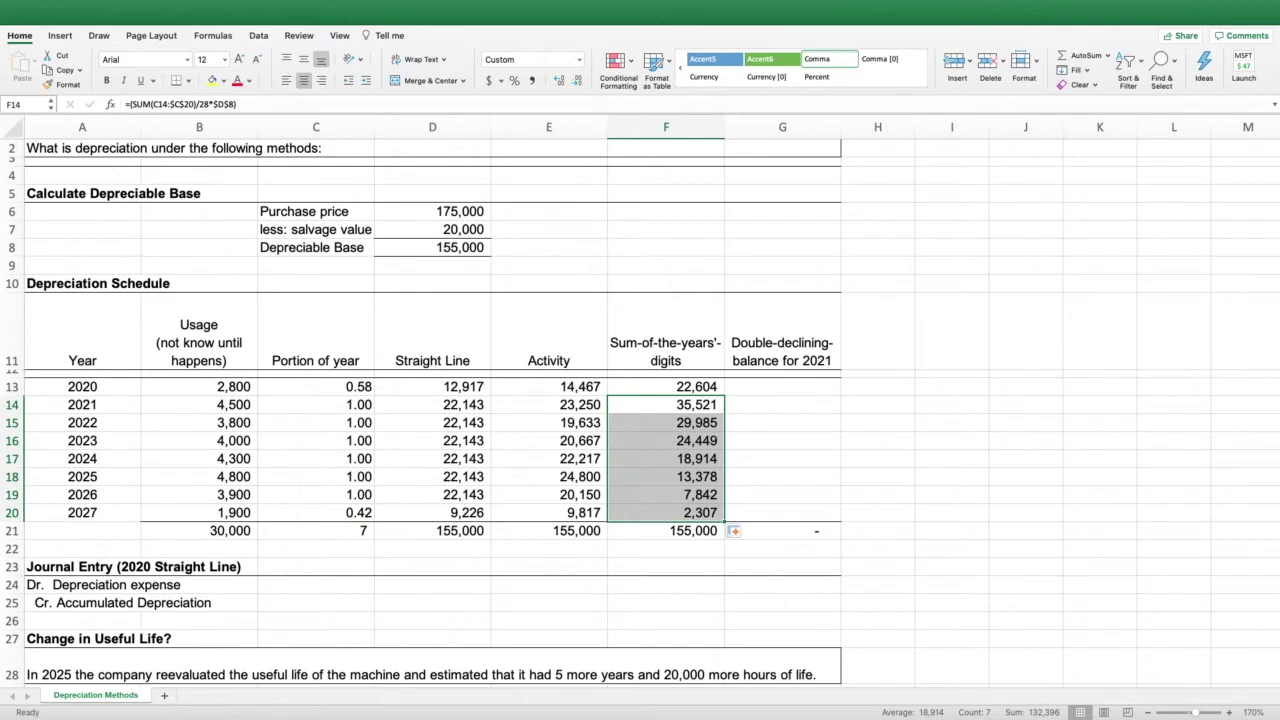
left_click_drag(666, 387, 666, 514)
left_click(666, 531)
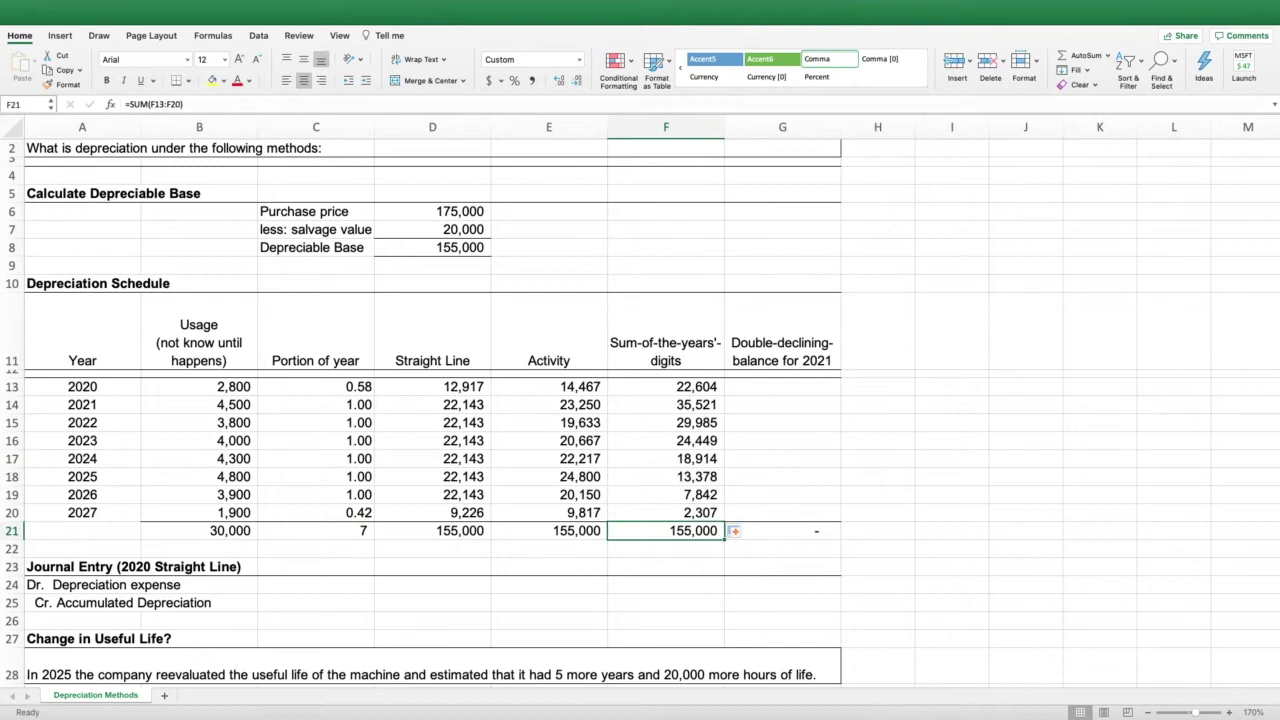
left_click(951, 331)
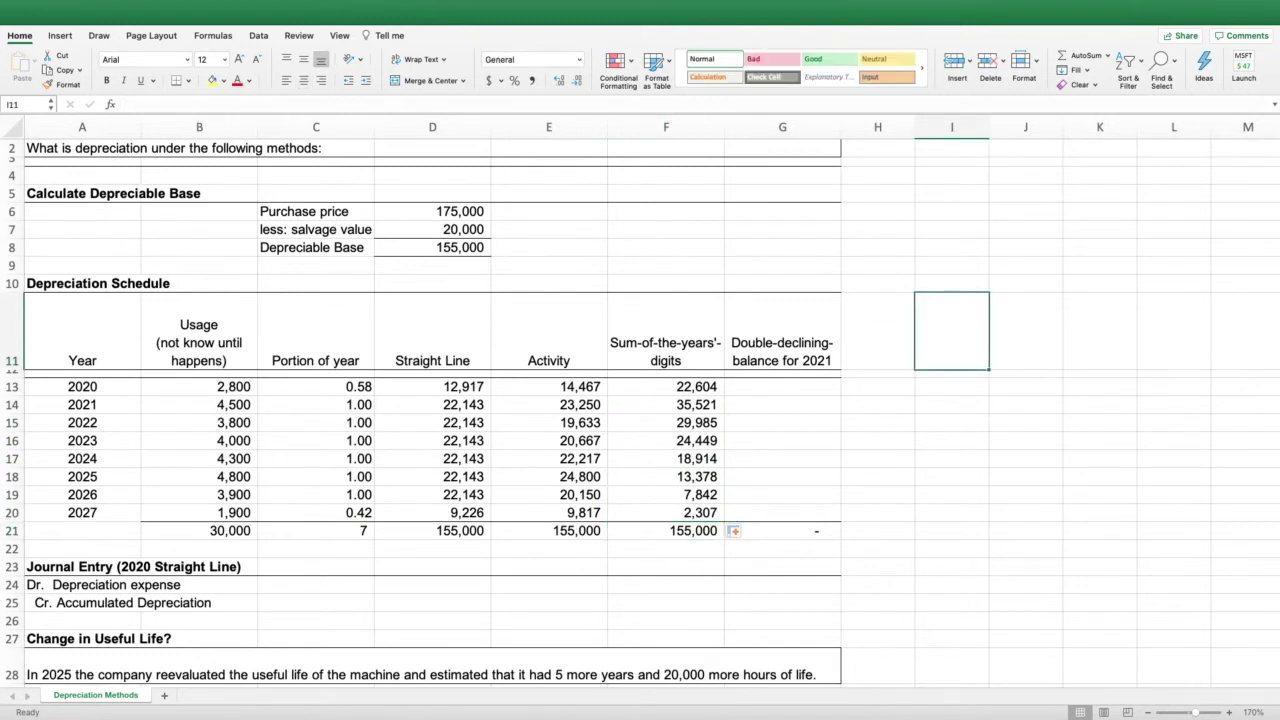
Calculate a full year of double-declining-balance depreciation for 2020 in G13 with =D6*2/7.
left_click(782, 387)
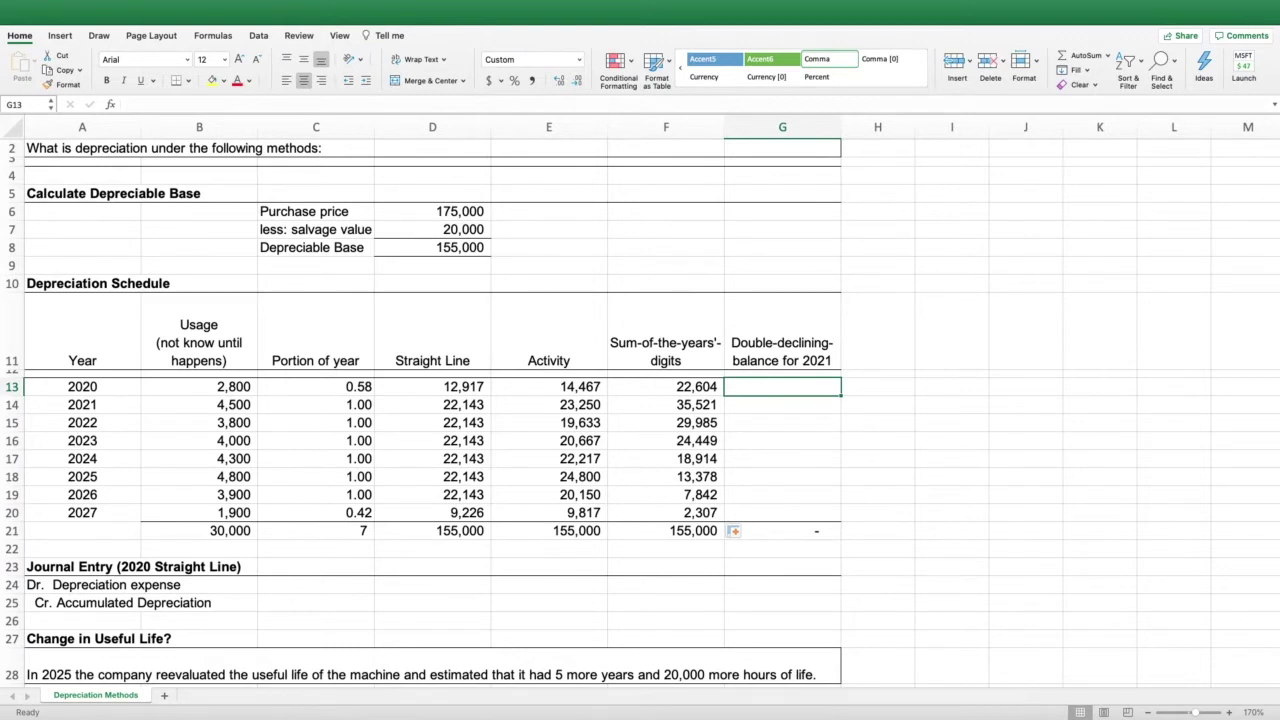
type("=")
left_click(432, 212)
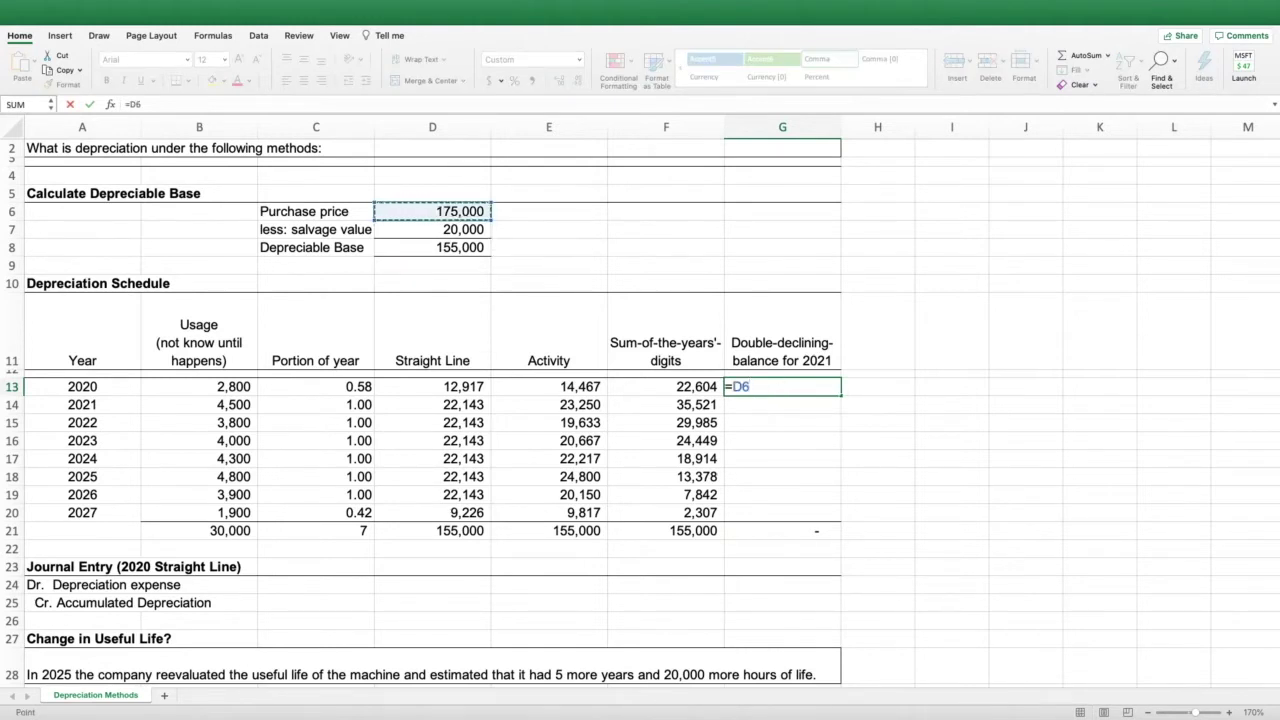
type("*2/7")
left_click(159, 104)
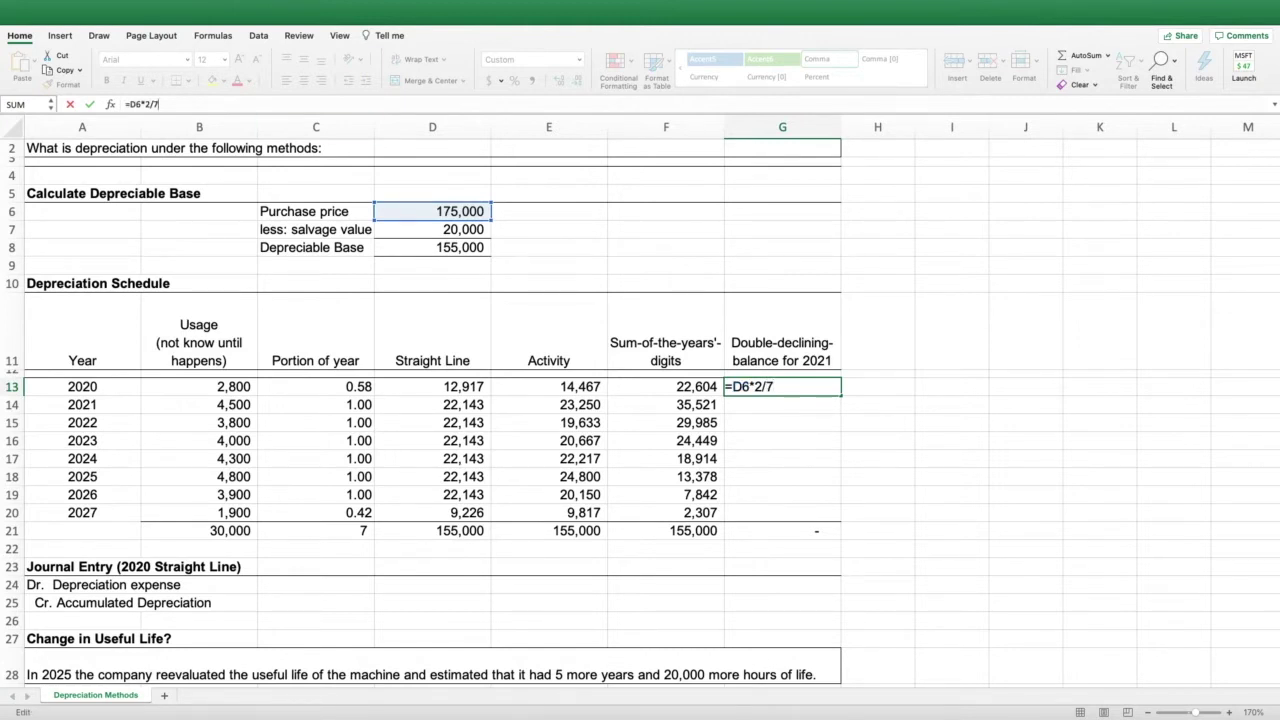
key("Return")
key("Up")
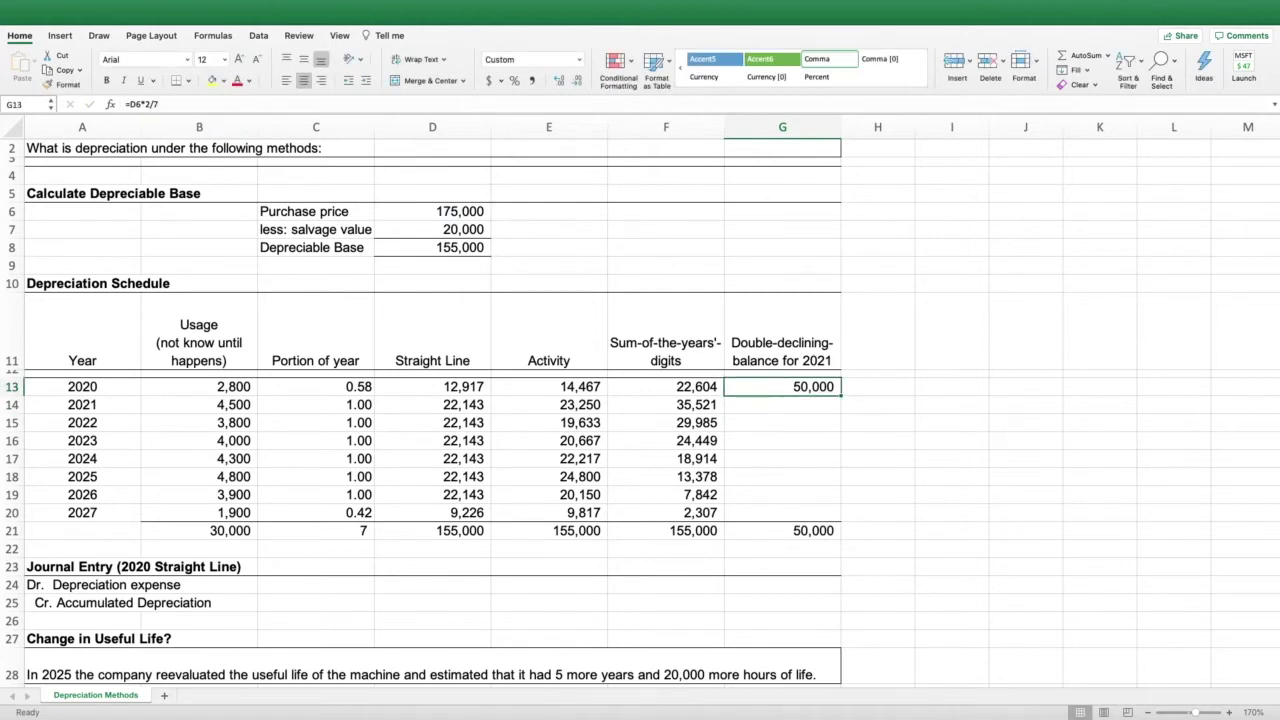
Prorate the 2020 double-declining-balance formula in G13 by its portion of year, making it =D6*2/7*C13.
key("F2")
type("*")
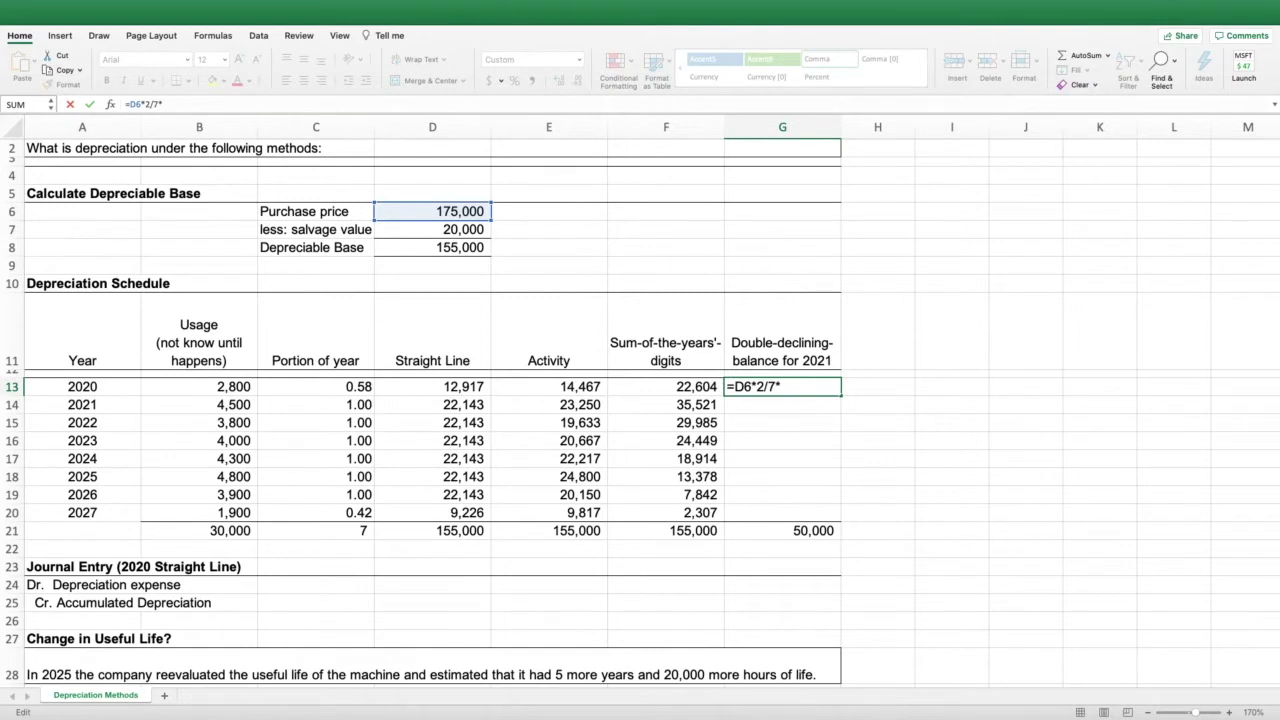
left_click(316, 387)
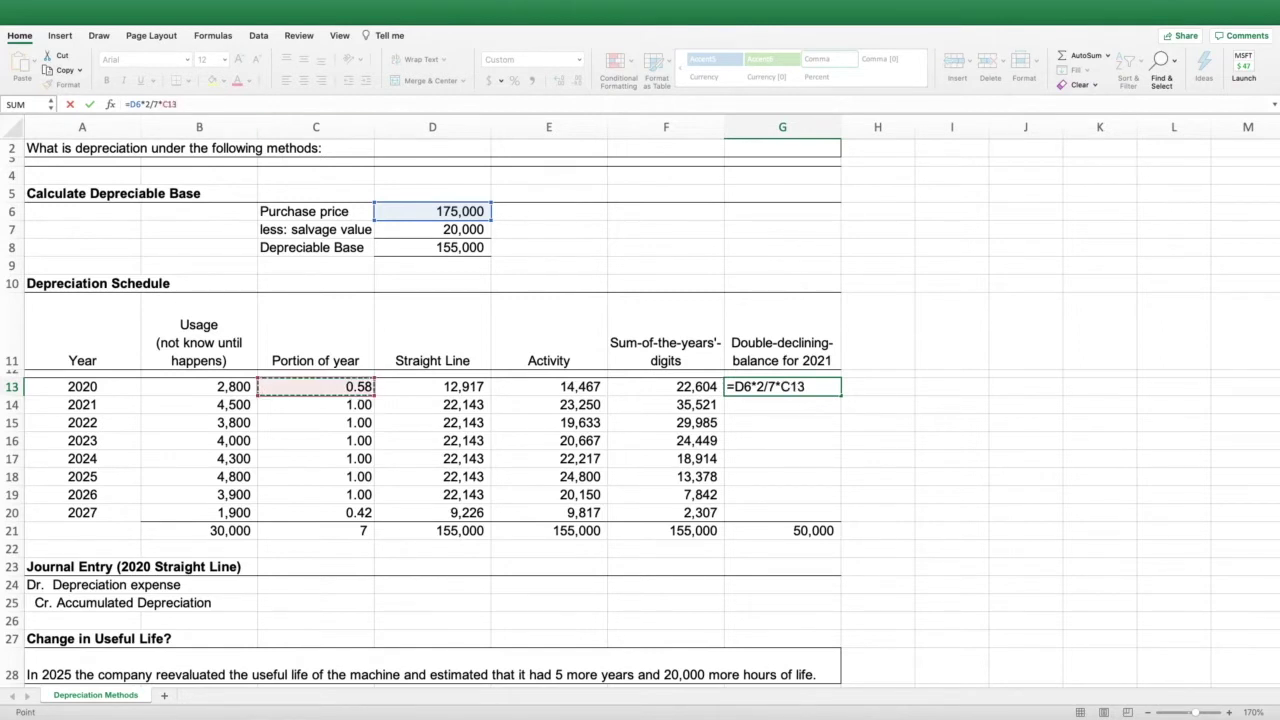
key("Return")
left_click(782, 387)
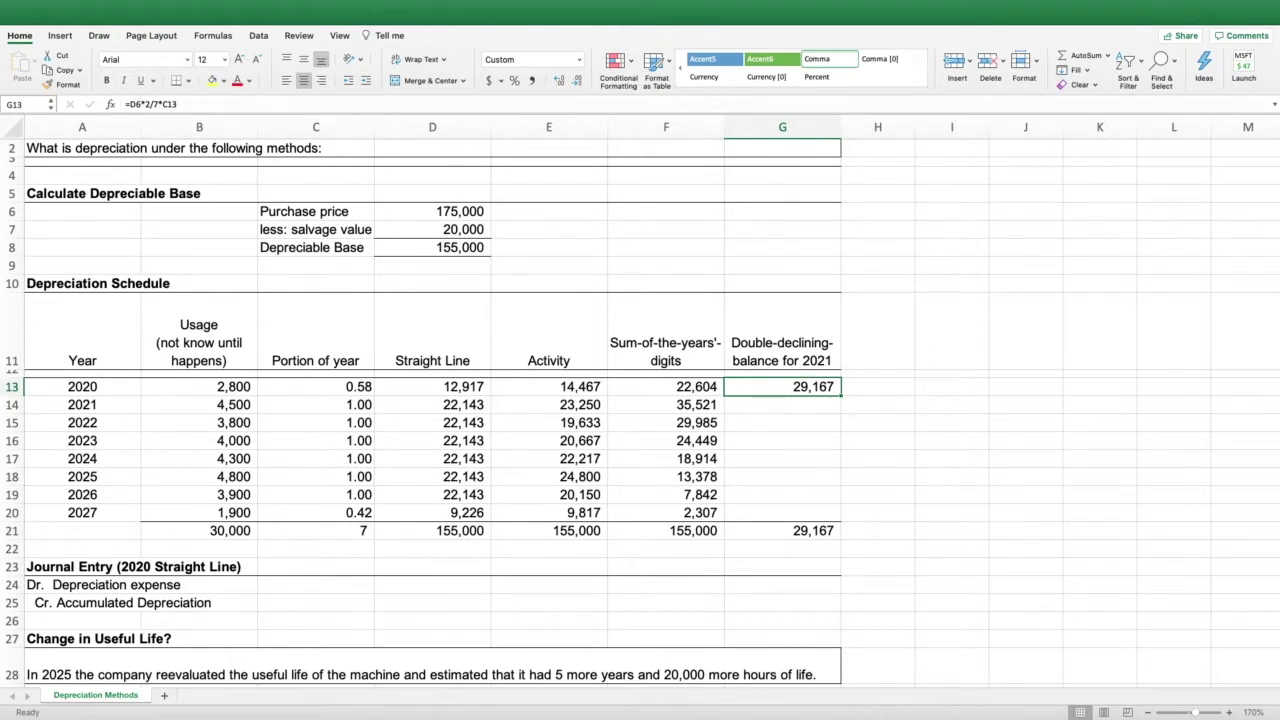
Start the 2021 double-declining-balance formula in G14 by subtracting the sum of G13:G13 from the purchase price in D6.
left_click(782, 404)
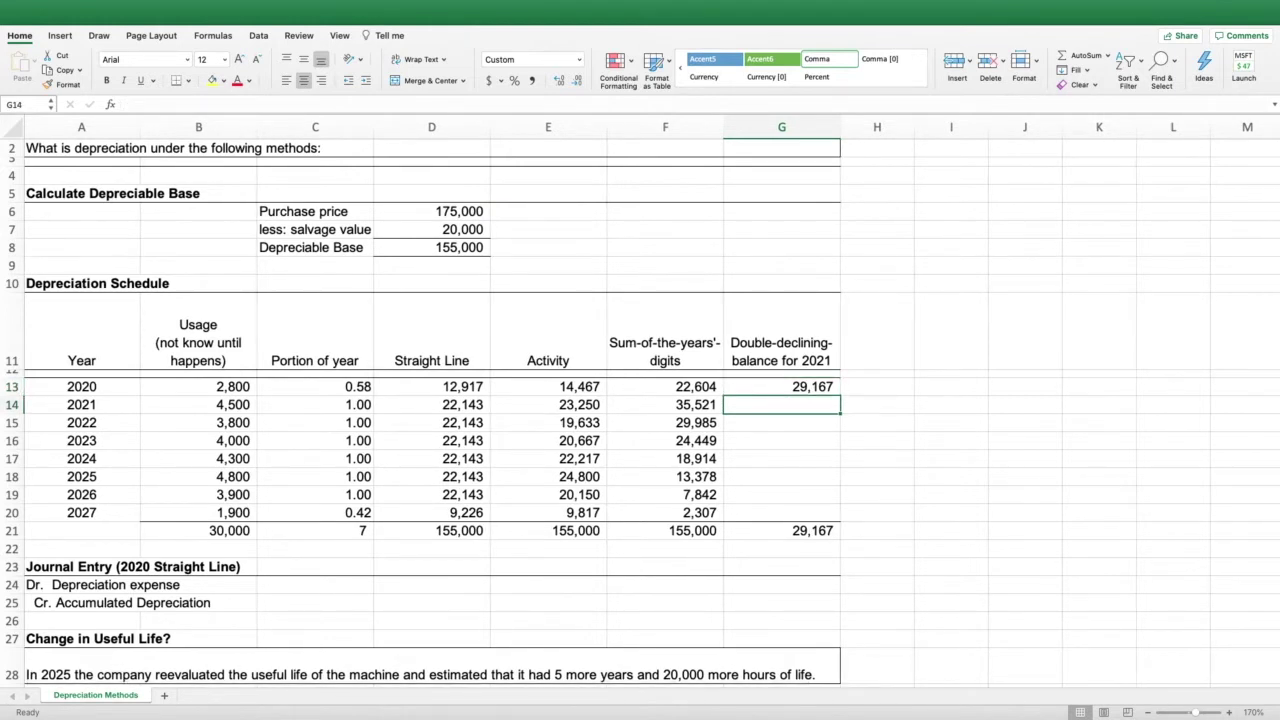
type("=")
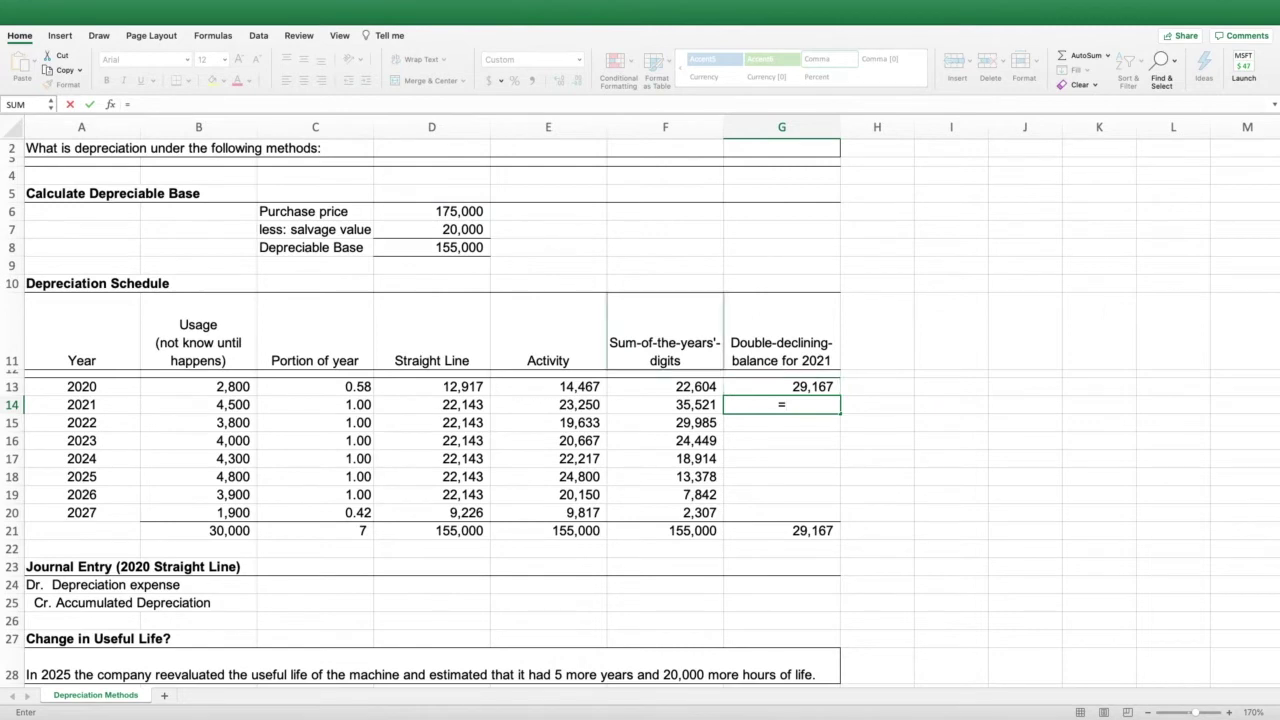
type("(")
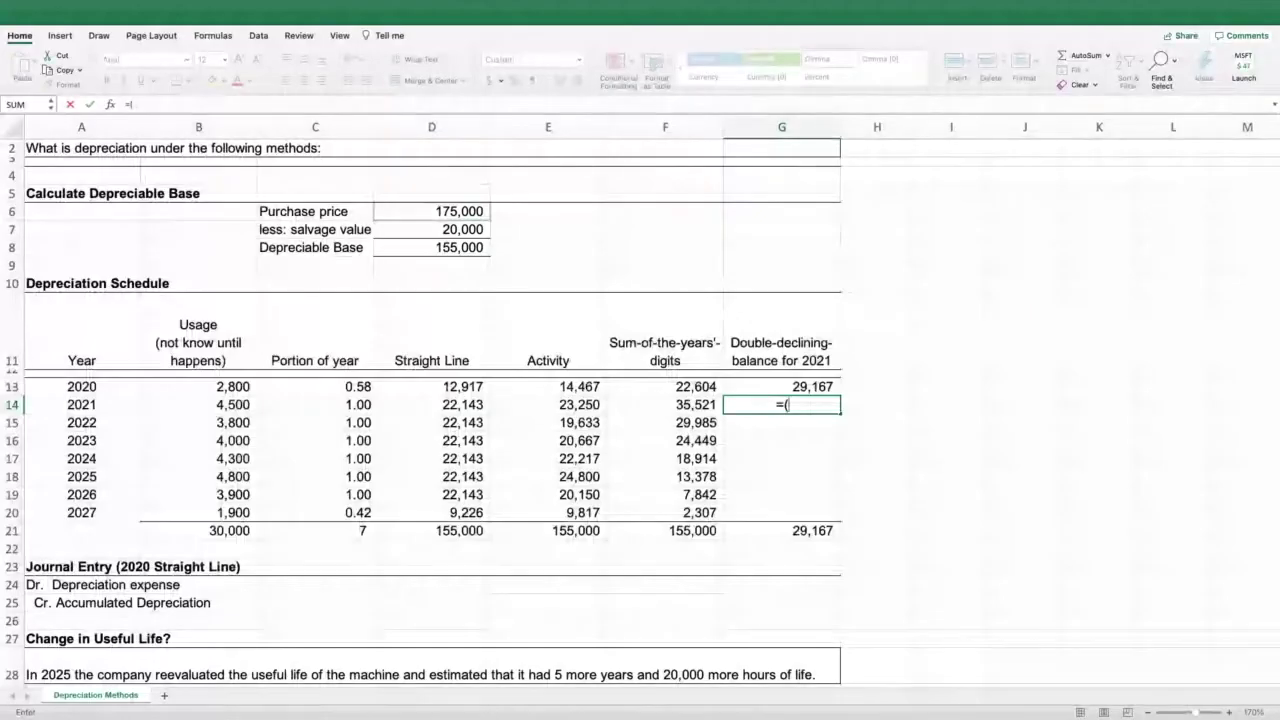
left_click(431, 211)
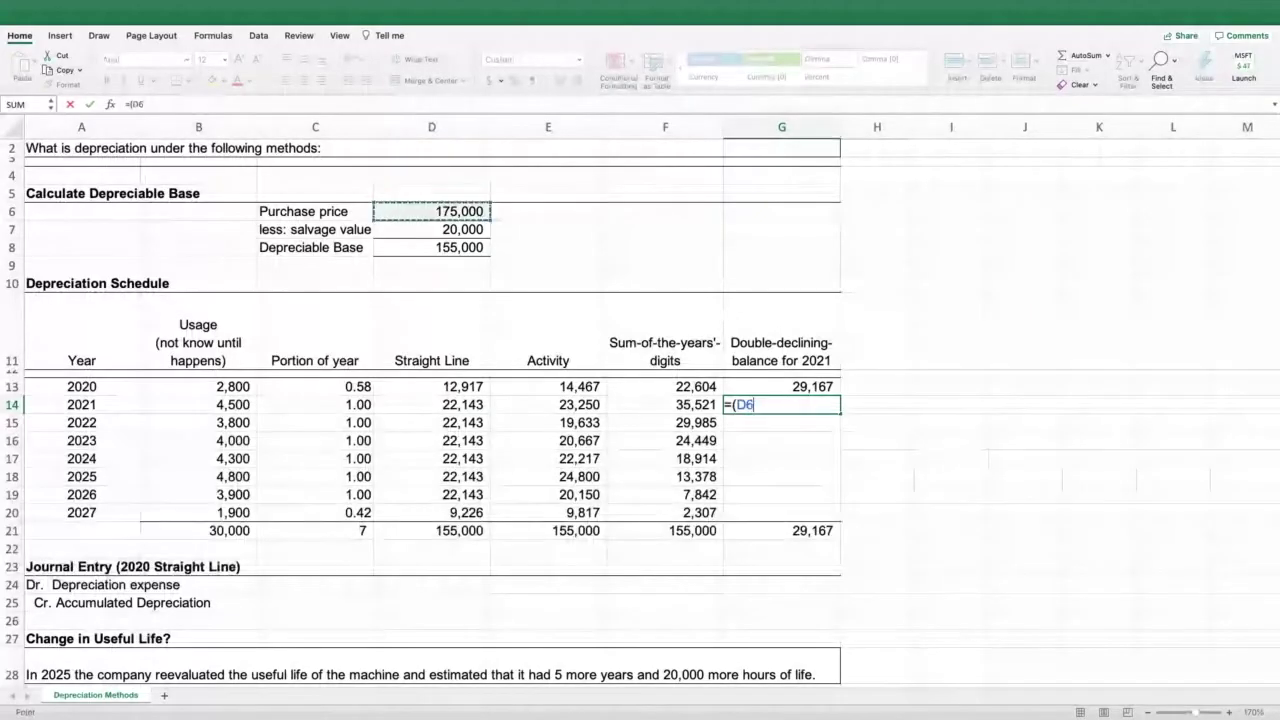
type("-")
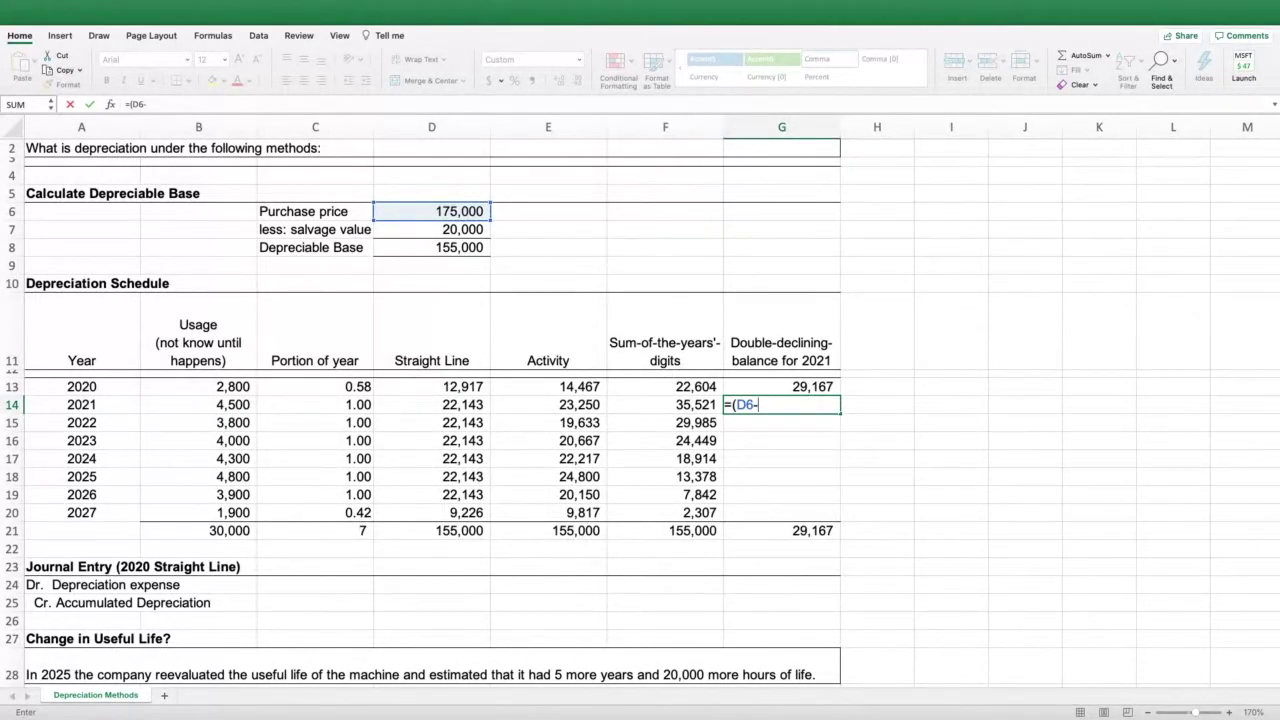
type("s")
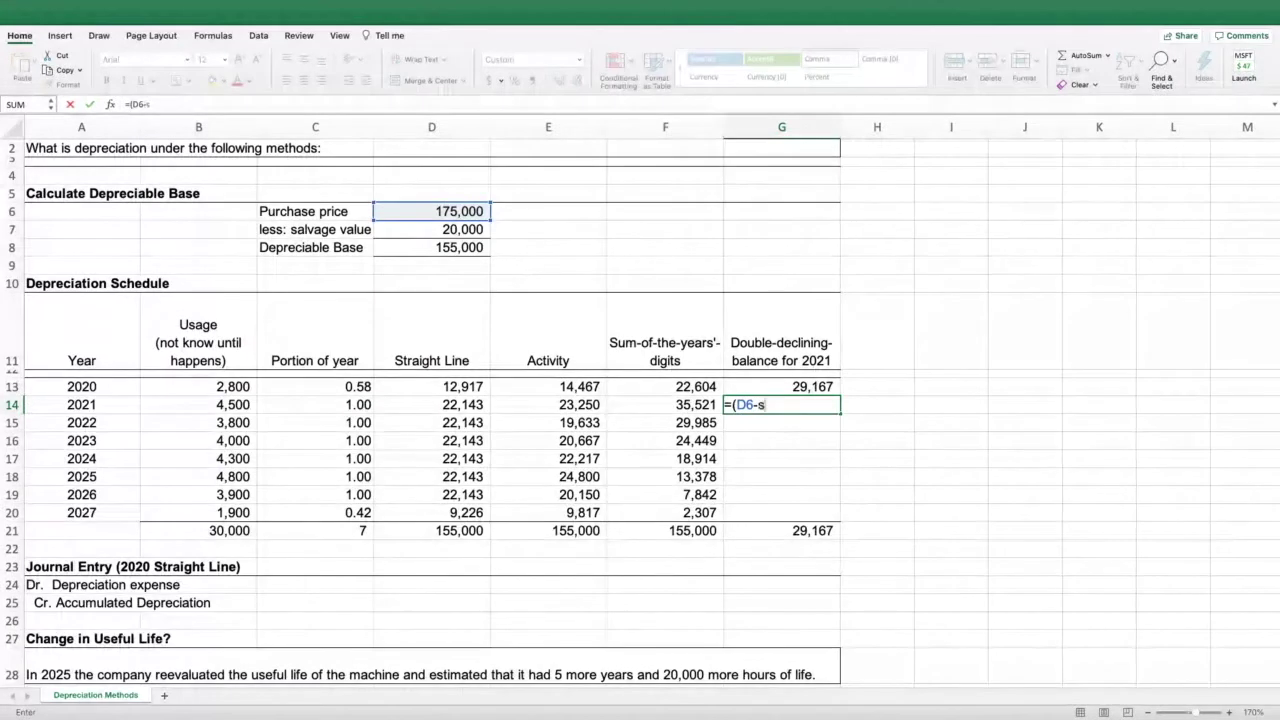
type("um(")
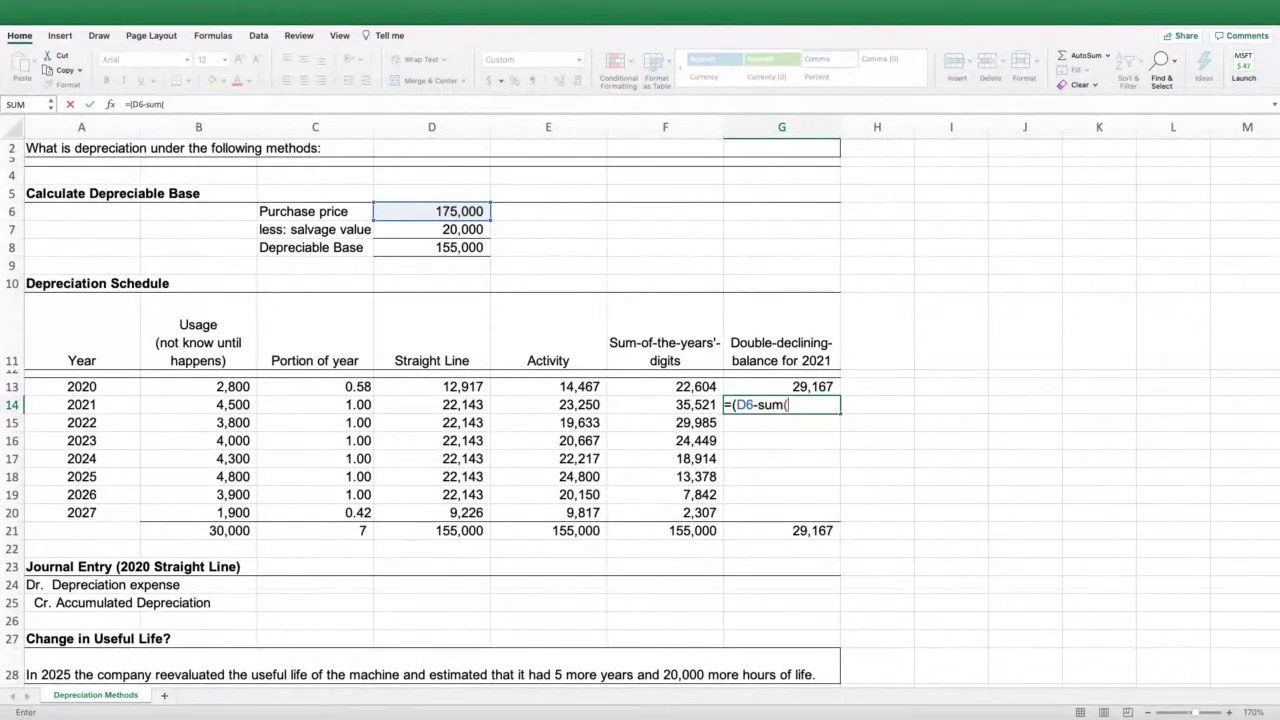
key("Up")
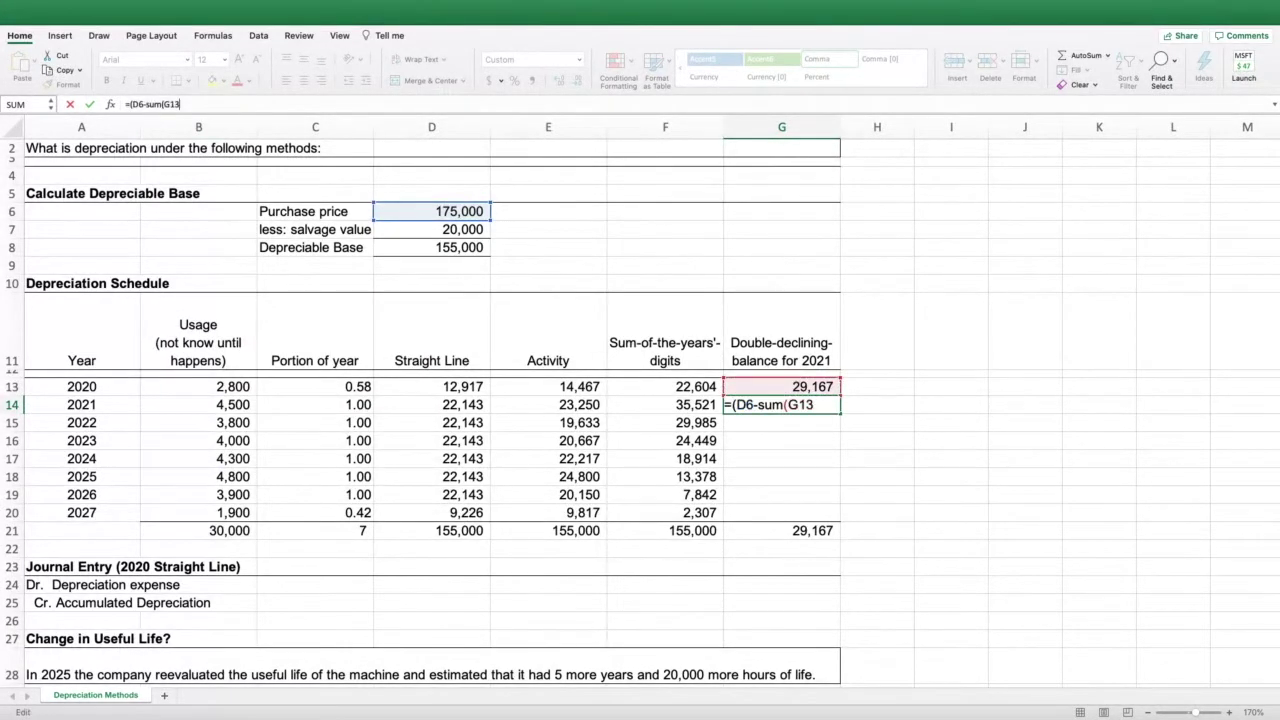
type(":G13")
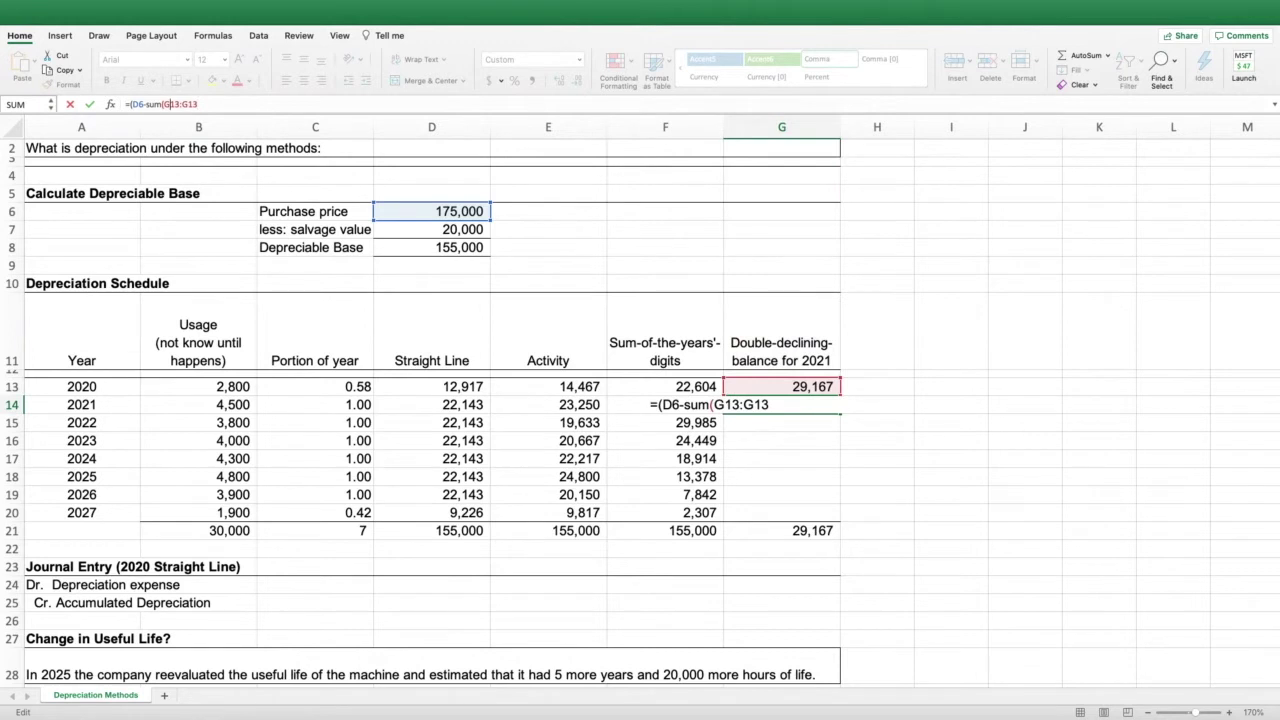
Anchor the start of the summed range in the G14 formula as $G$13.
type("$")
key("Right")
type("$")
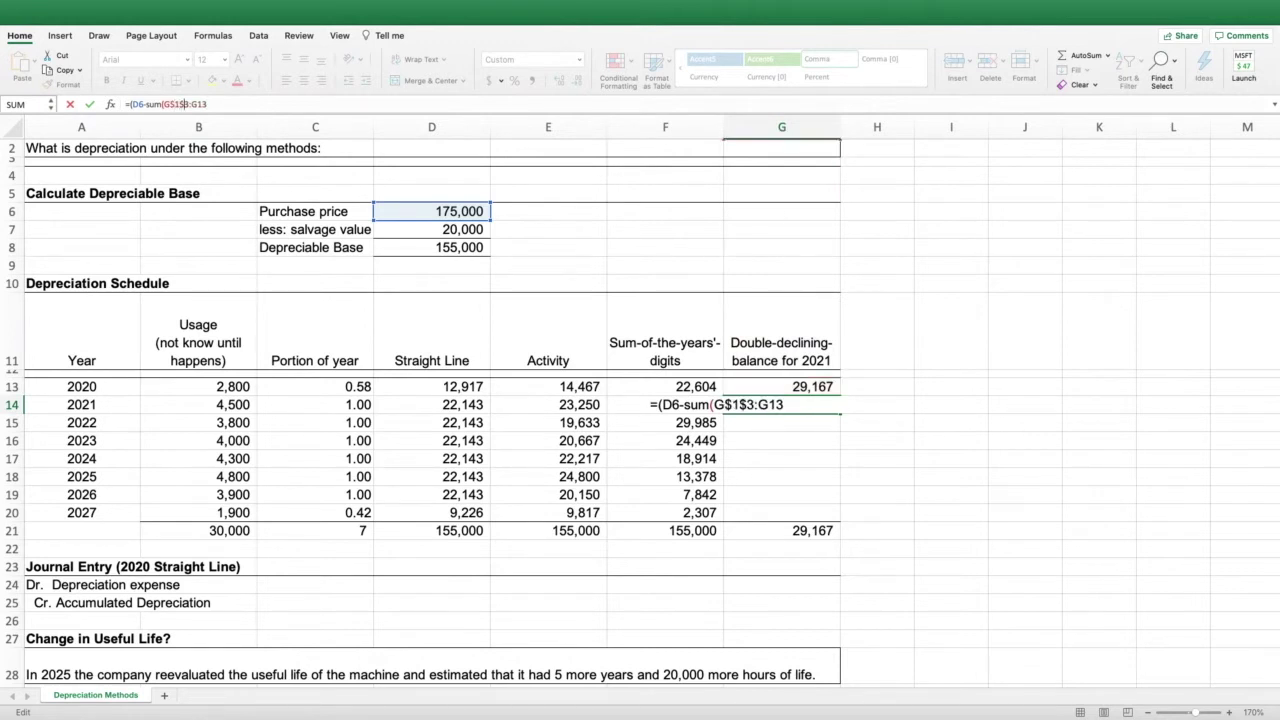
key("BackSpace")
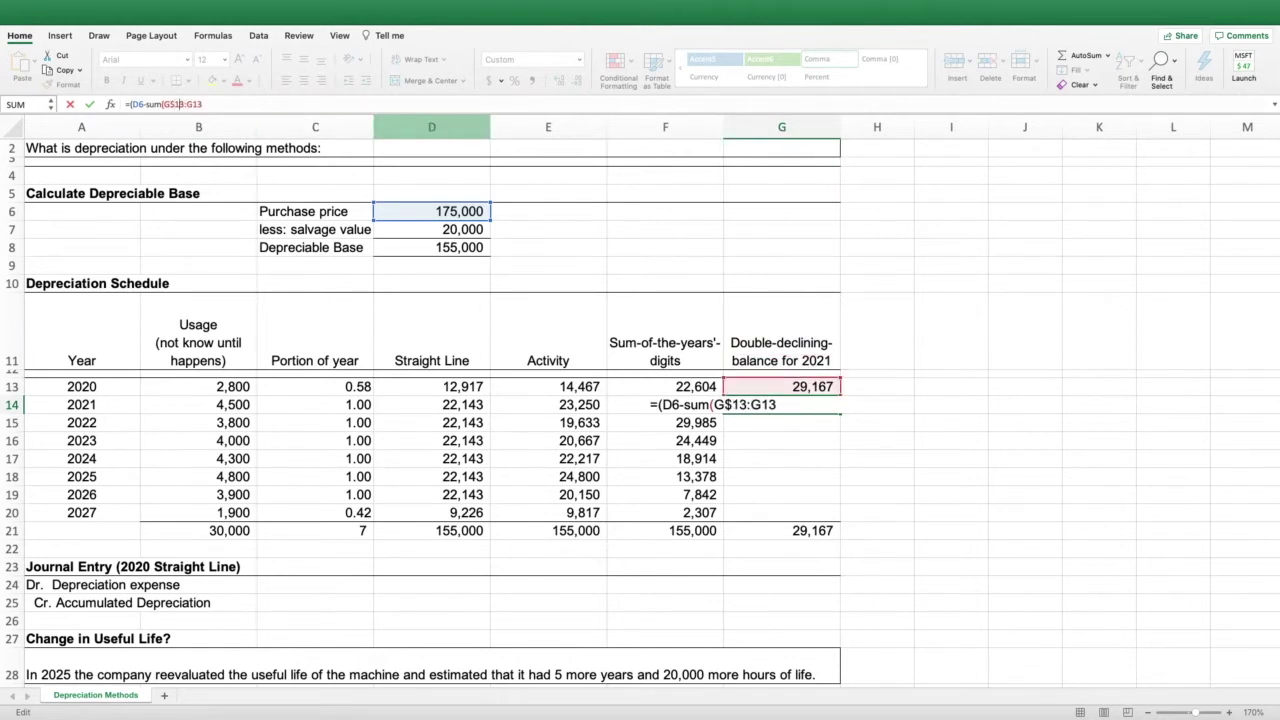
key("Left")
key("Left")
type("$")
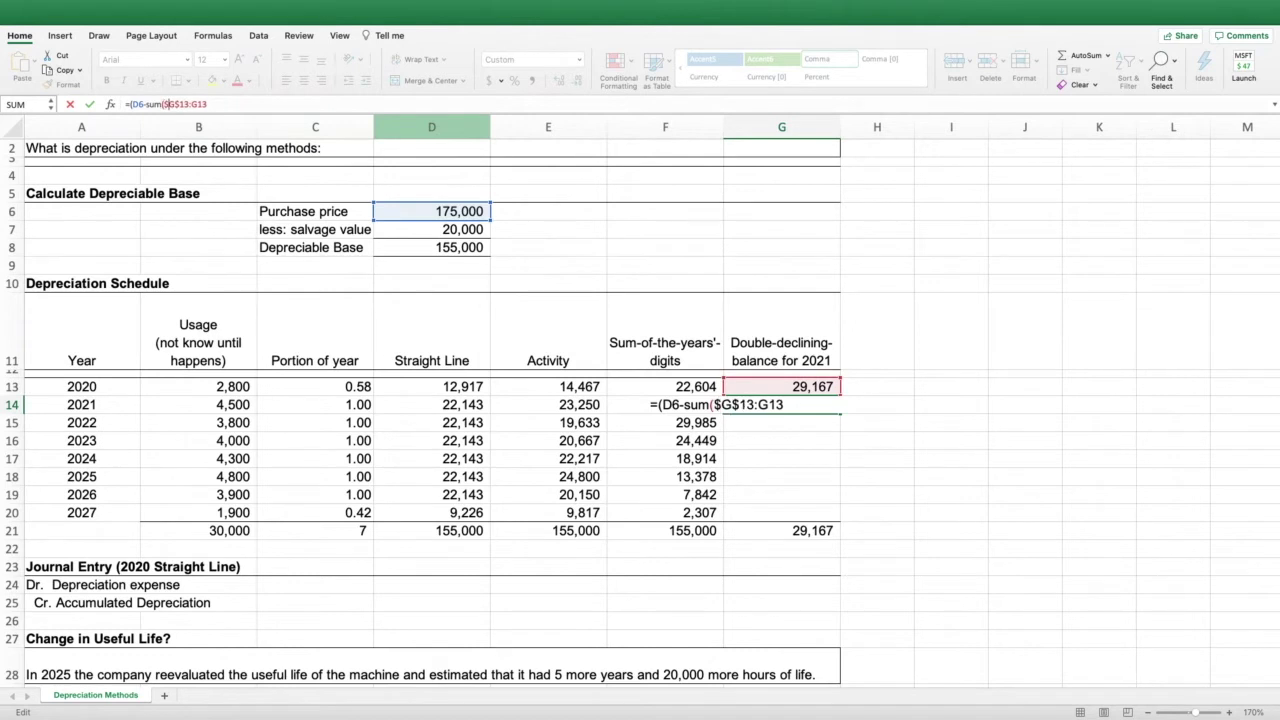
Complete the 2021 formula in G14 as =(D6-SUM($G$13:G13))*2/7.
type("))")
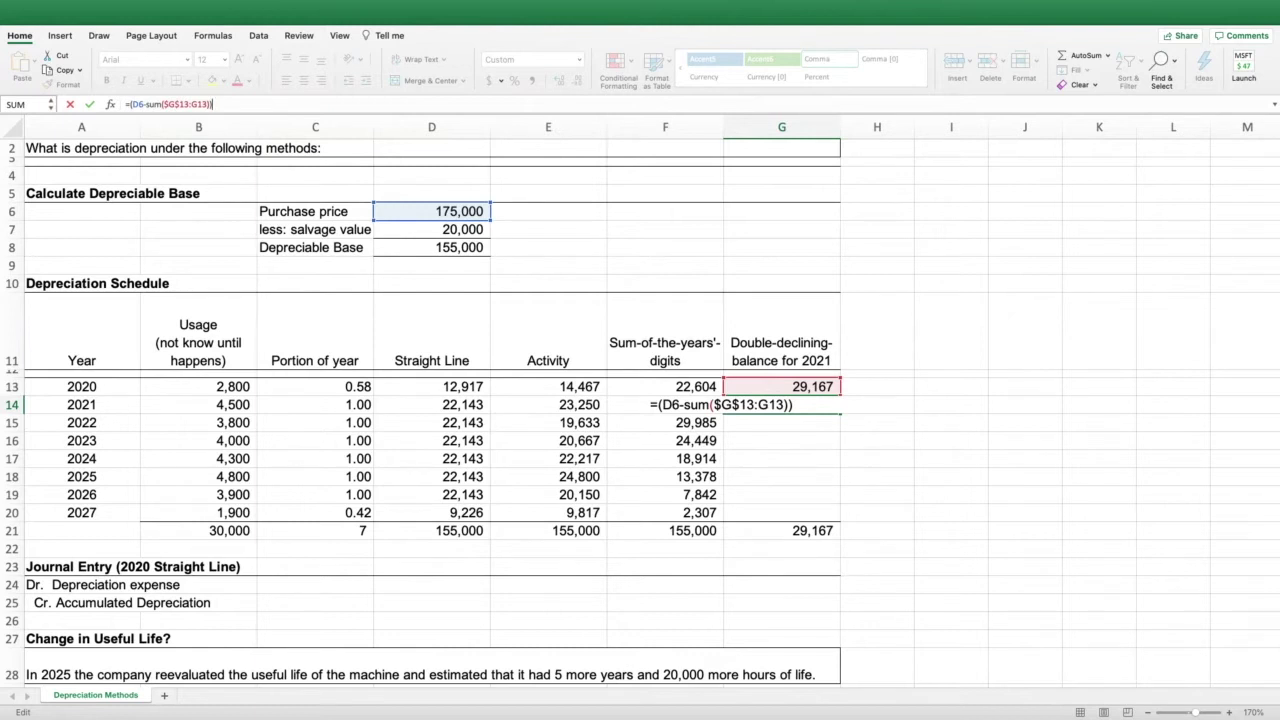
type("8")
key("BackSpace")
type("*2/7")
key("Return")
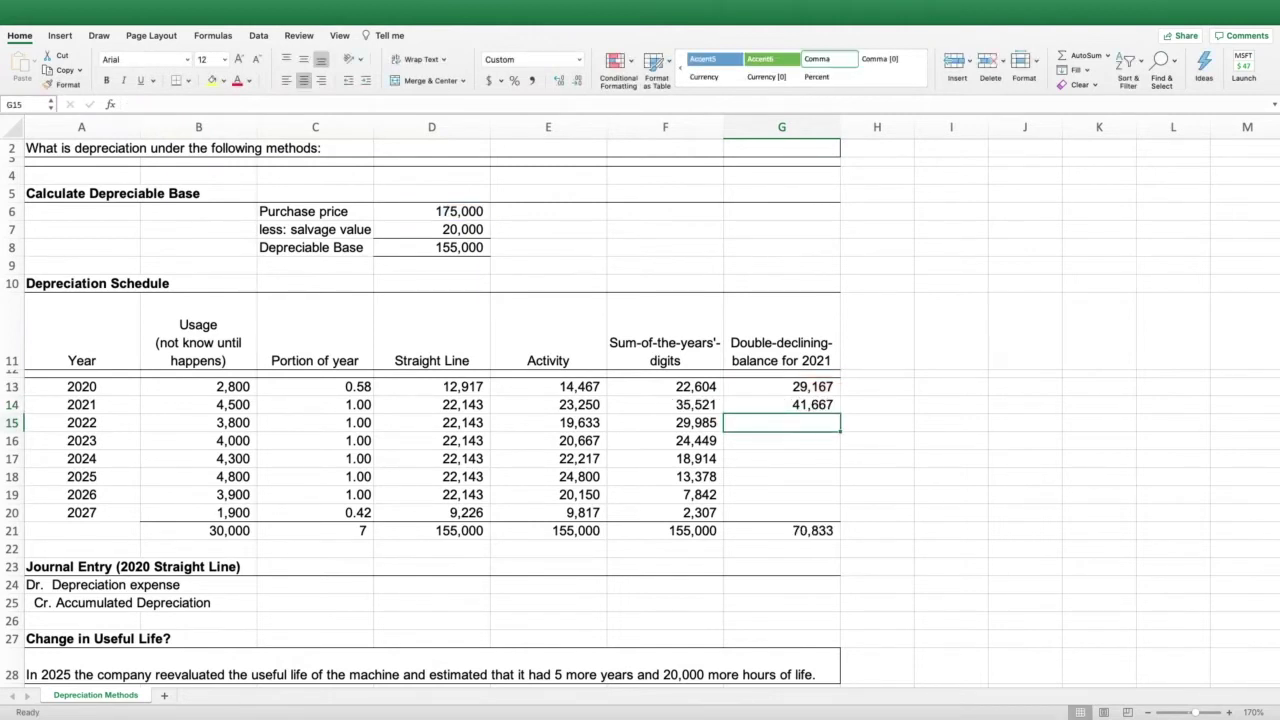
left_click(782, 405)
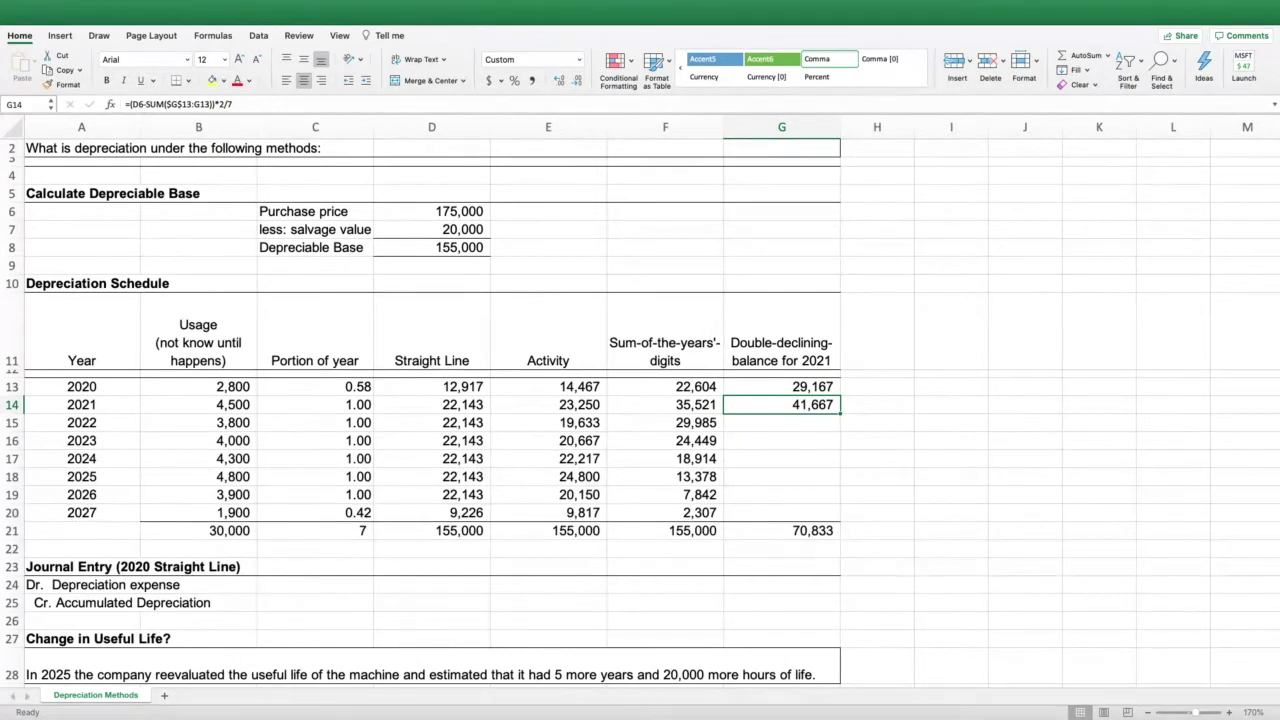
Fill the 2021 double-declining-balance formula down through G20 and open the 2022 formula in G15 for inspection.
left_click_drag(840, 413, 838, 518)
left_click(951, 441)
left_click(808, 405)
double_click(813, 423)
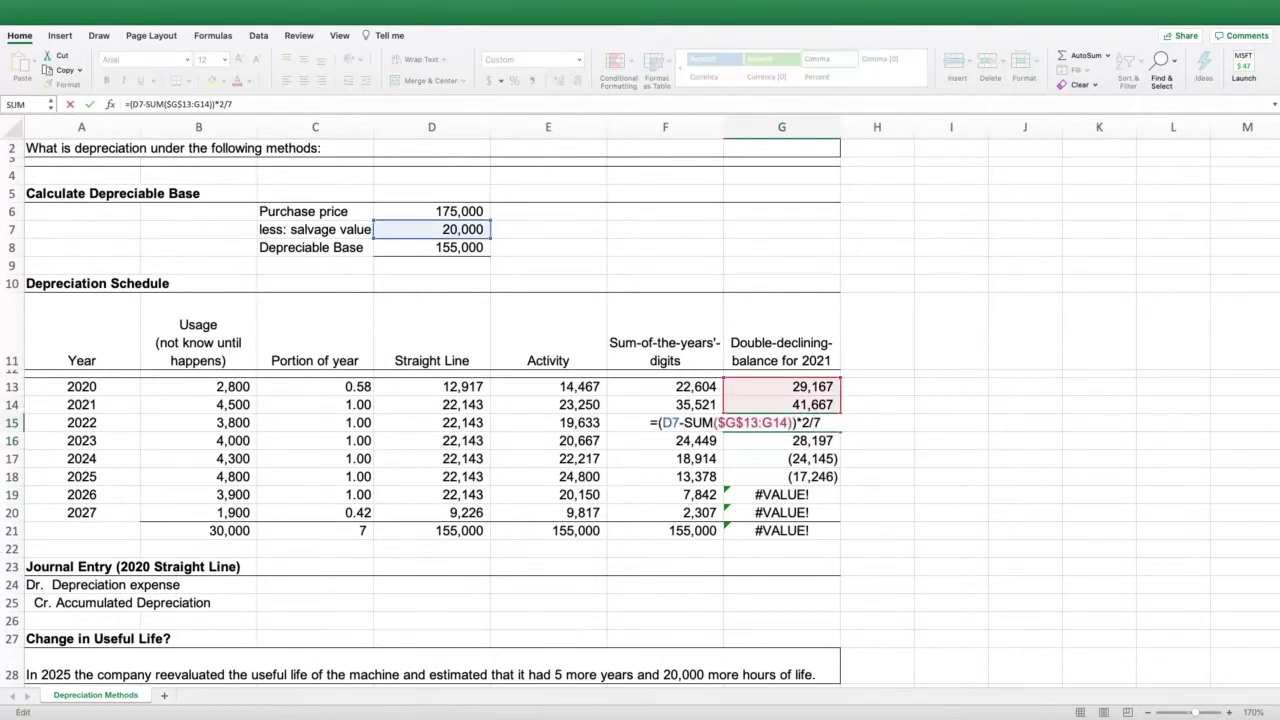
Anchor the purchase price reference as $D$6 in the 2021 double-declining-balance formula in G14.
key("Return")
left_click(782, 386)
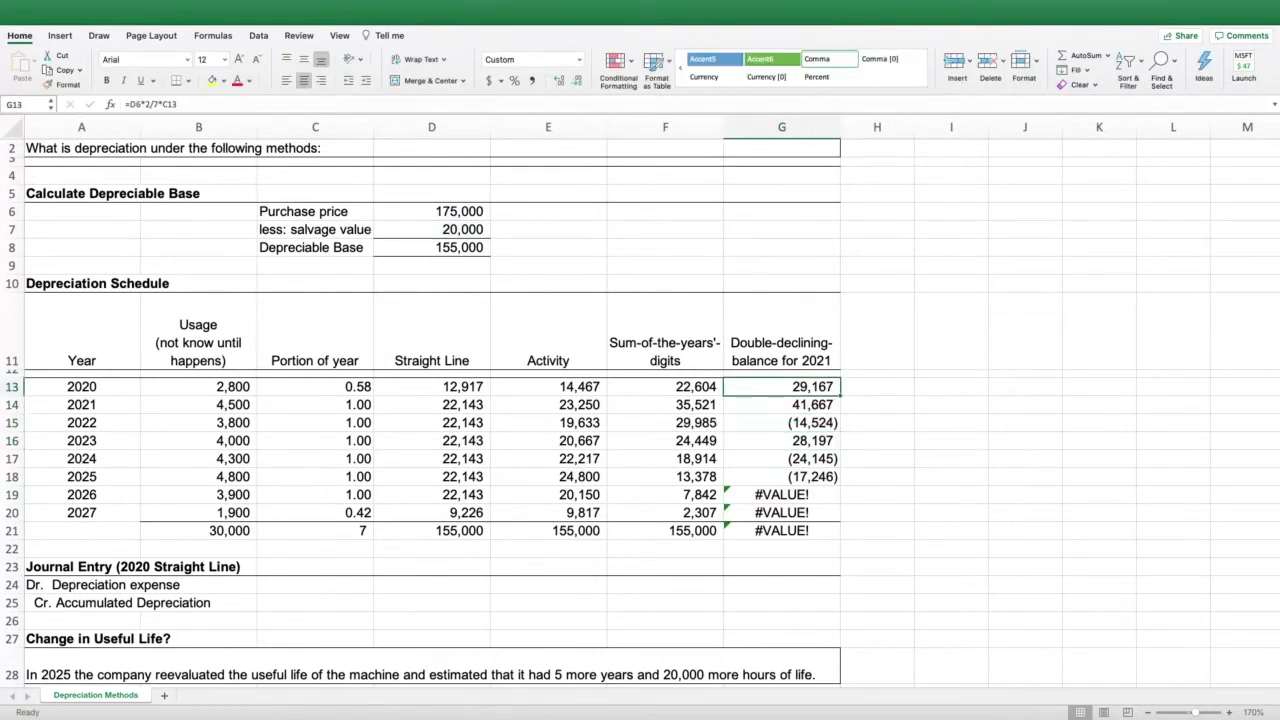
left_click(782, 404)
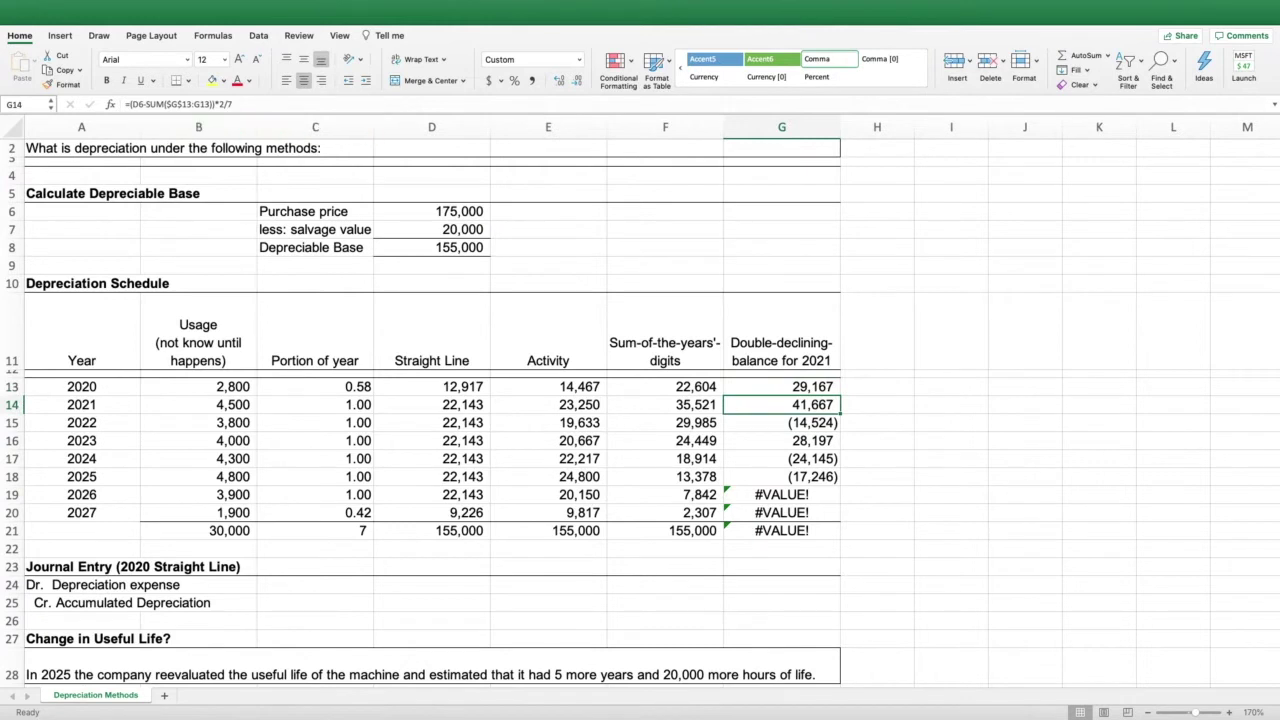
double_click(782, 404)
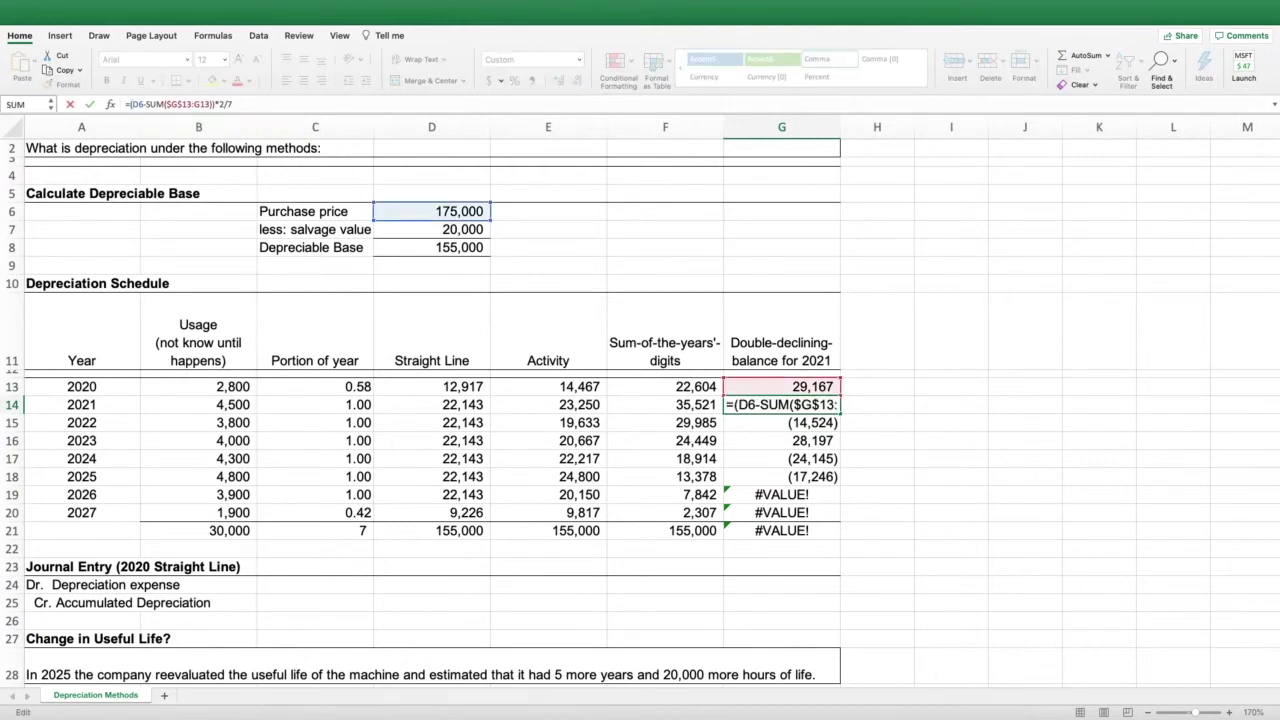
key("Return")
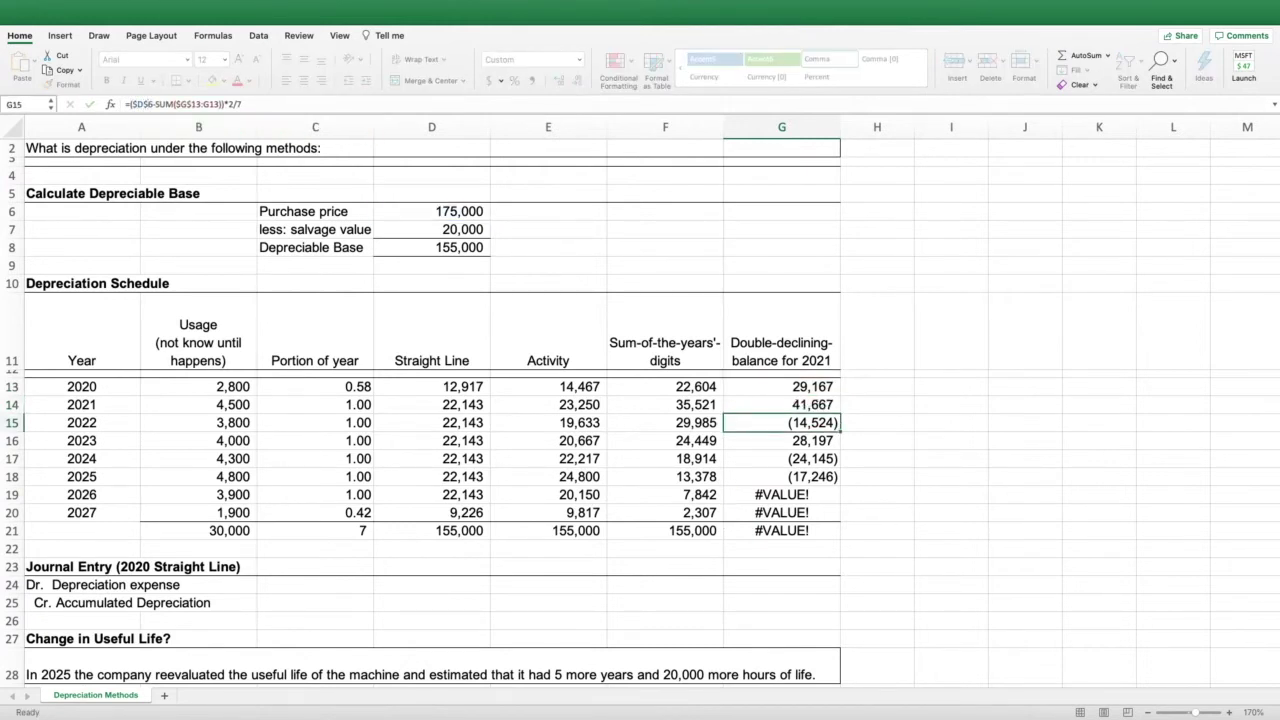
Fill the corrected G14 formula down the double-declining-balance column through 2027 in G20.
left_click(782, 404)
left_click_drag(840, 413, 840, 530)
left_click(945, 458)
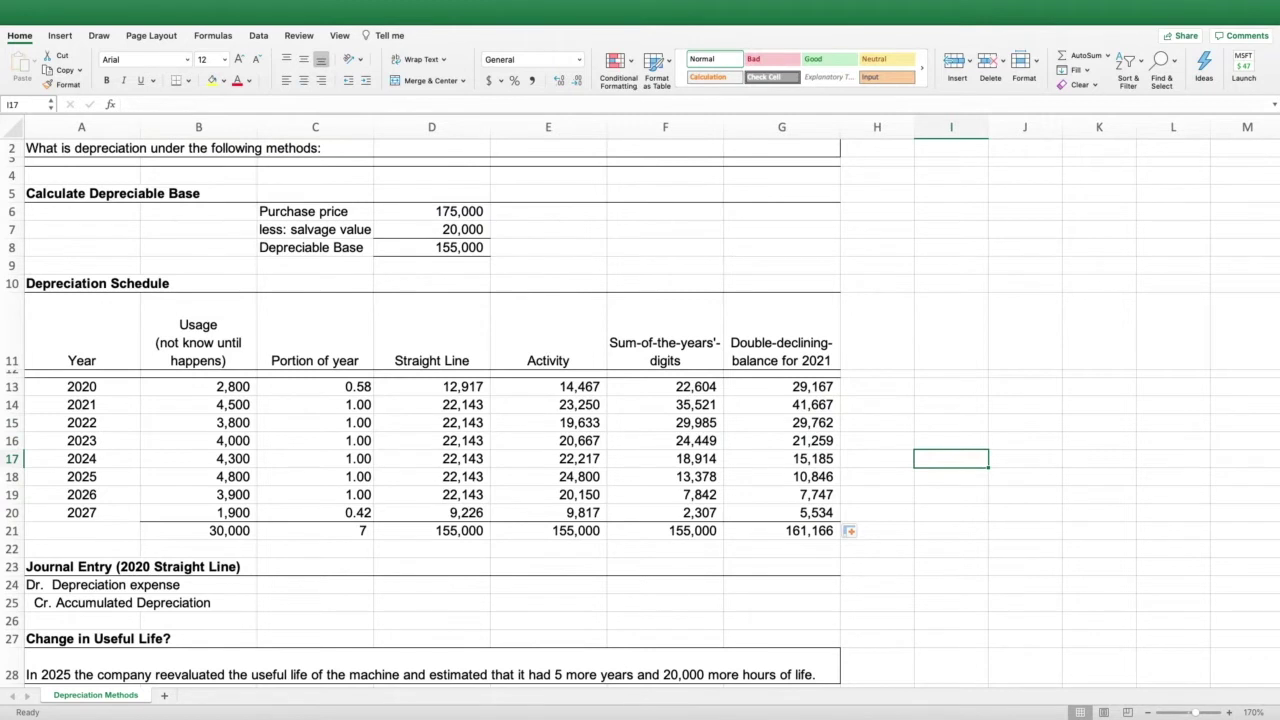
Examine the filled double-declining-balance formulas from G14 to G20 and compare the totals in G21 and F21.
left_click(782, 404)
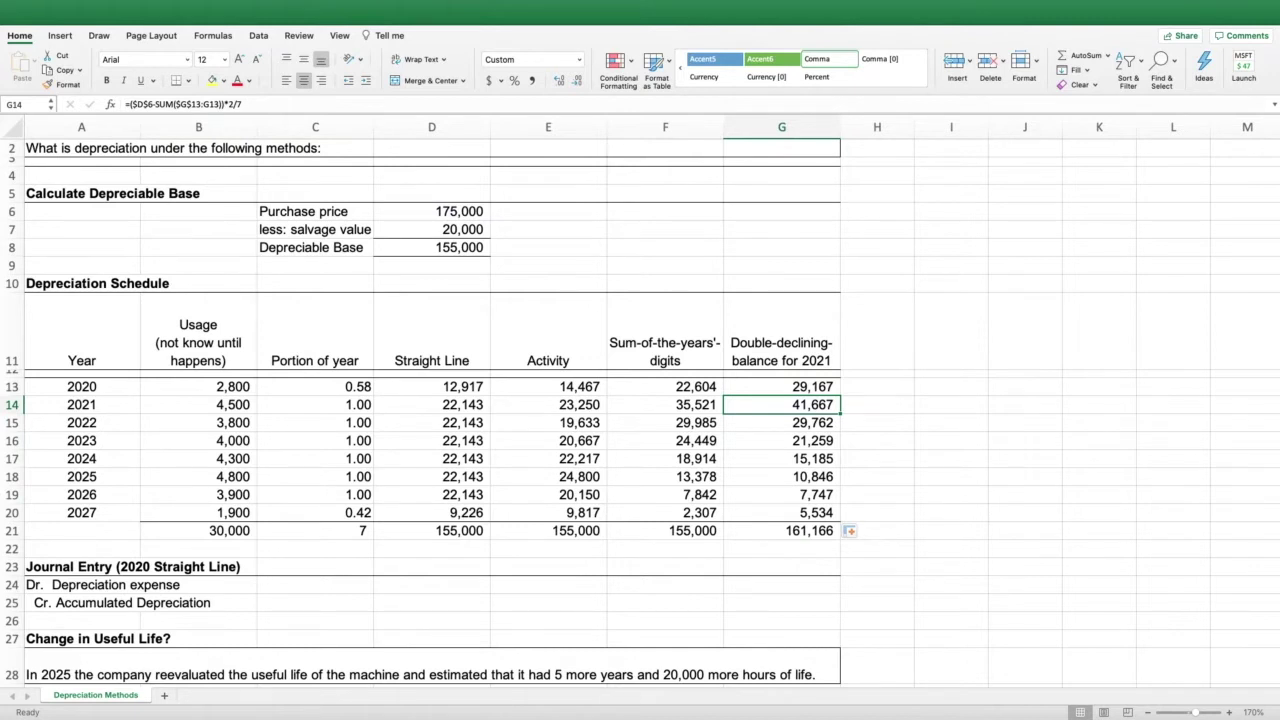
key("Down")
key("Down")
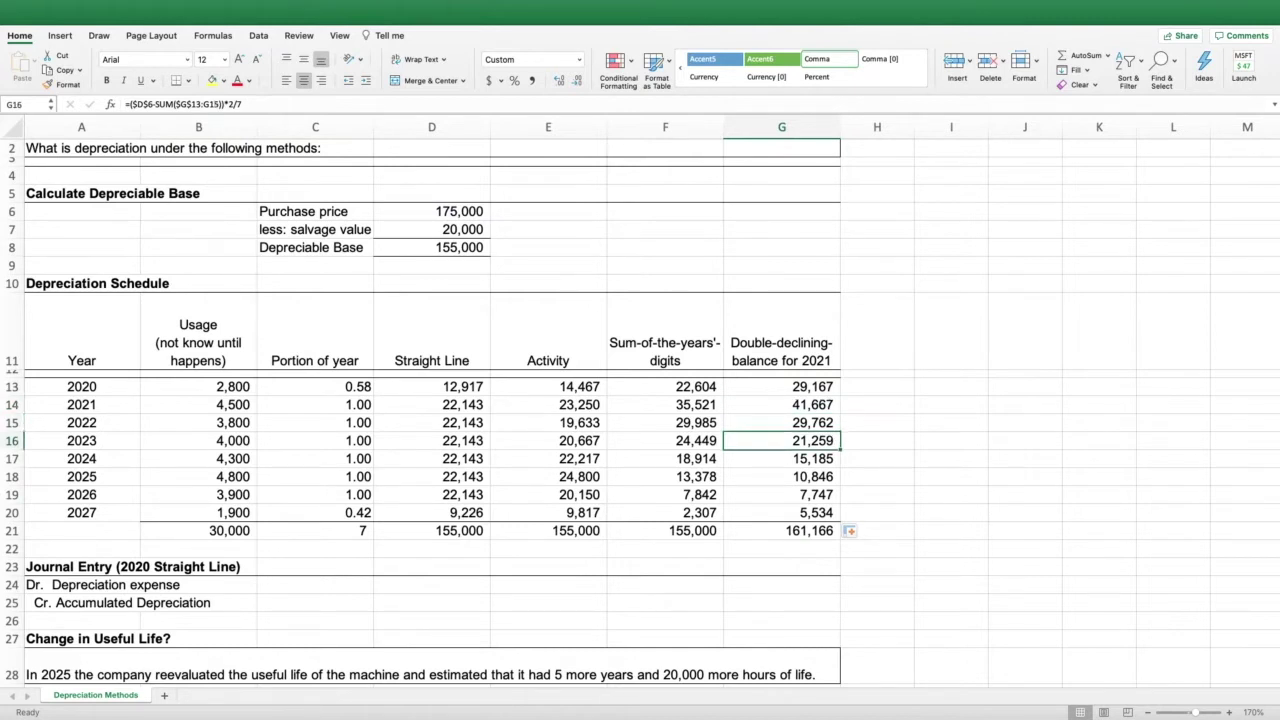
key("Down")
key("Down")
key("Down")
key("Down")
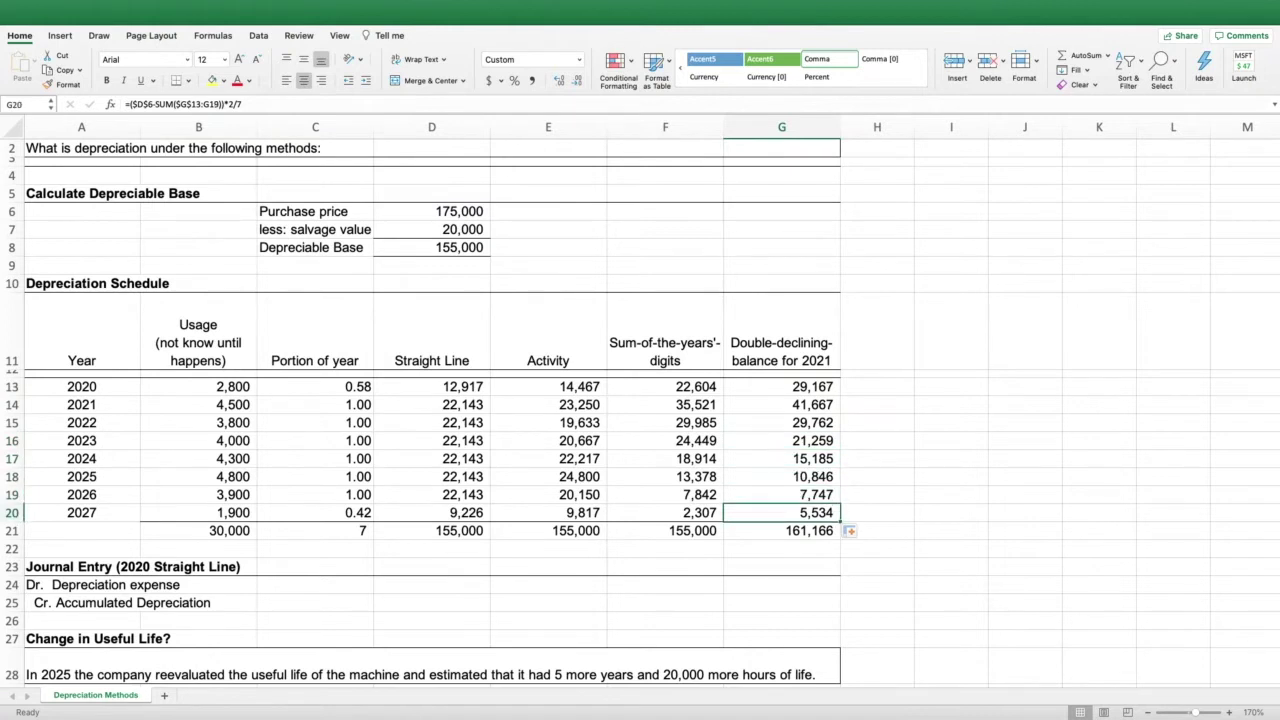
key("Down")
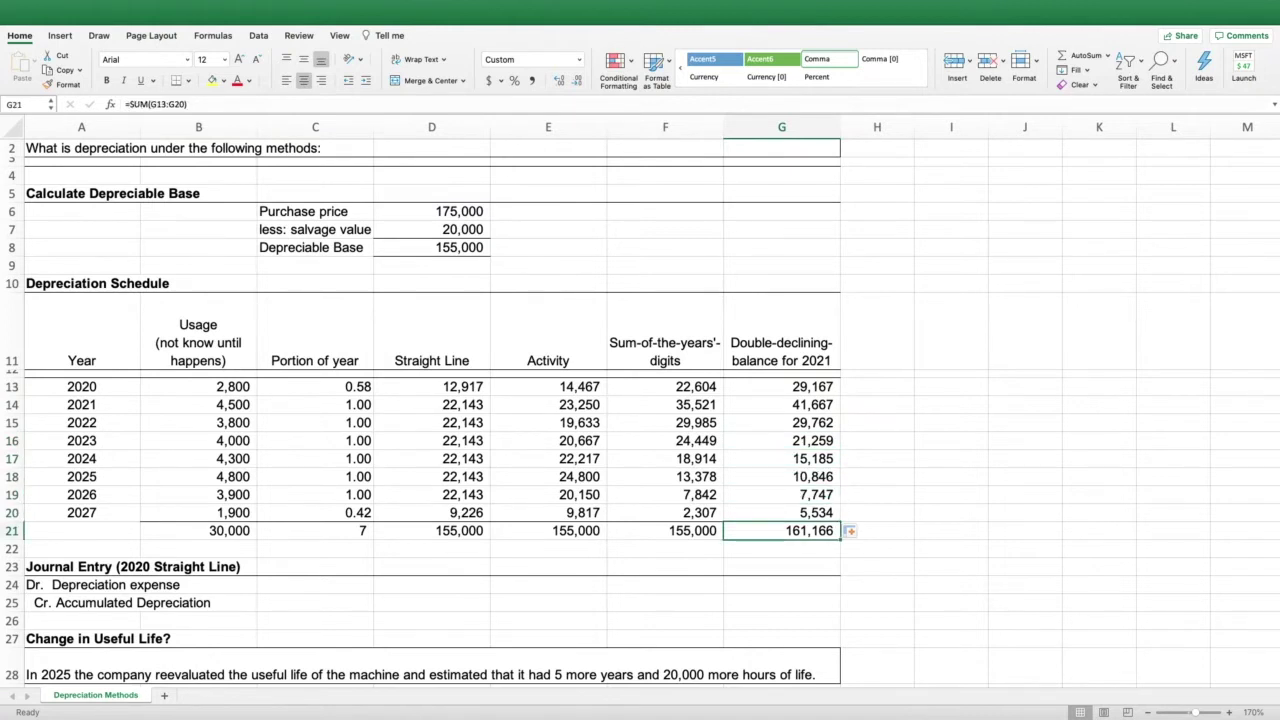
key("Left")
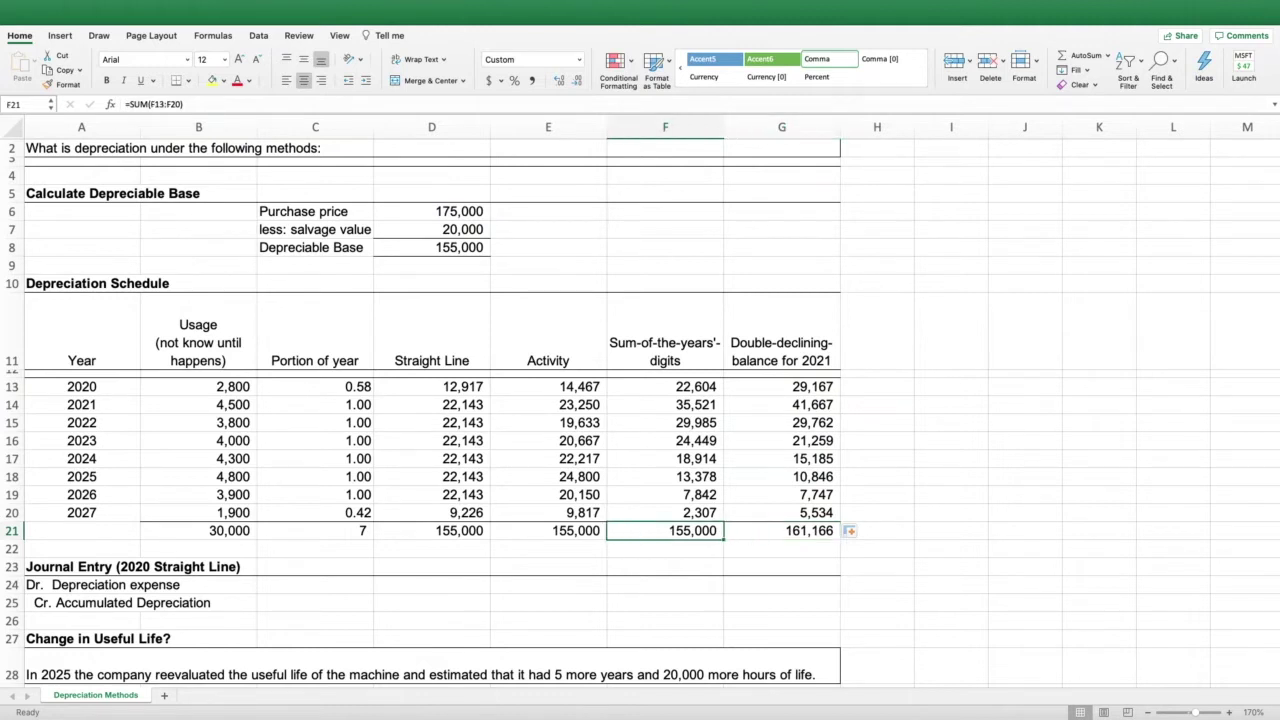
key("Right")
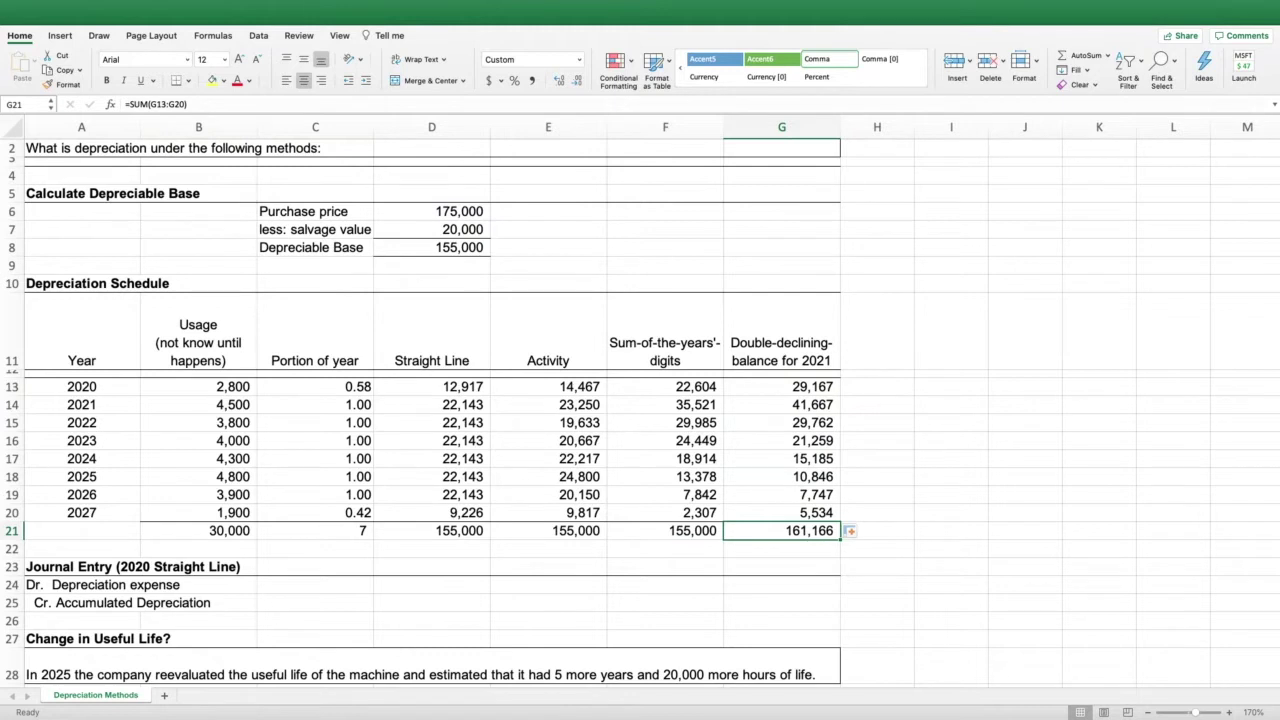
Clear the 2027 double-declining-balance amount in G20 and check the column total in G21.
key("Up")
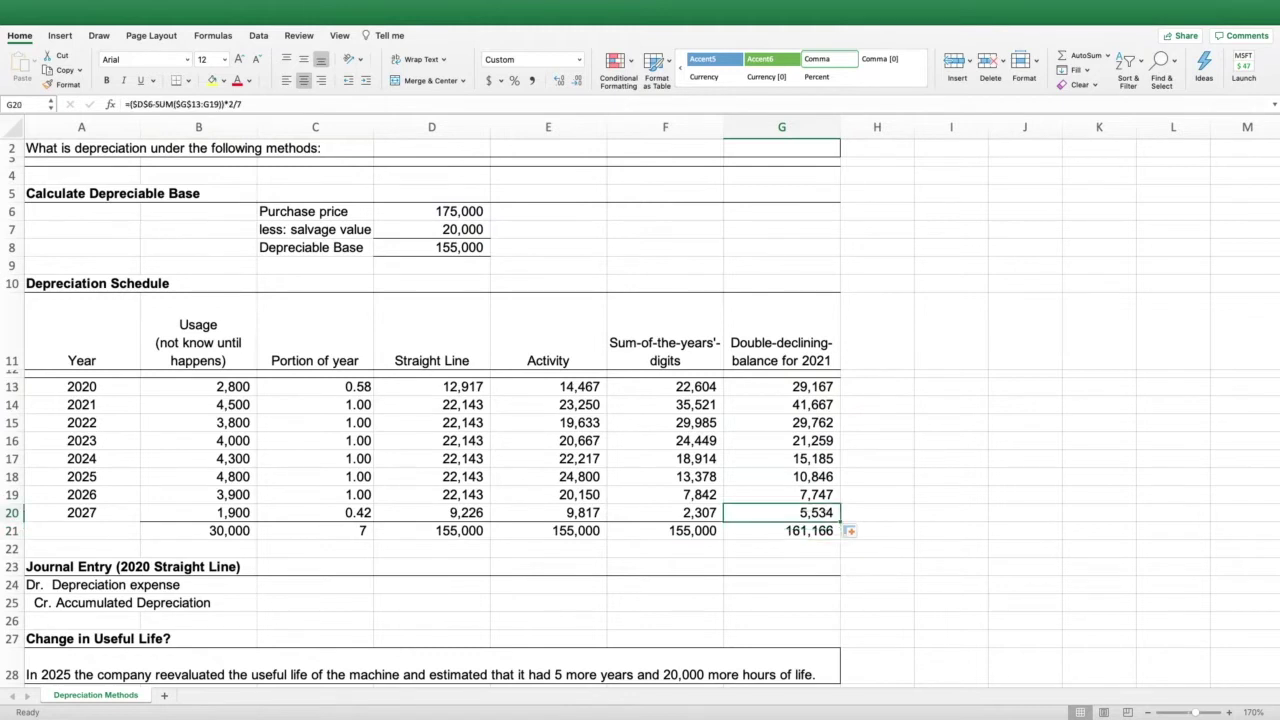
key("Delete")
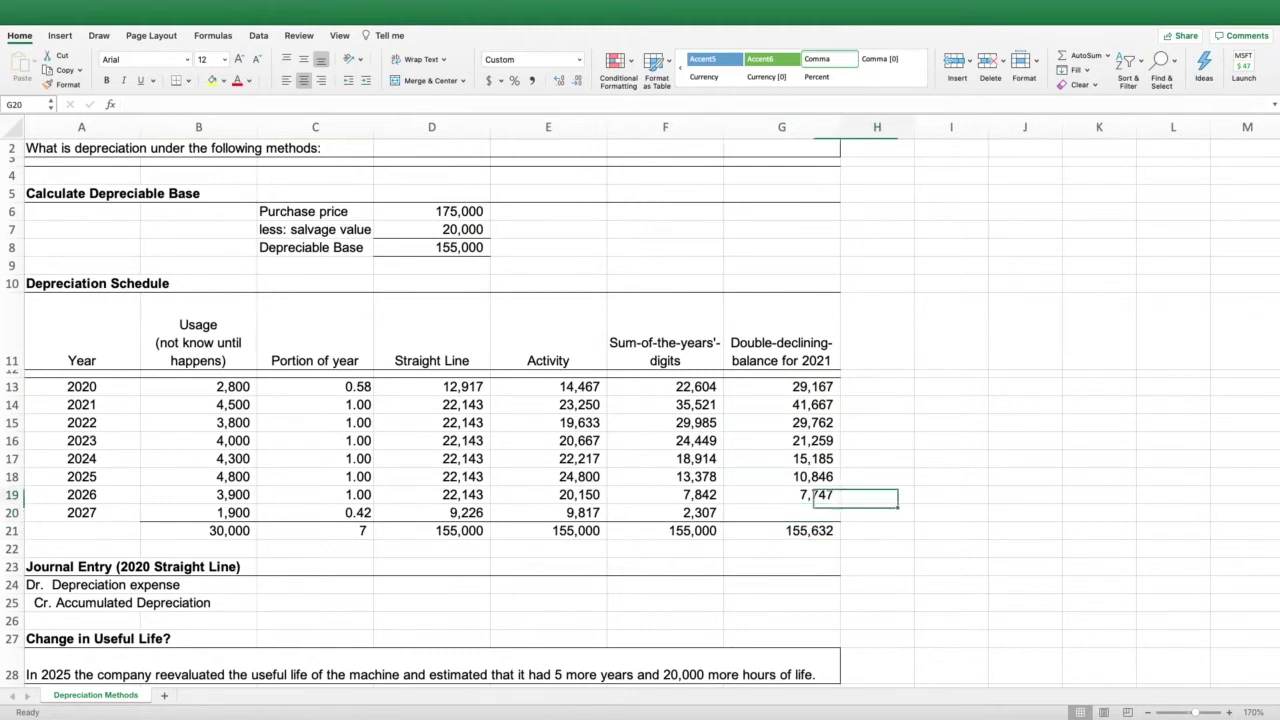
left_click(877, 494)
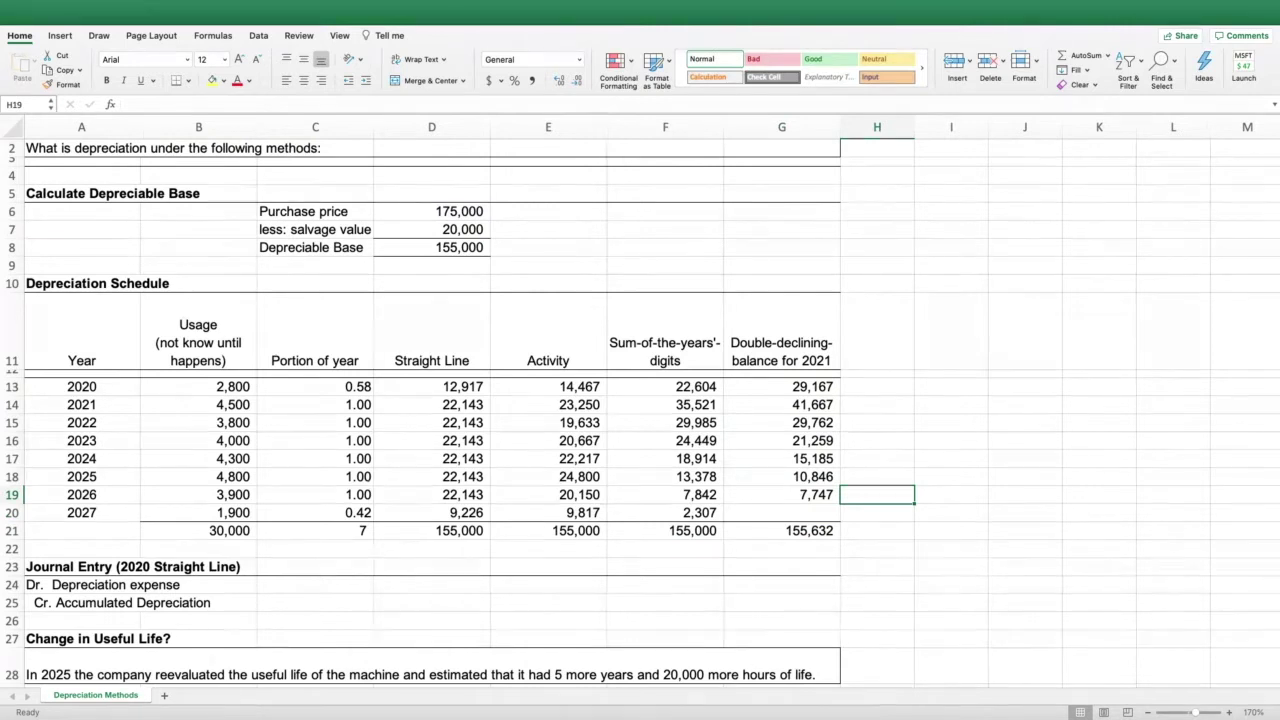
left_click(782, 531)
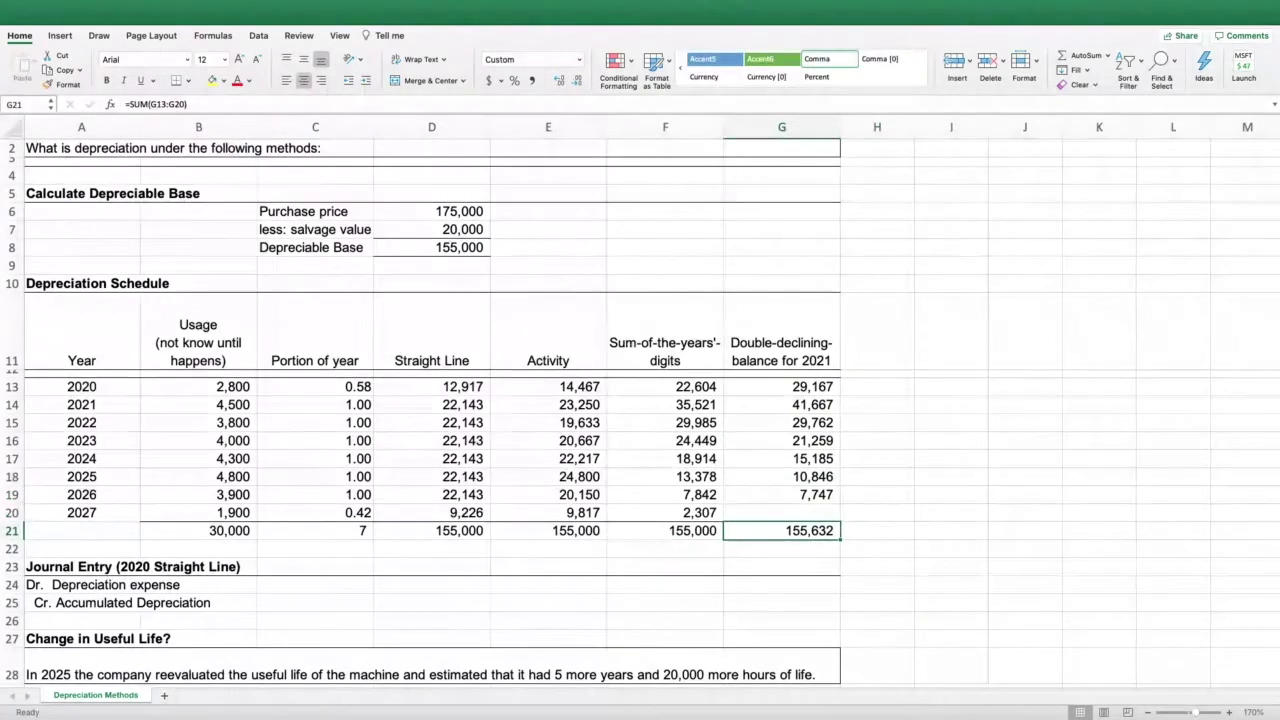
Replace the 2026 double-declining-balance formula in G19 with the fixed amount 7115.
left_click(782, 494)
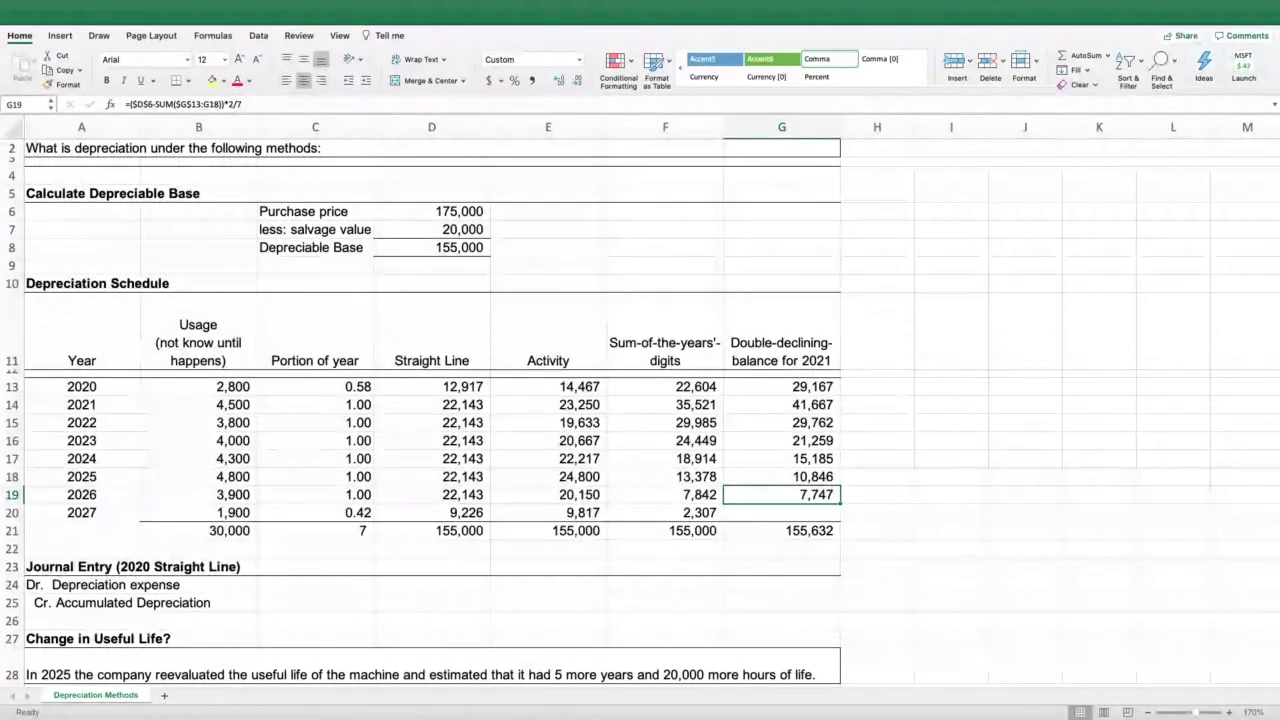
type("711")
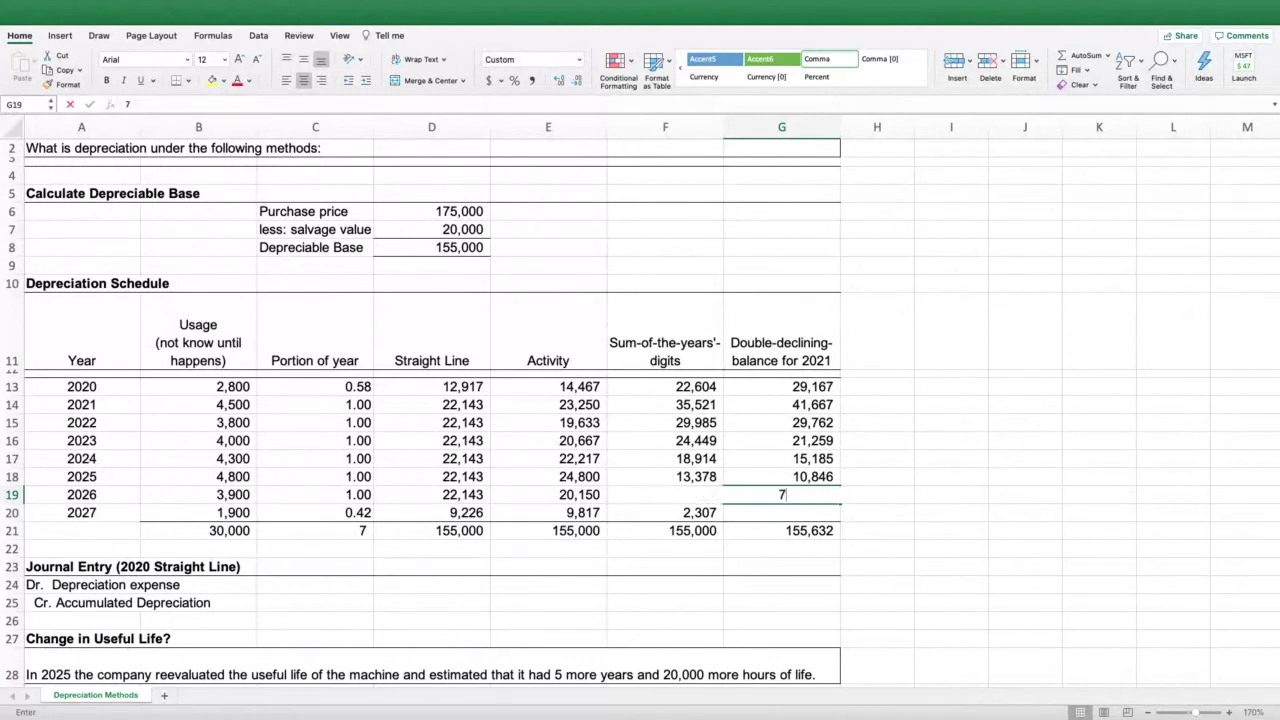
type("5")
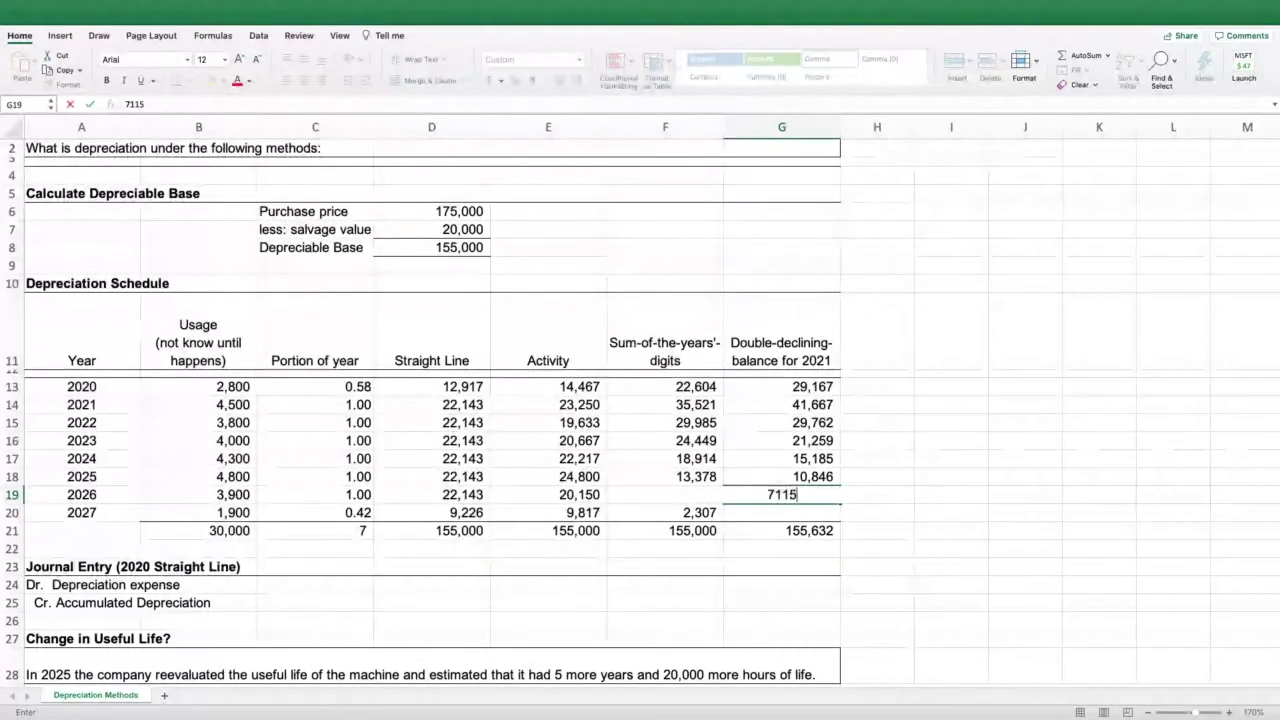
key("Return")
key("Up")
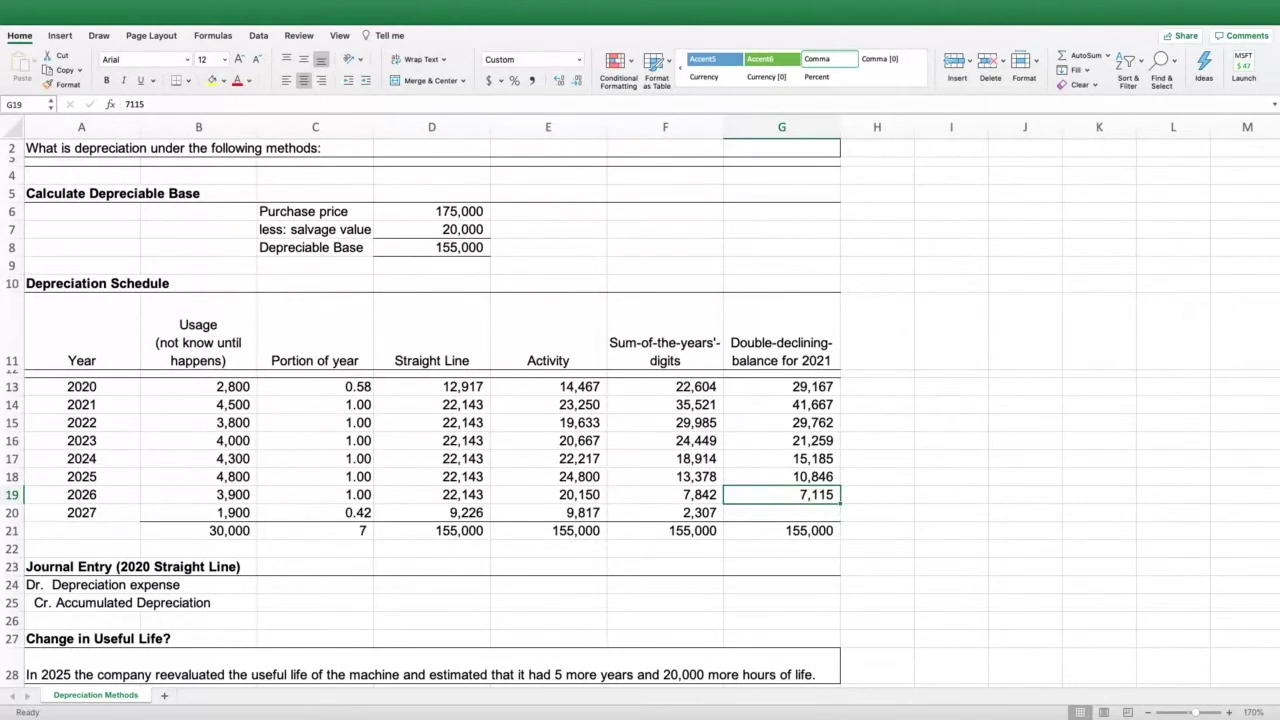
Check the double-declining-balance amounts in G13:G20 against the column total in G21.
left_click(781, 530)
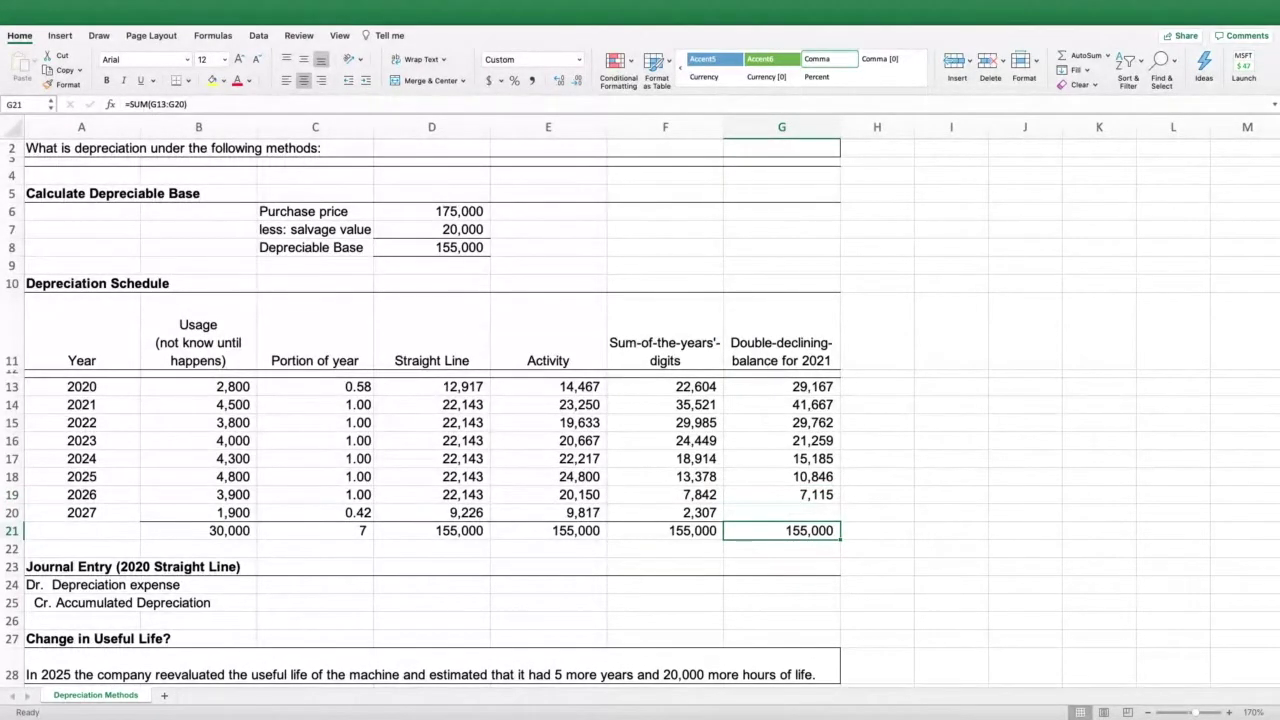
left_click_drag(781, 387, 781, 513)
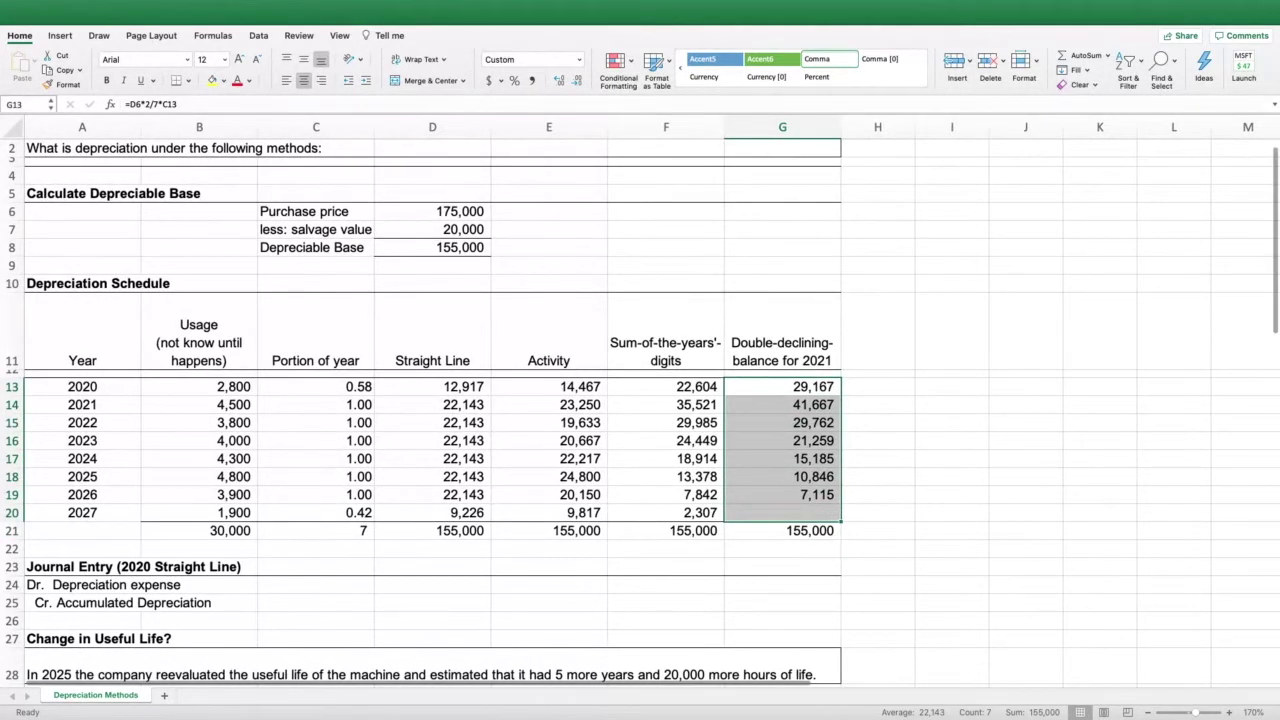
left_click(782, 531)
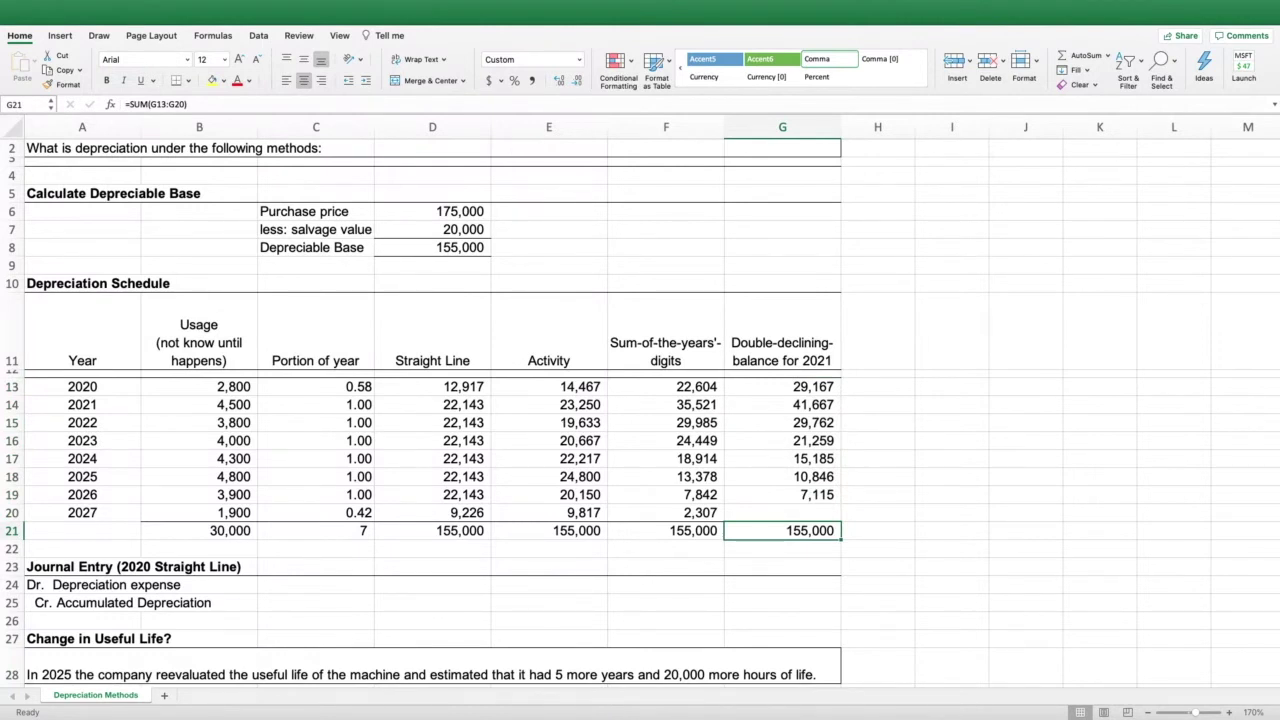
scroll(640, 400, "down", 1)
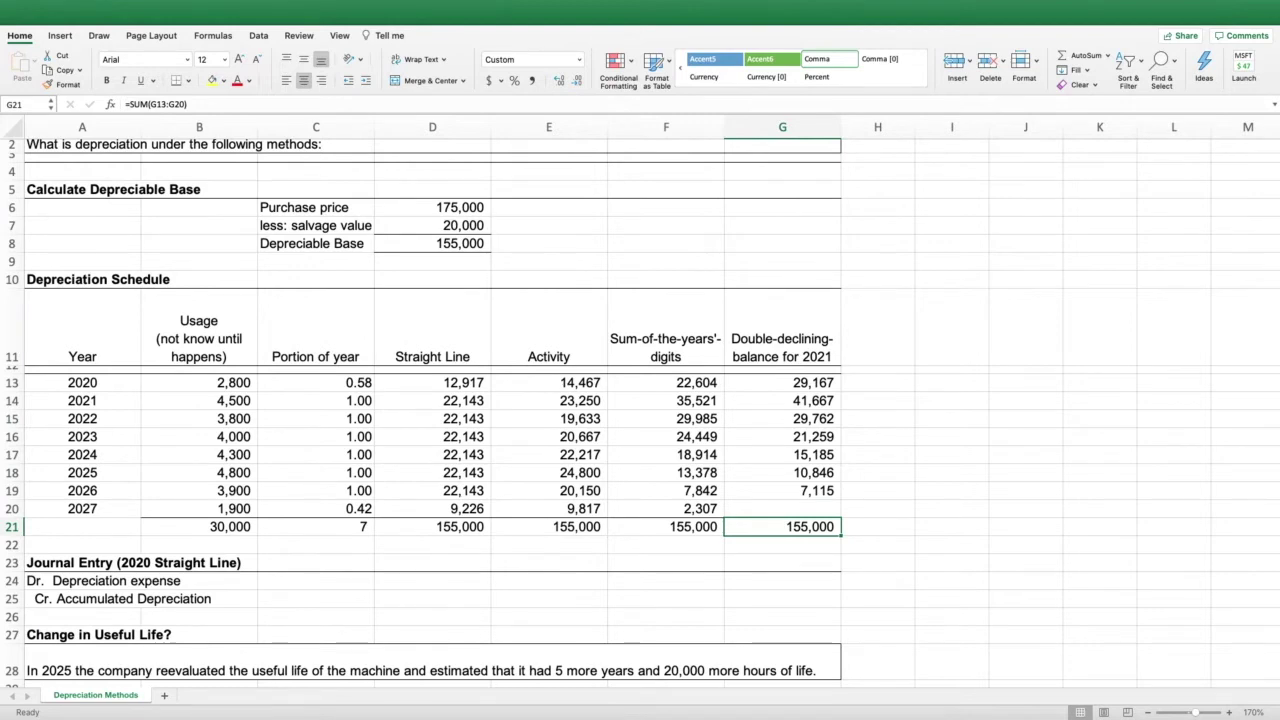
scroll(432, 545, "up", 1)
double_click(432, 545)
left_click(315, 545)
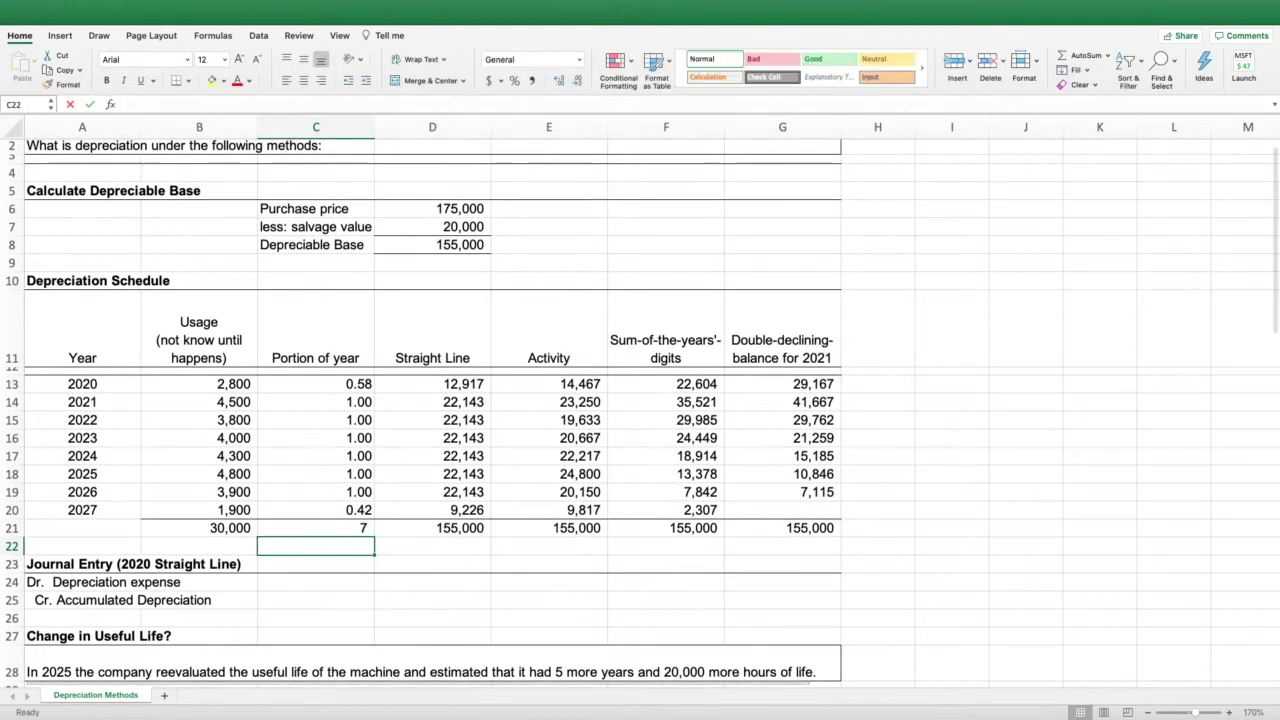
Enter 12917 in C24 as the depreciation expense debit of the 2020 straight-line journal entry.
scroll(640, 410, "down", 5)
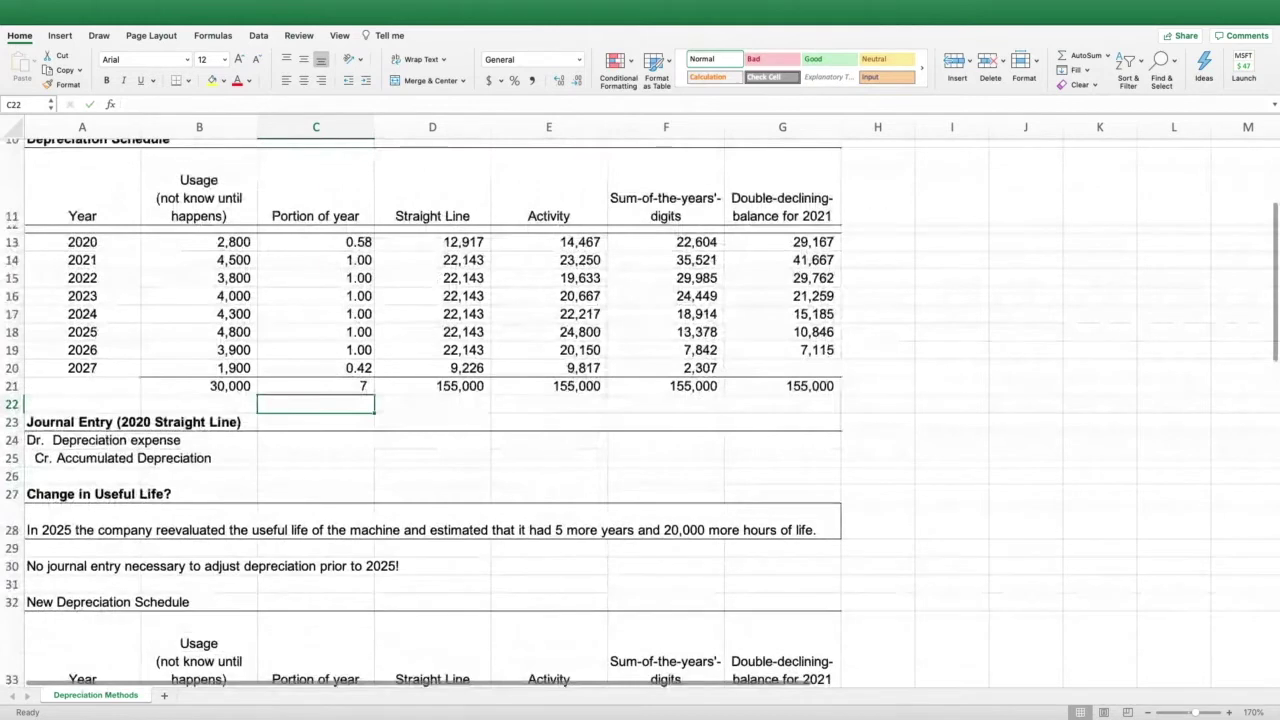
left_click(140, 440)
key("Right")
key("Right")
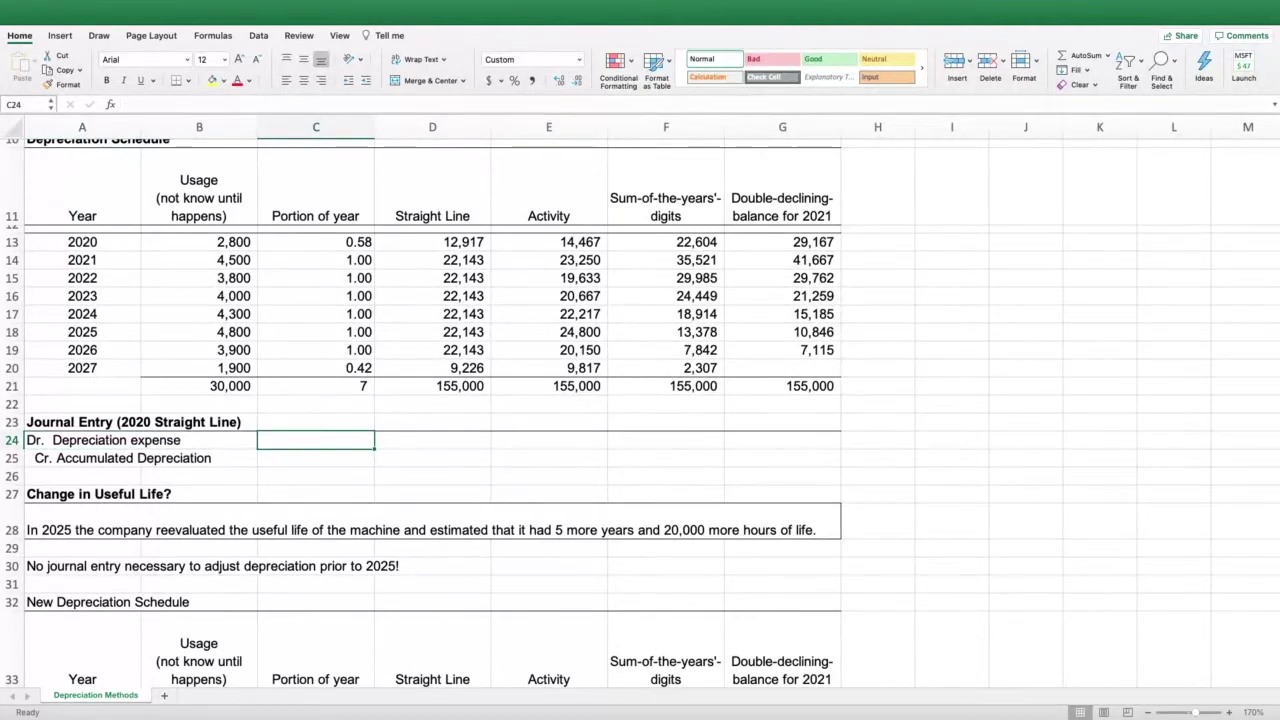
type("12917")
key("Return")
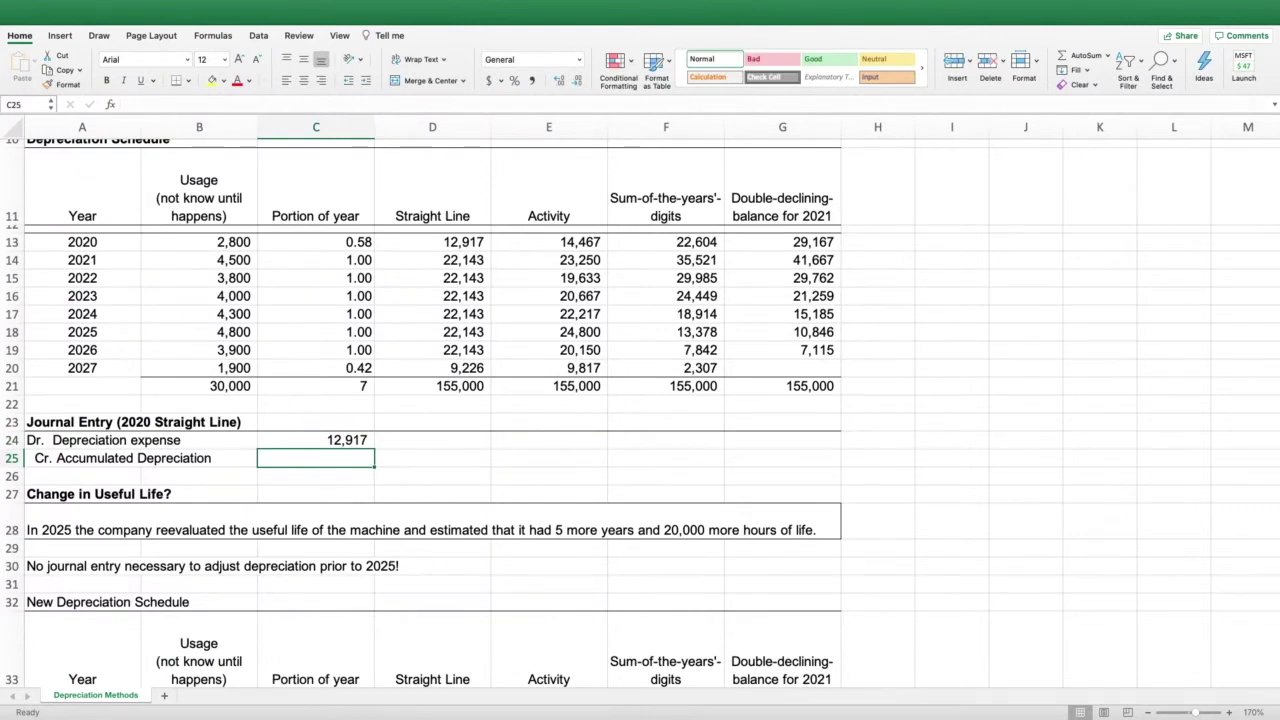
Enter 12917 in D25 as the accumulated depreciation credit of the 2020 journal entry.
left_click(432, 458)
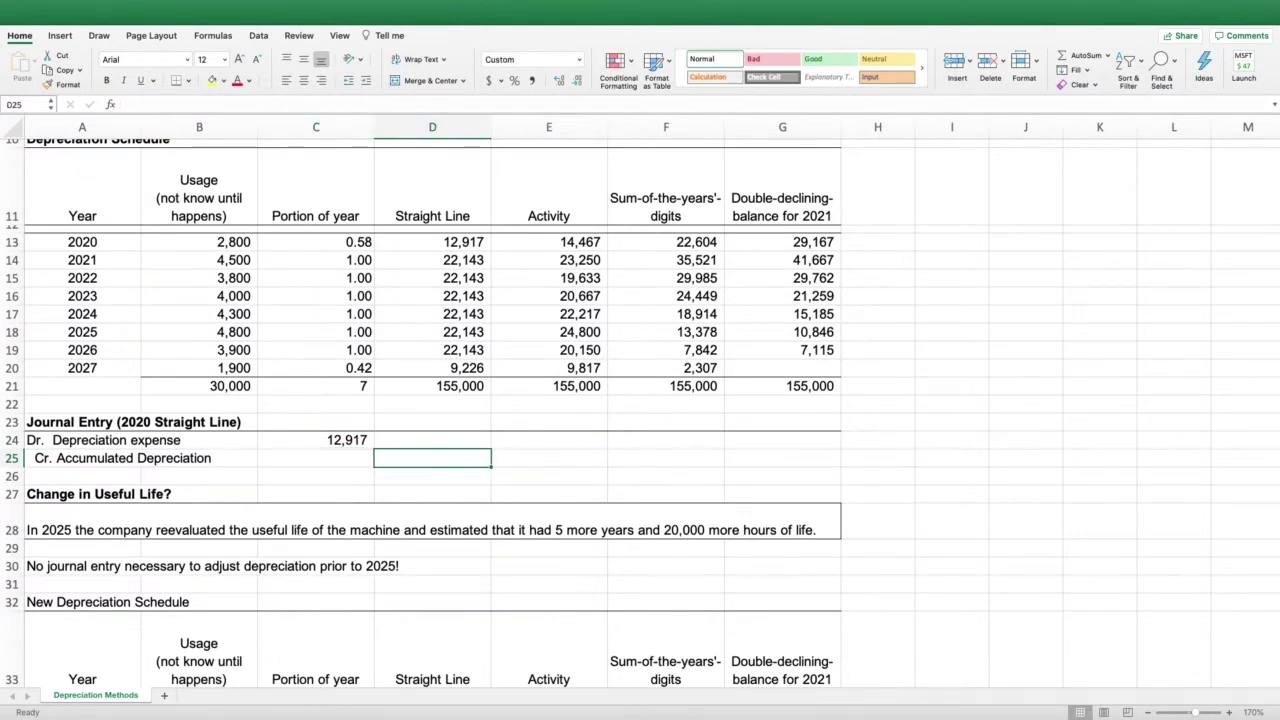
type("1297")
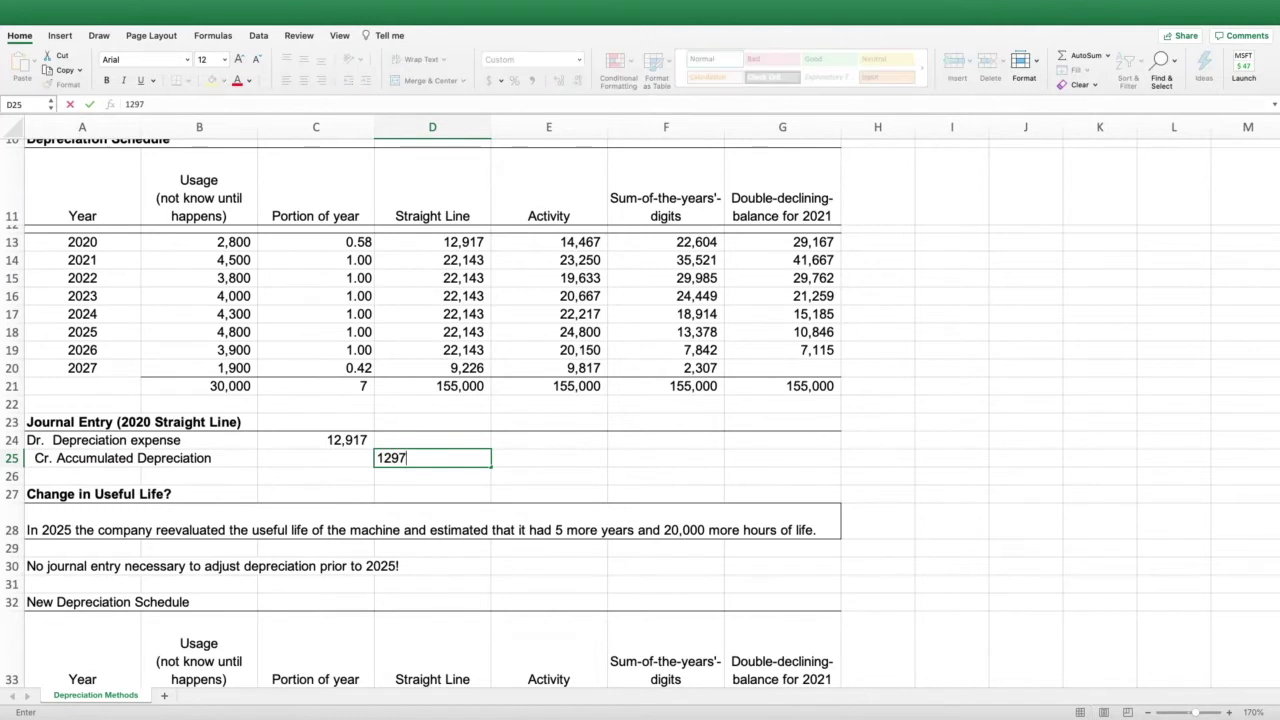
key("BackSpace")
type("17")
key("Return")
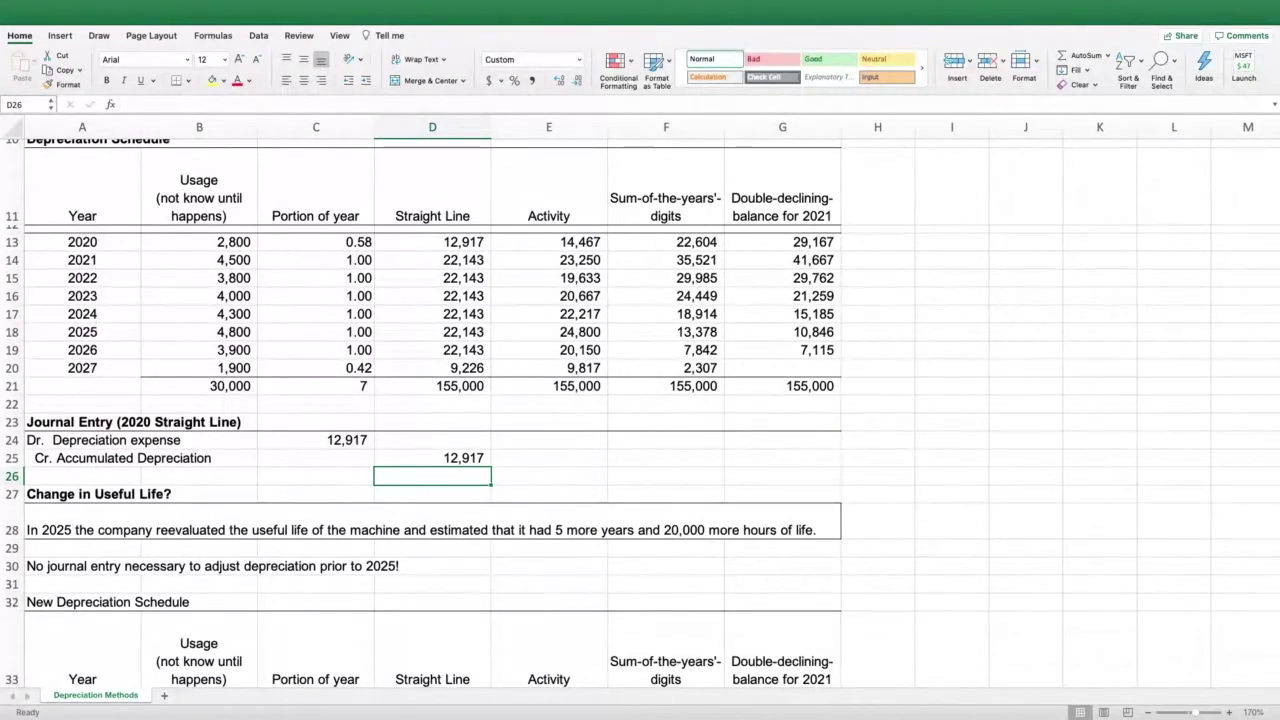
Review the journal entry's accounts and debit amount, and inspect the 2020 straight-line depreciation formula in D13.
left_click(138, 458)
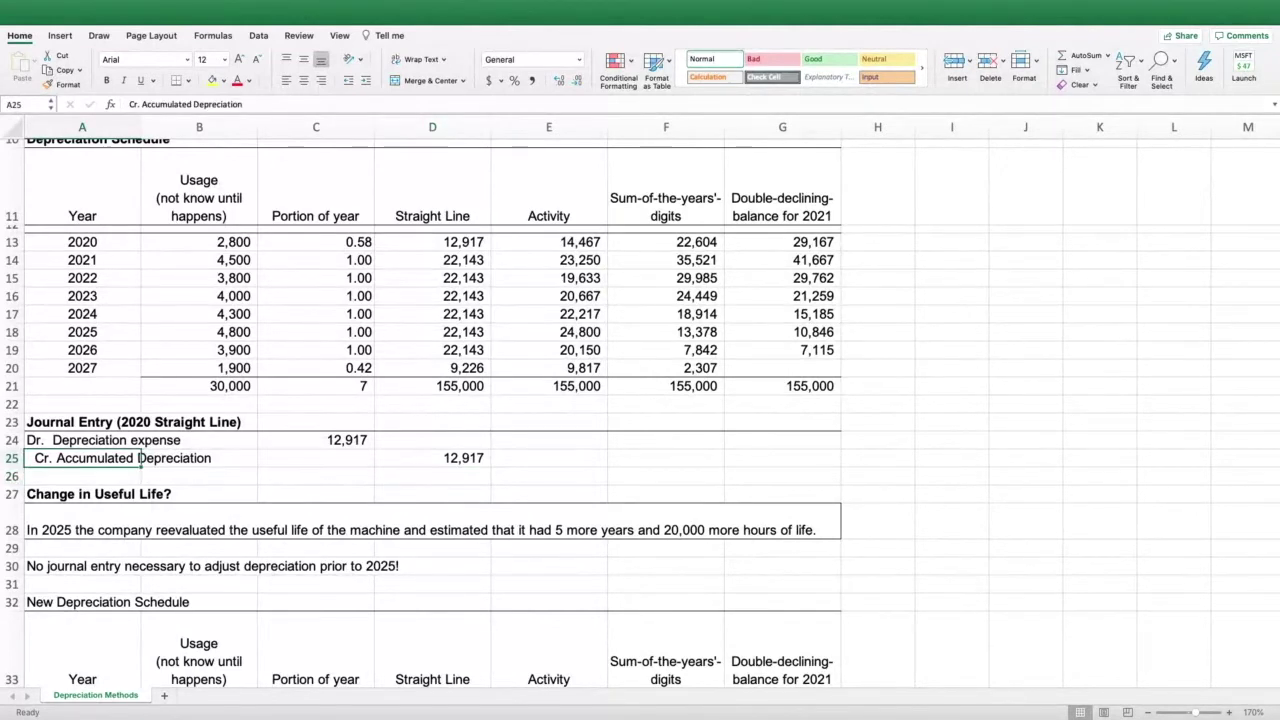
left_click(131, 440)
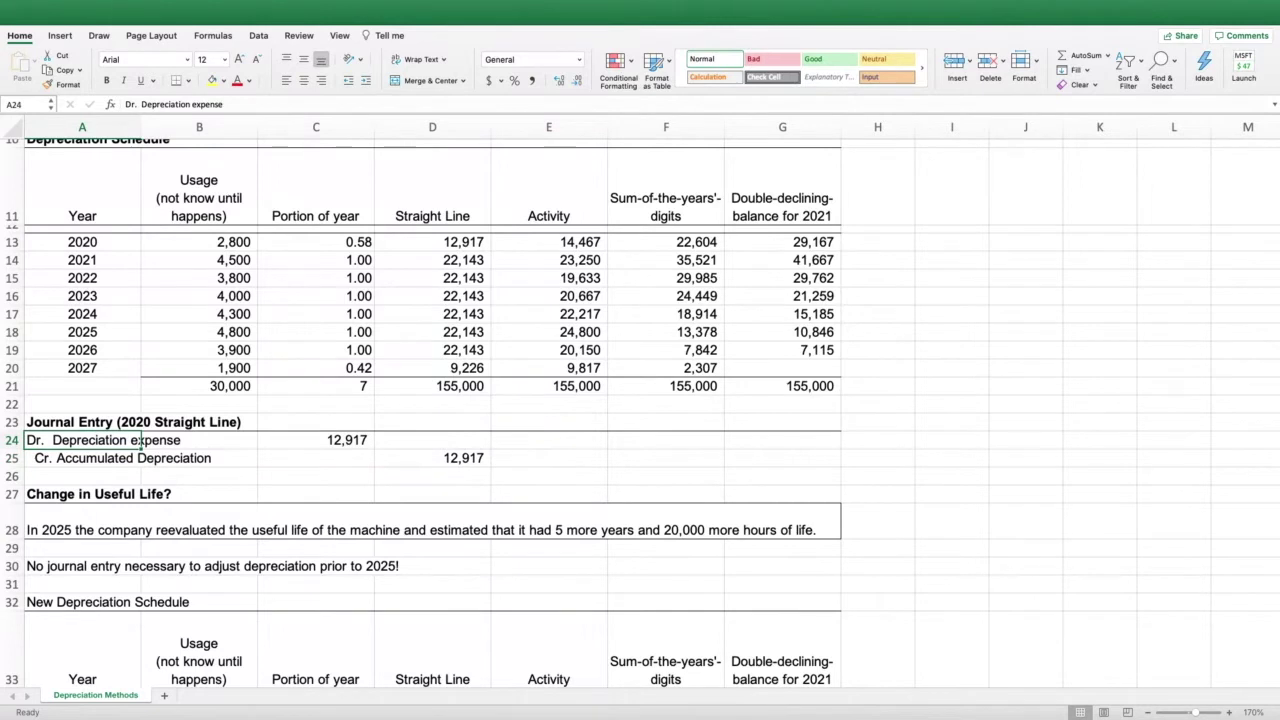
left_click(316, 440)
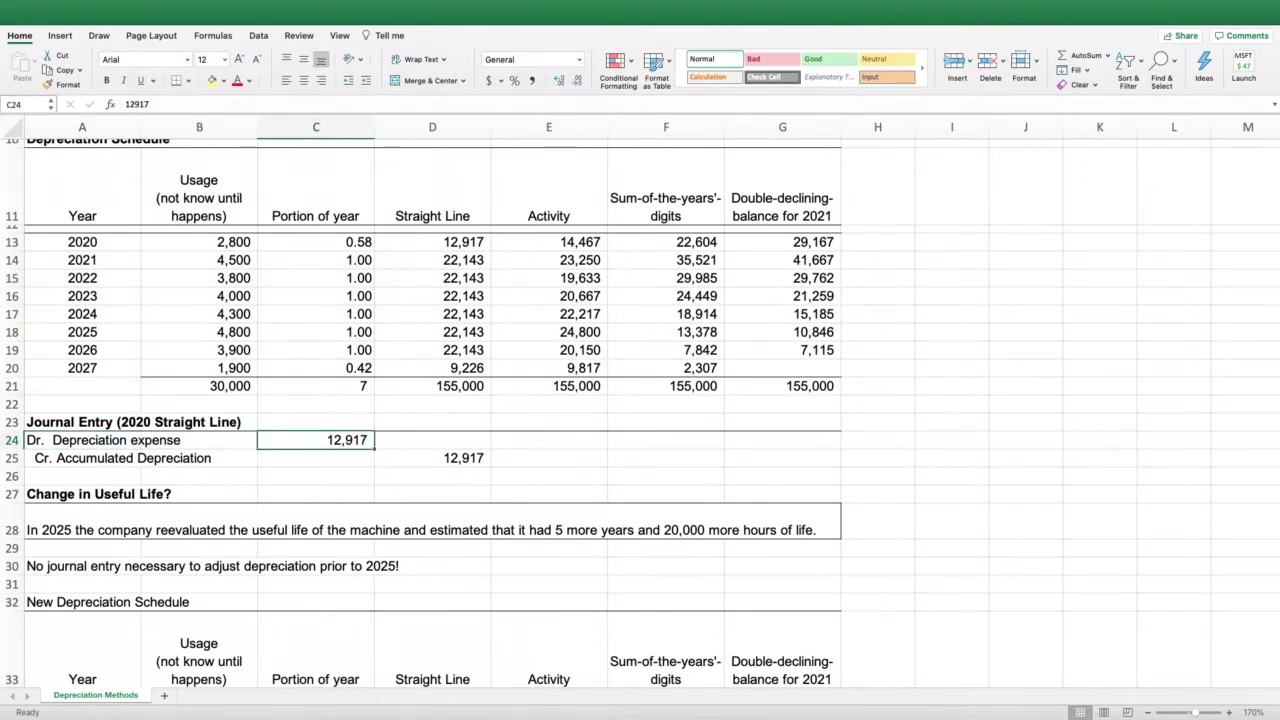
left_click(549, 458)
scroll(549, 458, "up", 2)
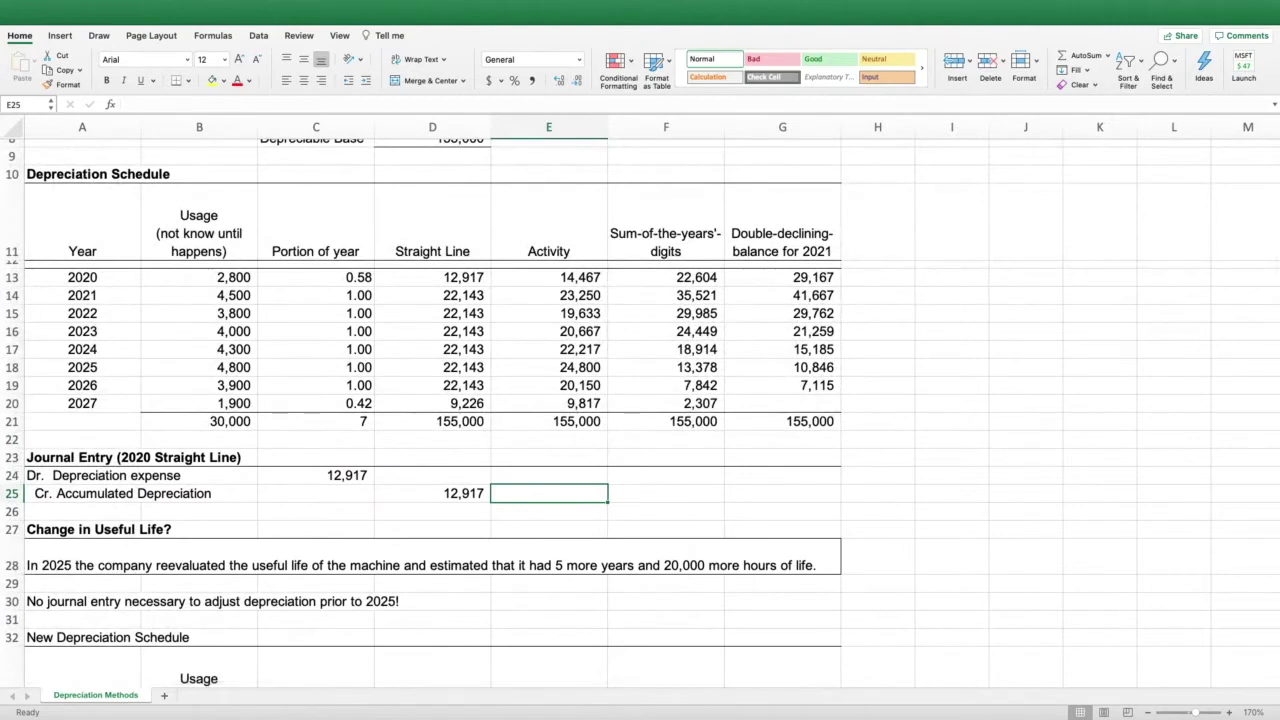
left_click(432, 277)
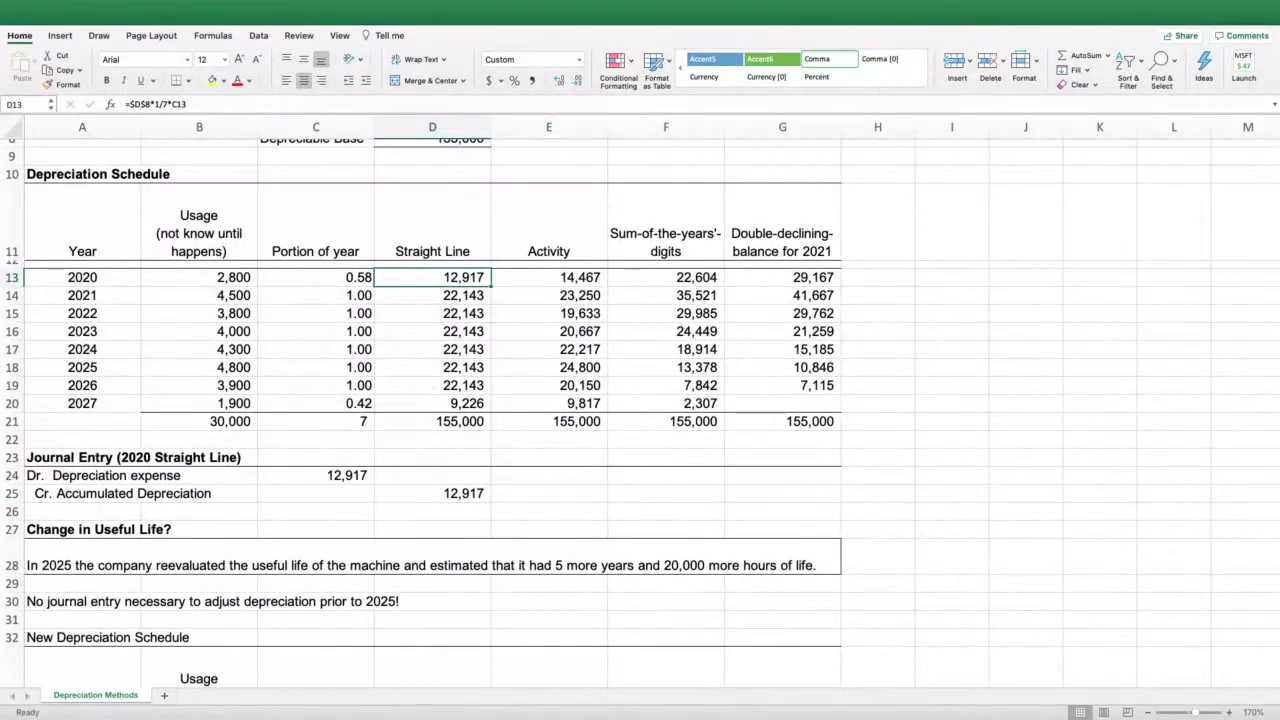
Compare individual years' depreciation amounts across the straight-line, activity, sum-of-the-years'-digits and double-declining-balance columns.
left_click(548, 295)
left_click(665, 331)
left_click(782, 277)
left_click(432, 331)
left_click(548, 349)
left_click(782, 349)
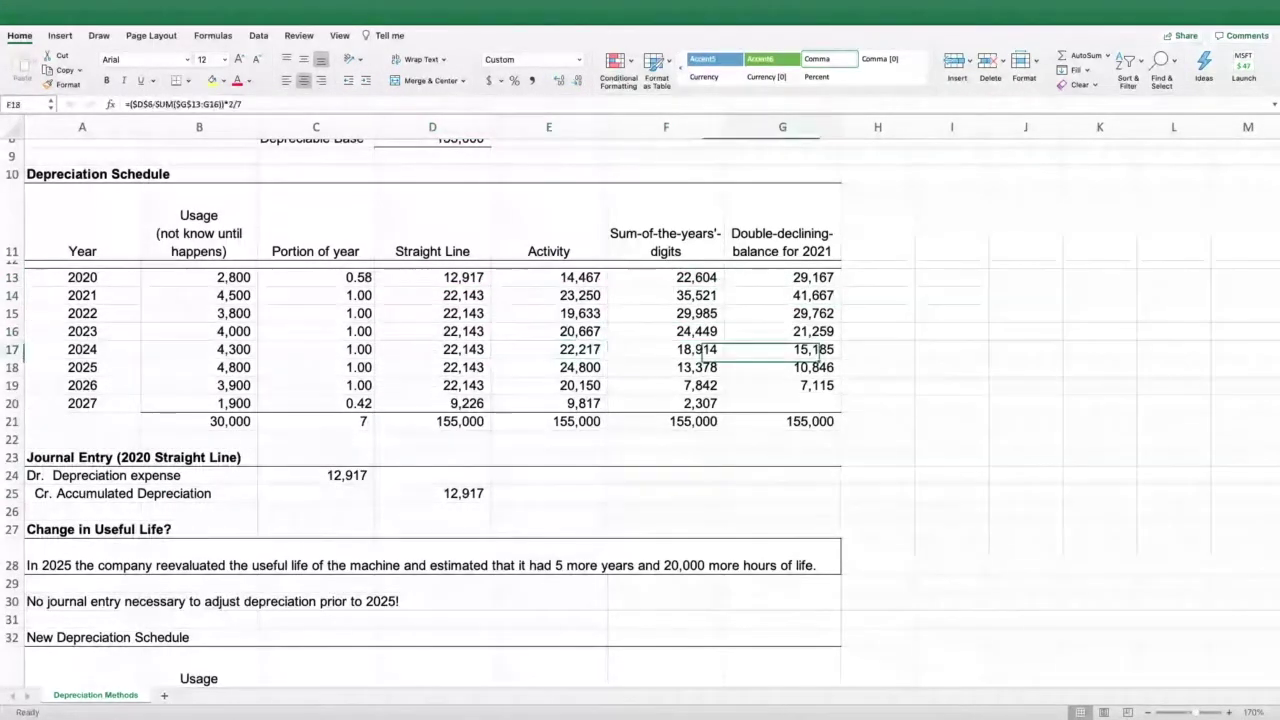
scroll(640, 400, "down", 1)
scroll(640, 400, "up", 5)
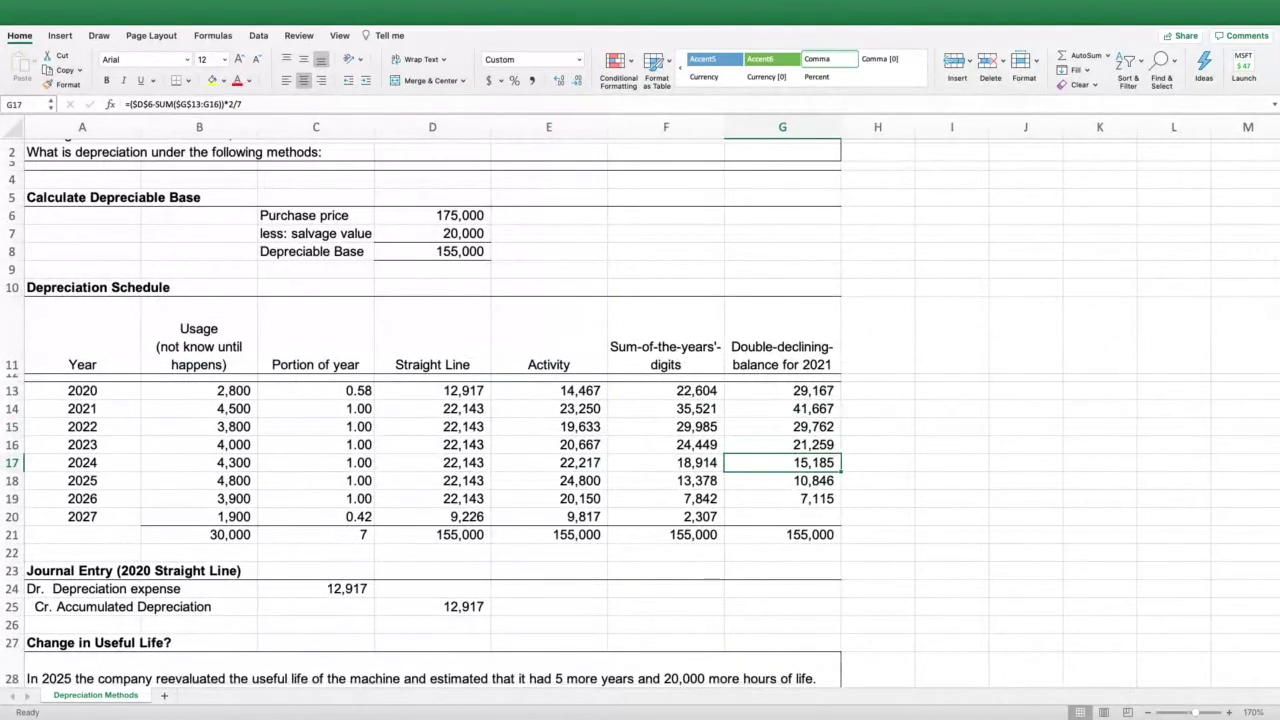
Read the Change in Useful Life scenario and examine the 2025 row of the original depreciation schedule.
left_click(97, 551)
scroll(640, 400, "down", 10)
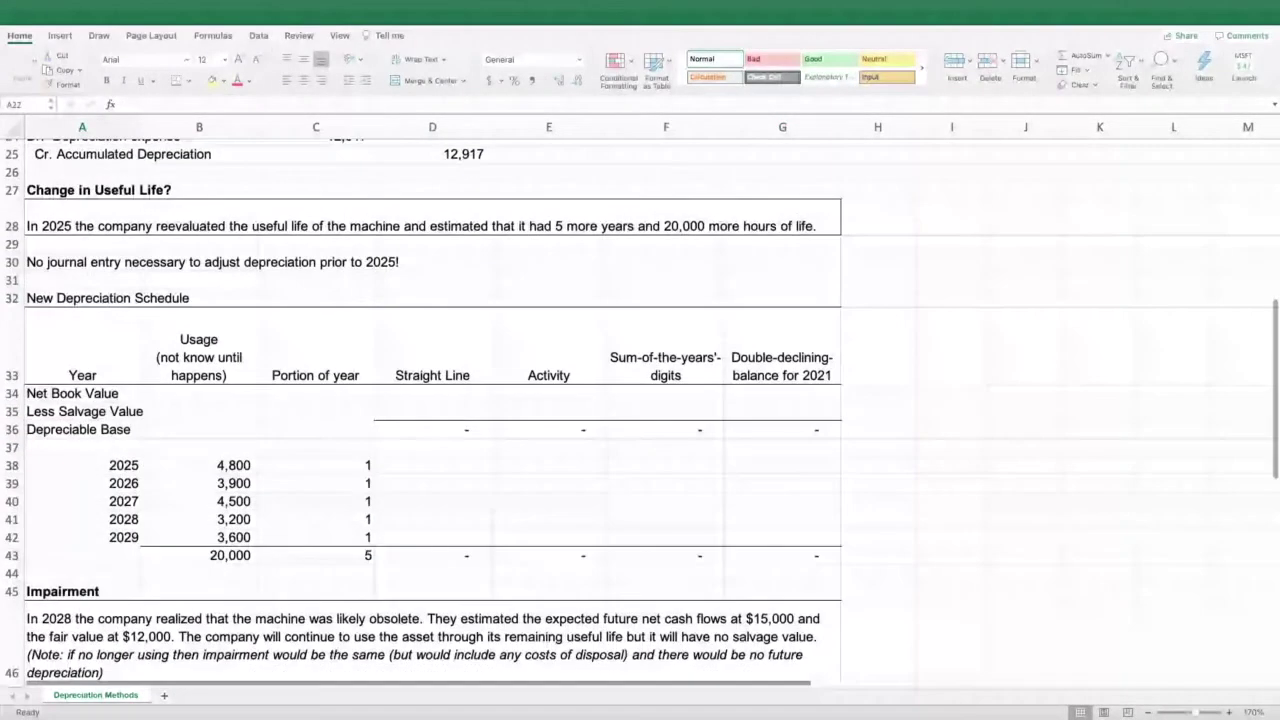
scroll(640, 400, "down", 1)
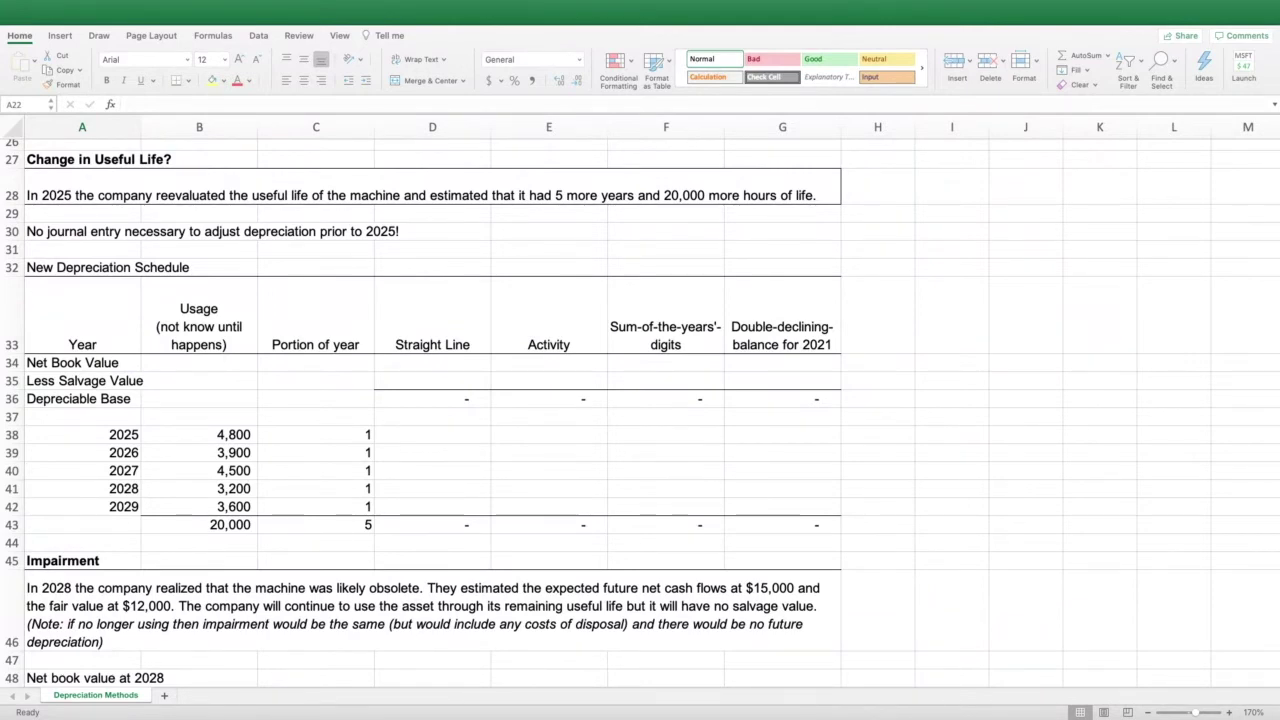
scroll(640, 415, "up", 3)
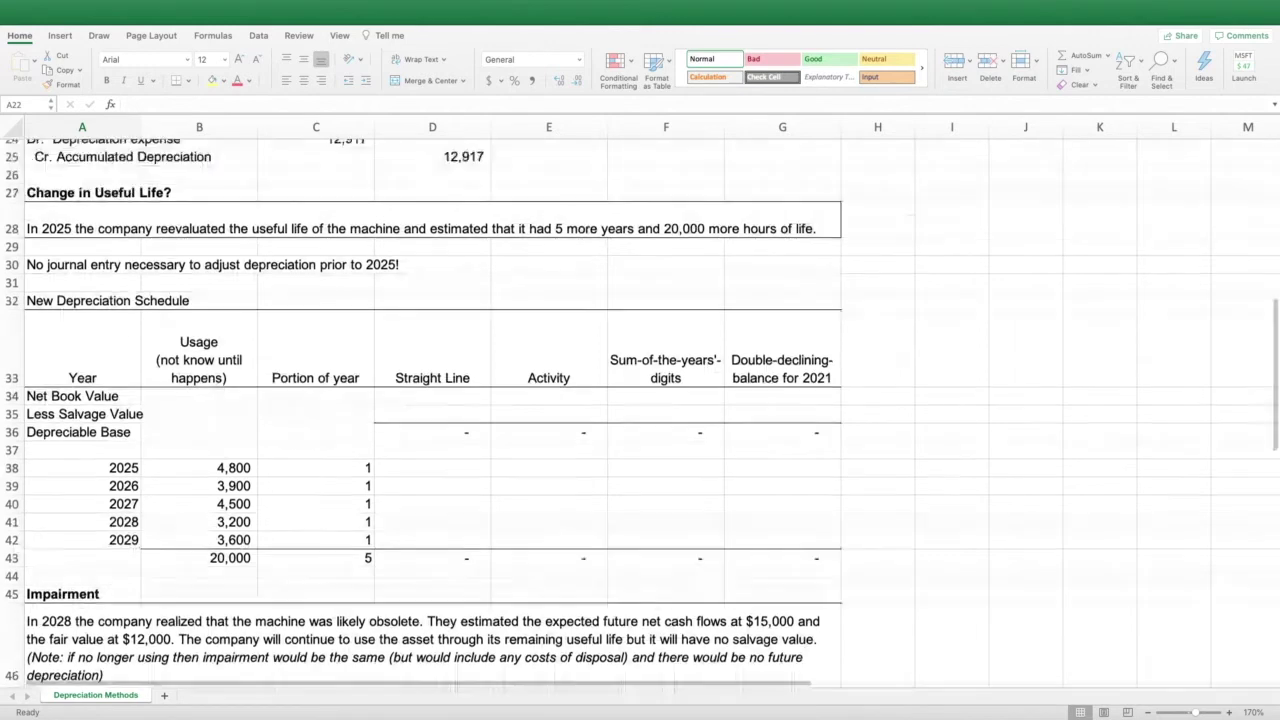
scroll(640, 415, "up", 10)
left_click(82, 337)
left_click_drag(82, 301, 782, 301)
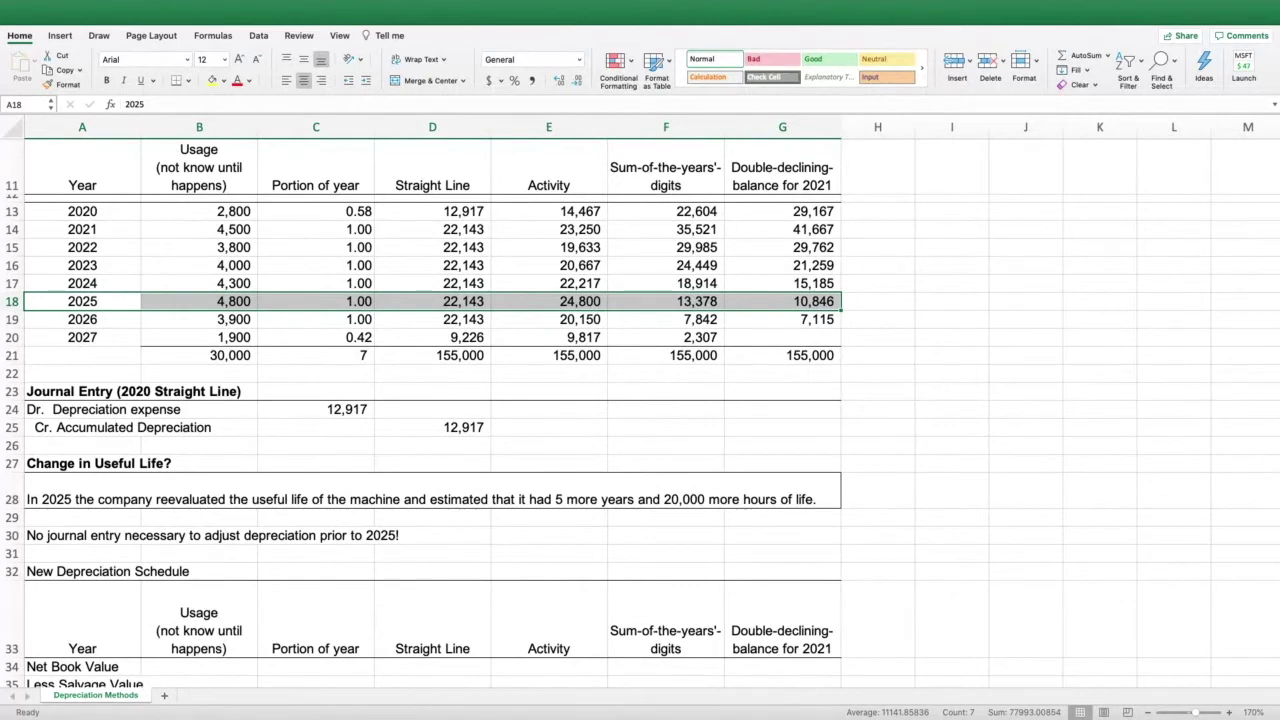
Review the note on depreciation prior to 2025 and the layout of the New Depreciation Schedule against the original amounts.
scroll(640, 400, "down", 5)
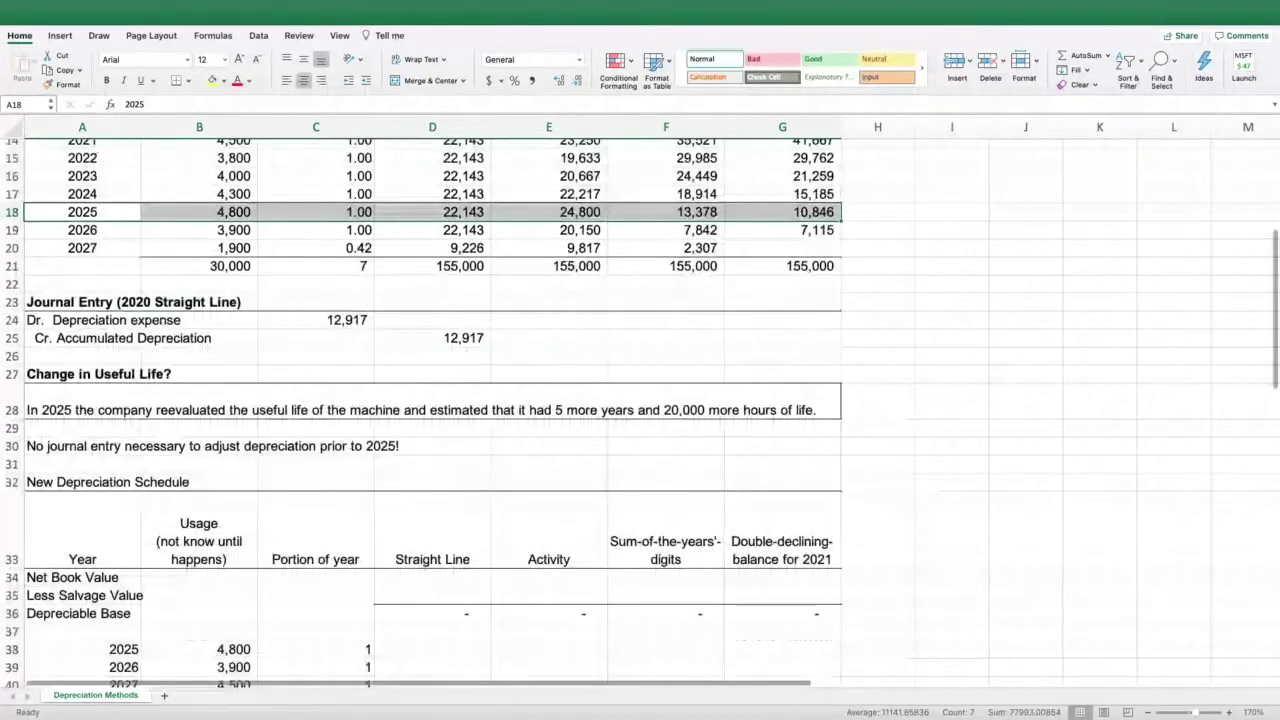
left_click_drag(82, 426, 432, 426)
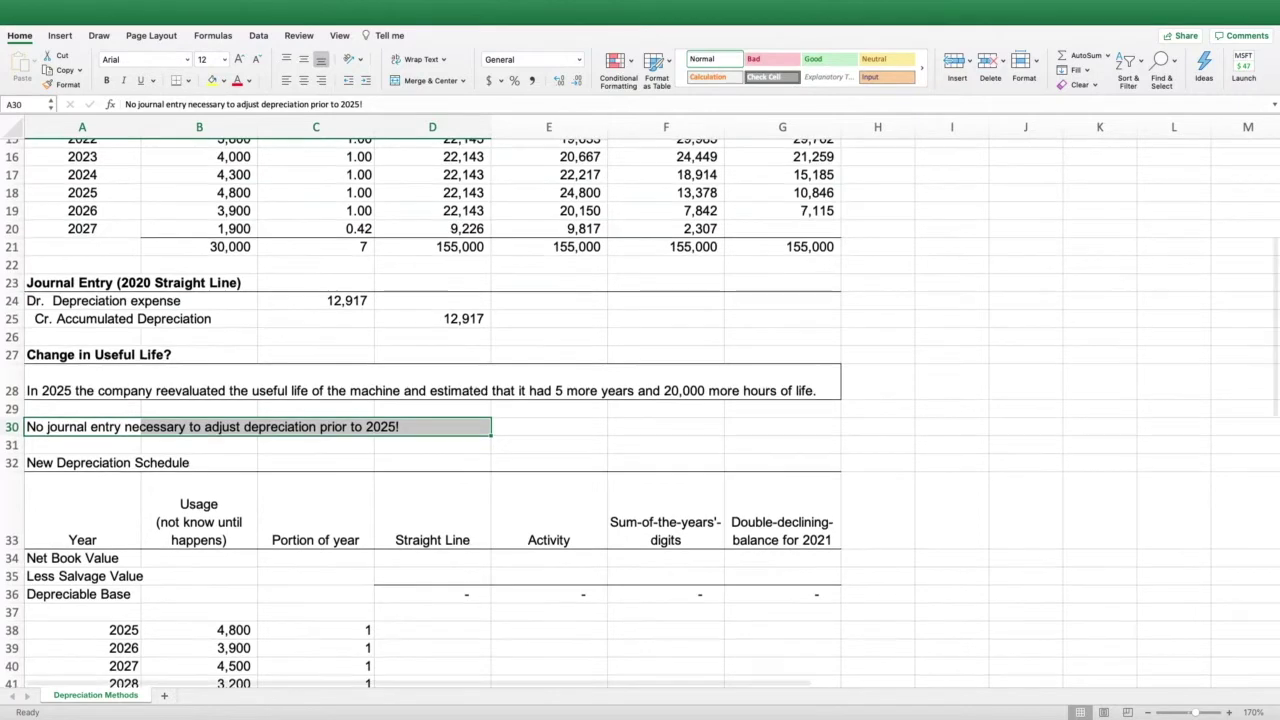
scroll(640, 414, "up", 3)
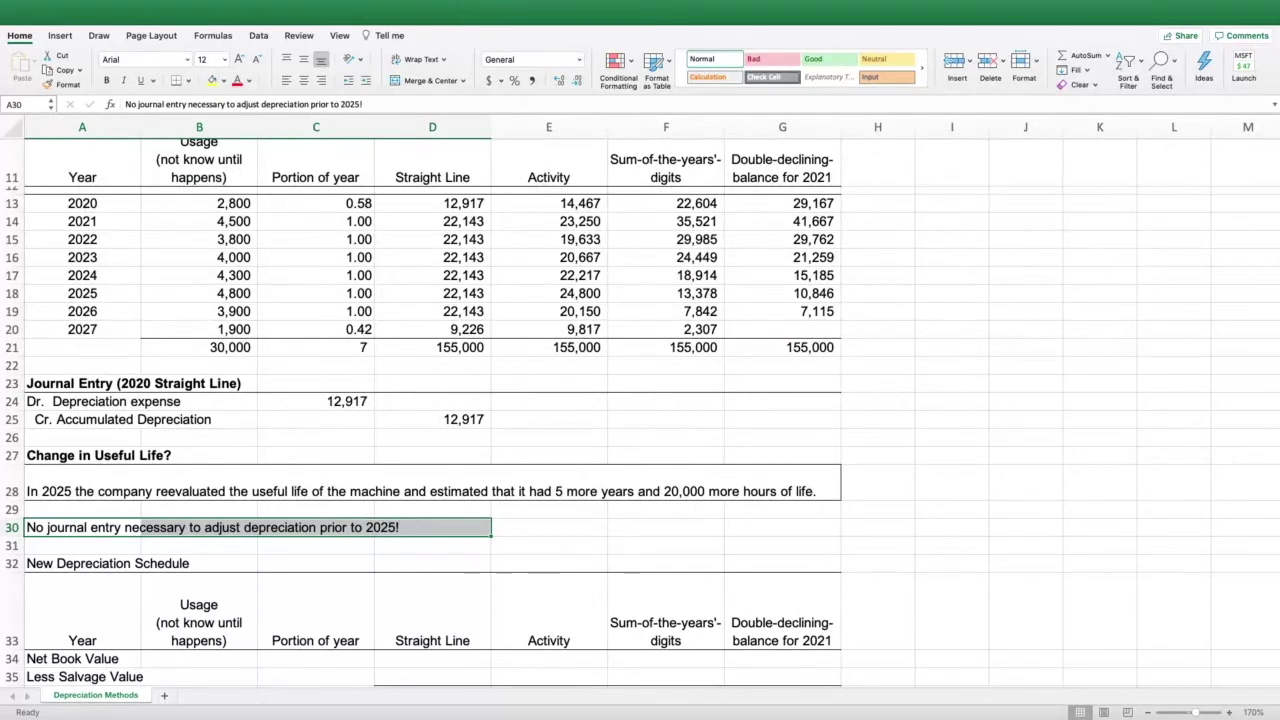
scroll(640, 413, "down", 5)
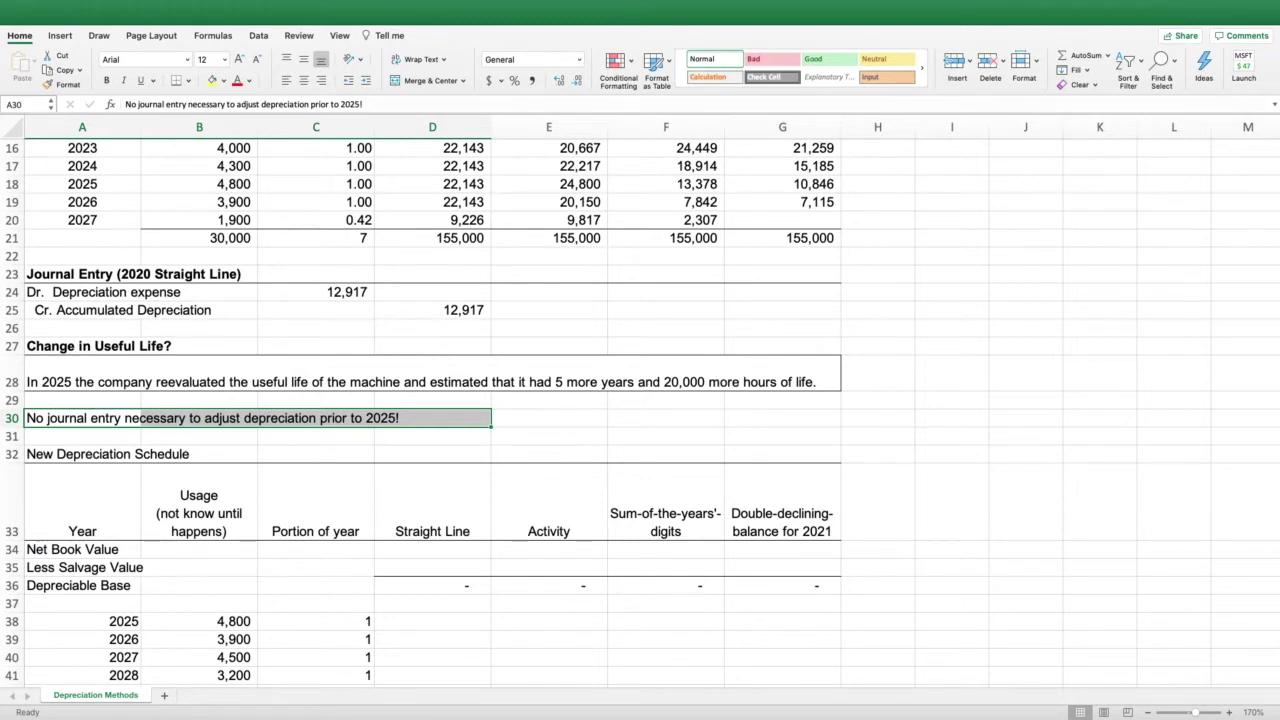
left_click(432, 437)
scroll(432, 437, "down", 3)
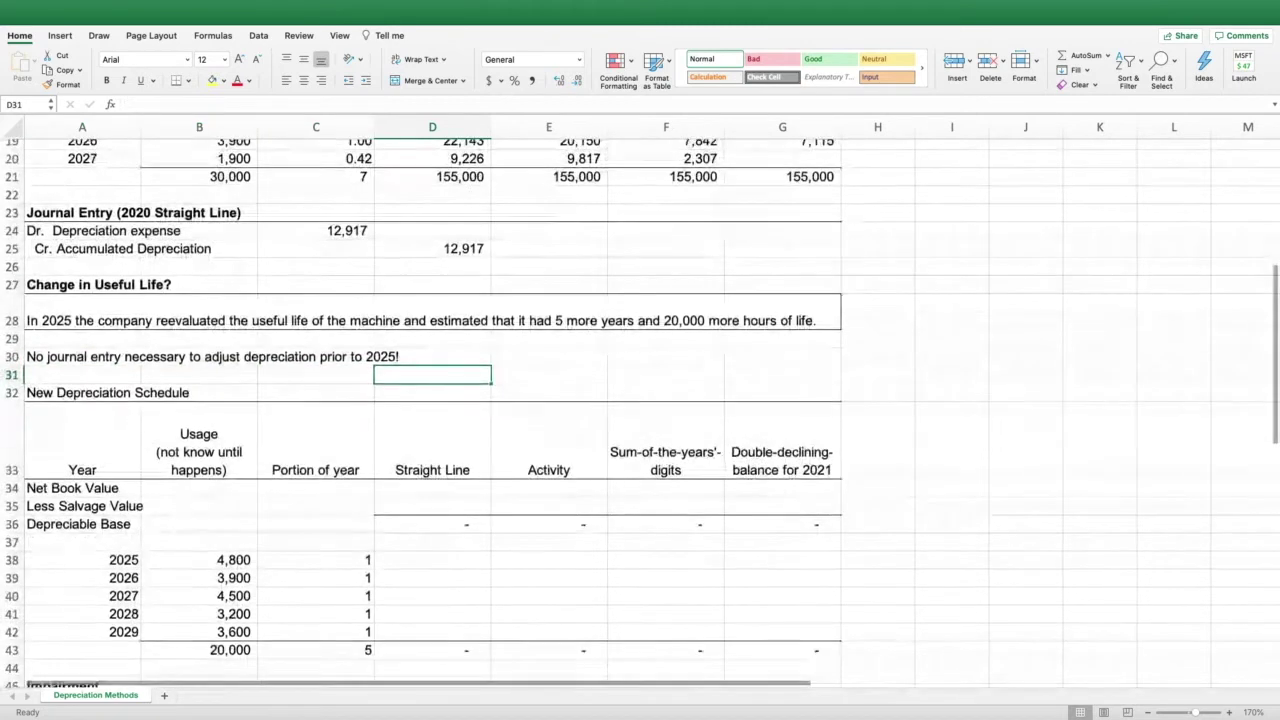
scroll(640, 412, "down", 1)
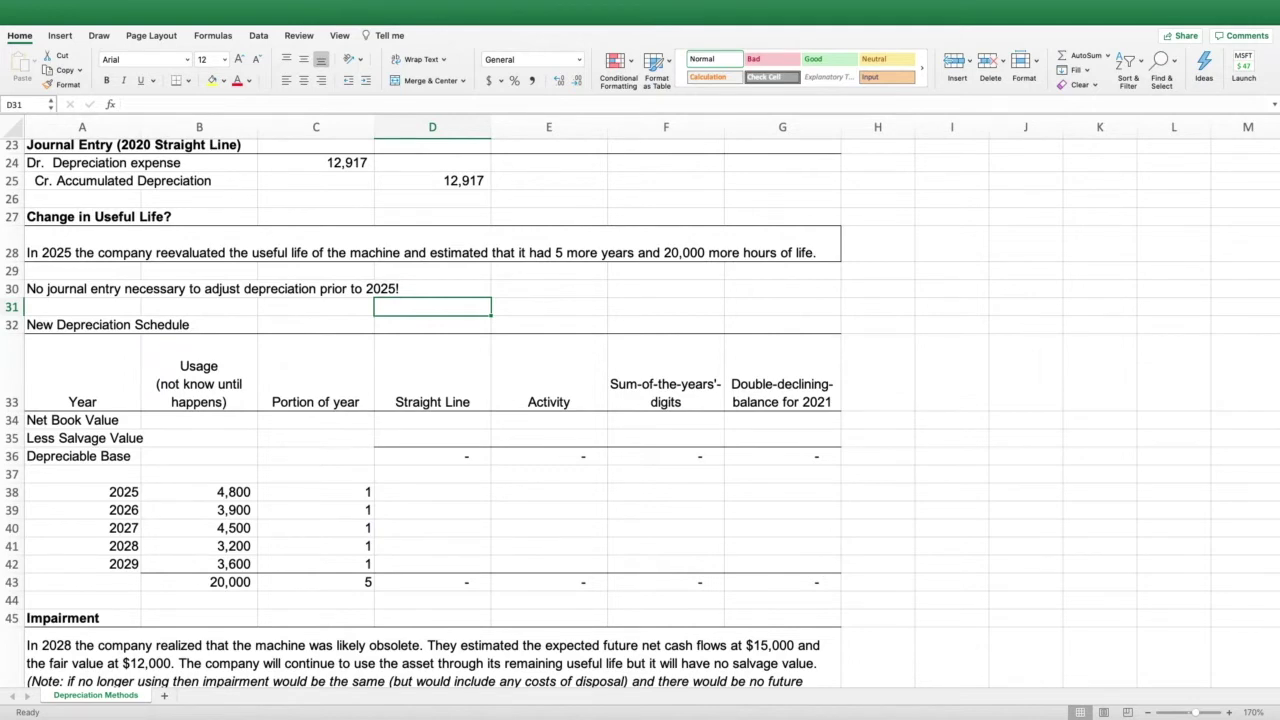
scroll(640, 413, "up", 5)
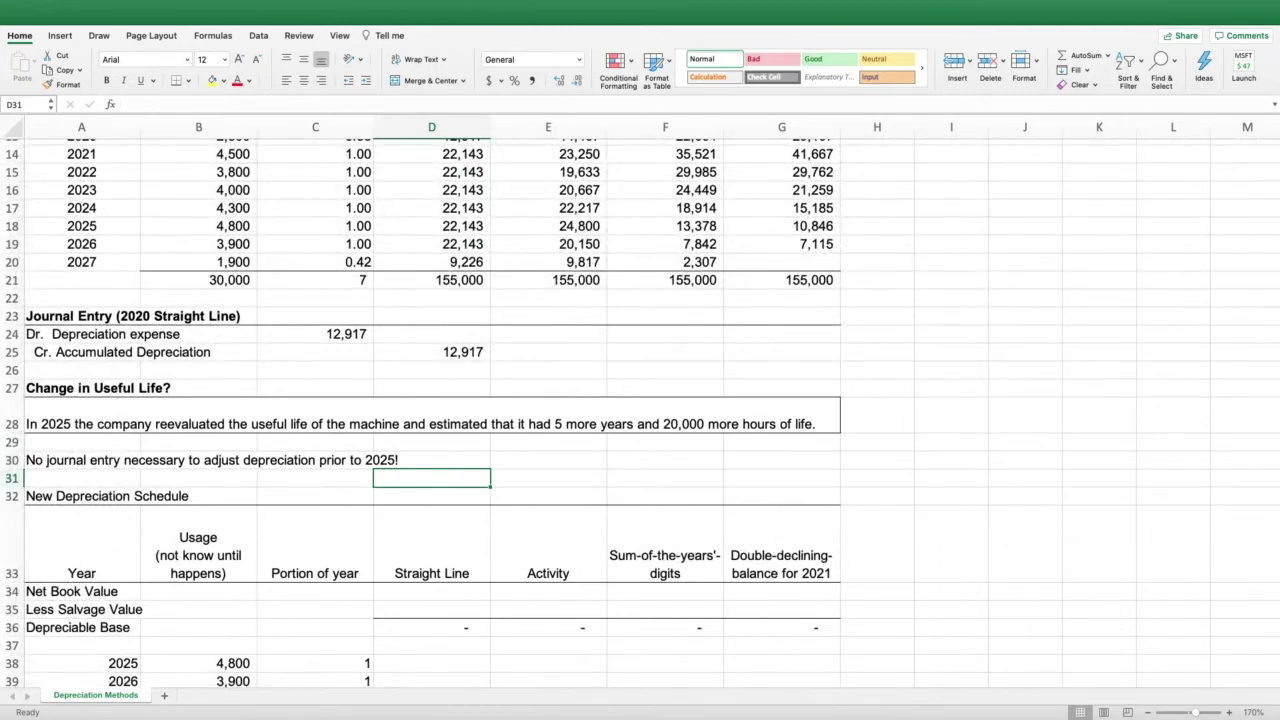
scroll(640, 413, "up", 2)
scroll(640, 413, "down", 2)
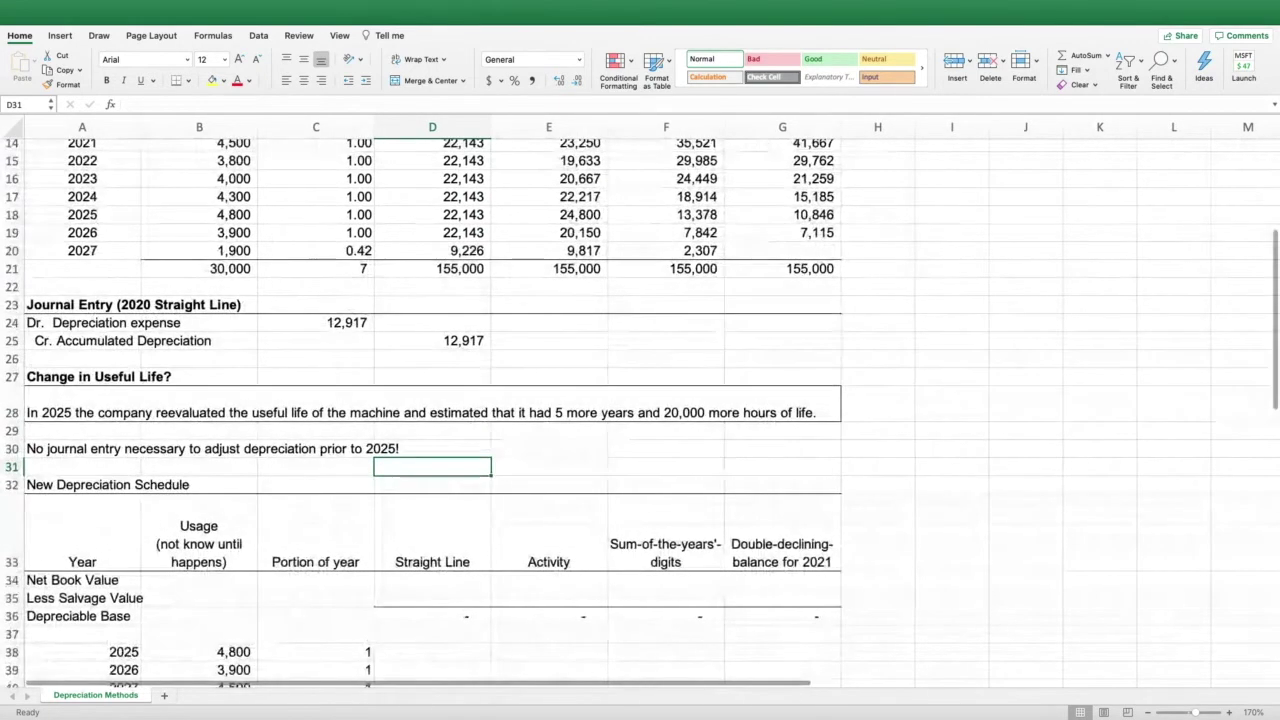
Enter =D6-SUM(D13:D17) in D34 as the straight-line net book value for the new depreciation schedule.
key("Down")
key("Down")
key("Down")
type("=")
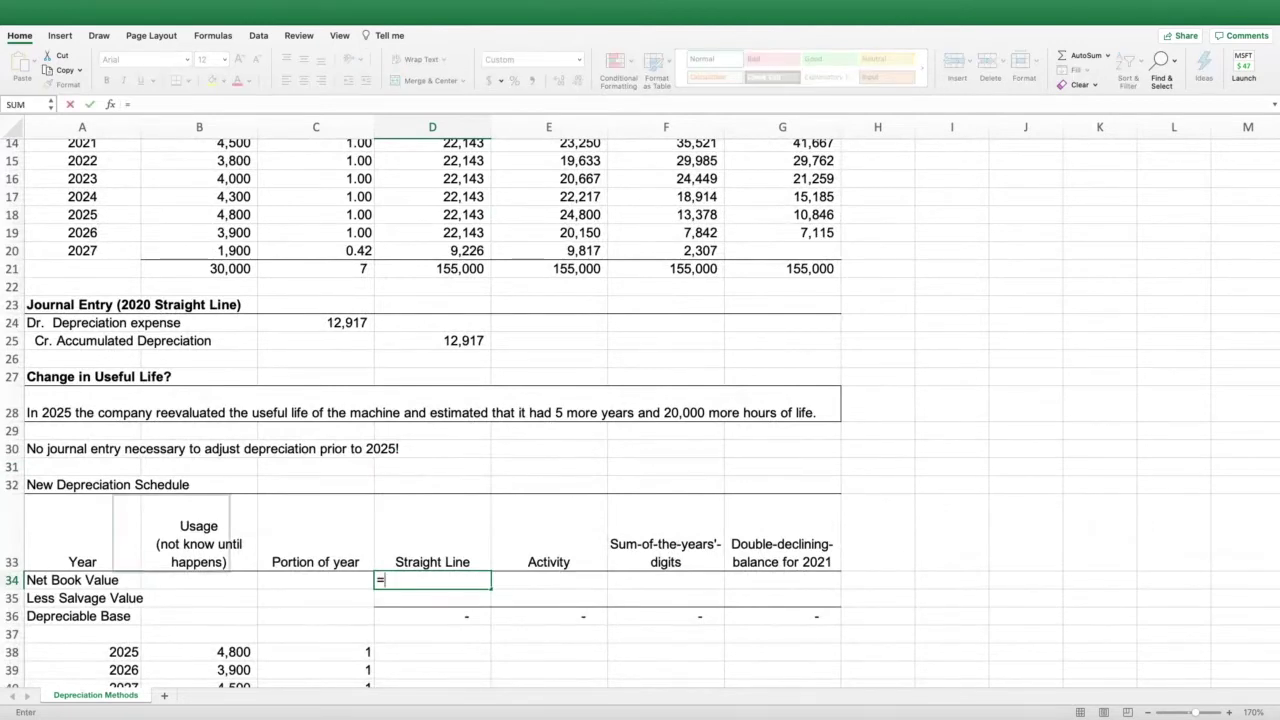
scroll(640, 413, "up", 2)
scroll(640, 413, "up", 3)
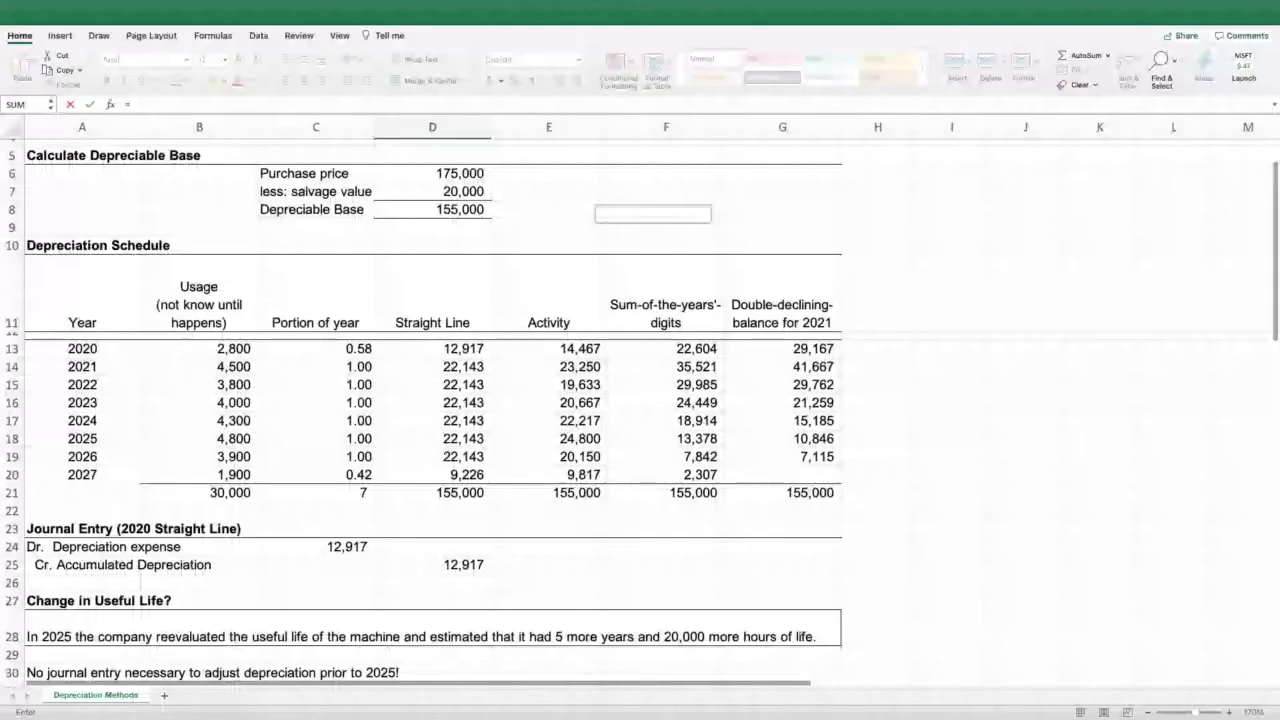
left_click(432, 173)
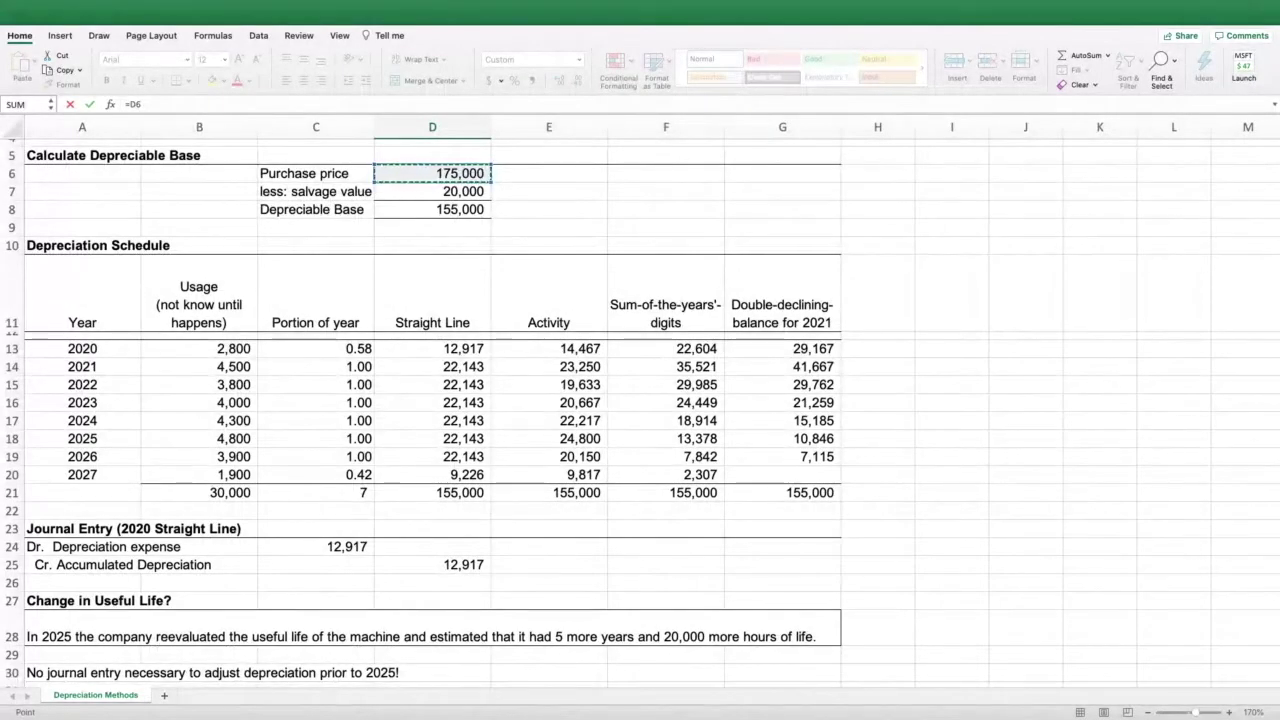
type("sum")
key("BackSpace")
key("BackSpace")
key("BackSpace")
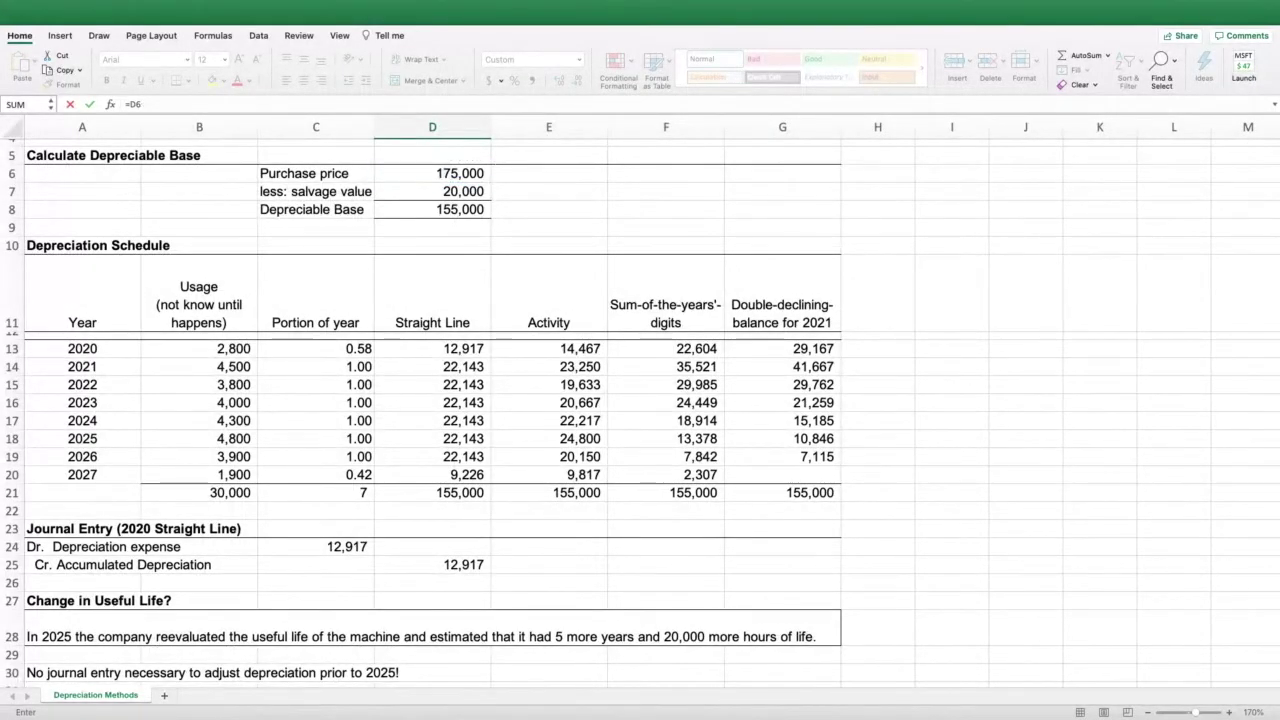
type("-sum(")
left_click_drag(432, 348, 432, 402)
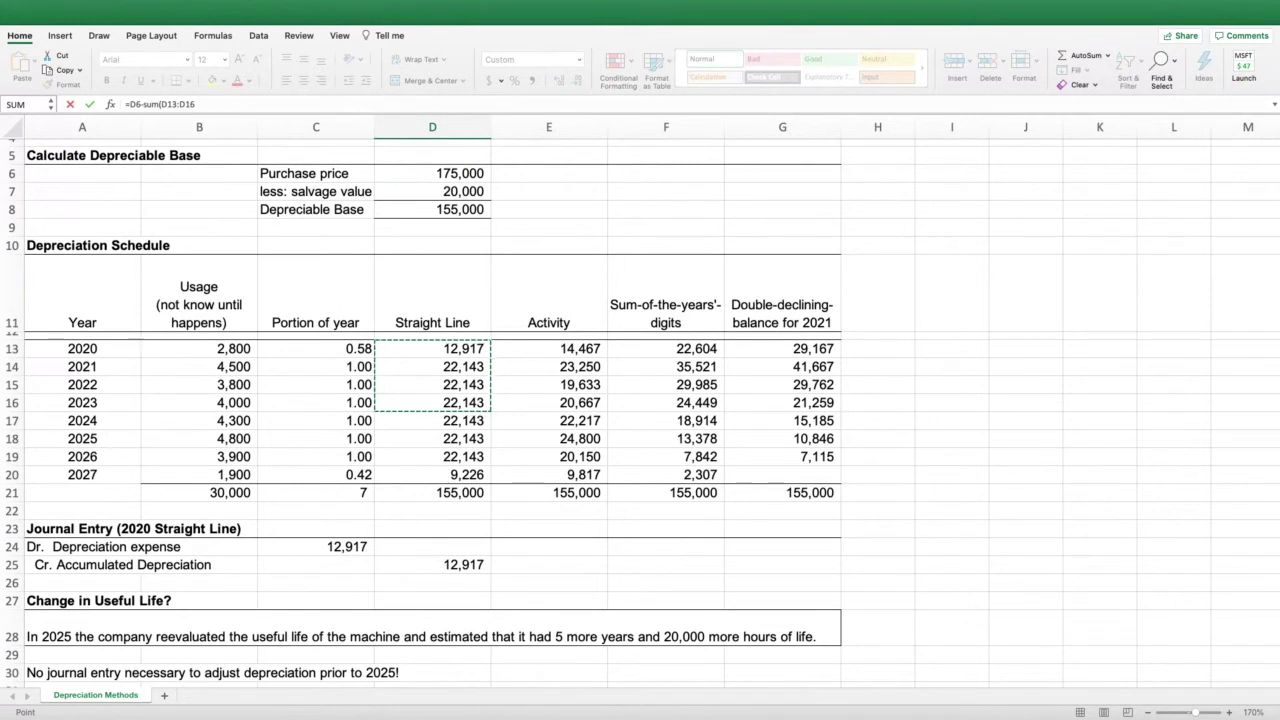
left_click_drag(432, 402, 432, 420)
type(")")
key("Return")
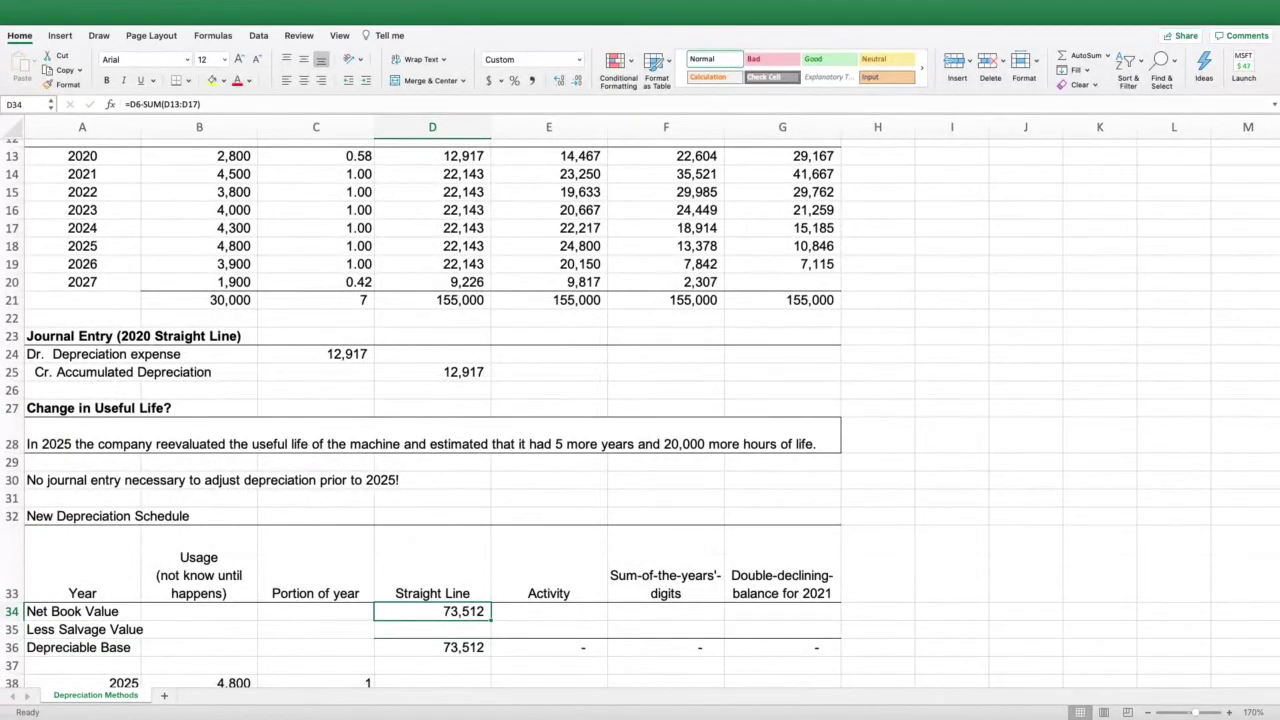
Make the purchase price reference in the D34 net book value formula absolute as $D$6.
scroll(640, 400, "down", 3)
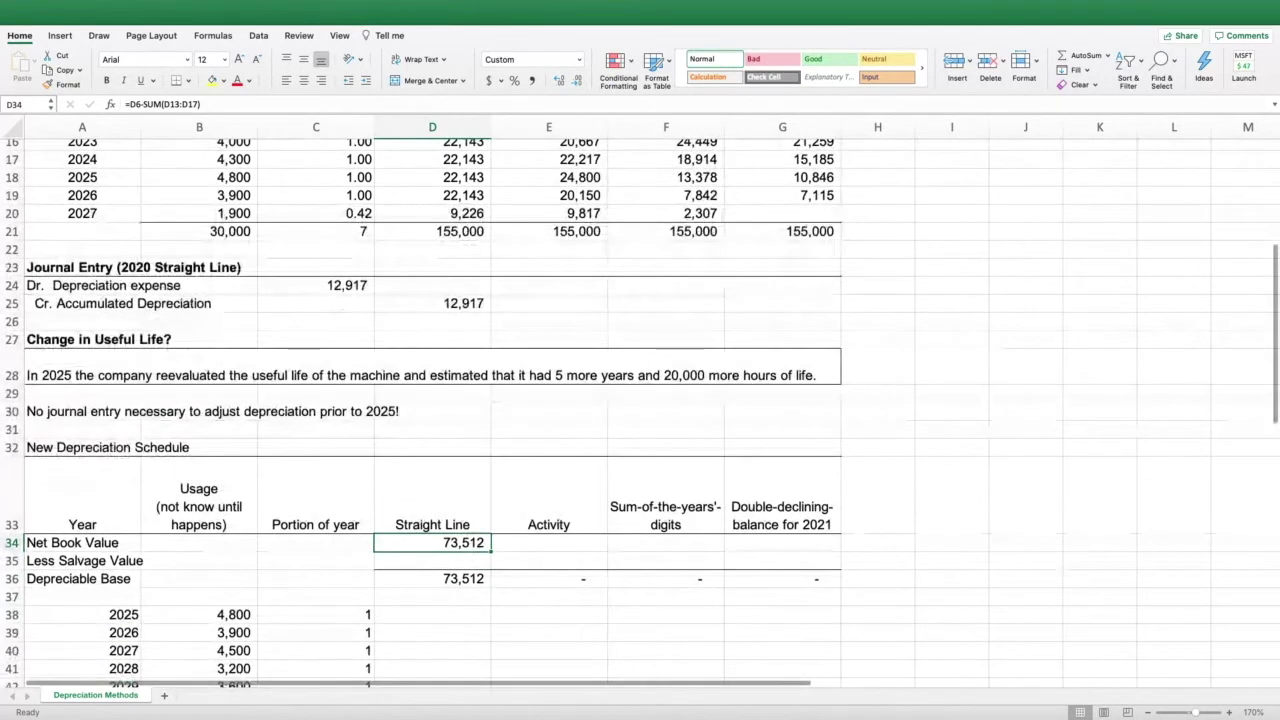
key("F2")
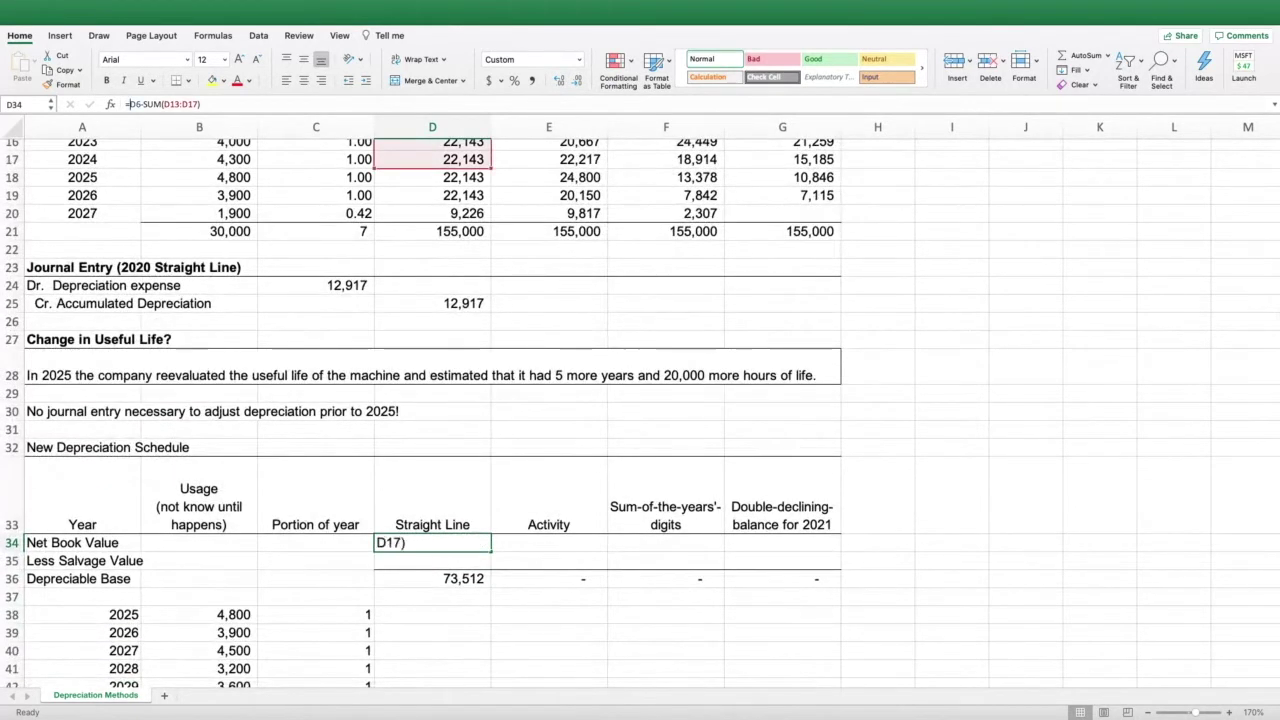
type("$")
key("Right")
type("$")
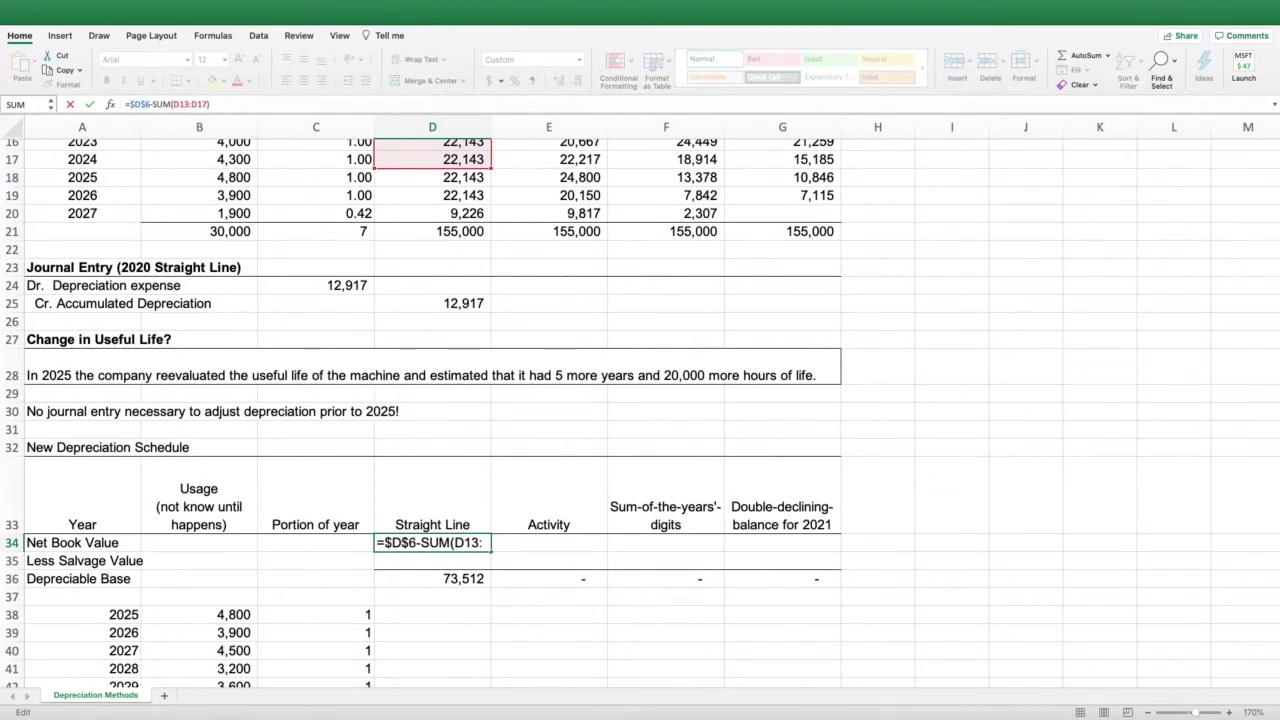
key("Return")
Fill the net book value formula from D34 across to G34 for the other three methods.
left_click(432, 543)
left_click_drag(491, 551, 832, 549)
left_click(951, 542)
Check which cells the copied net book value formulas in E34 and F34 reference in the original schedule.
left_click(548, 542)
double_click(548, 542)
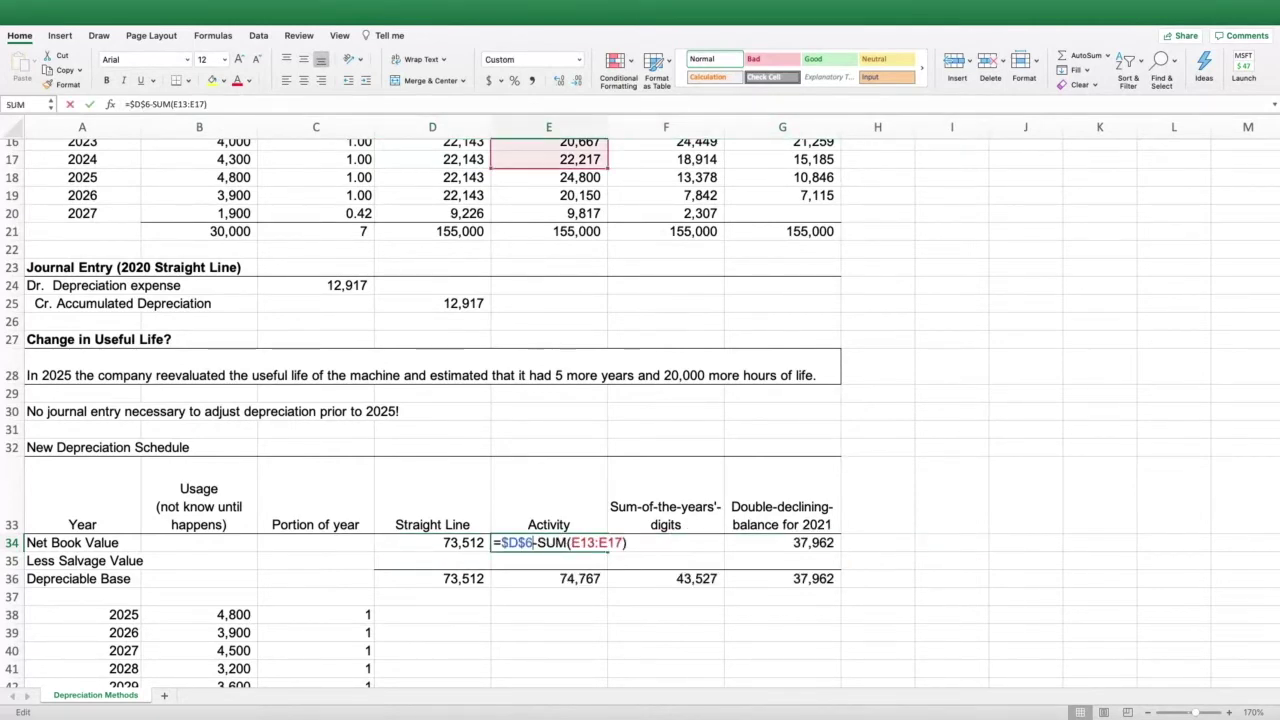
scroll(548, 400, "up", 3)
scroll(548, 400, "up", 4)
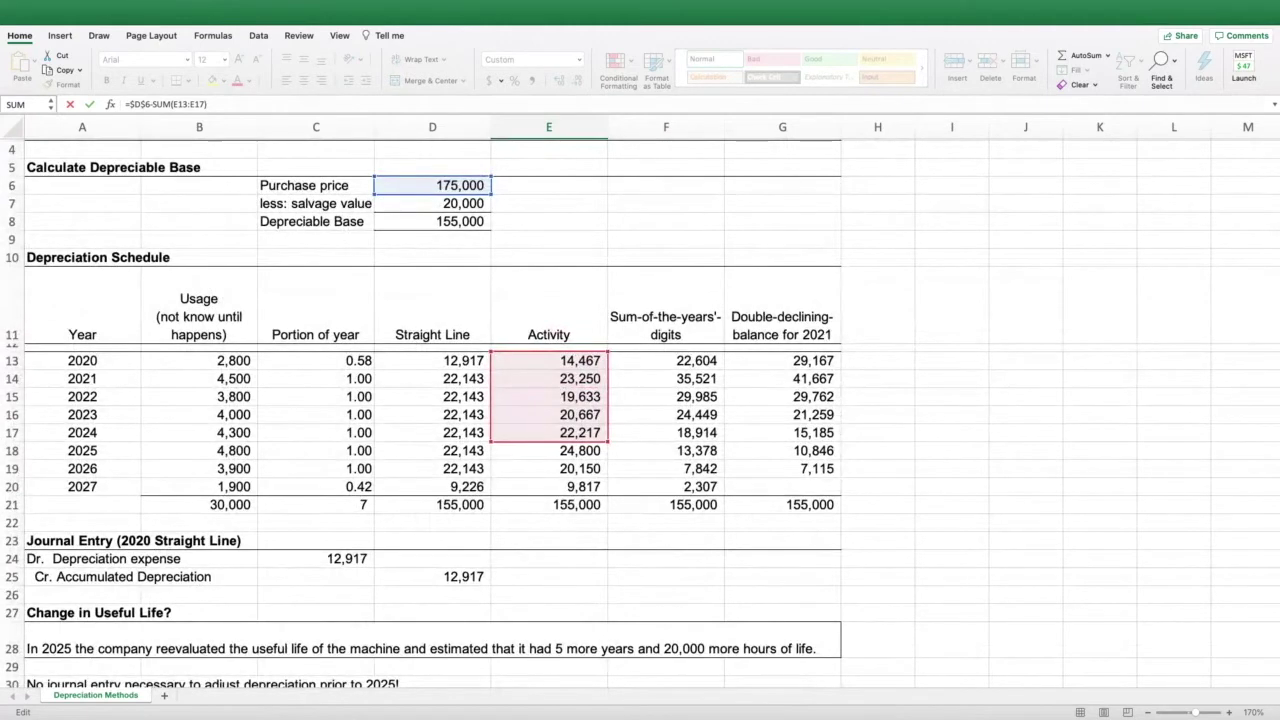
key("Return")
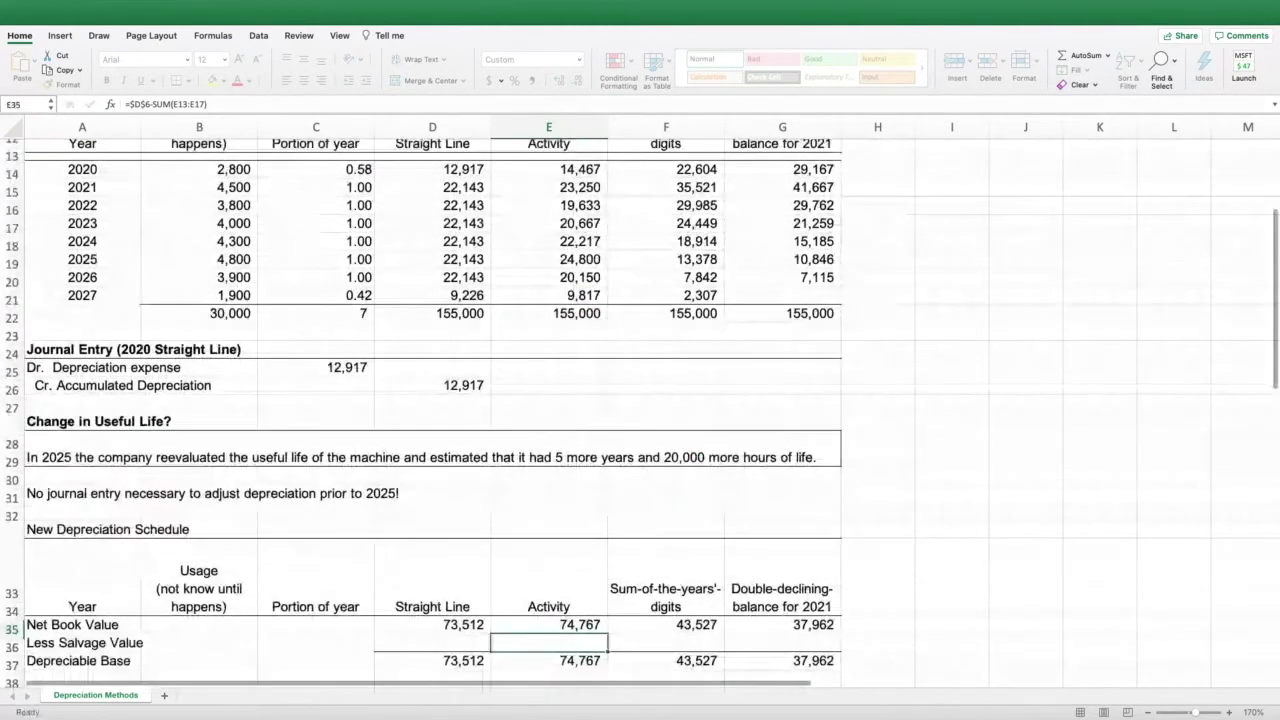
double_click(666, 611)
scroll(432, 400, "up", 5)
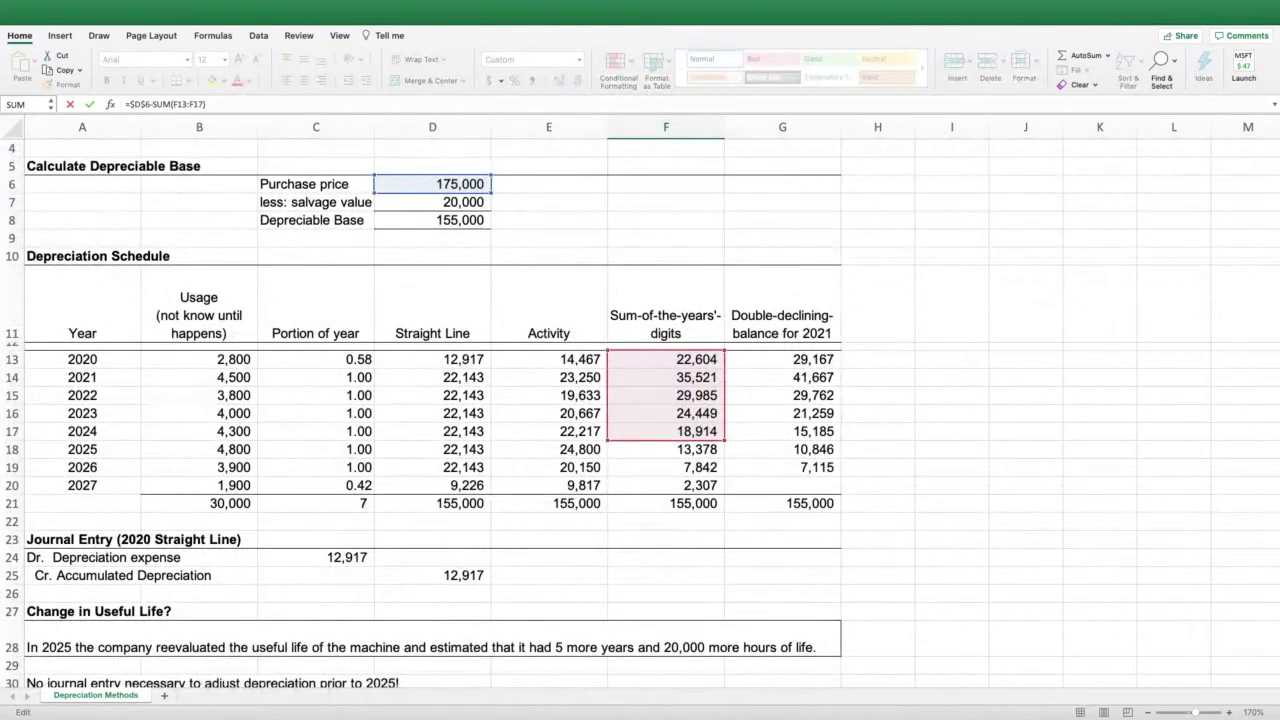
scroll(432, 400, "down", 7)
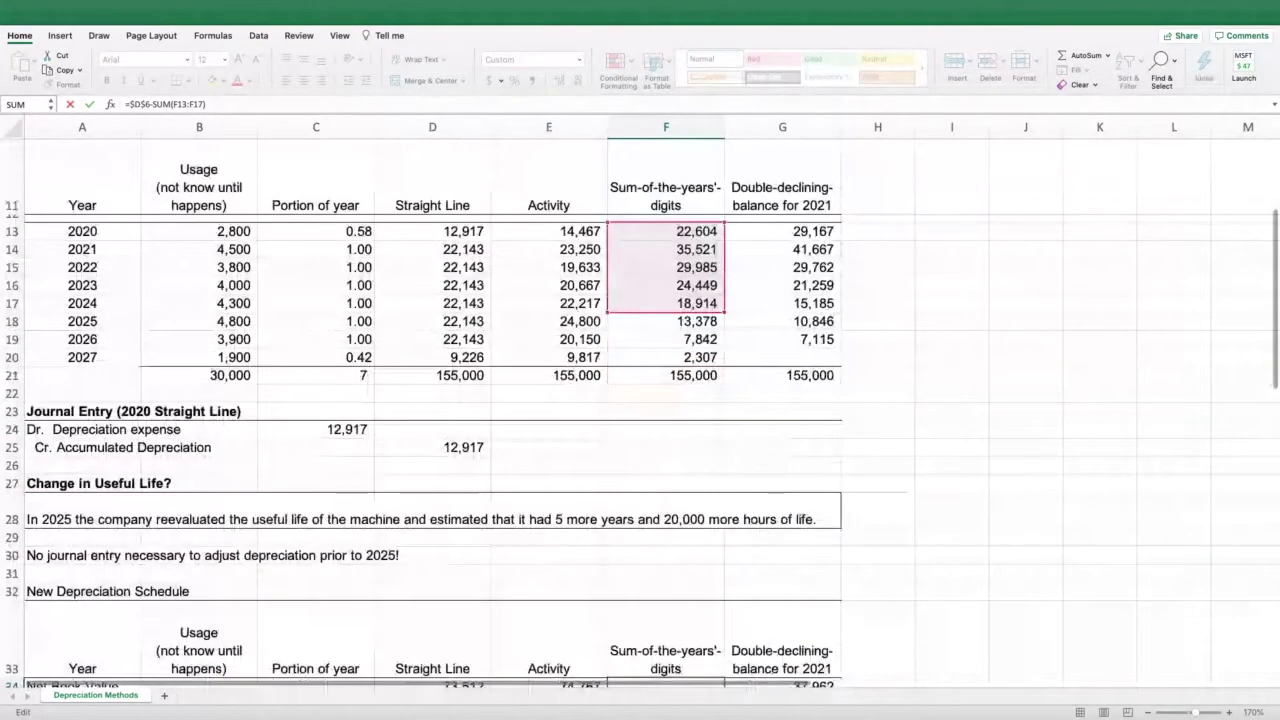
key("Return")
Compare the net book values in D34:G34 across the methods, focusing on sum-of-the-years'-digits and double-declining-balance.
left_click(878, 504)
left_click_drag(432, 503, 800, 503)
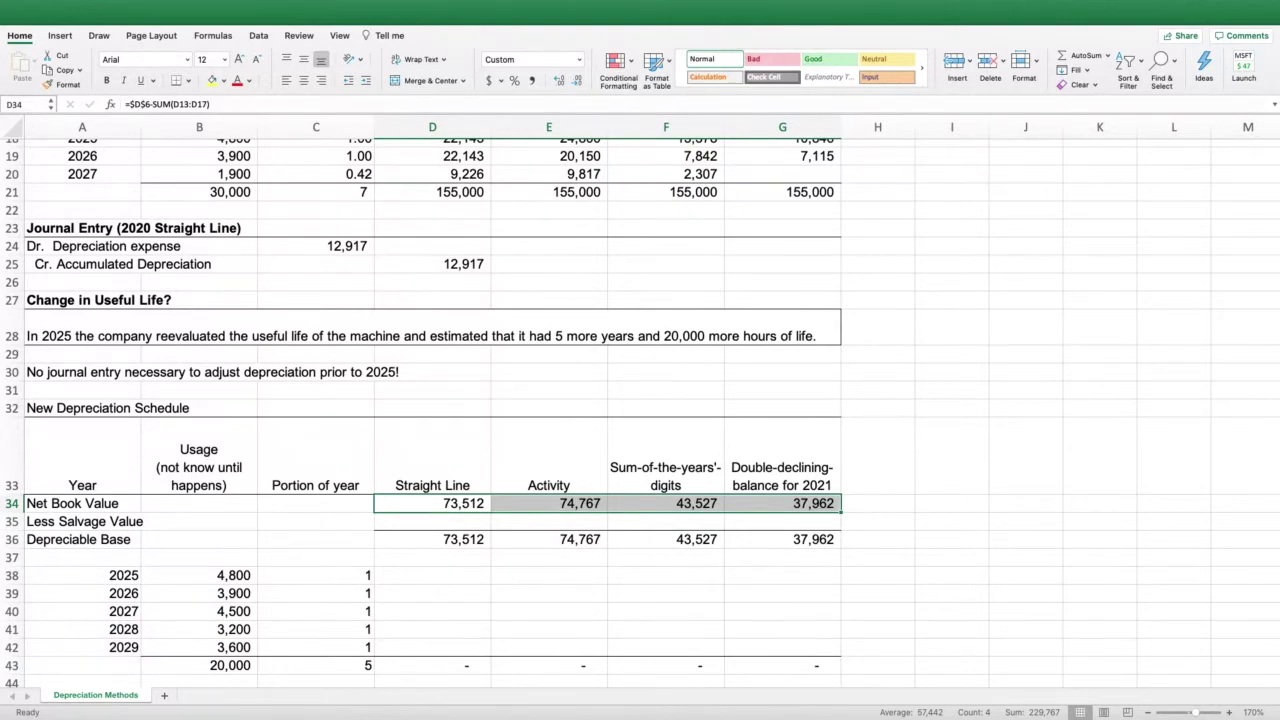
left_click(878, 457)
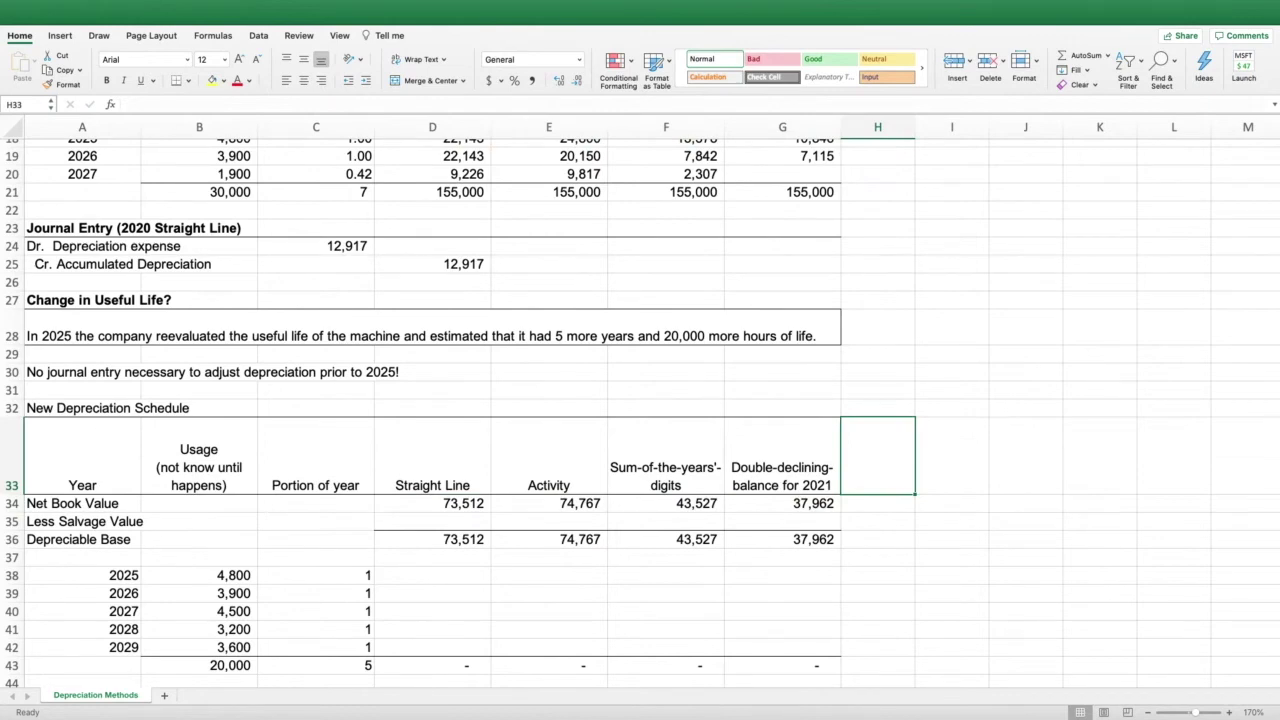
scroll(640, 400, "up", 4)
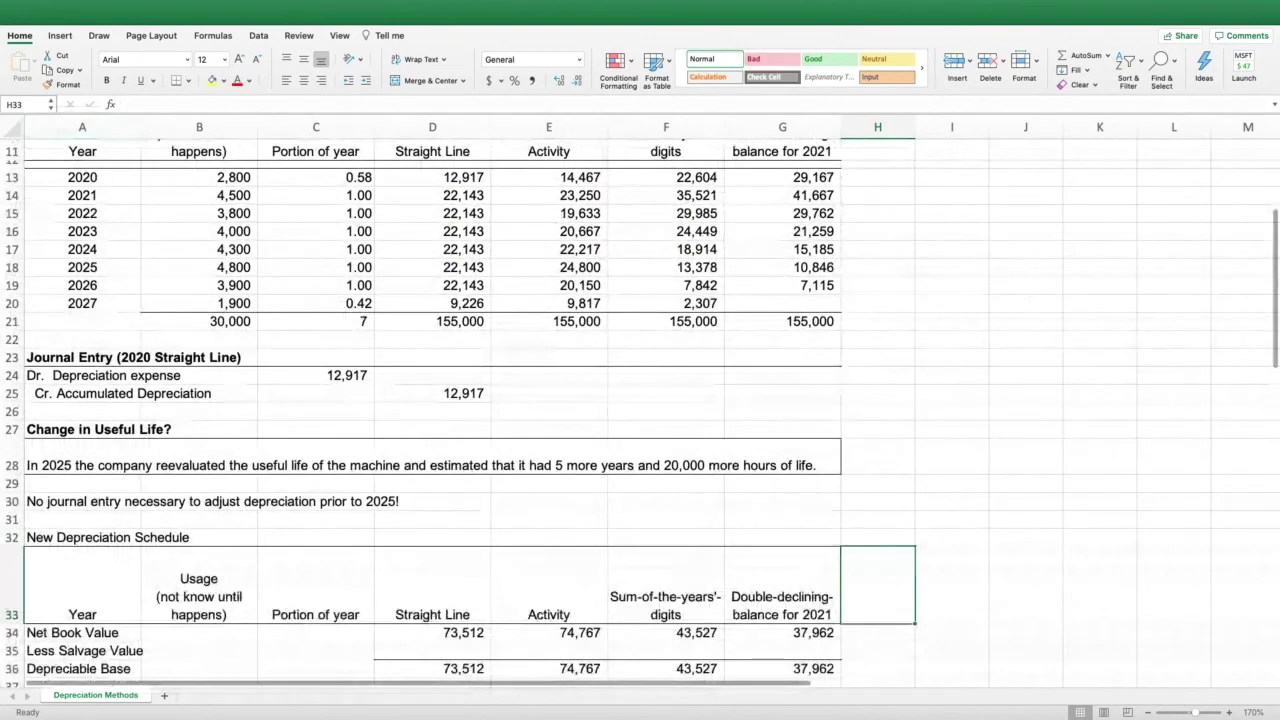
scroll(640, 412, "down", 1)
scroll(640, 400, "down", 5)
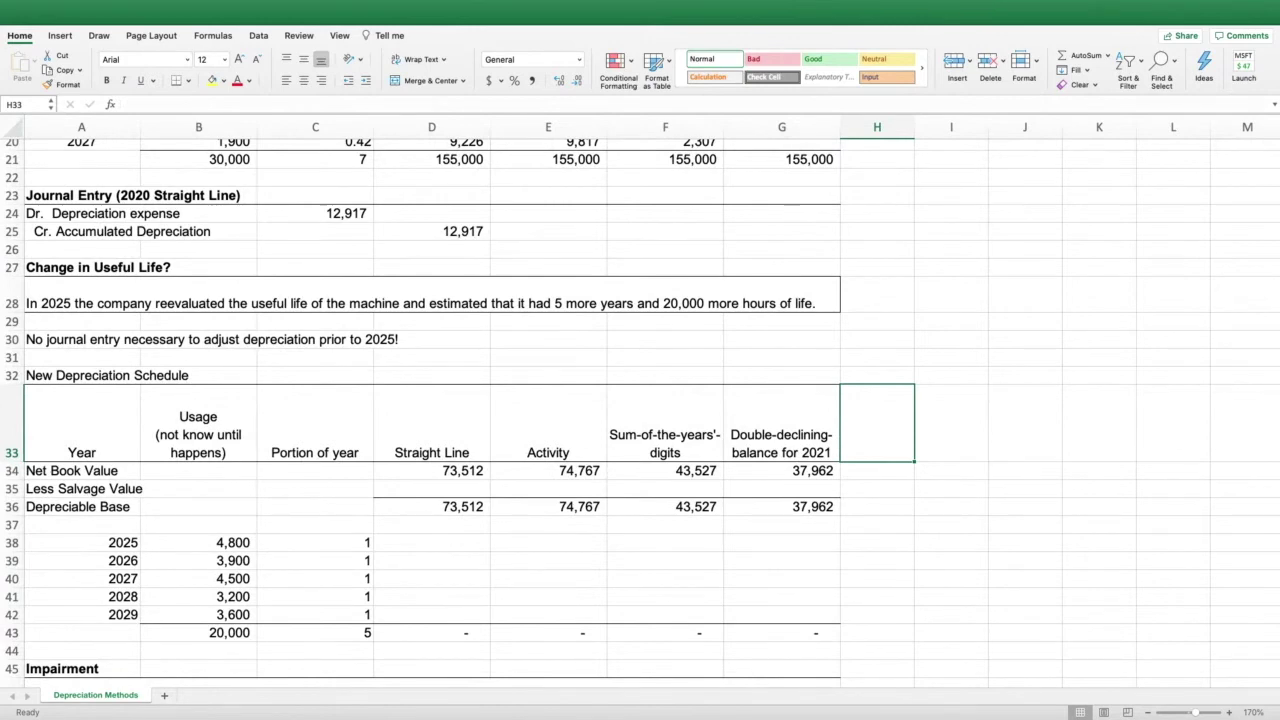
left_click_drag(666, 471, 782, 471)
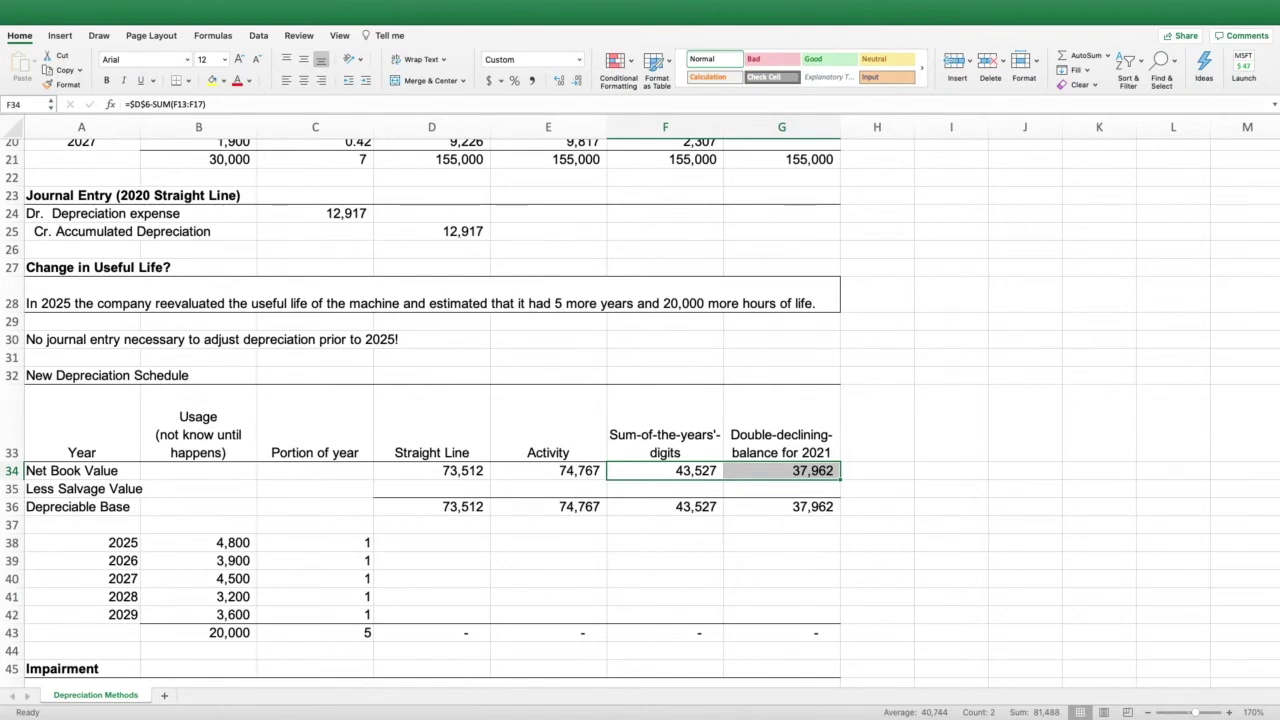
scroll(782, 510, "up", 1)
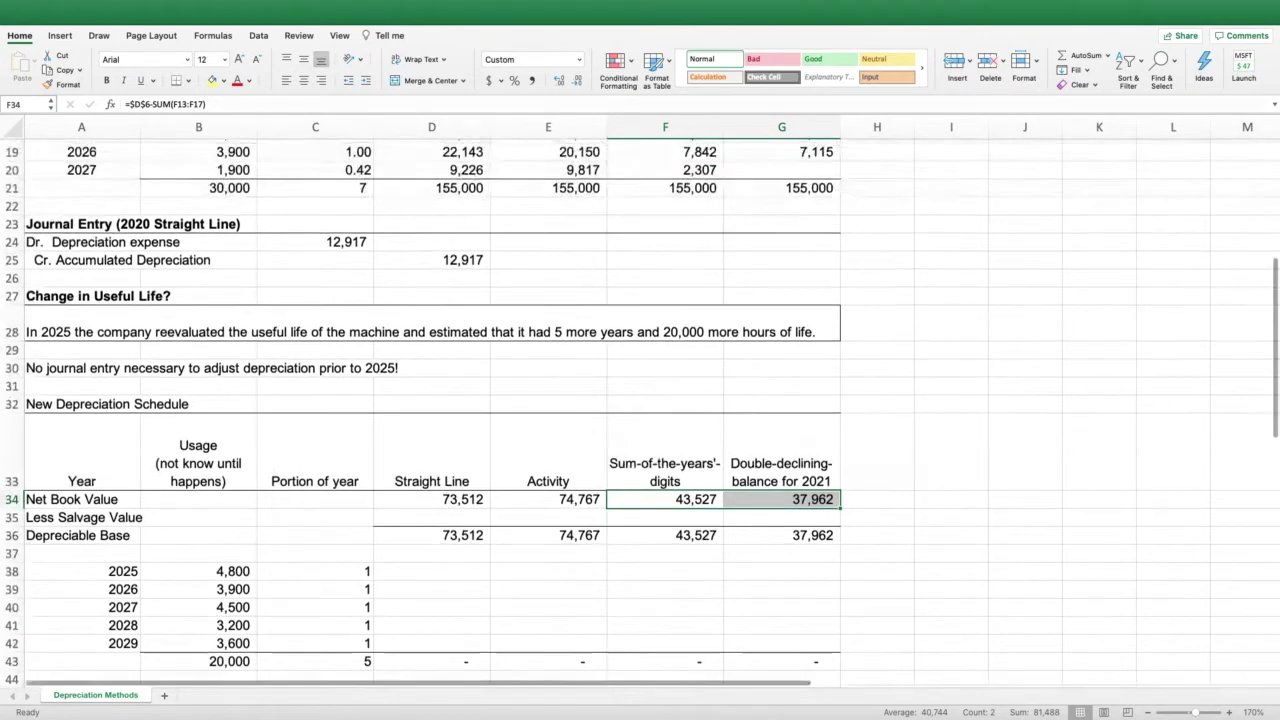
scroll(782, 510, "down", 4)
left_click(782, 510)
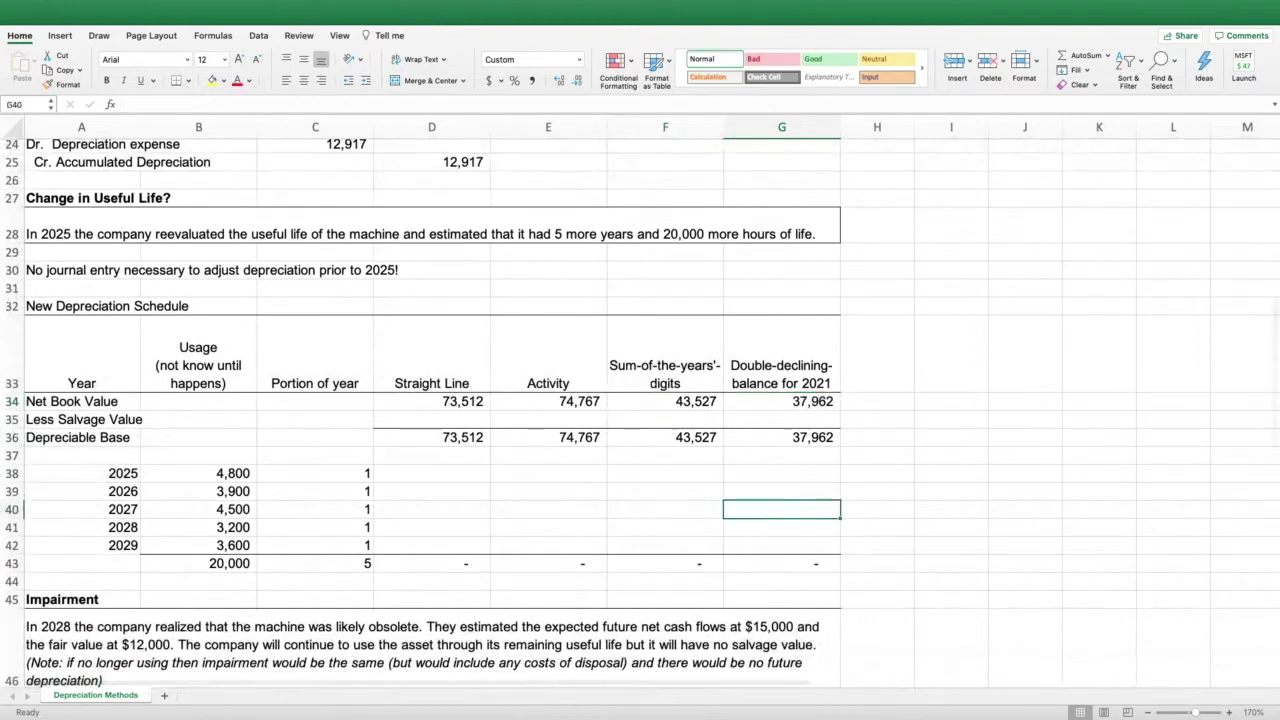
Enter a salvage value of 20000 in D35 and copy it across to G35 for the other three methods.
left_click(432, 420)
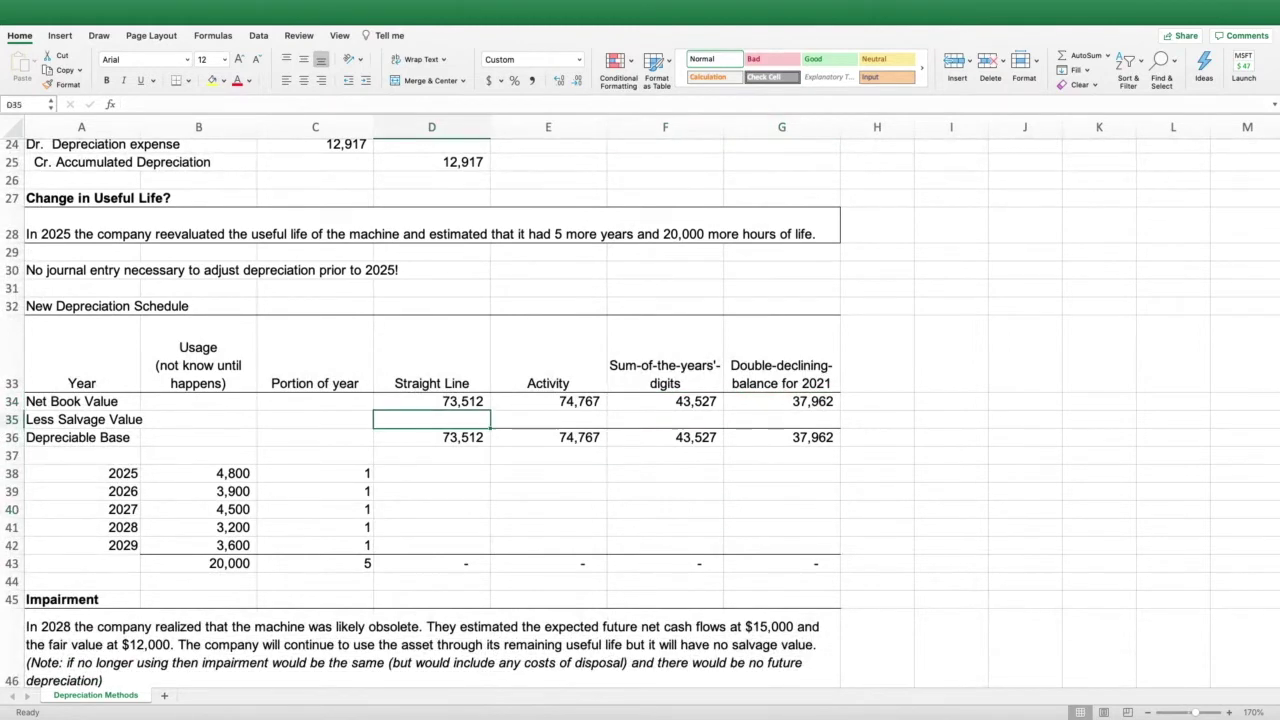
type("20000")
key("Return")
key("Up")
key("ctrl+c")
key("shift+Right")
key("shift+Right")
key("shift+Right")
key("ctrl+v")
left_click(951, 437)
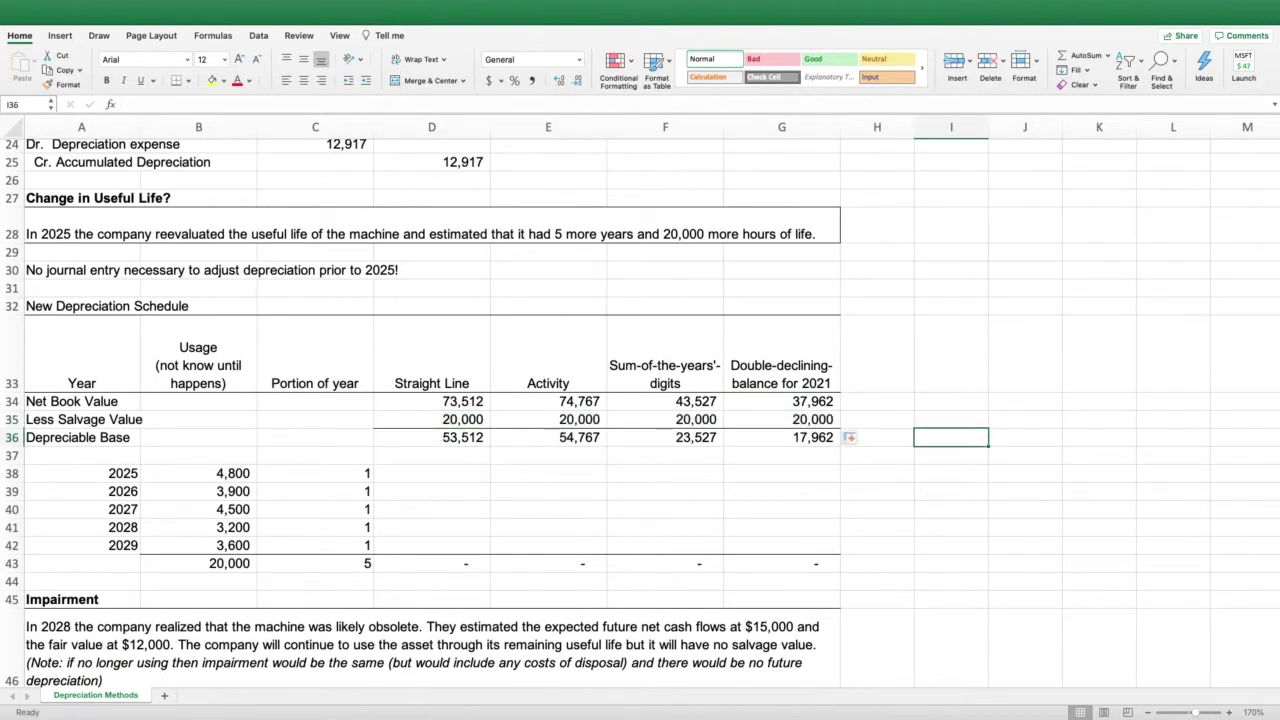
left_click_drag(432, 437, 782, 437)
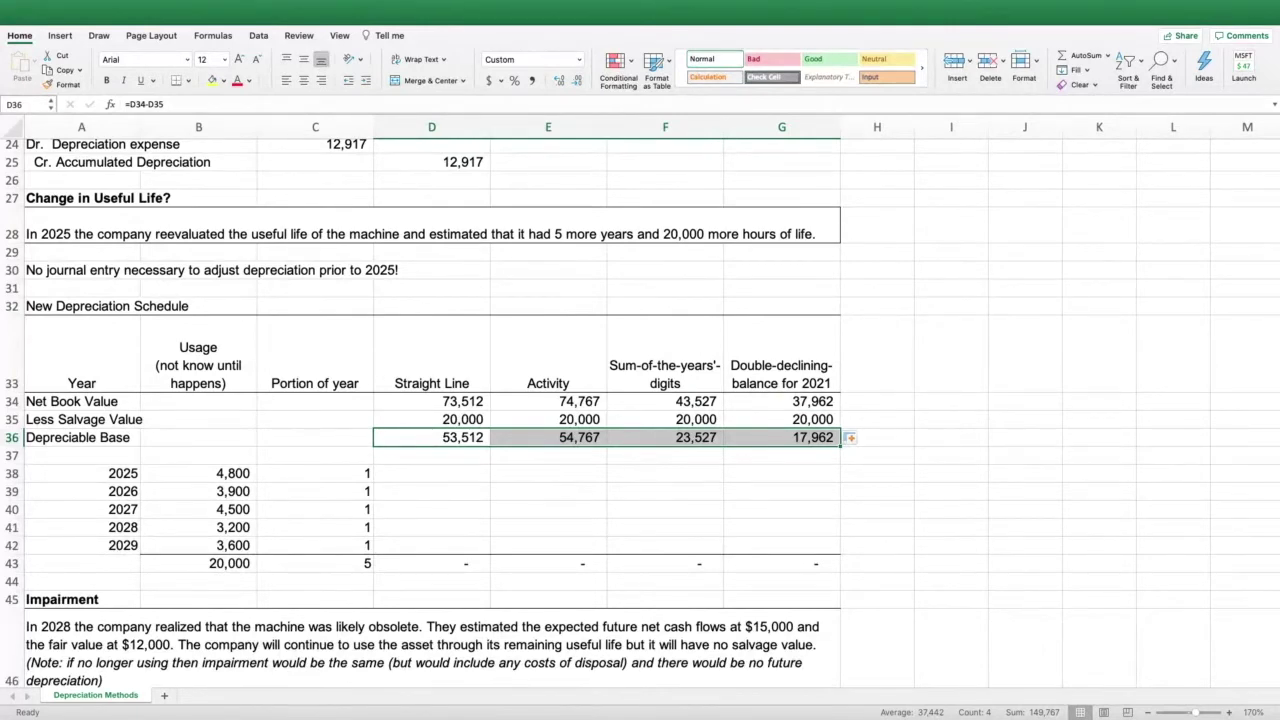
Enter the 2025 straight-line depreciation formula =D36/5 in D38.
left_click(431, 473)
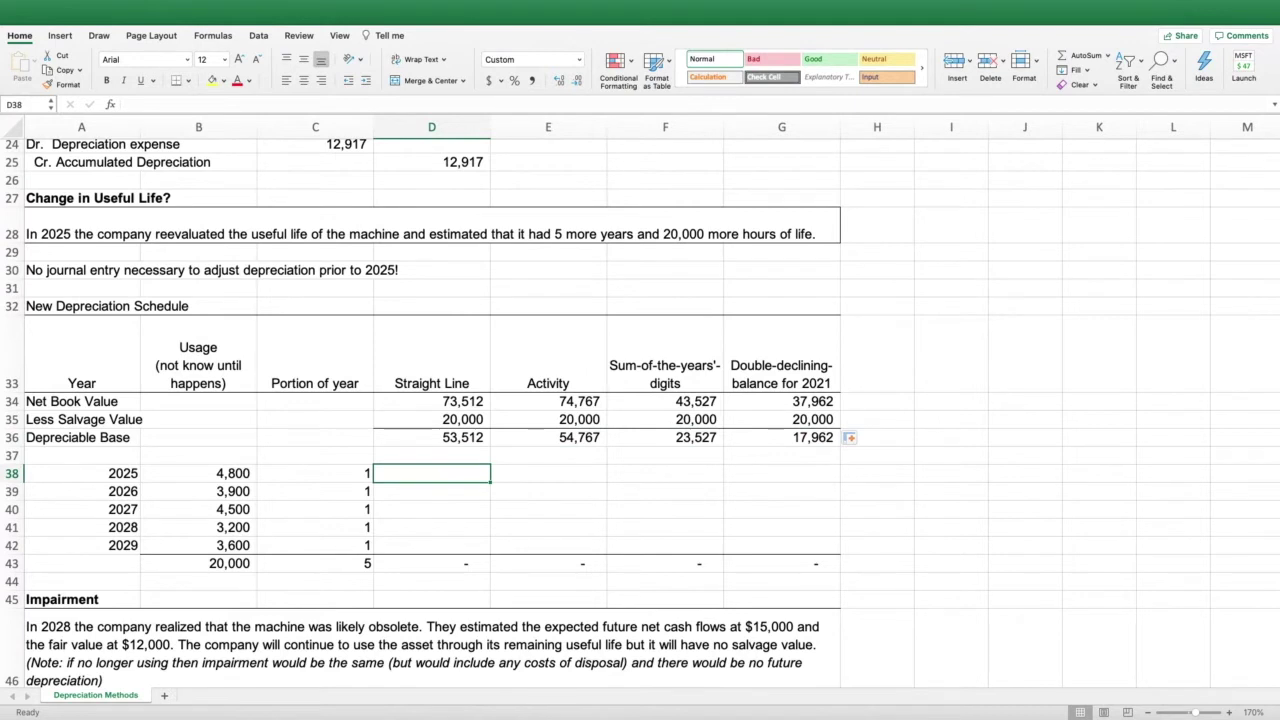
left_click(431, 437)
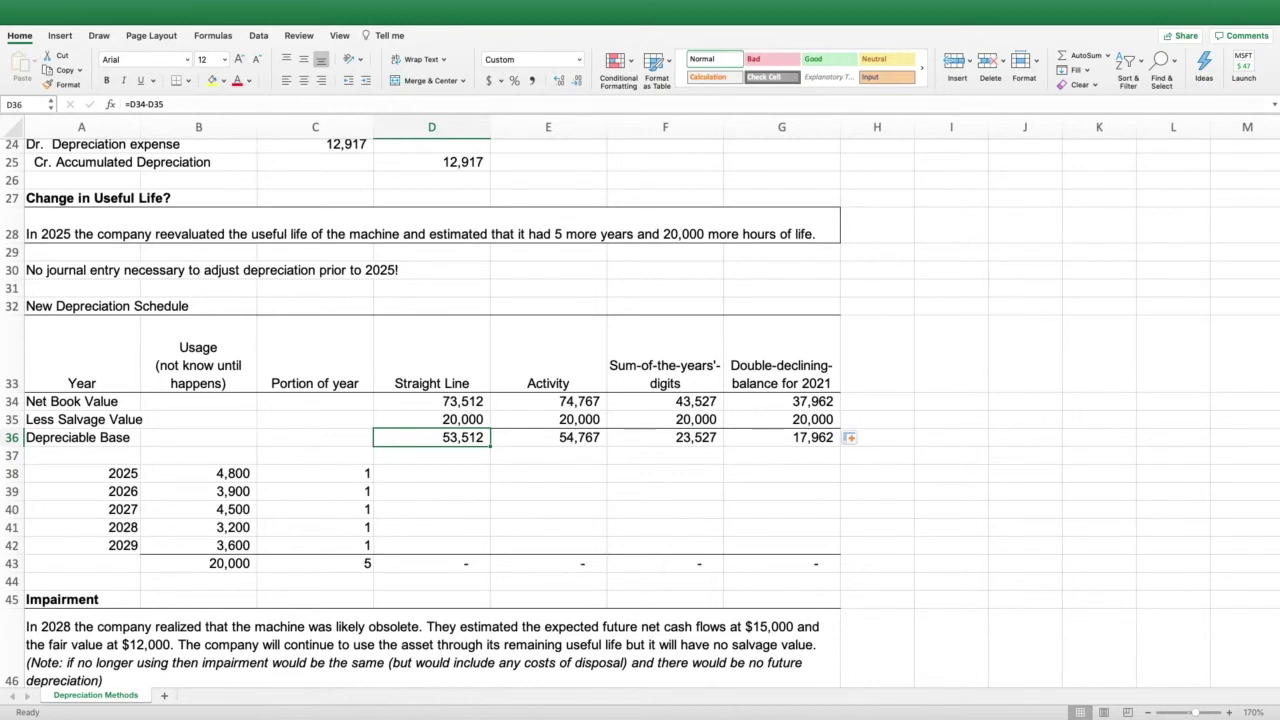
left_click(431, 473)
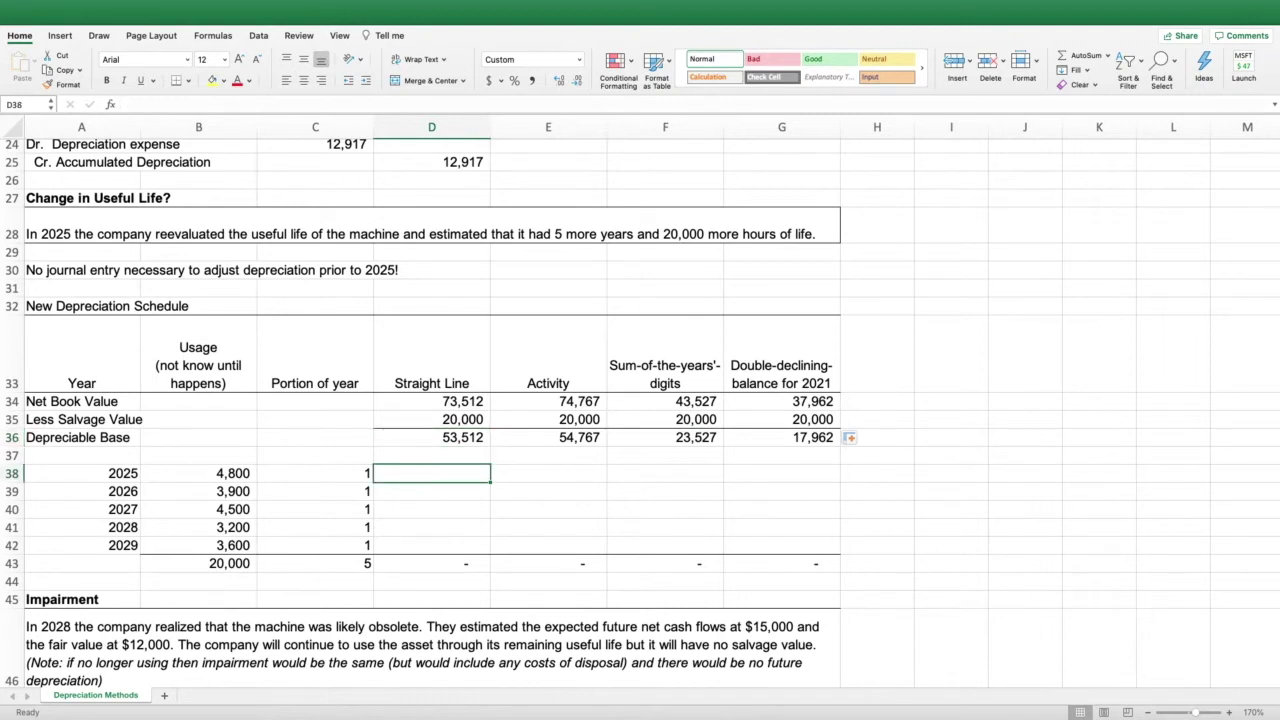
type("=")
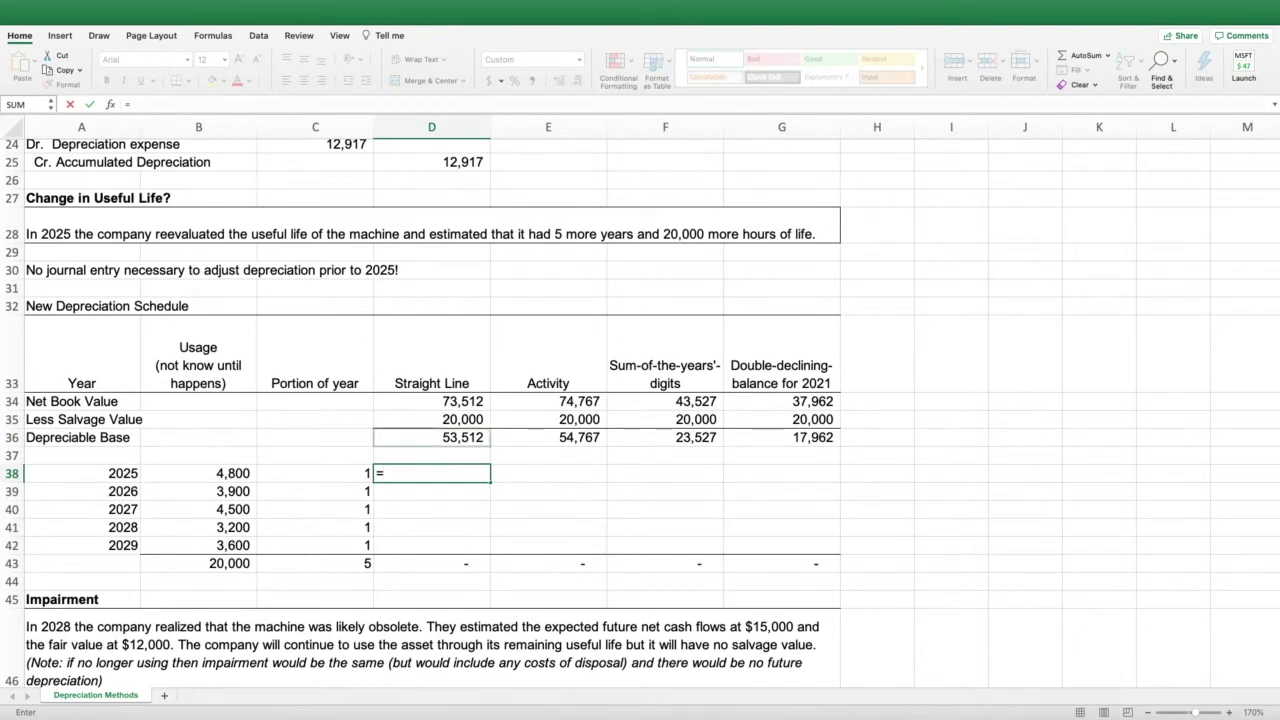
key("Up")
key("Up")
type("/")
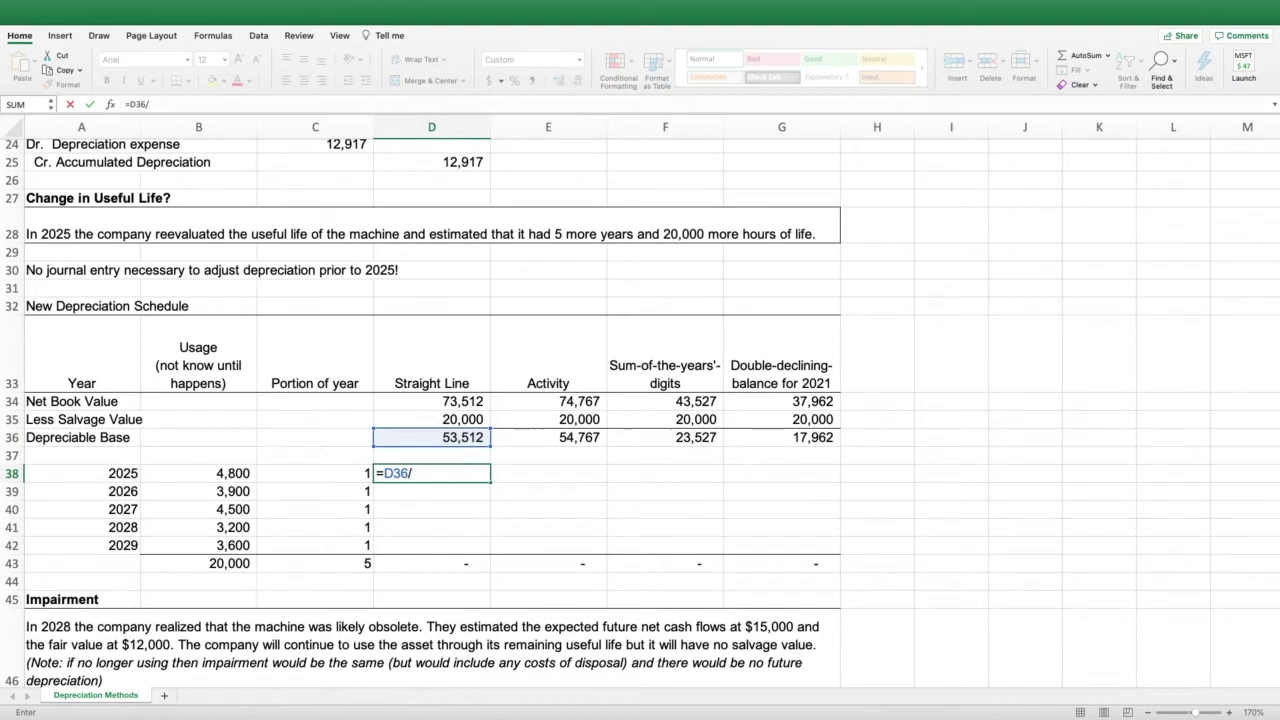
type("5")
key("Return")
left_click_drag(315, 473, 315, 545)
Make the depreciable base reference in D38 absolute as $D$36 and fill the formula down to D42 for 2029.
left_click(431, 473)
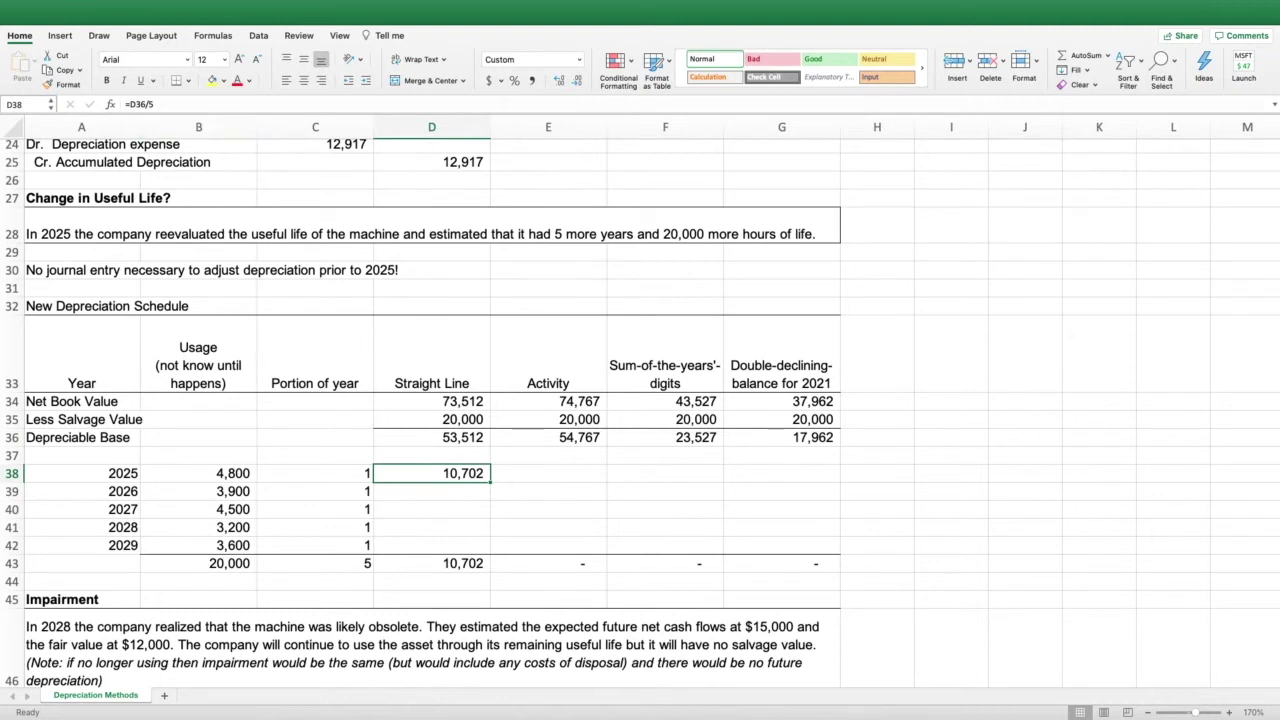
key("F2")
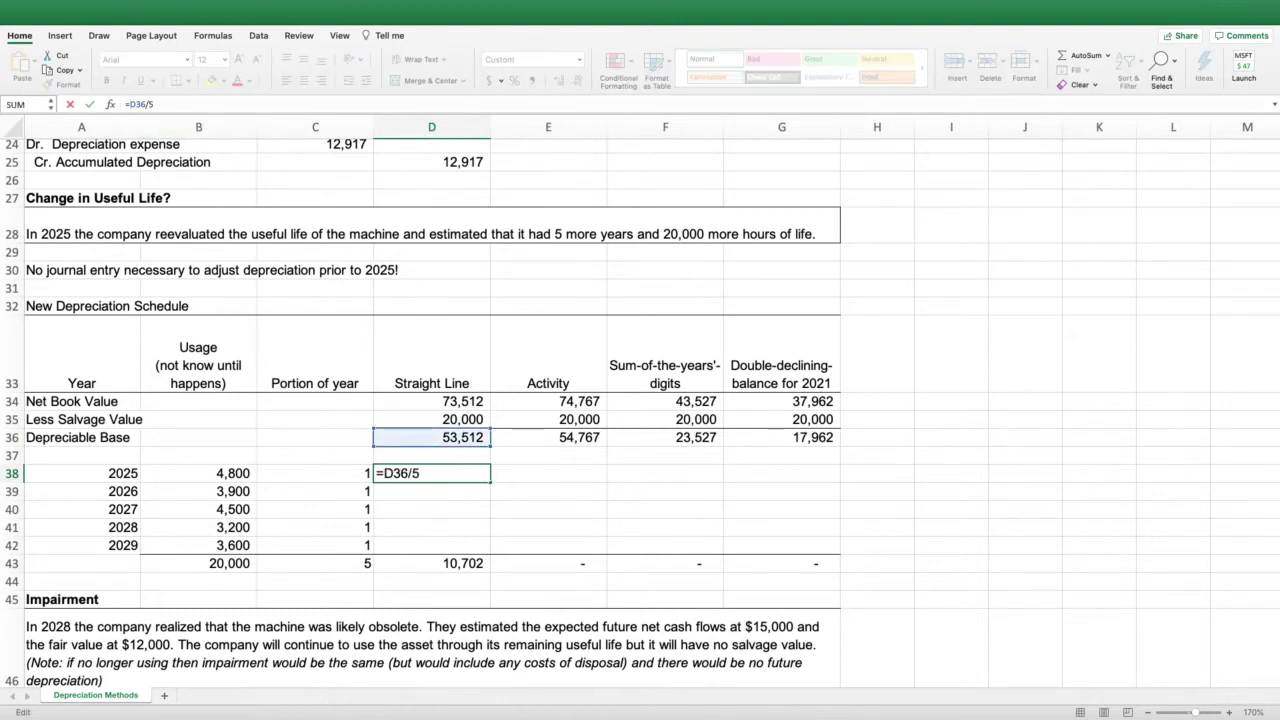
type("$")
key("Right")
type("$")
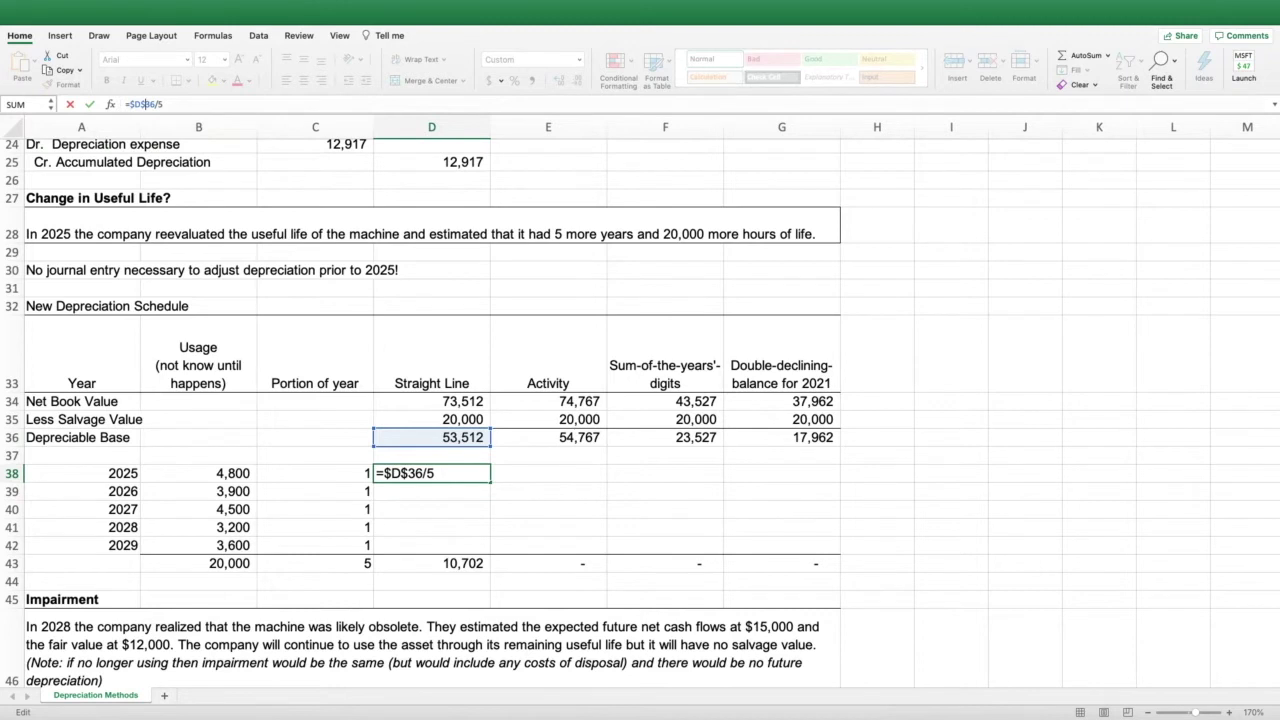
key("Return")
left_click(502, 474)
left_click(475, 474)
left_click_drag(490, 482, 490, 548)
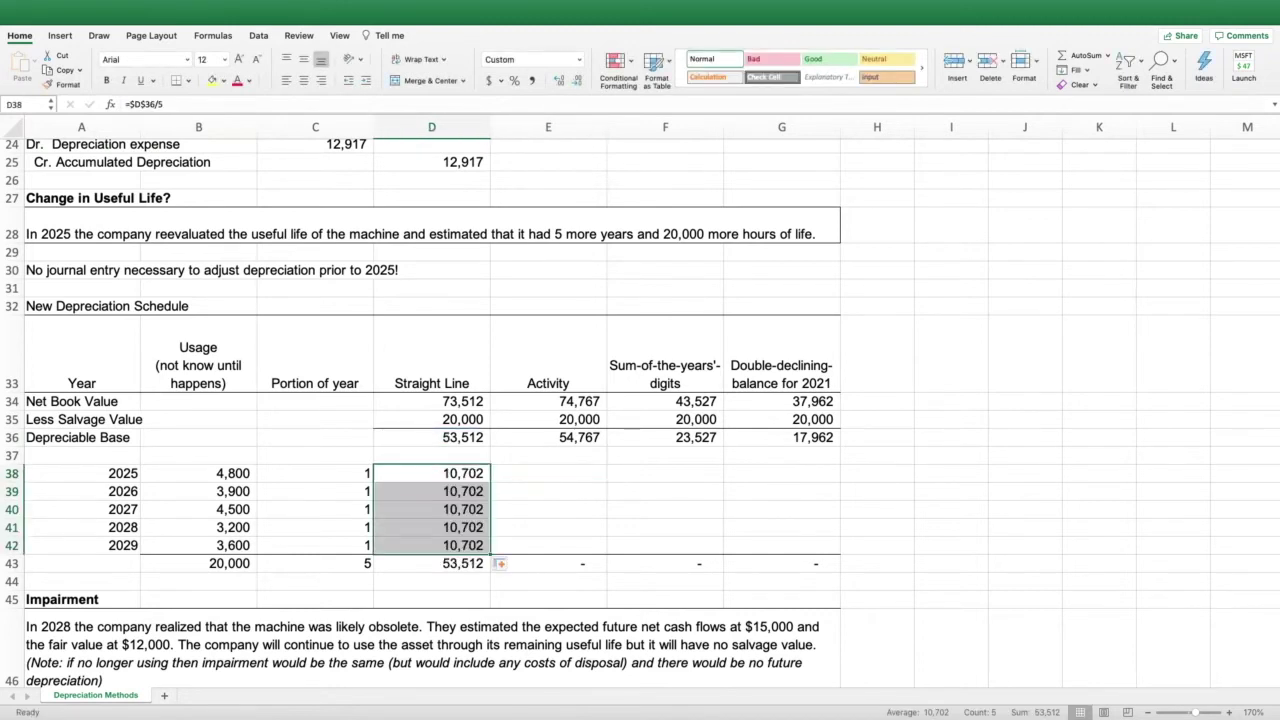
Start the 2025 activity depreciation formula in E38 as =E36/B43, dividing the depreciable base by total usage.
left_click(540, 492)
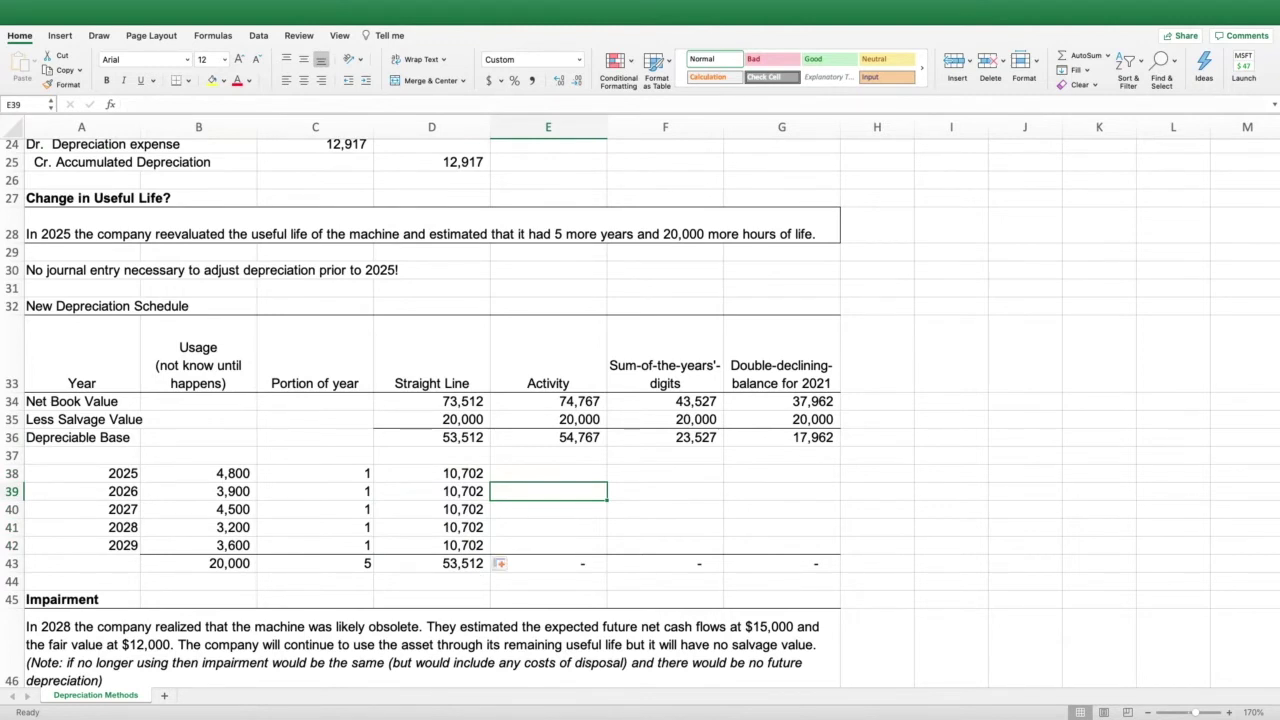
left_click(548, 474)
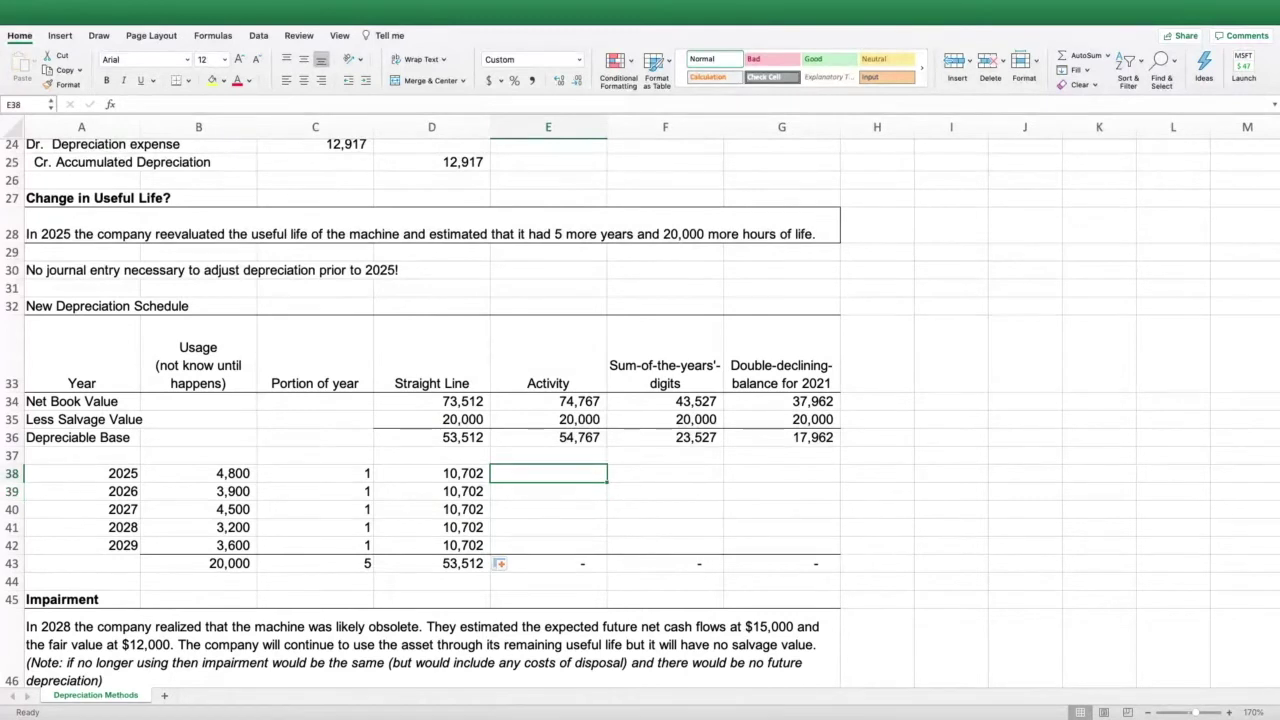
left_click_drag(432, 474, 432, 545)
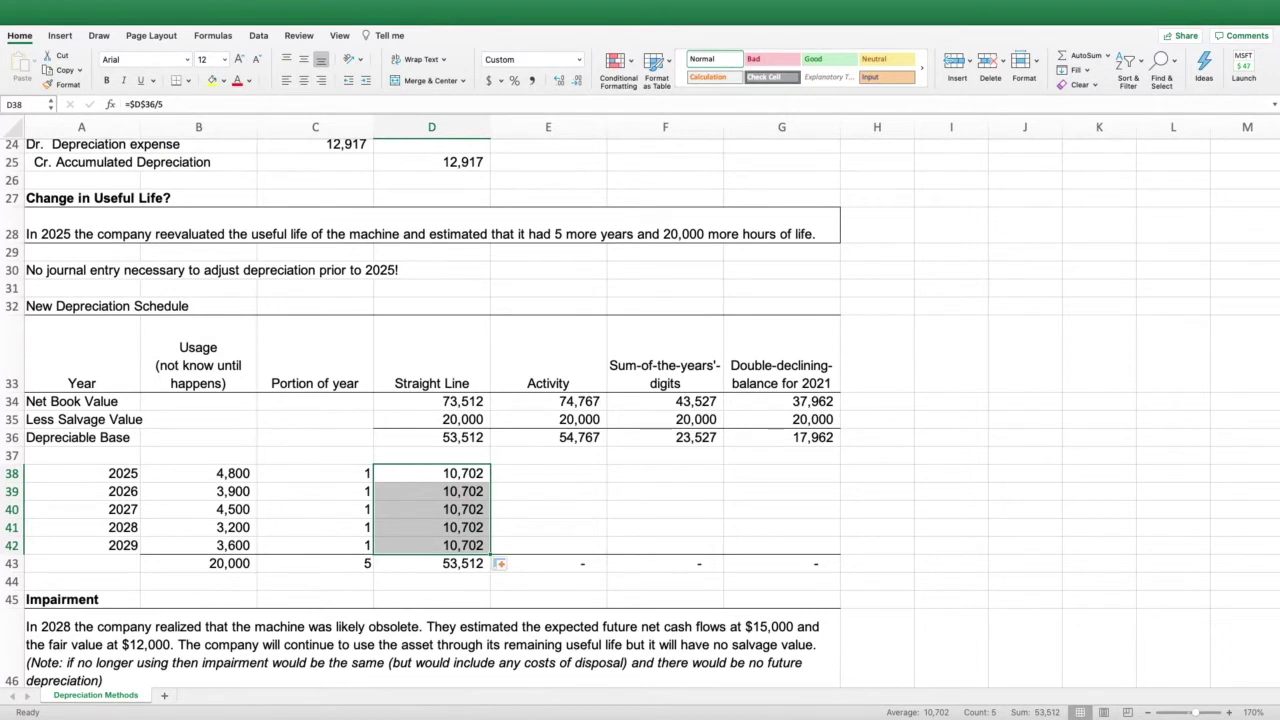
left_click(548, 437)
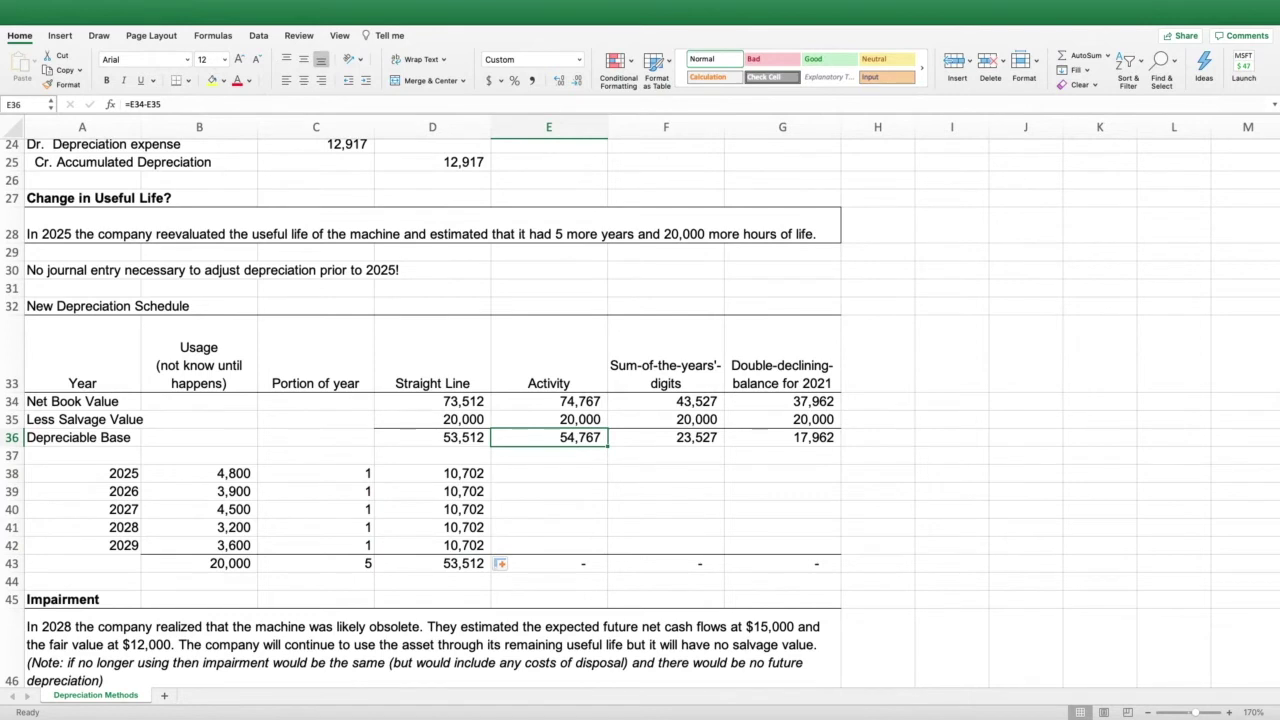
left_click(548, 474)
type("=")
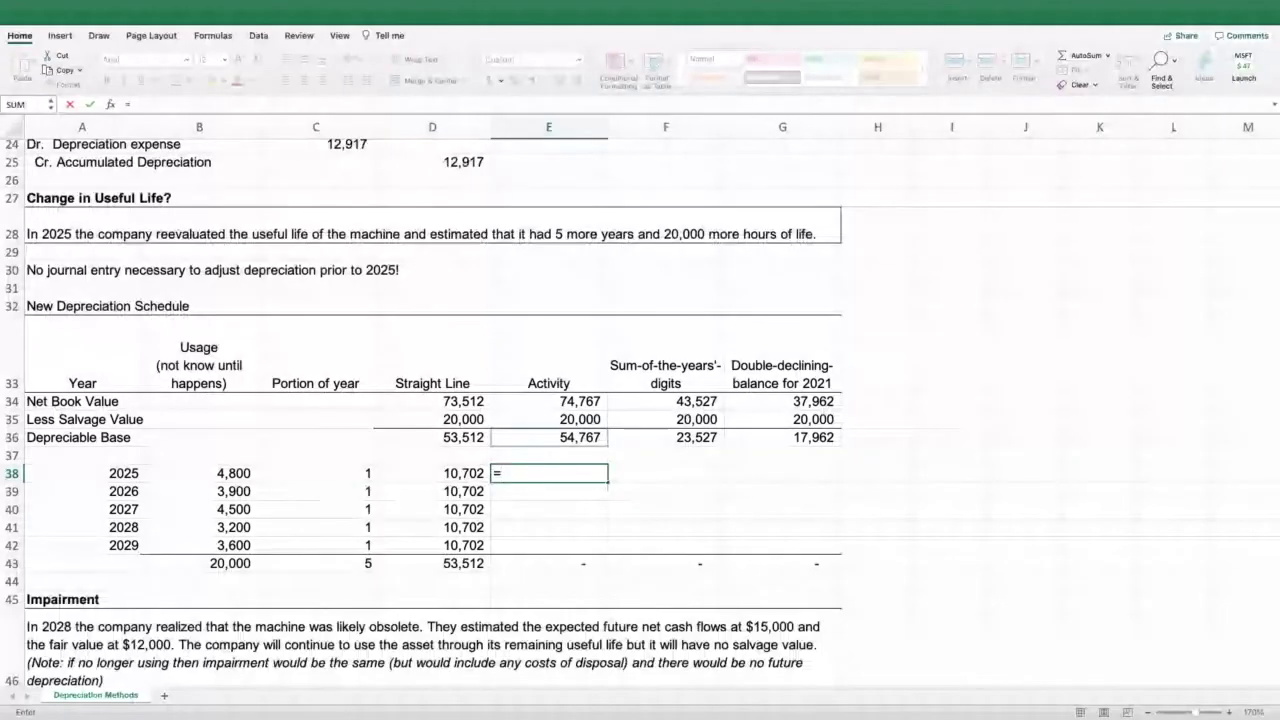
key("Up")
key("Up")
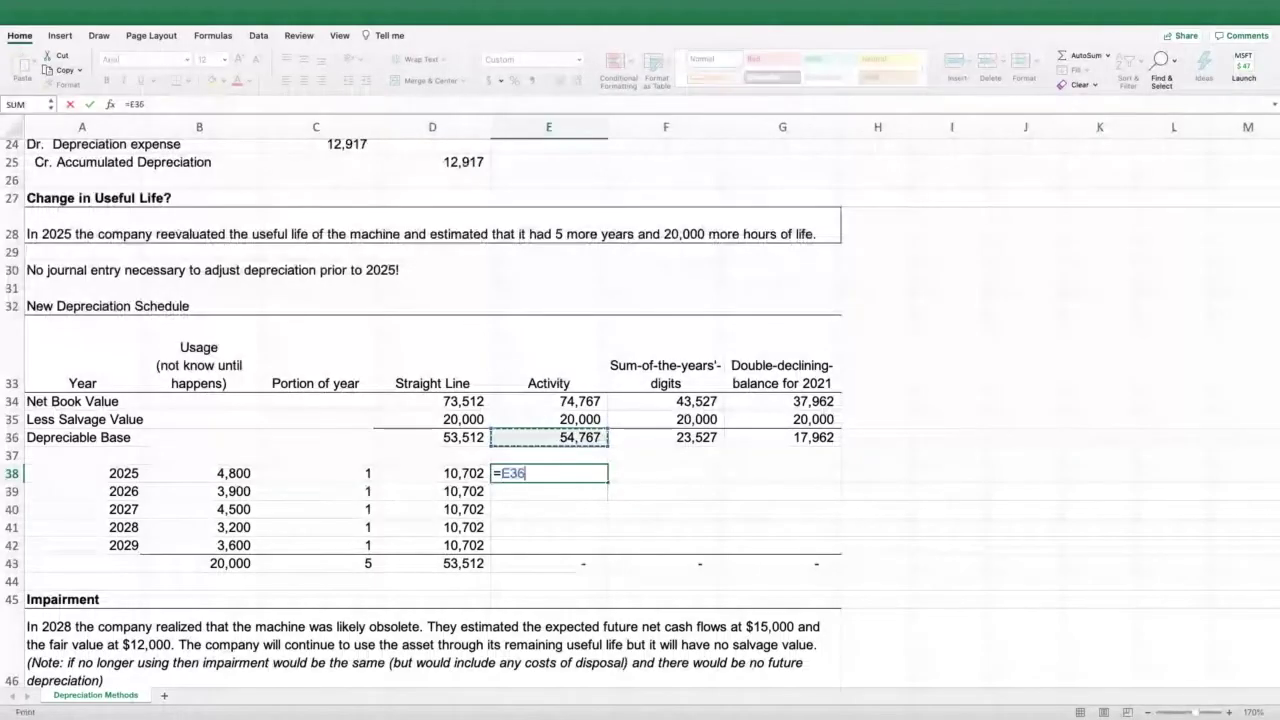
type("/")
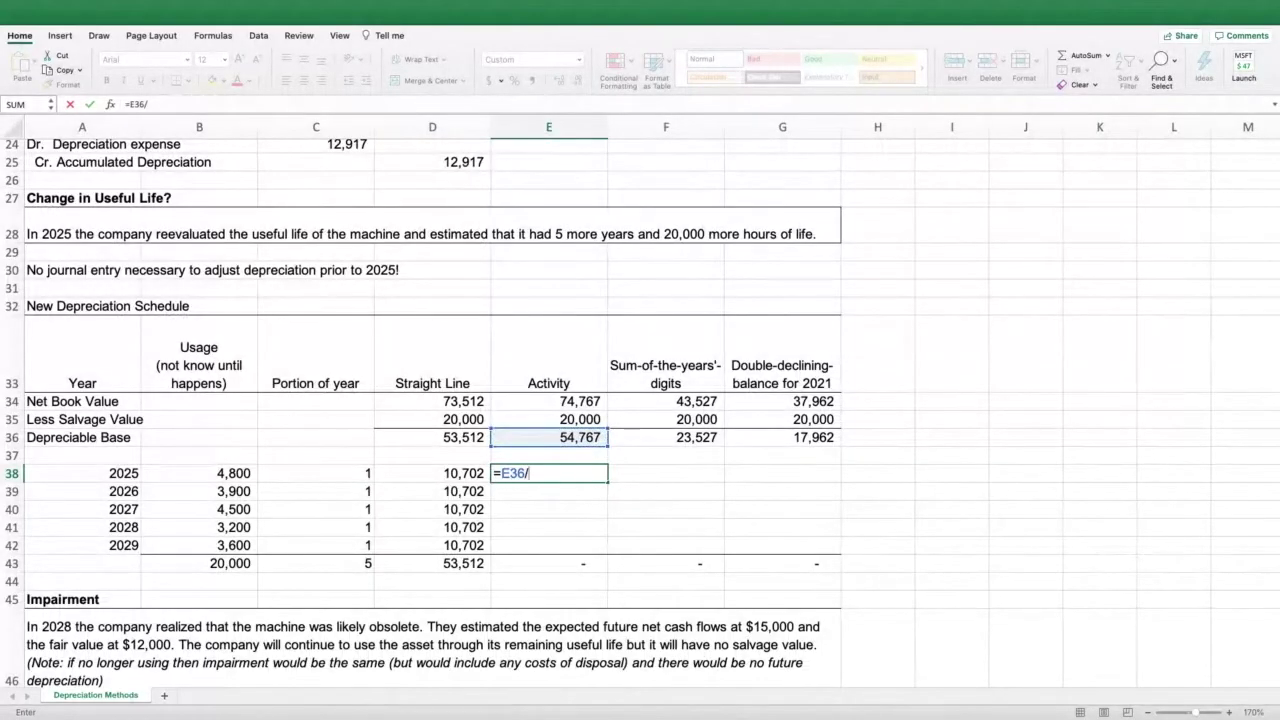
left_click(199, 563)
Make both references in the E38 activity rate formula absolute, giving =$E$36/$B$43.
key("F2")
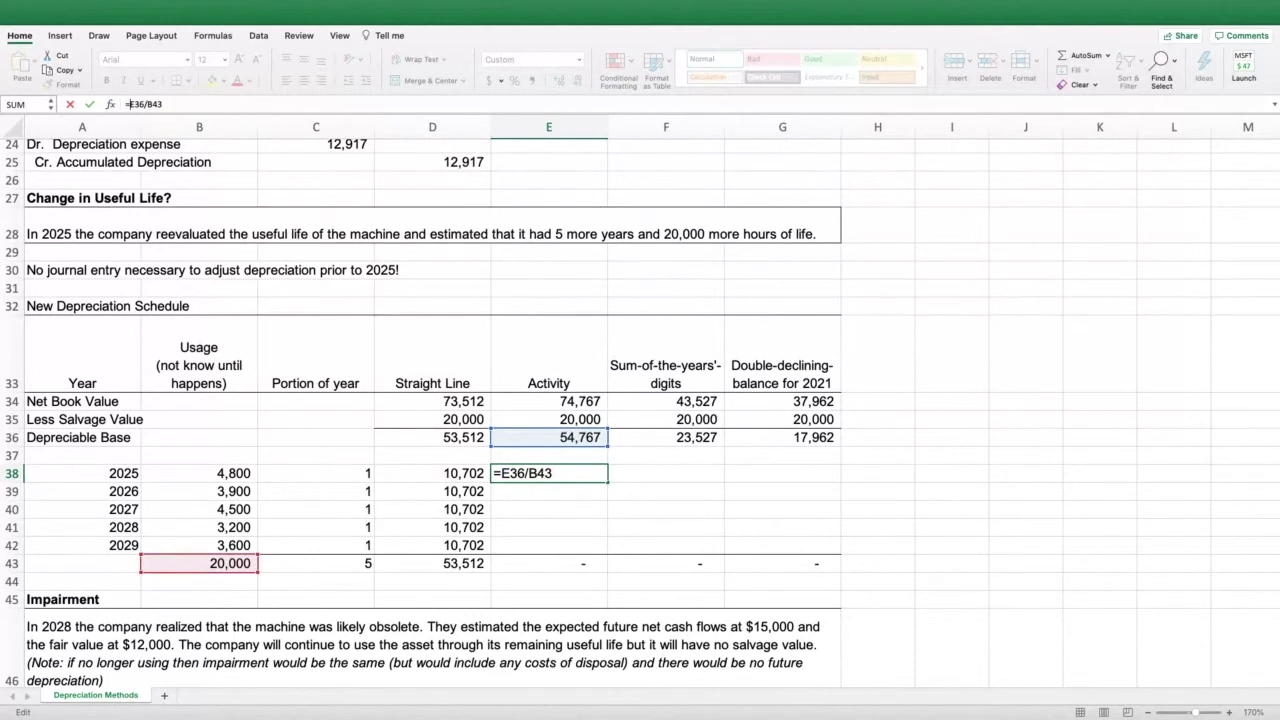
type("$E$")
key("Right")
key("Right")
key("Right")
type("$")
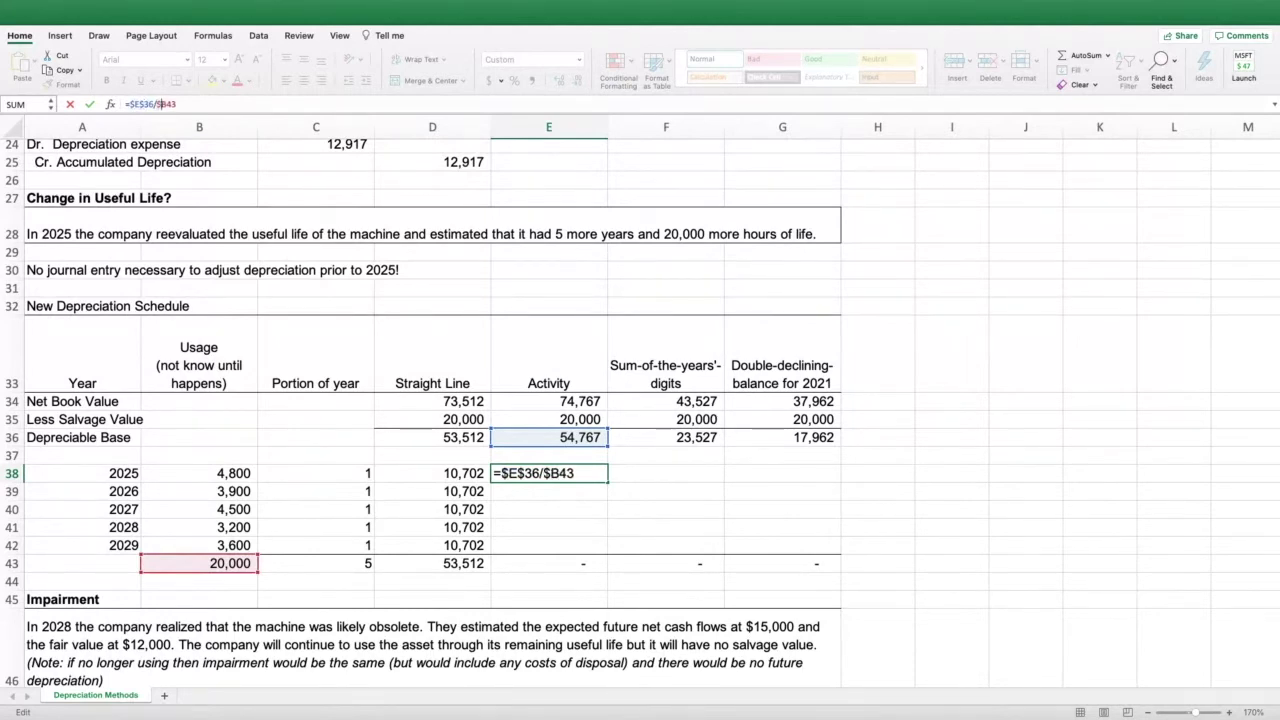
type("$")
key("Return")
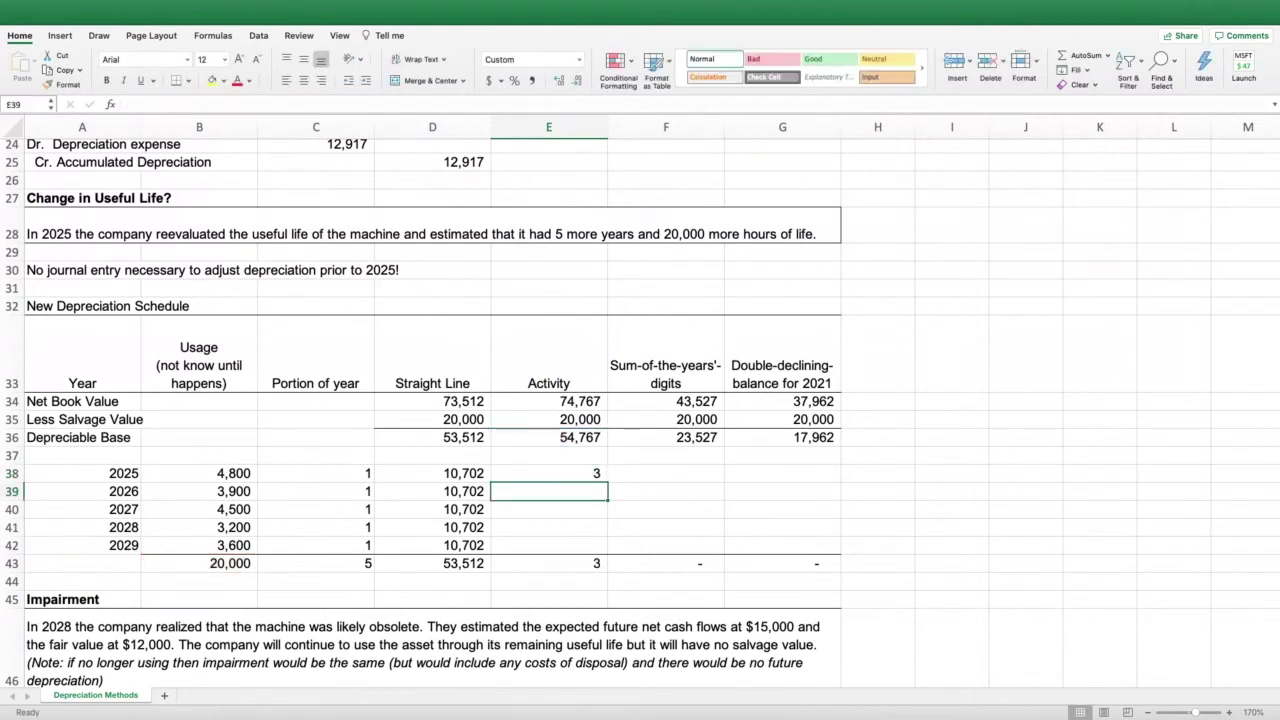
Display the activity rate in E38 with two decimals and return it to whole-number display.
left_click(549, 474)
double_click(559, 81)
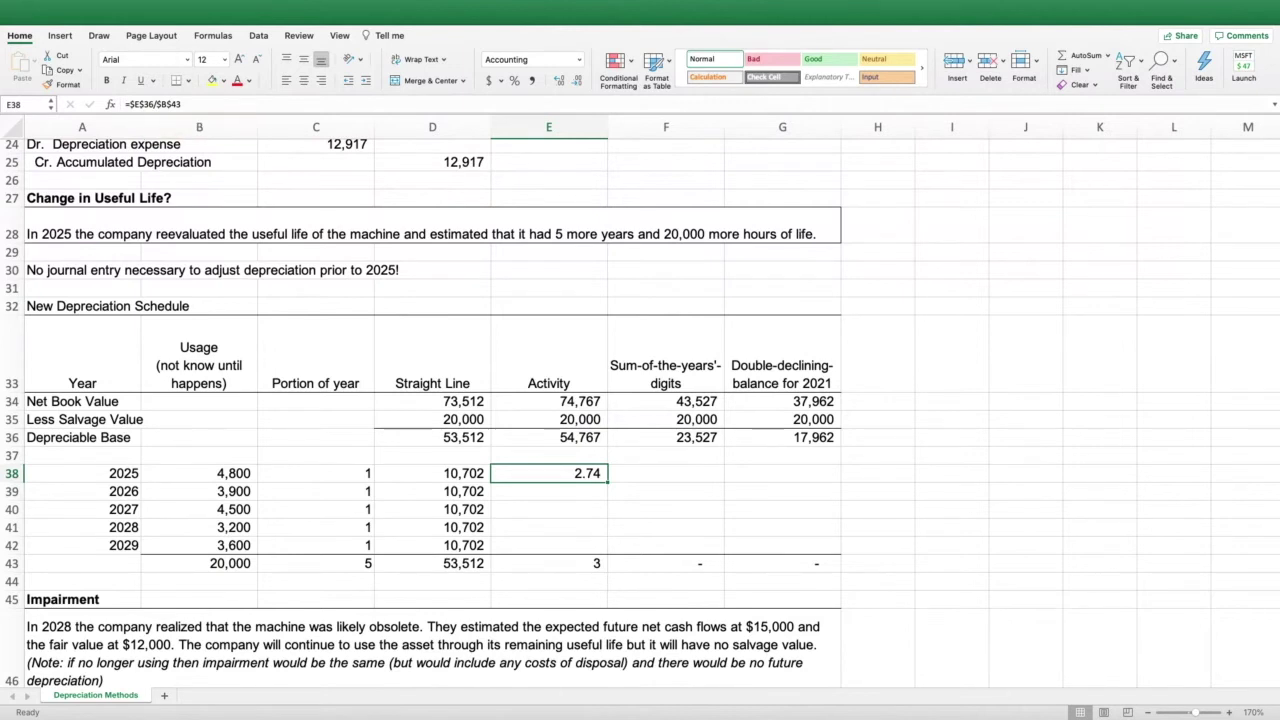
double_click(577, 80)
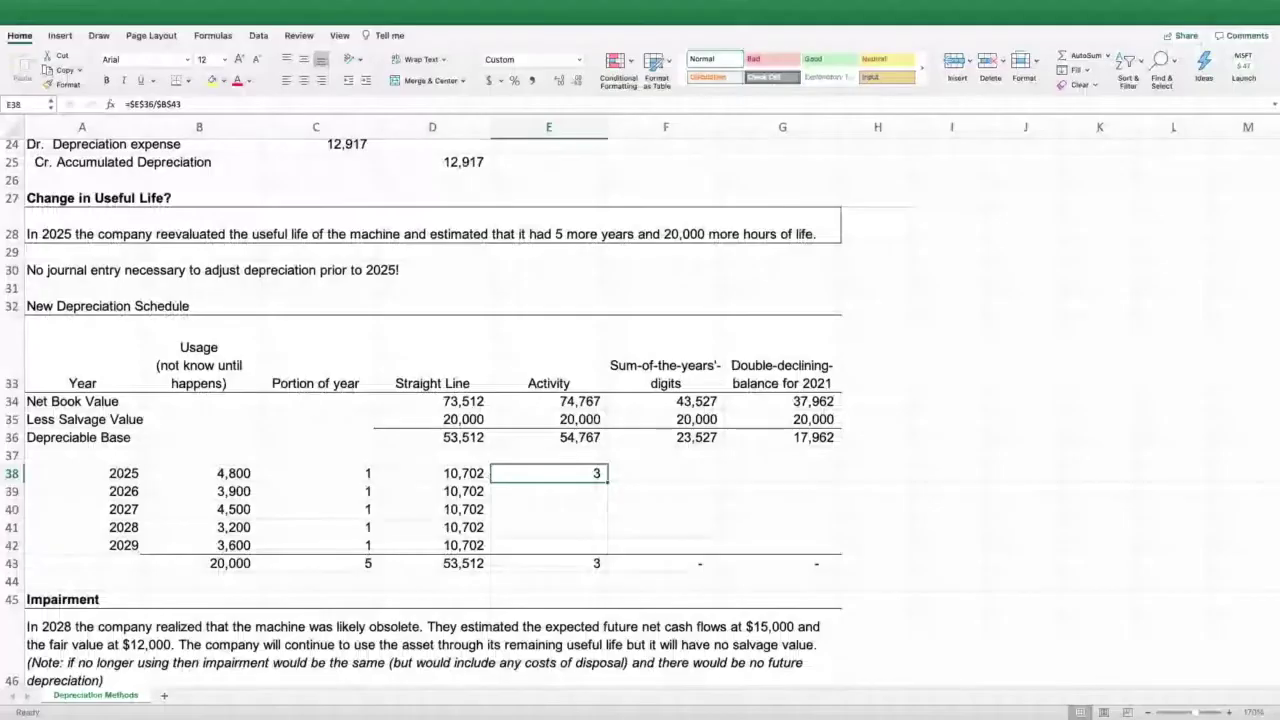
Put the rate in E38 in parentheses and multiply it by the 2025 usage, giving =($E$36/$B$43)*B38.
key("F2")
type(")")
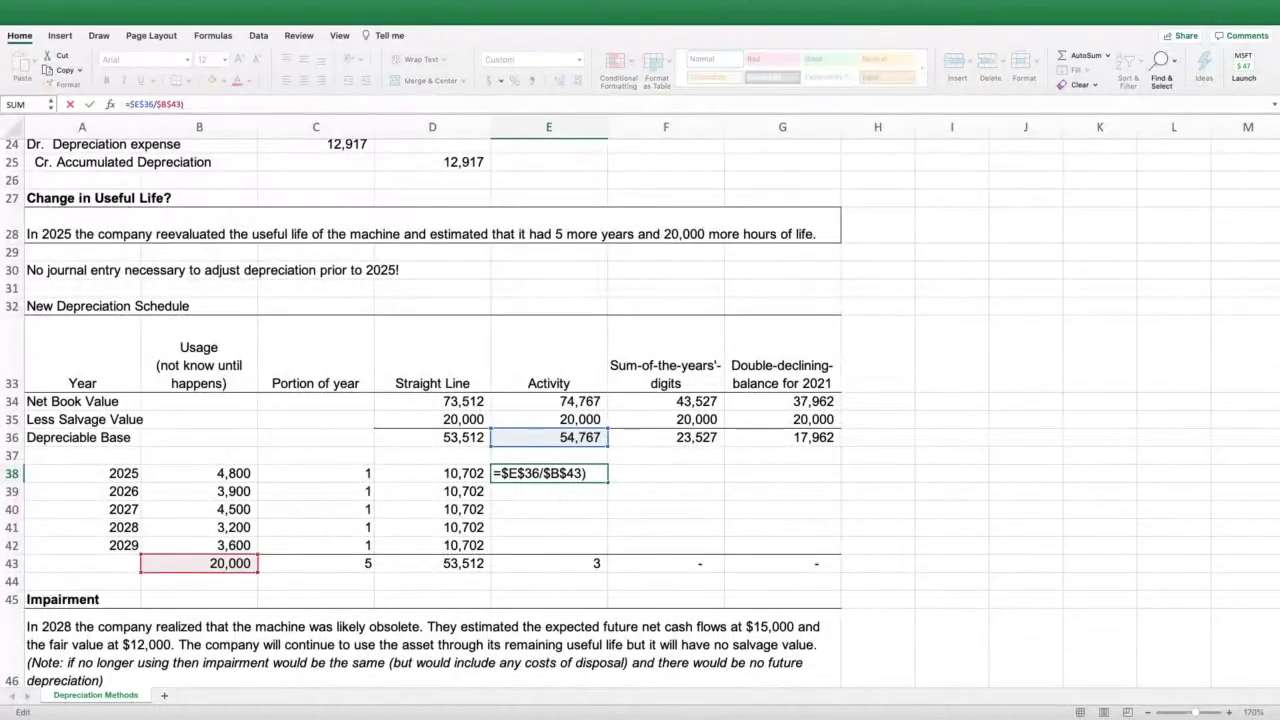
type("(")
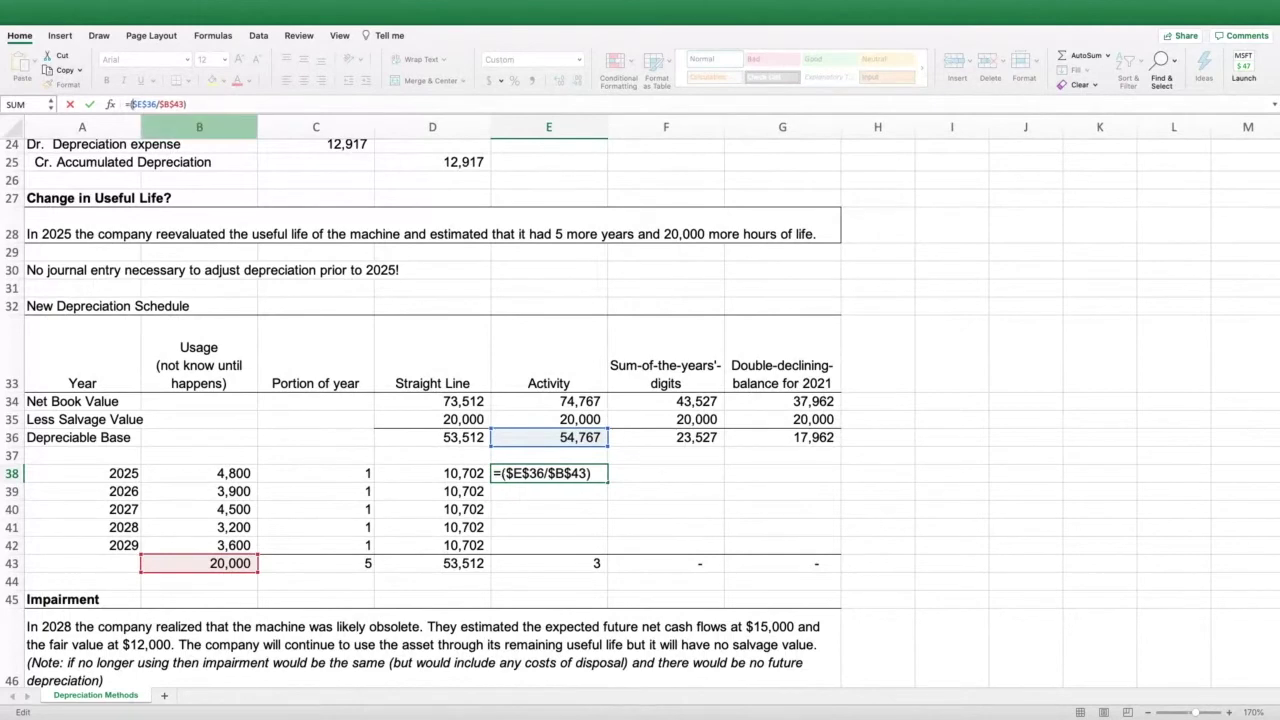
type("/")
key("BackSpace")
type("*")
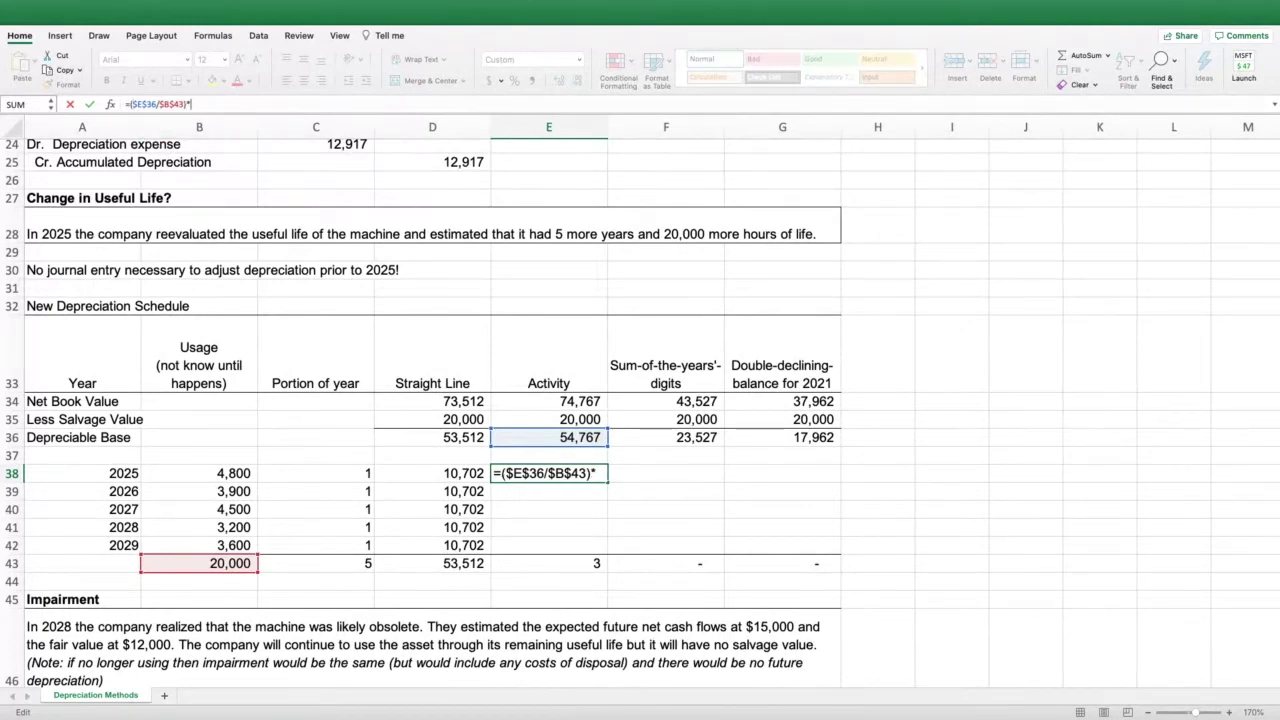
left_click(199, 474)
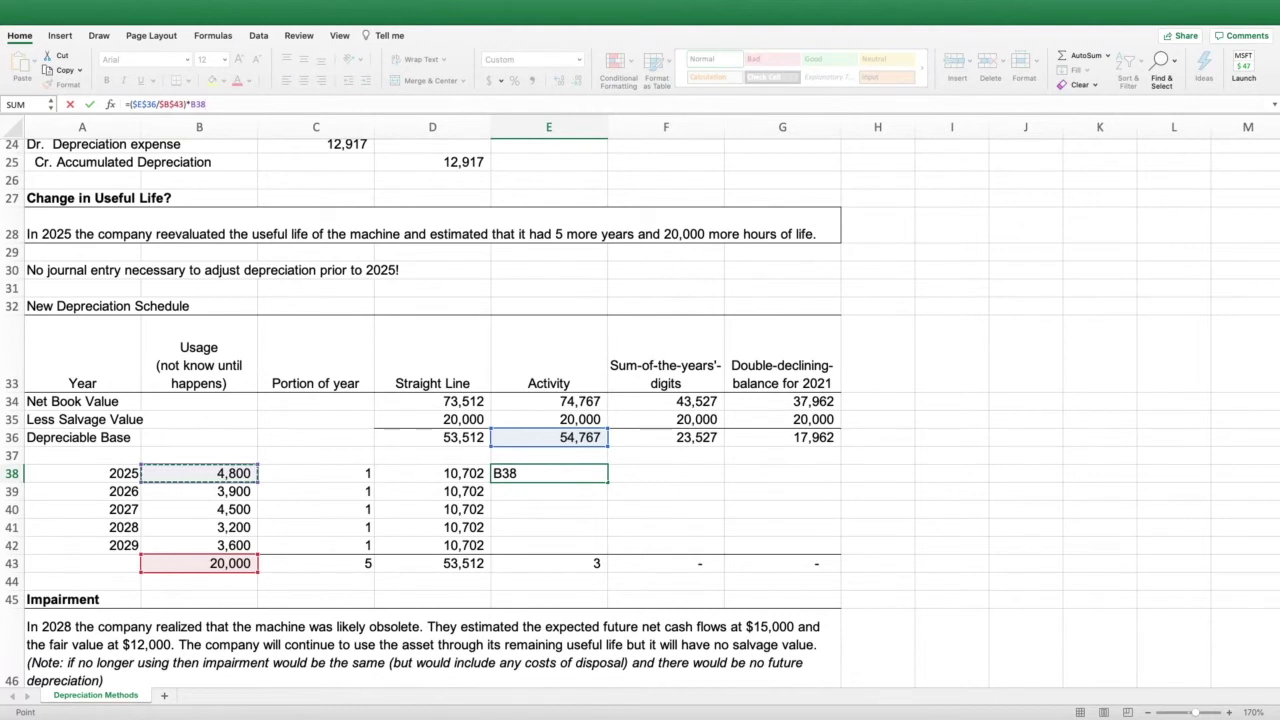
key("Return")
Fill the activity formula from E38 down to E42 and compare the E43 total with the depreciable base in E36.
left_click(548, 473)
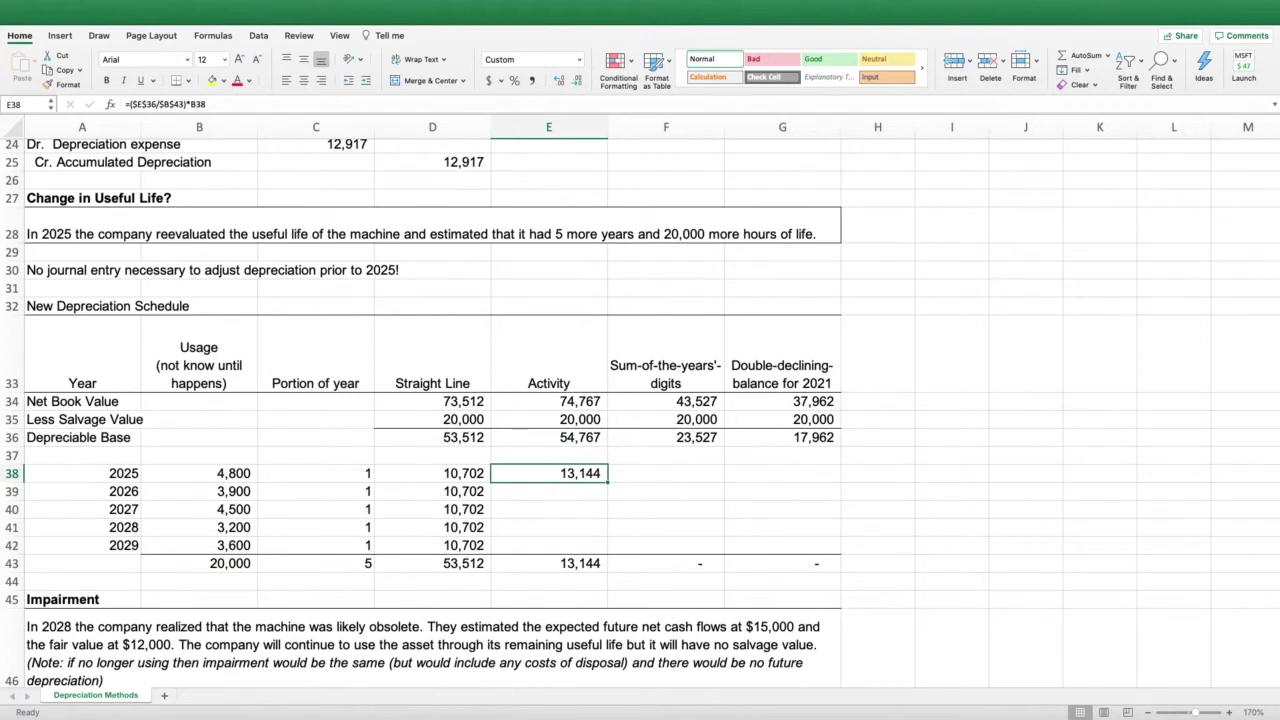
left_click_drag(607, 482, 606, 548)
left_click(666, 491)
left_click_drag(548, 473, 548, 545)
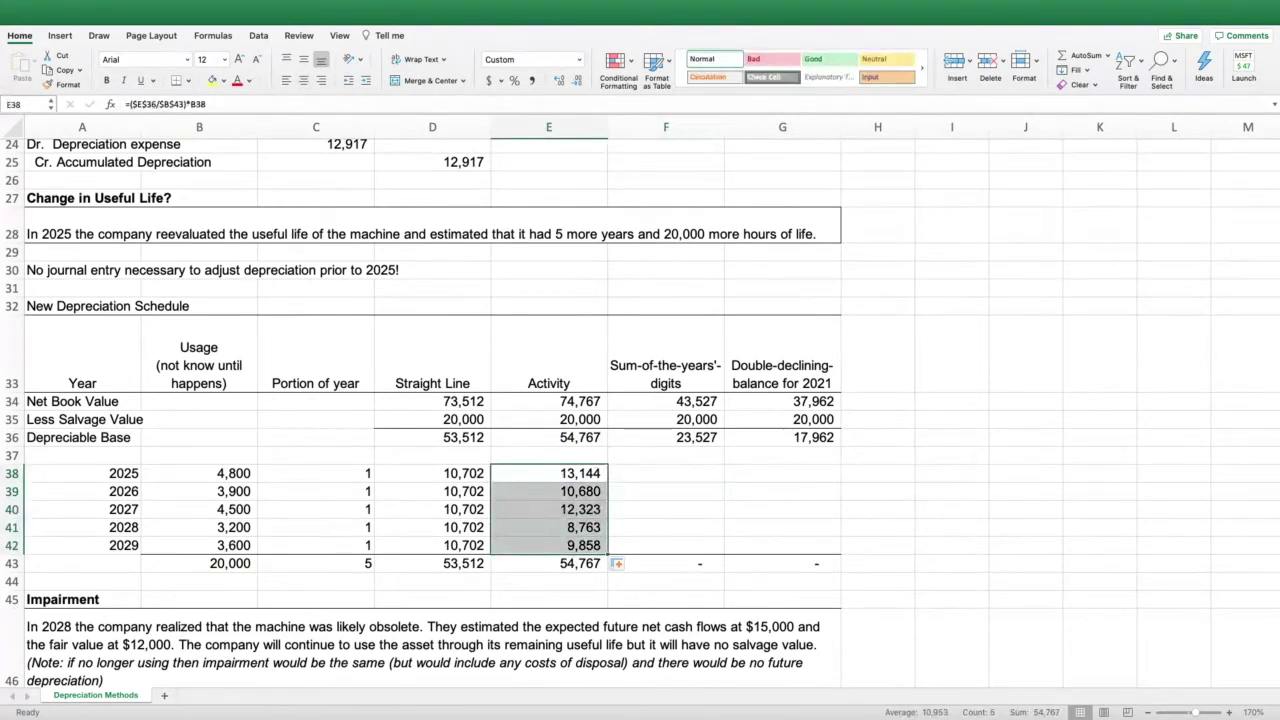
left_click(548, 563)
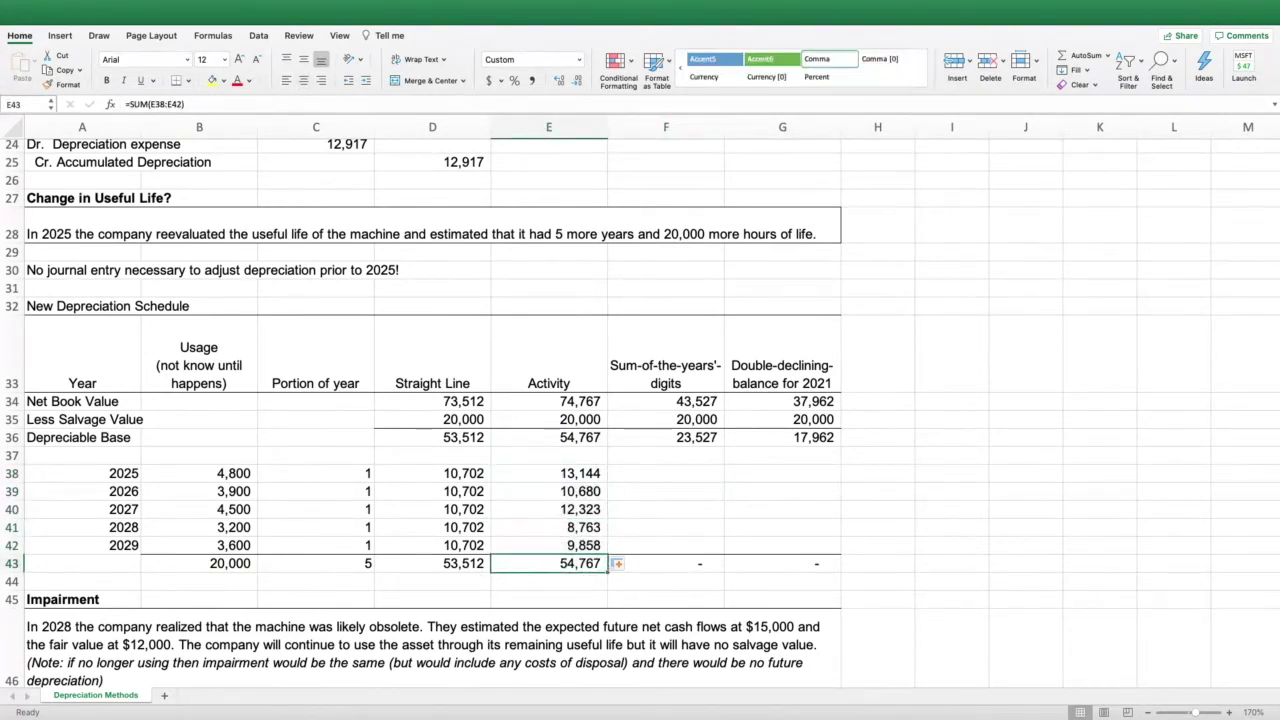
left_click(548, 437)
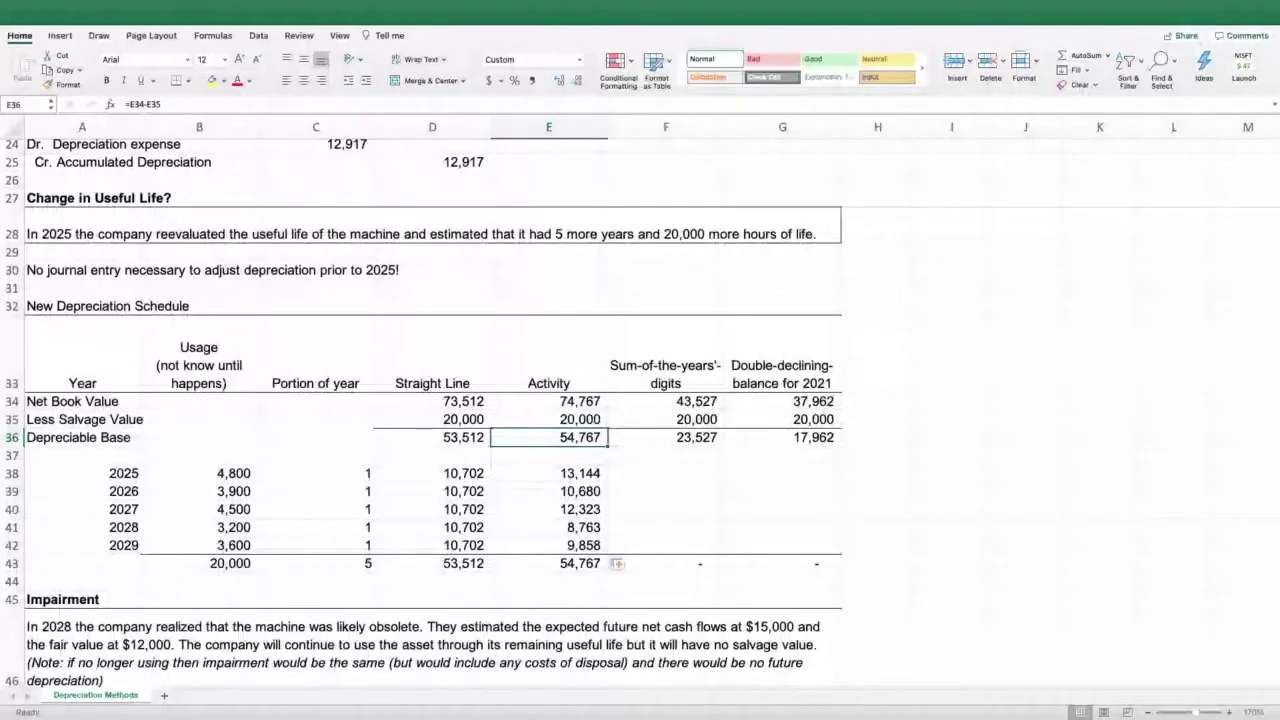
Enter =5/15*$F$36 as the 2025 sum-of-the-years'-digits depreciation in F38 and fill it down to F42.
left_click(666, 473)
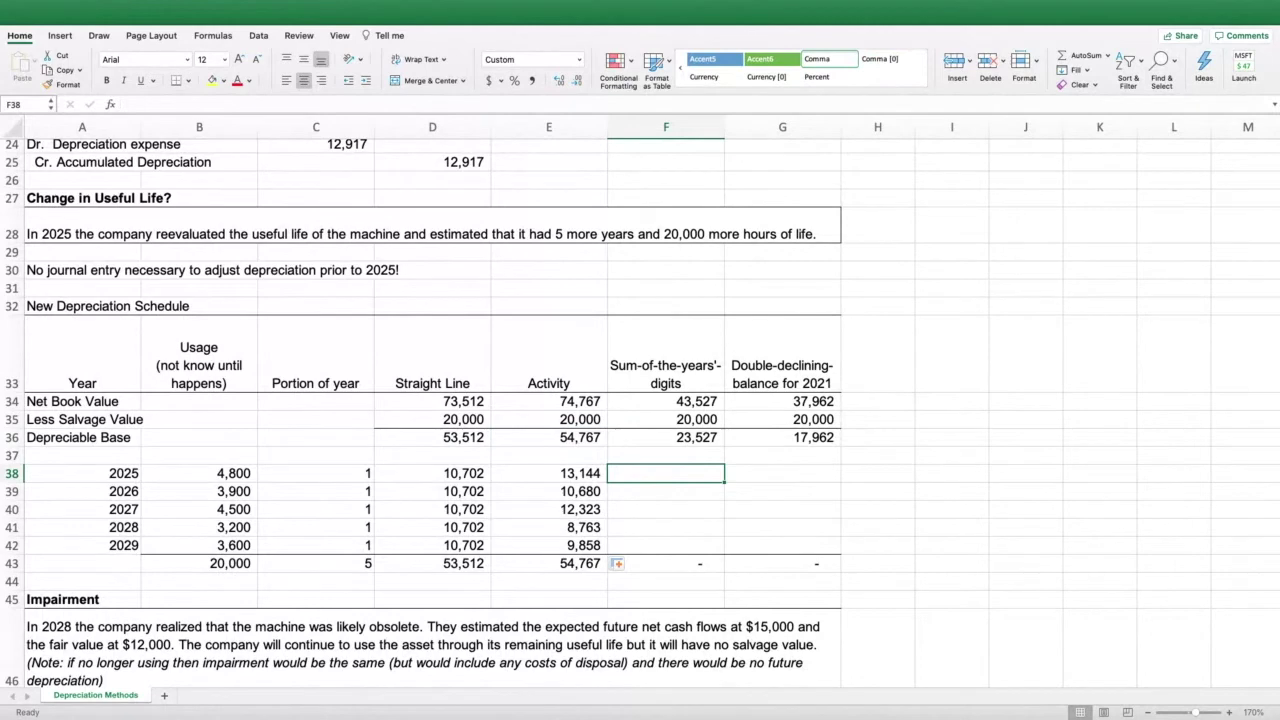
type("=")
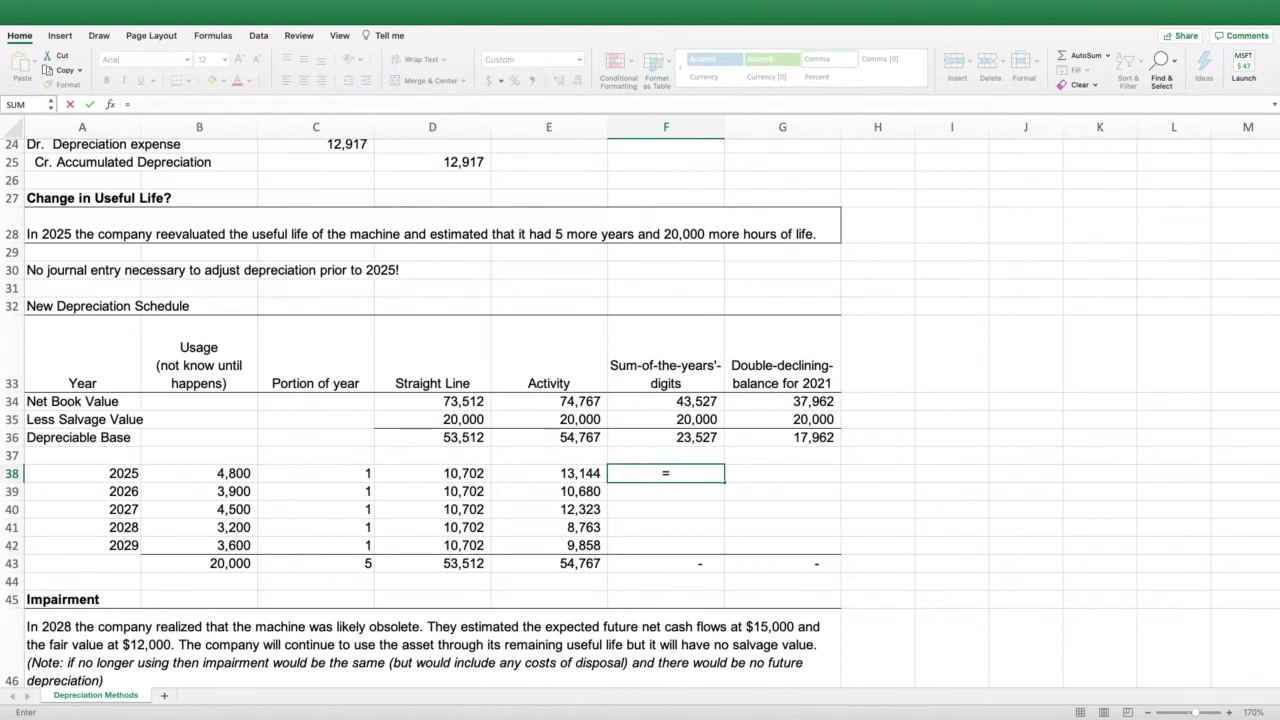
type("5/15*")
key("Up")
key("Up")
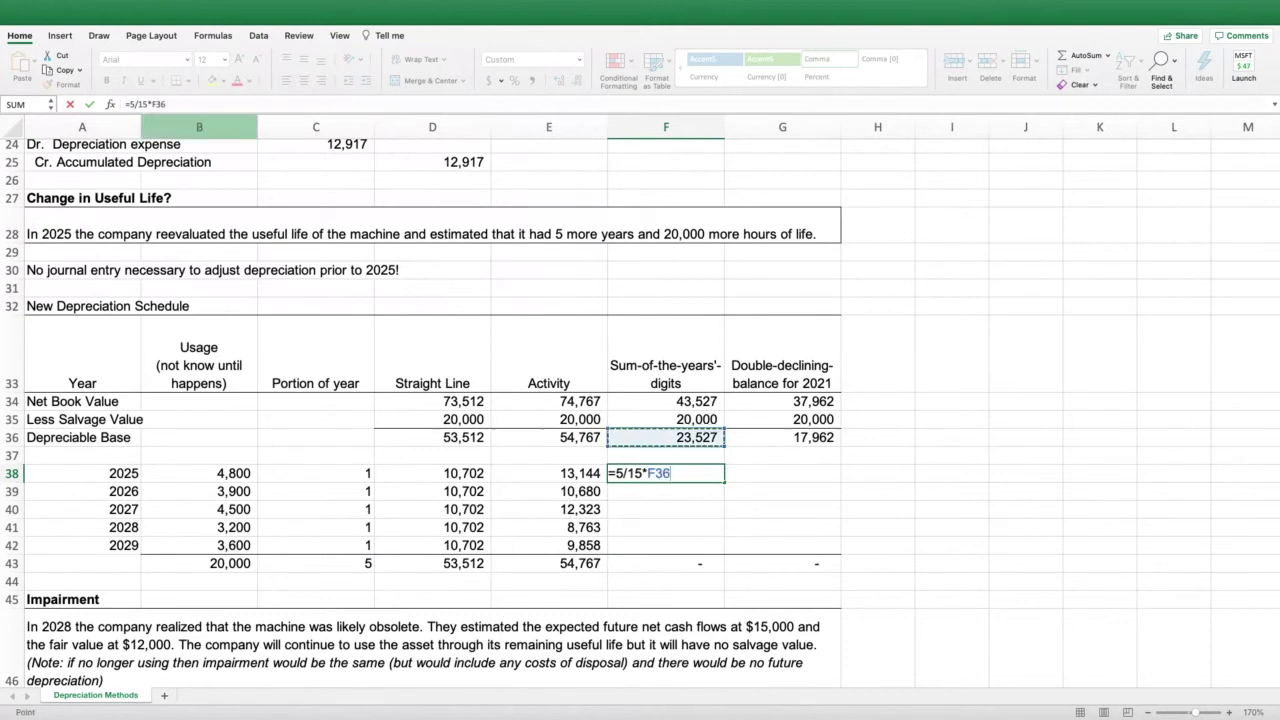
left_click(152, 104)
type("$F$")
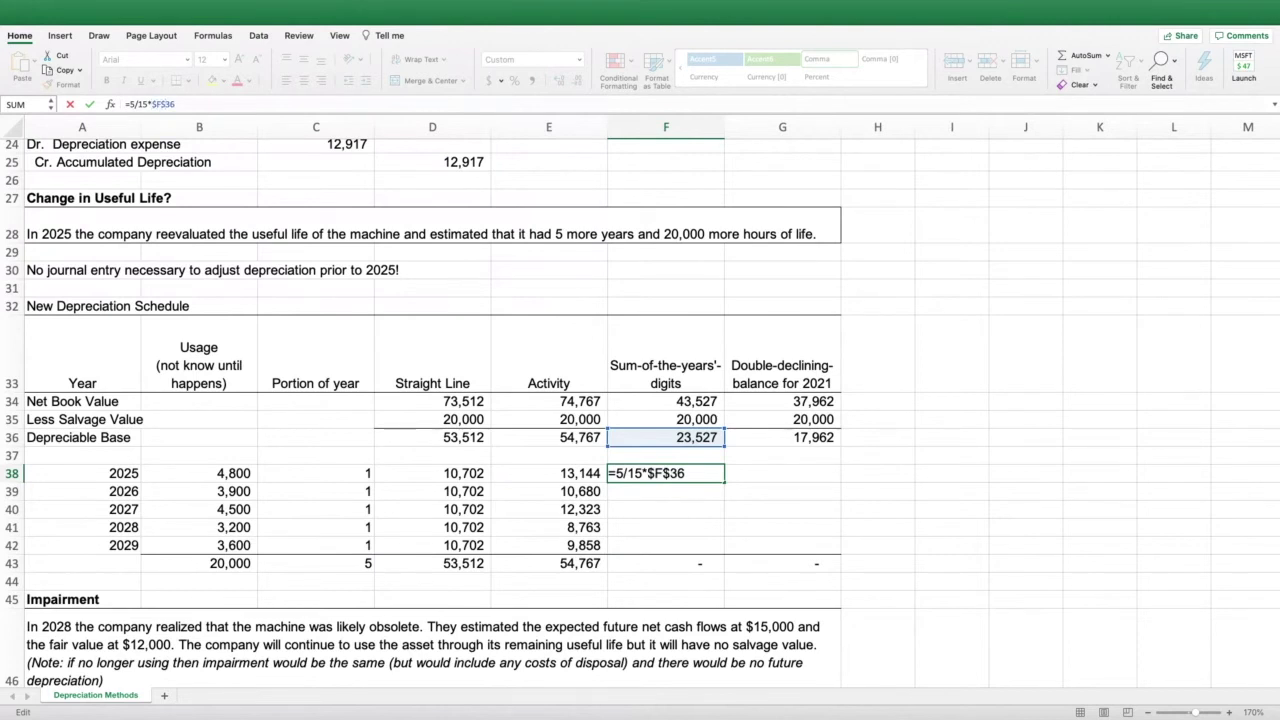
key("ctrl+Return")
left_click_drag(724, 482, 724, 549)
Change the fraction's numerator to 4 in the 2026 formula in F39 and to 3 in the 2027 formula in F40.
left_click(666, 491)
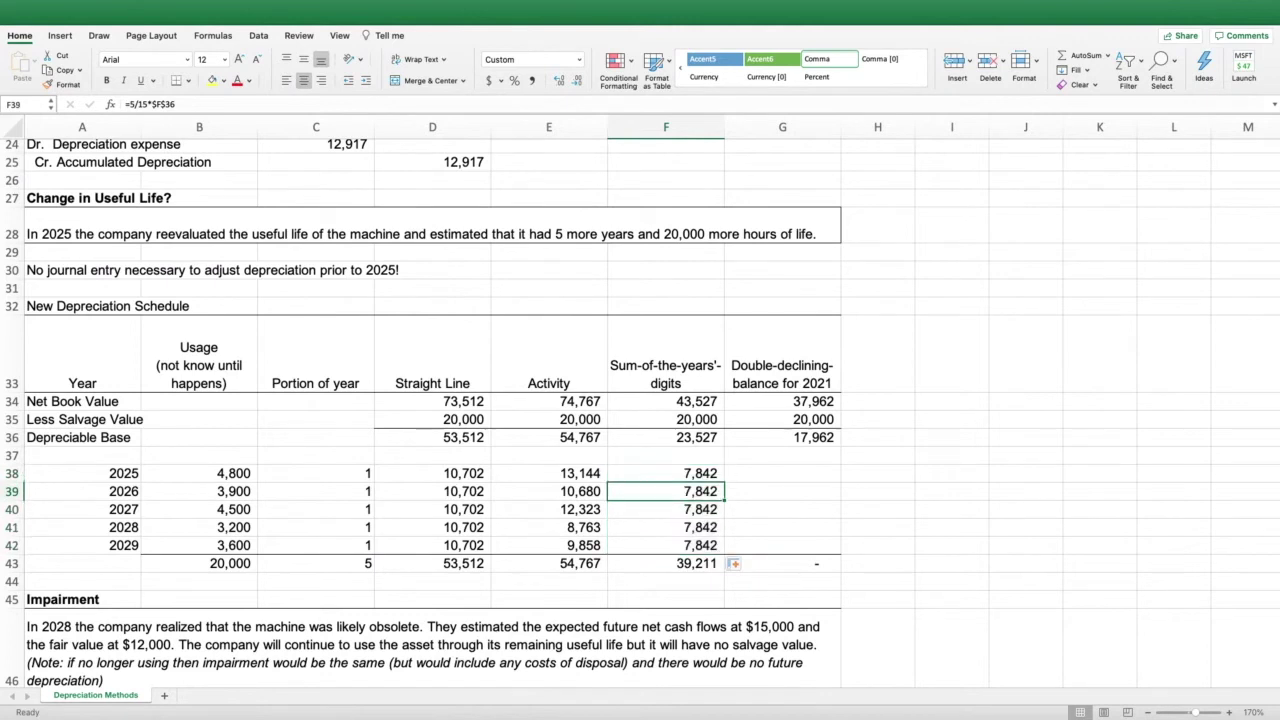
left_click_drag(130, 104, 135, 104)
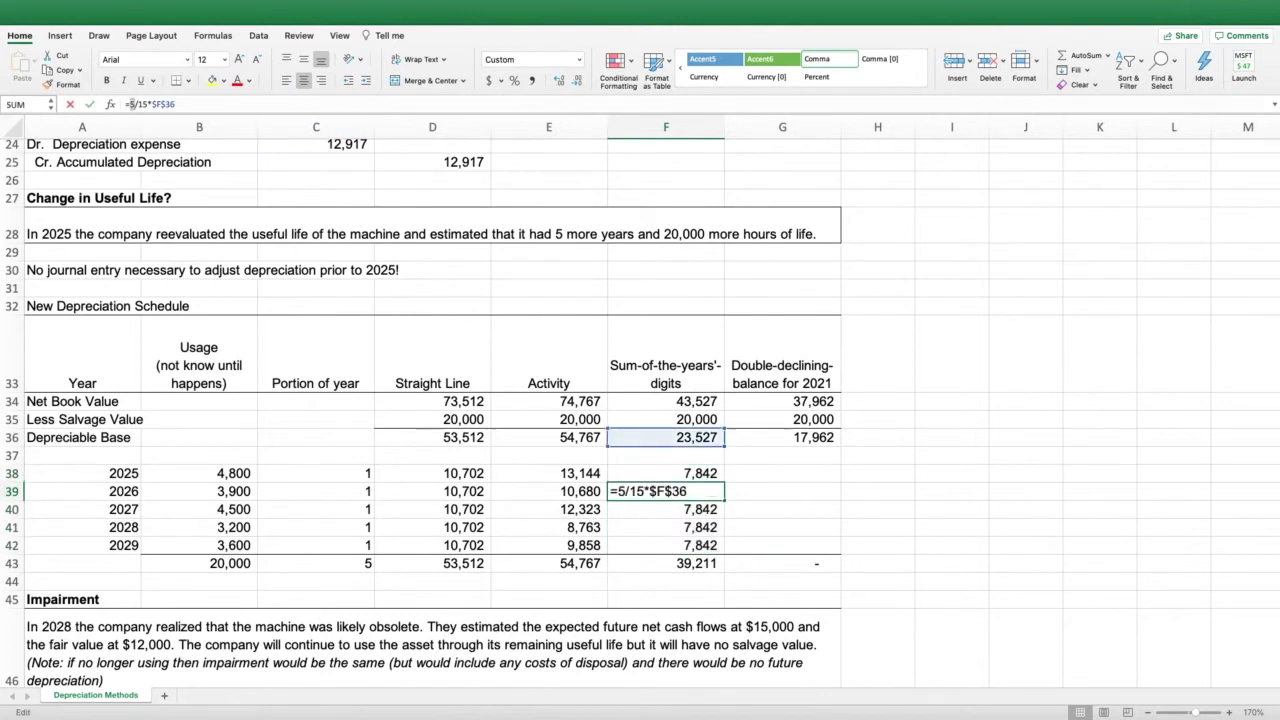
type("4")
key("Return")
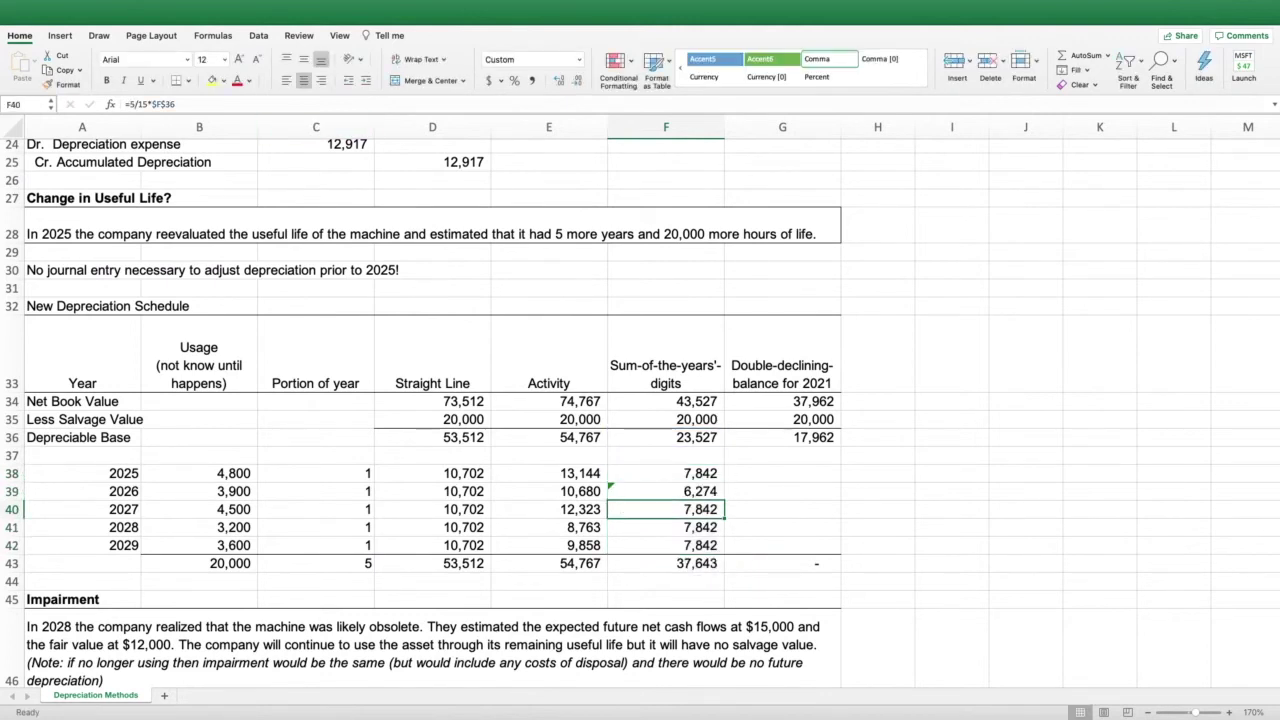
left_click(130, 104)
left_click_drag(129, 104, 135, 104)
type("3")
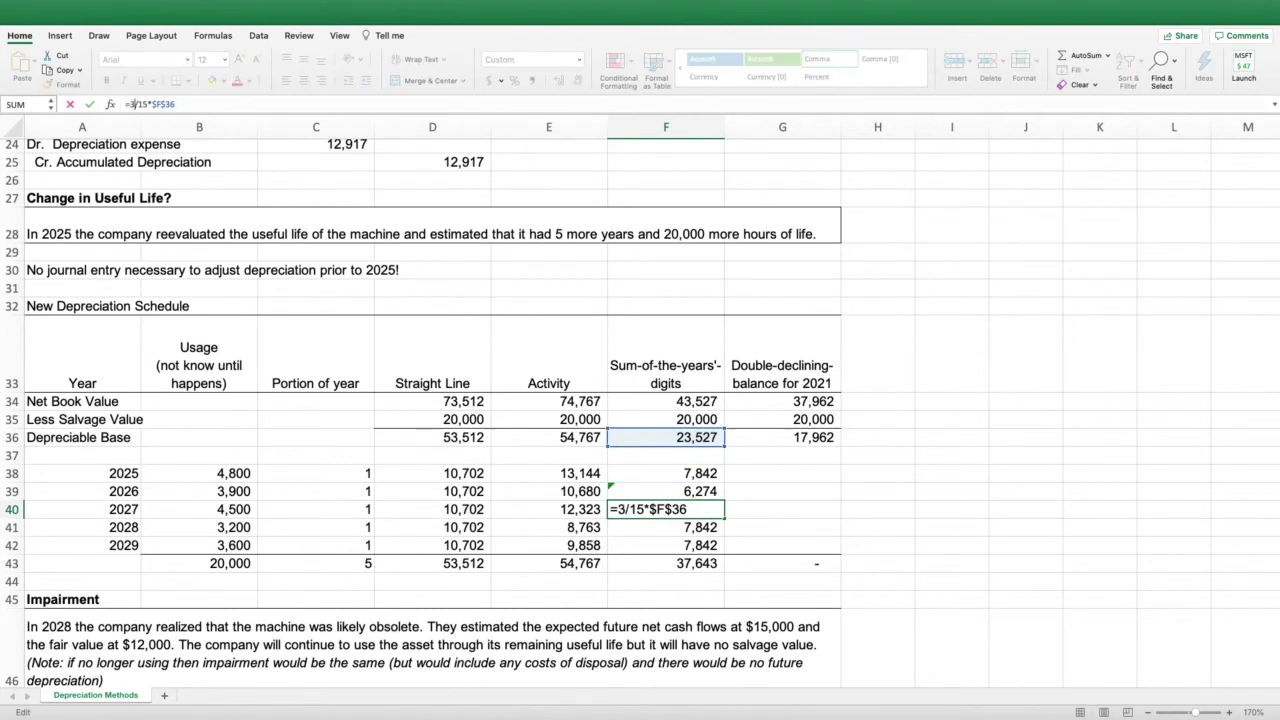
key("Return")
Change the numerator to 2 in F41 and 1 in F42, and review the sum-of-the-years'-digits column down to its total in F43.
left_click(130, 104)
type("2")
left_click_drag(129, 104, 135, 104)
key("Return")
type("1/15*$F$36")
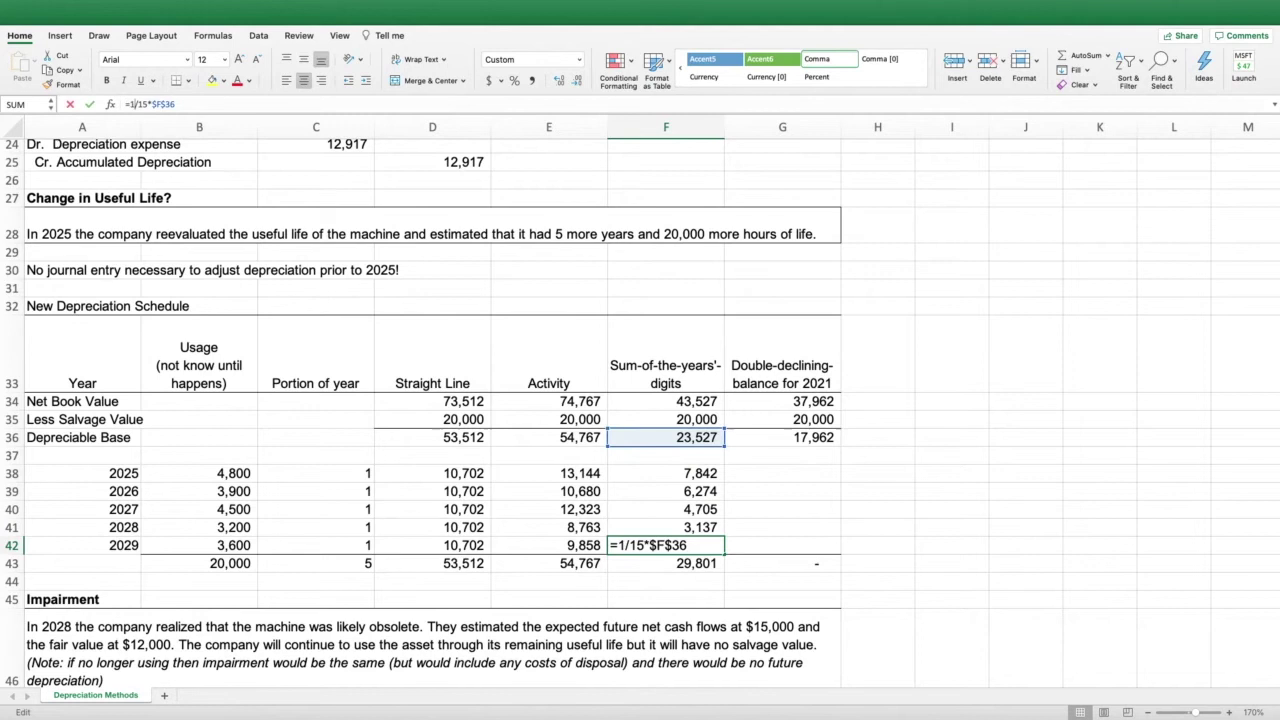
key("Return")
left_click(951, 527)
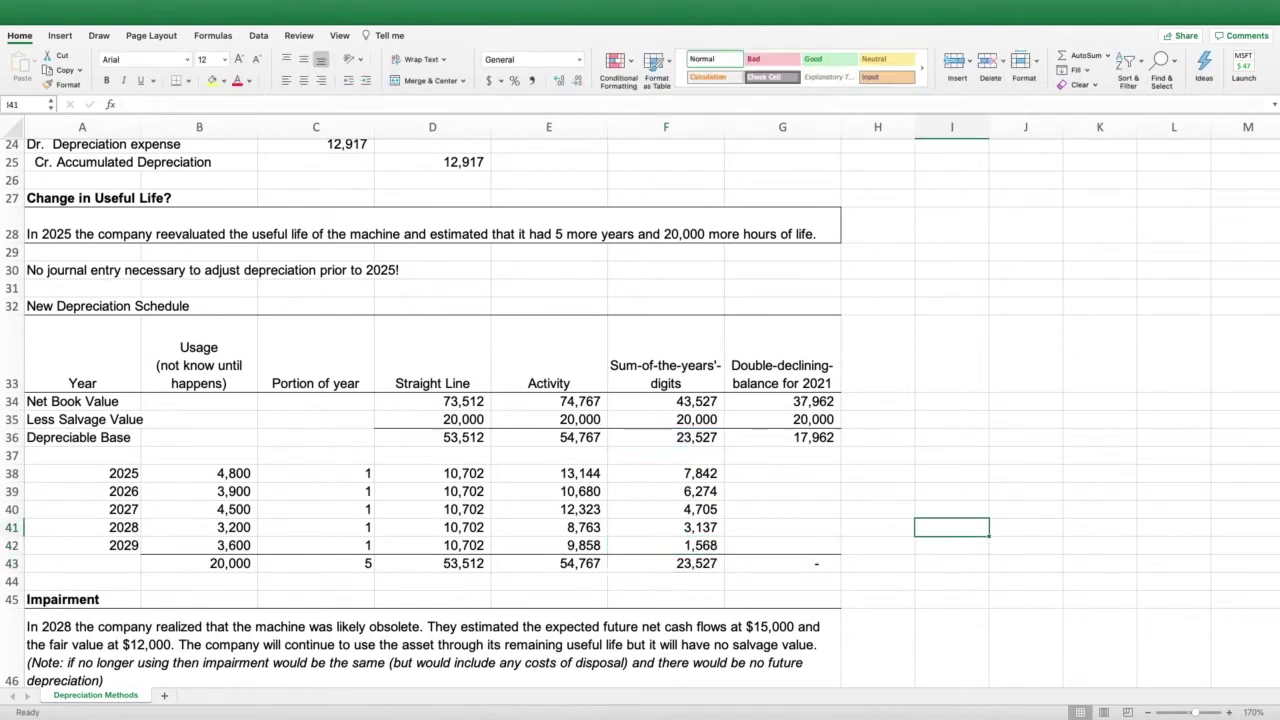
left_click_drag(666, 473, 666, 545)
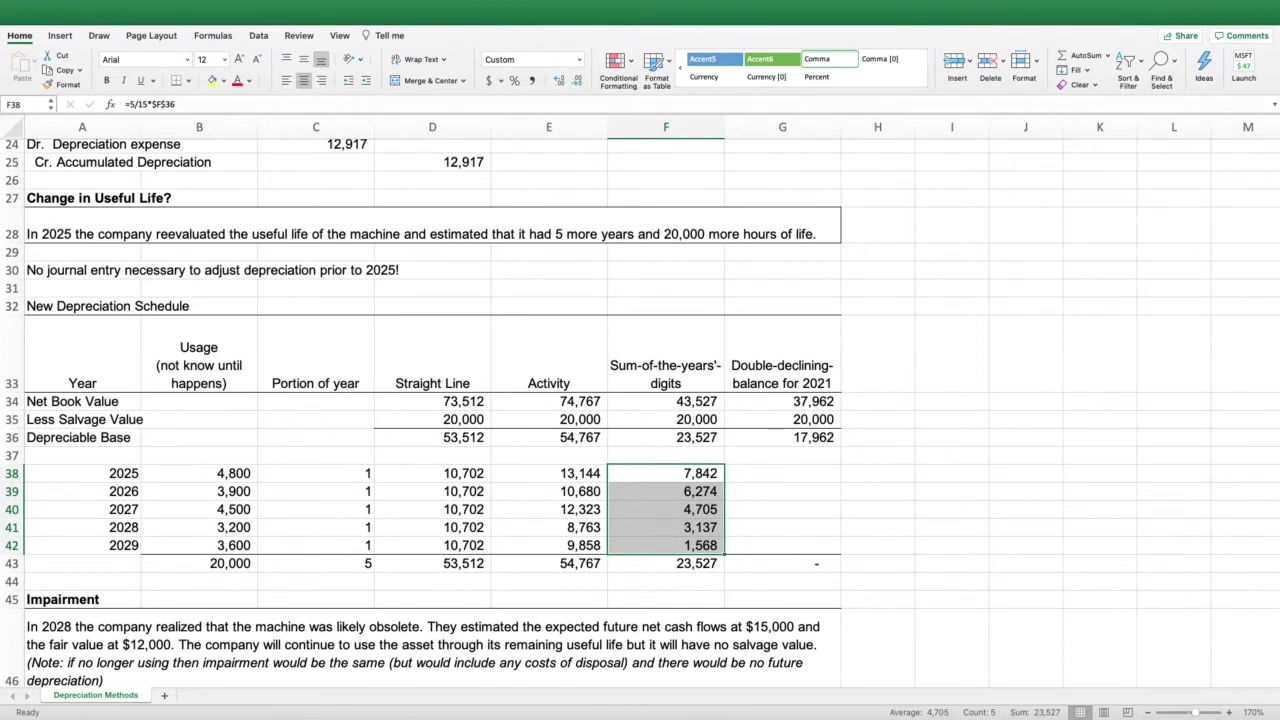
left_click(782, 527)
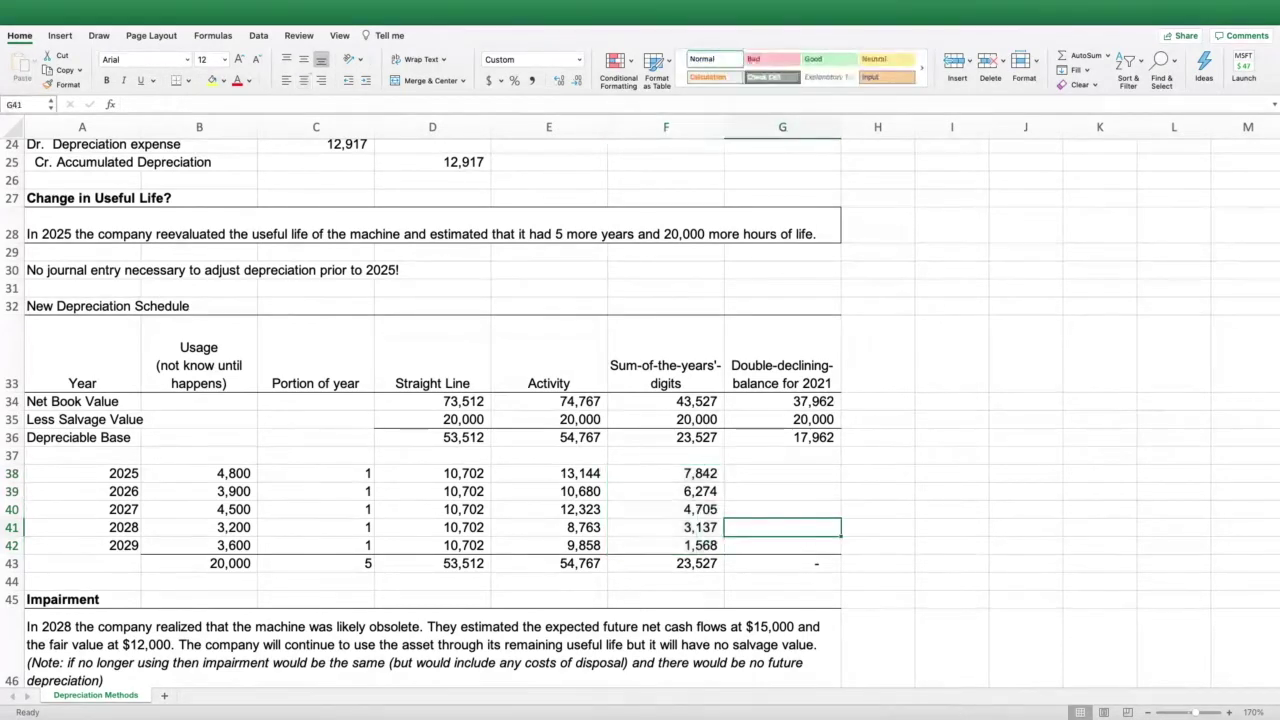
left_click_drag(666, 473, 666, 563)
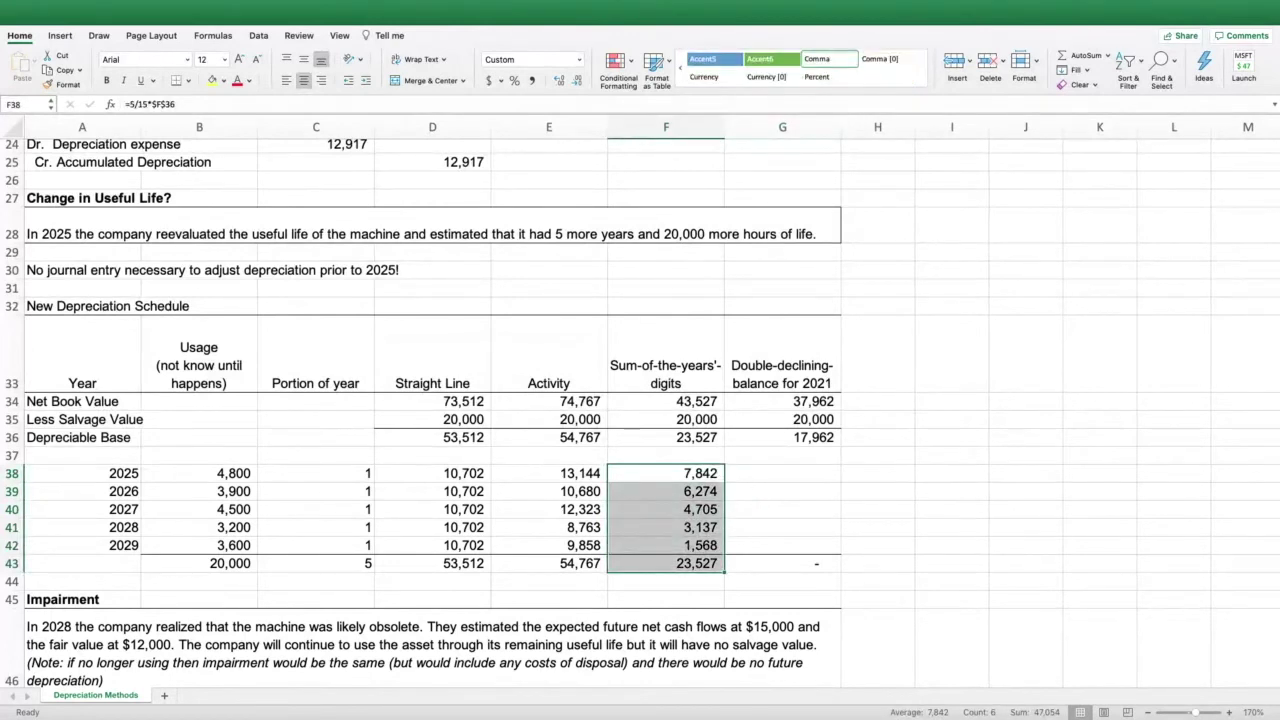
Calculate the 2025 double-declining-balance depreciation in G38 as =2/5*G34.
left_click(782, 473)
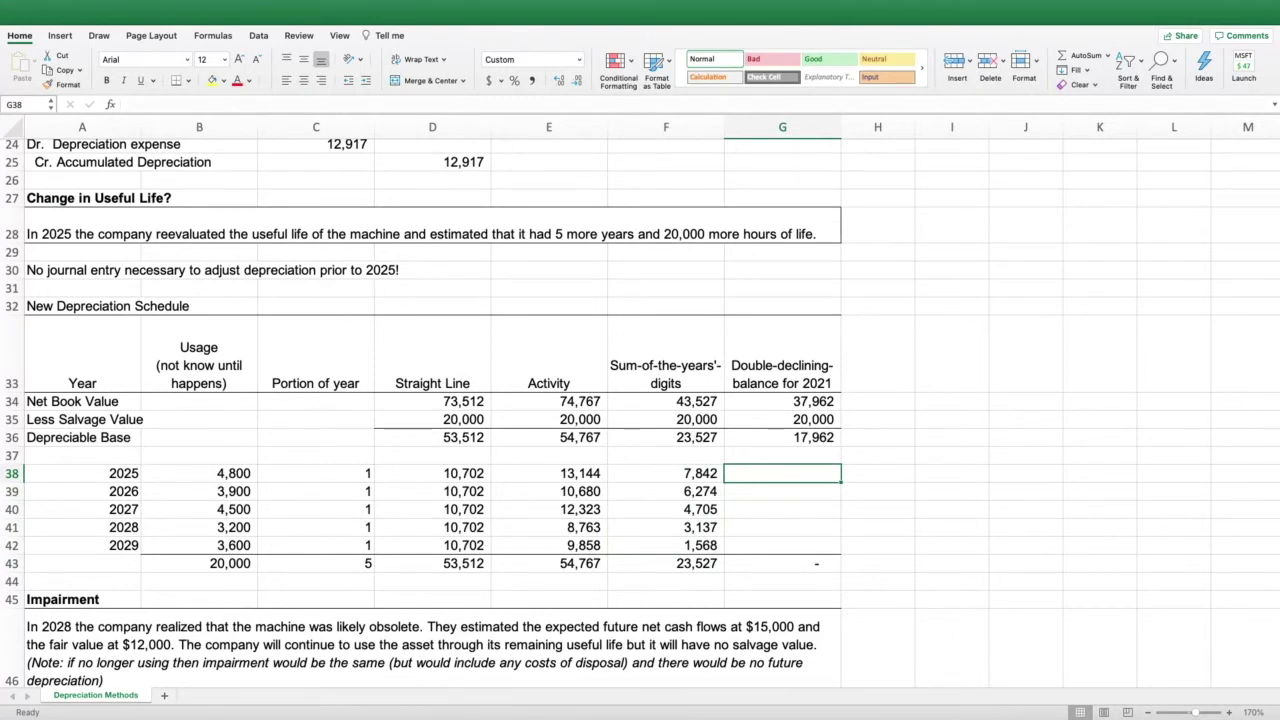
type("=2/")
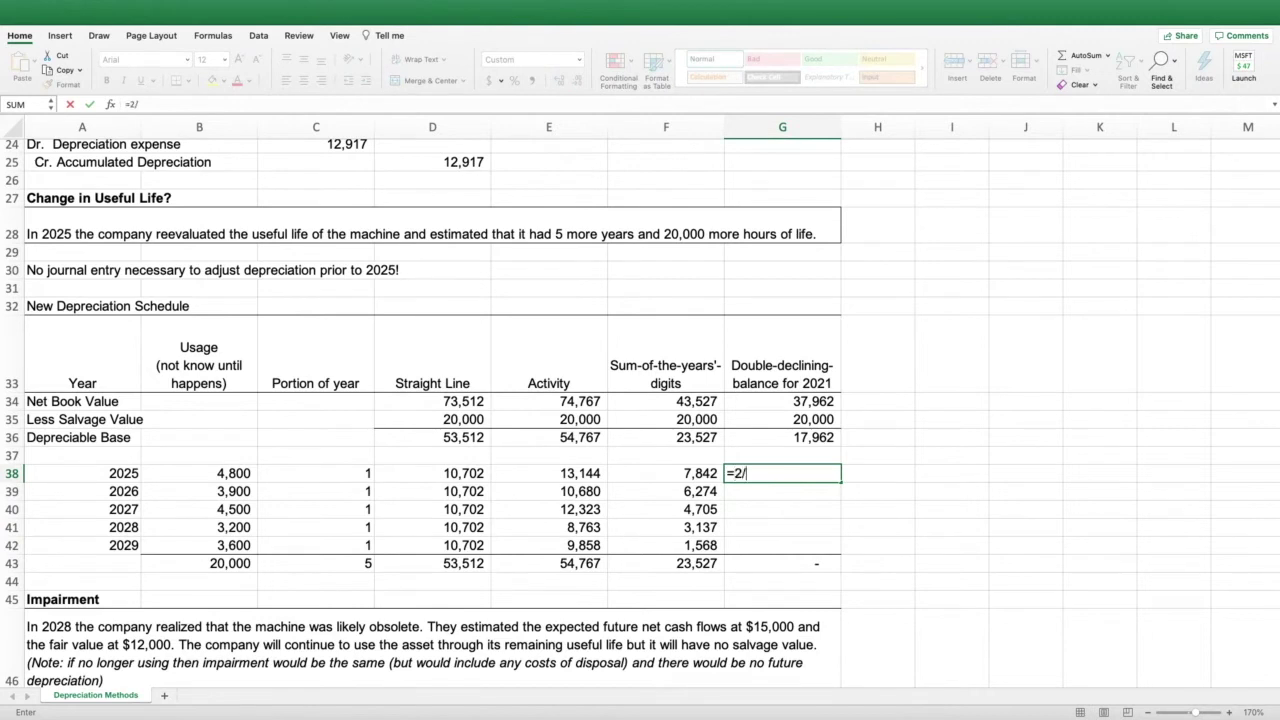
type("5*")
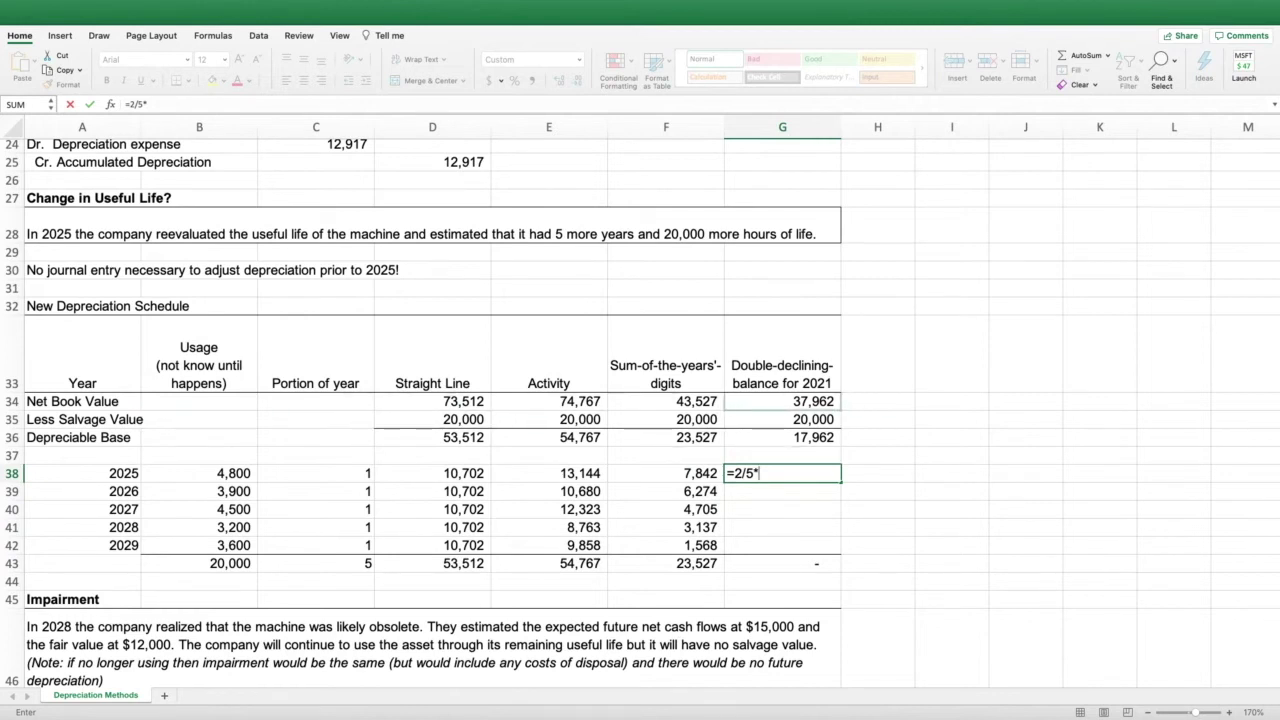
left_click(782, 401)
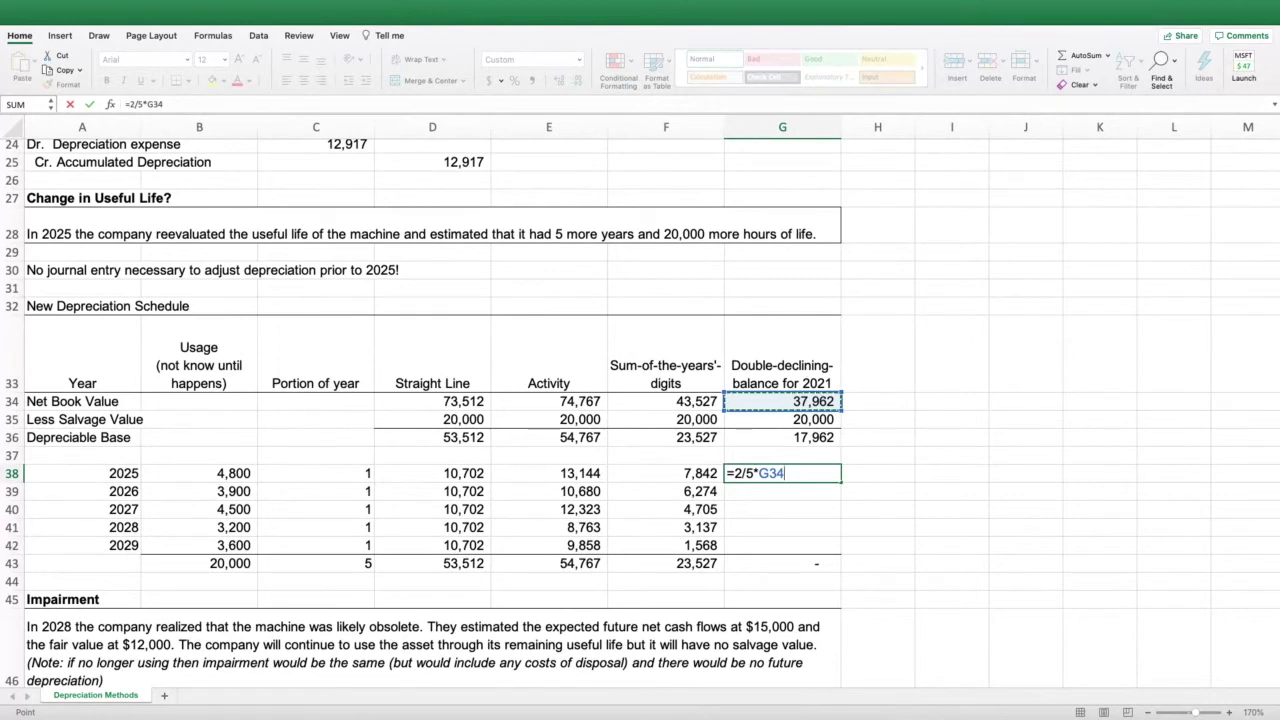
key("Return")
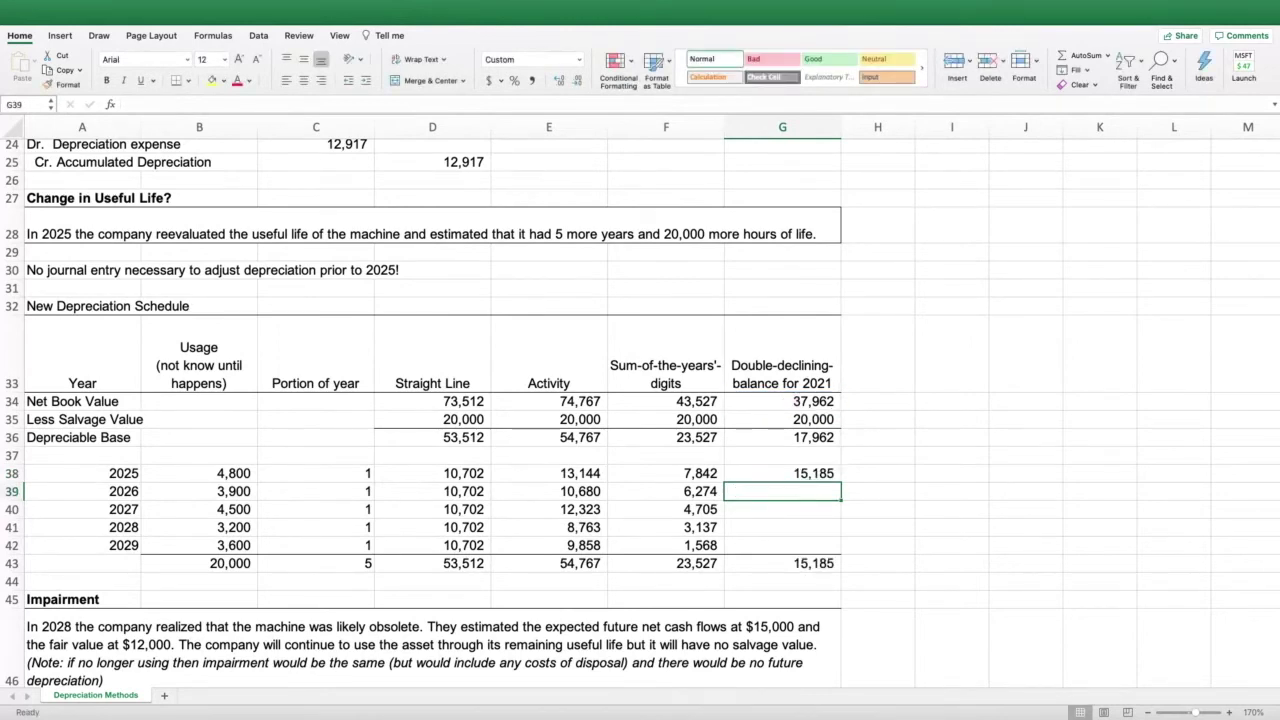
Try =2/5*($G$34-SUM($G$38:G38)) as the 2026 double-declining-balance depreciation in G39.
type("=")
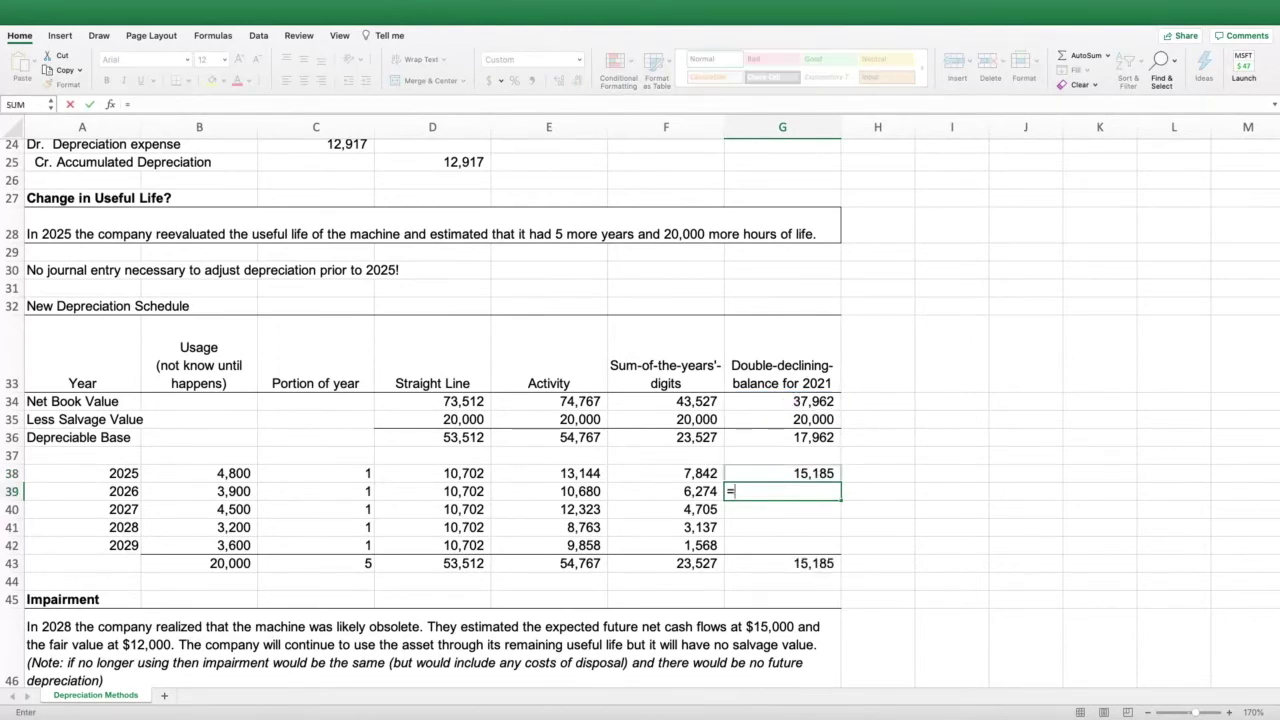
type("2/5*")
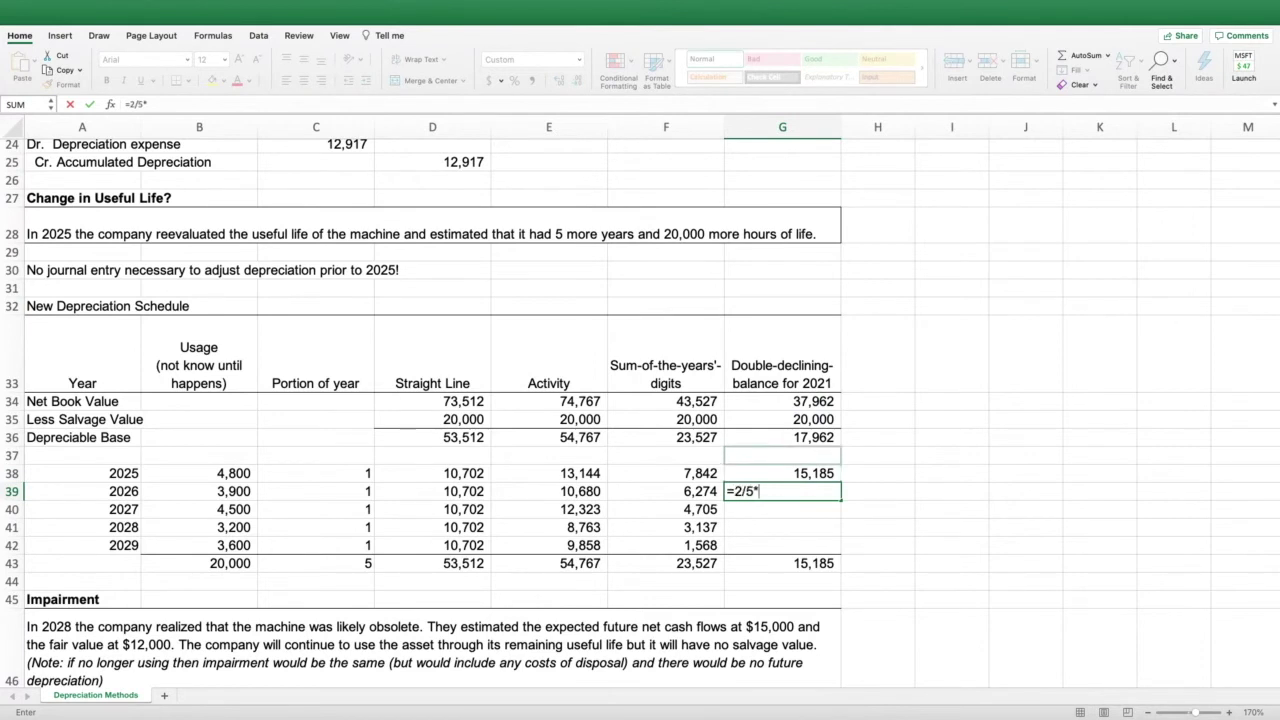
type("(")
left_click(782, 402)
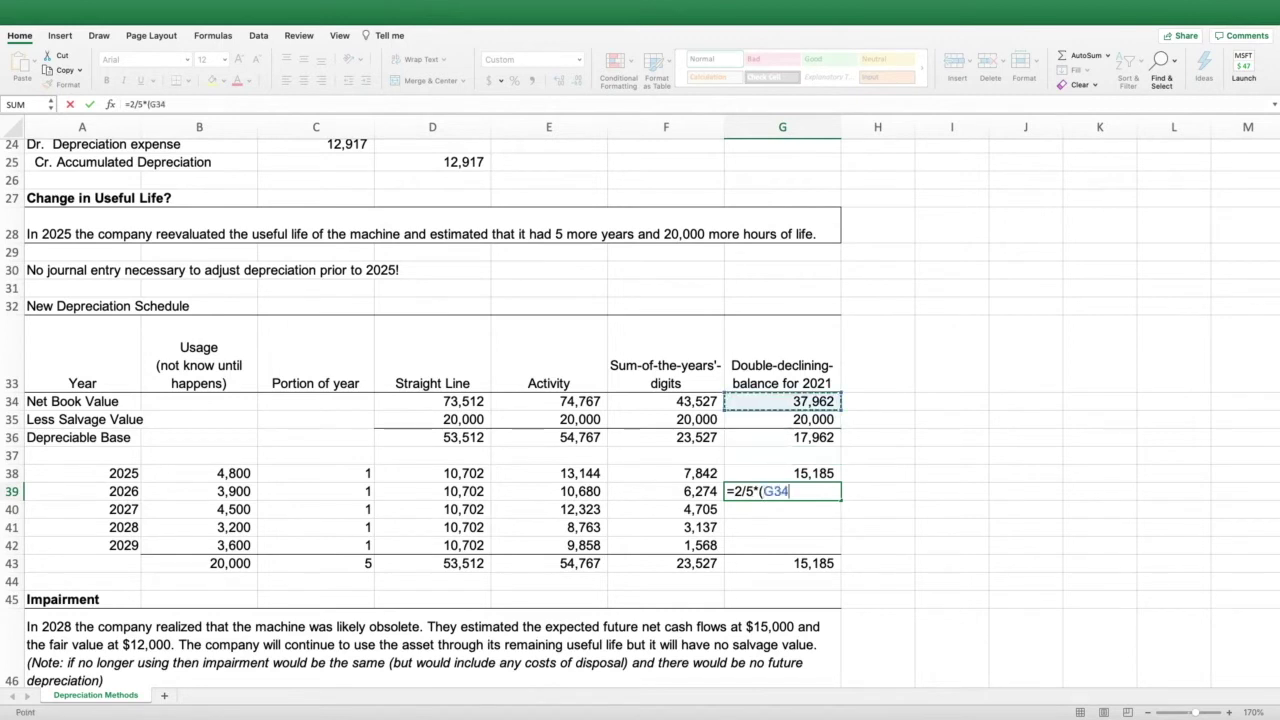
type("-sum(")
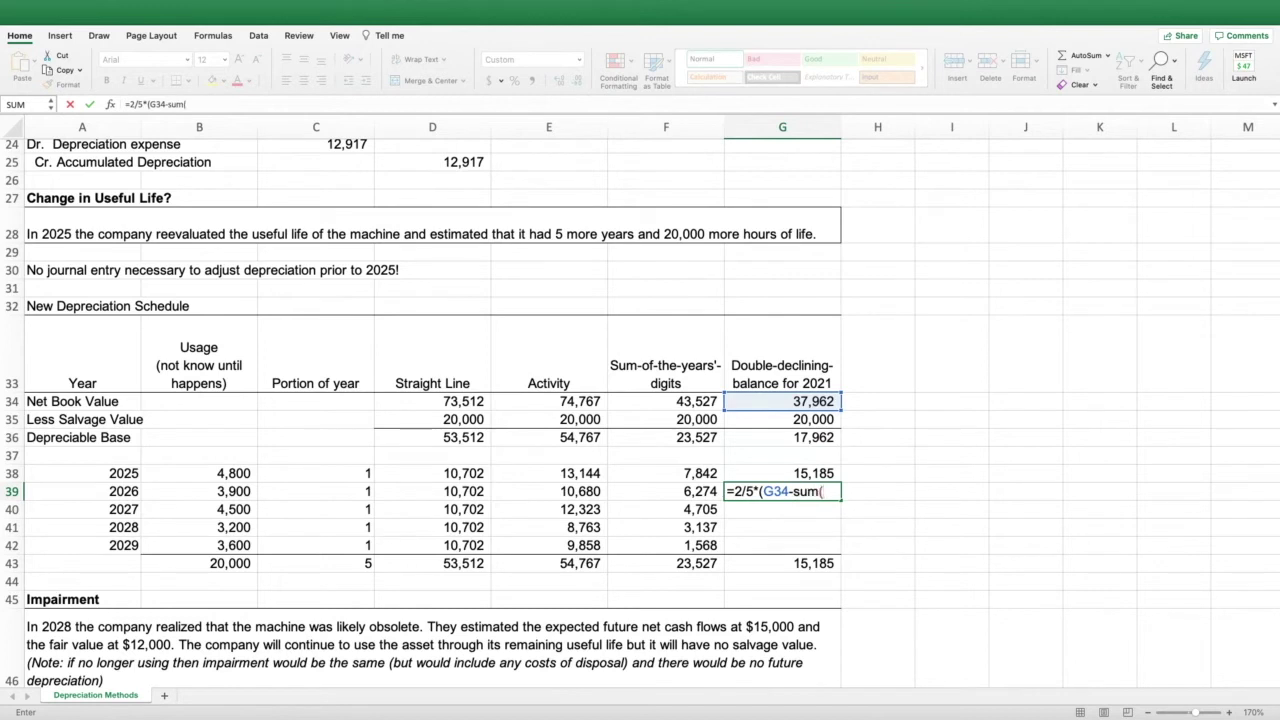
type("G38")
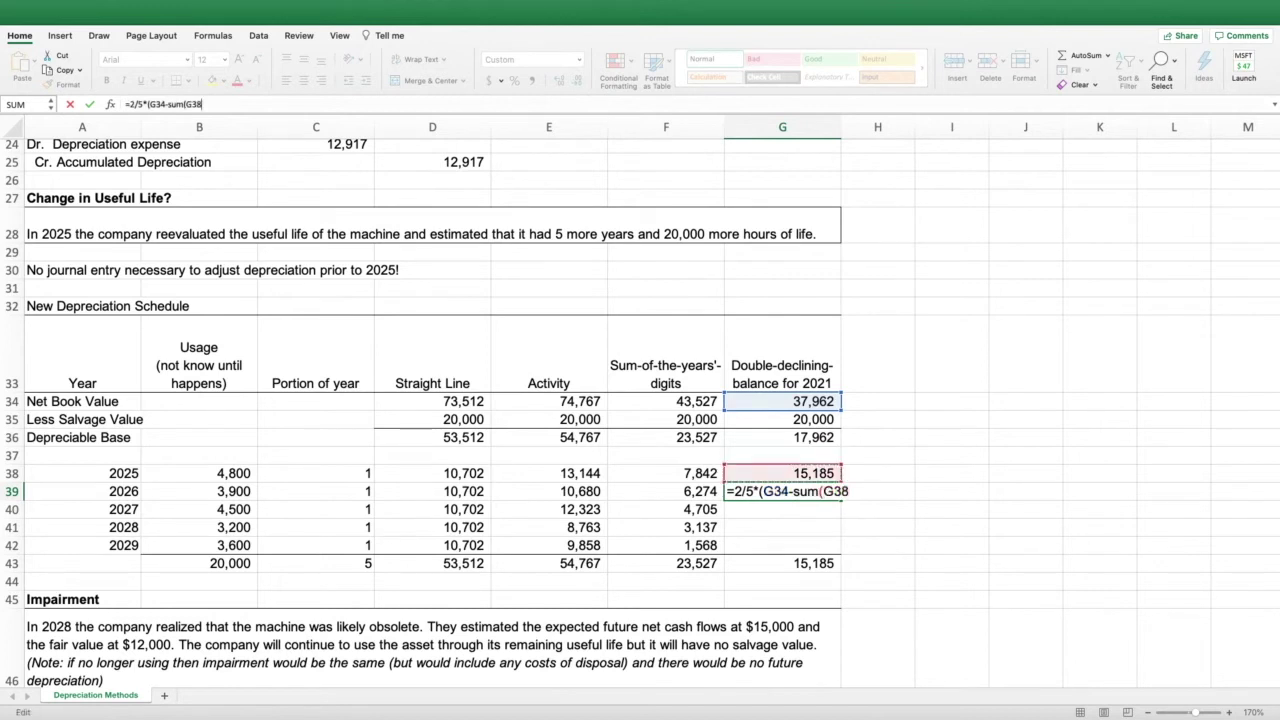
type(":g38")
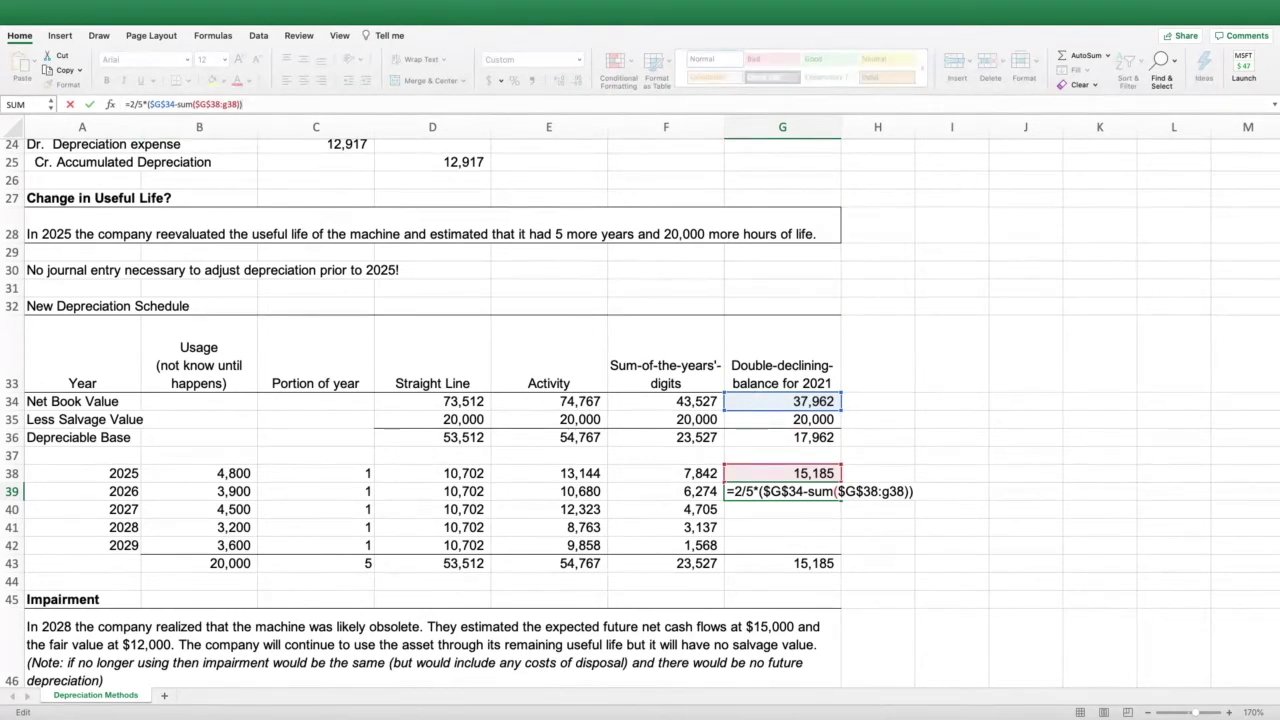
key("Return")
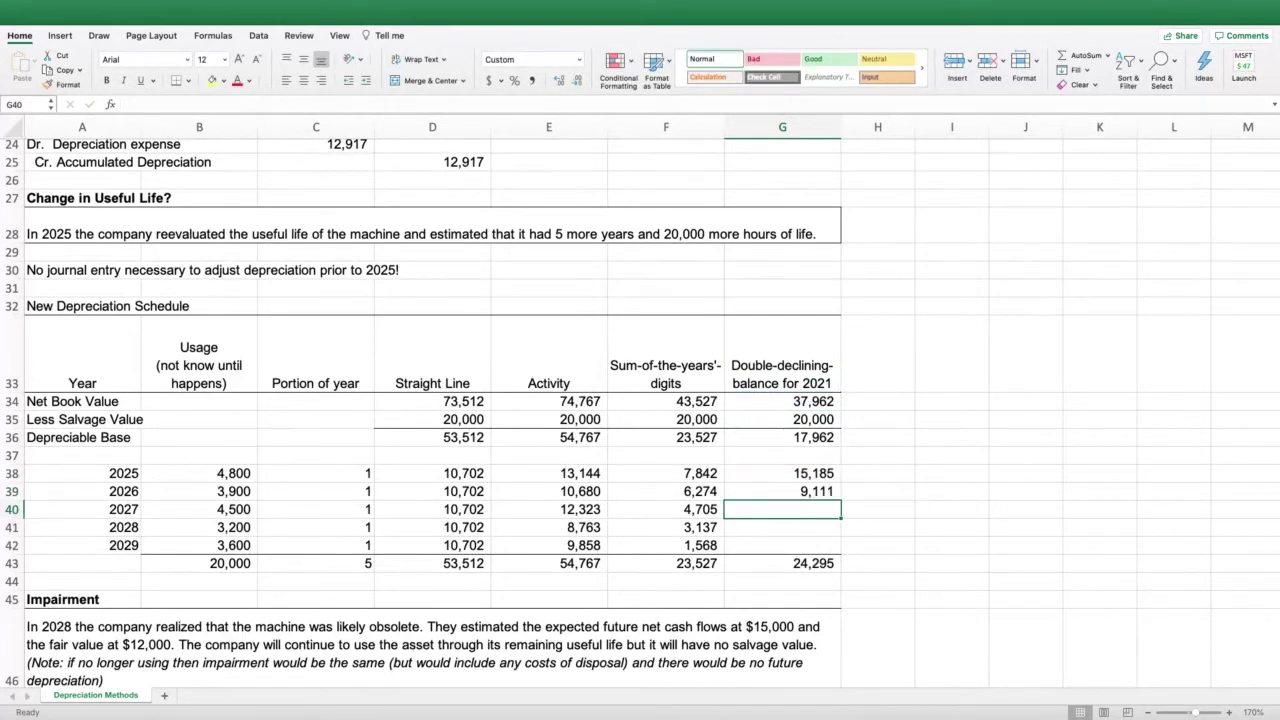
Compare the G43 total with the depreciable base in G36, and replace the G39 formula with =G34-SUM($G$38:G38)-20000.
left_click(782, 491)
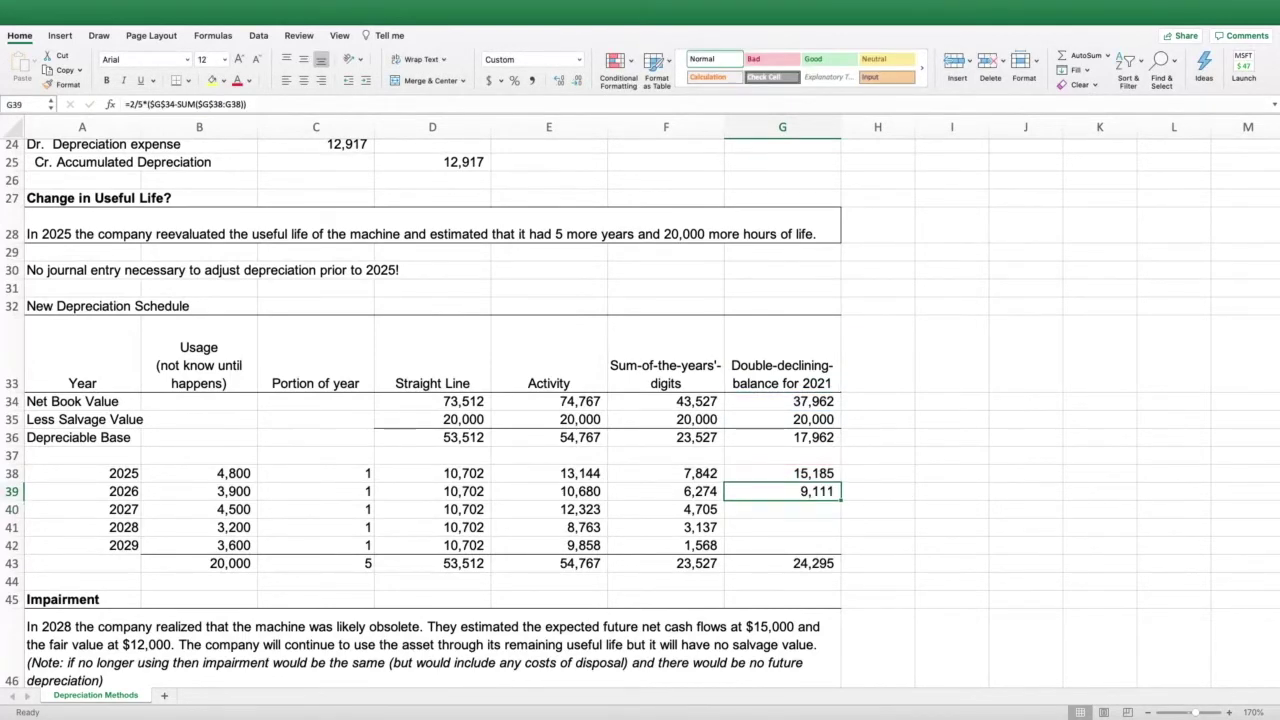
left_click(782, 563)
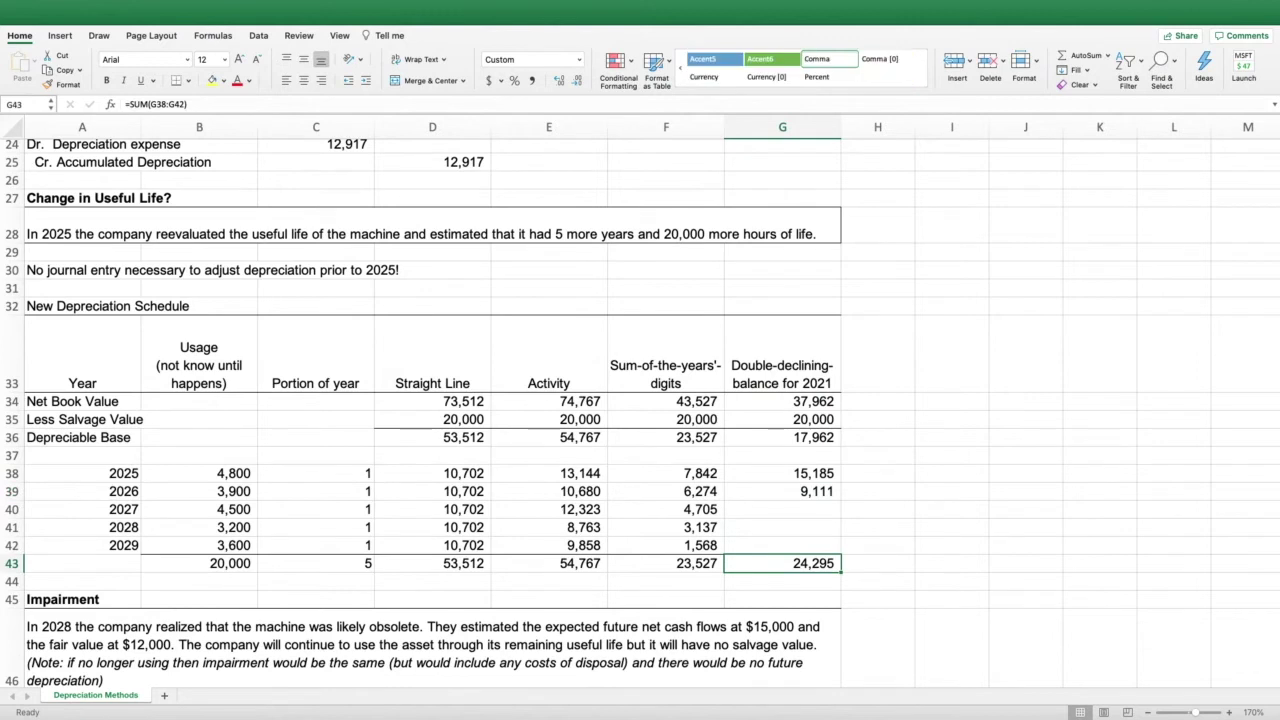
scroll(640, 400, "down", 1)
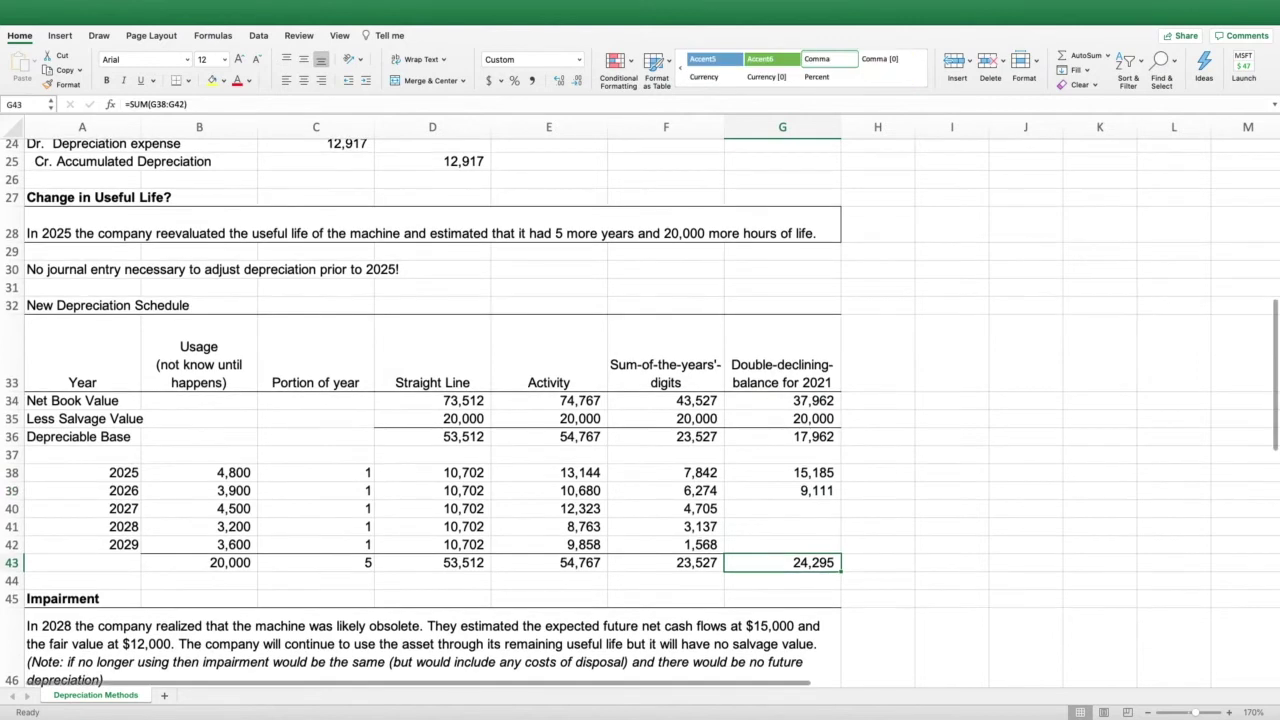
left_click(782, 437)
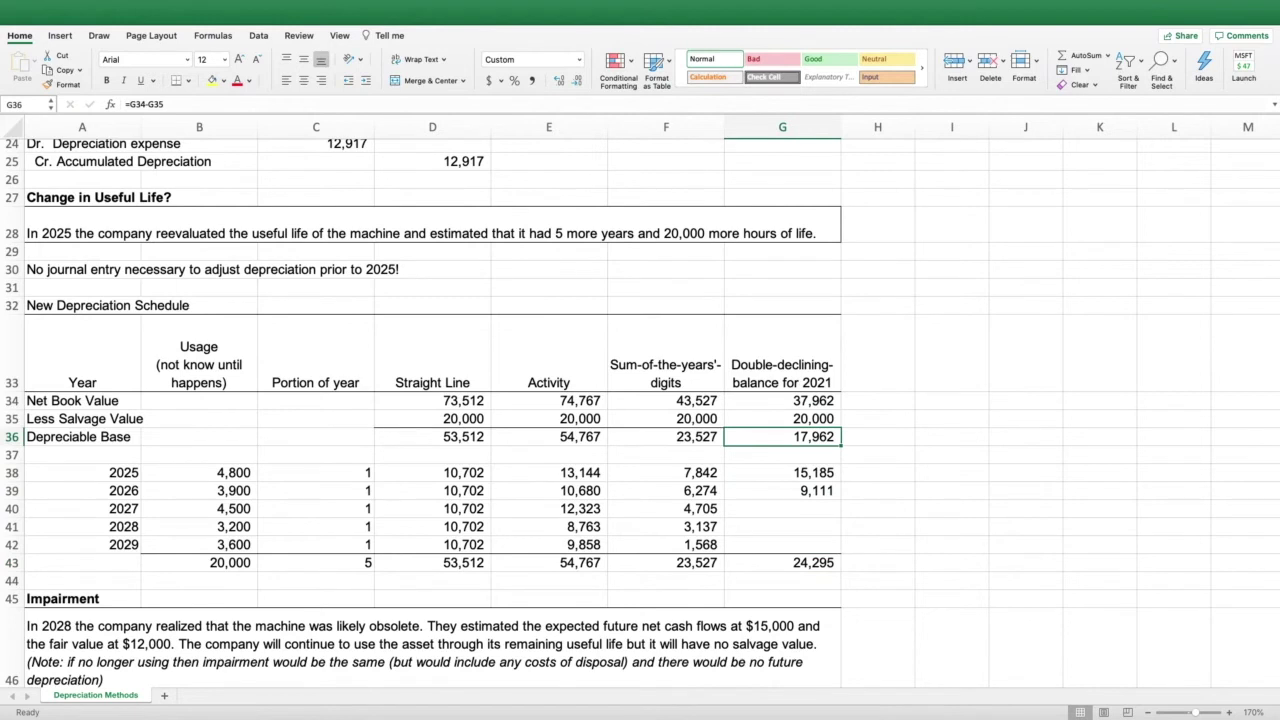
key("Down")
key("Down")
key("Down")
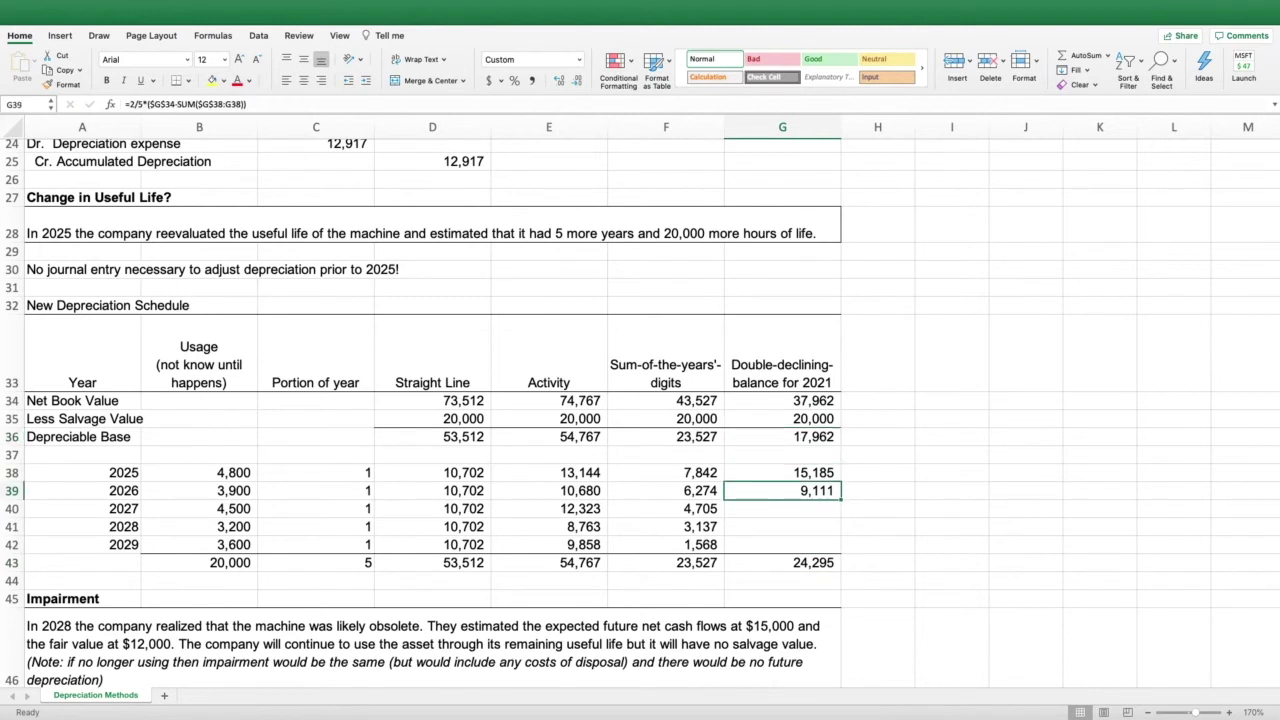
type("=")
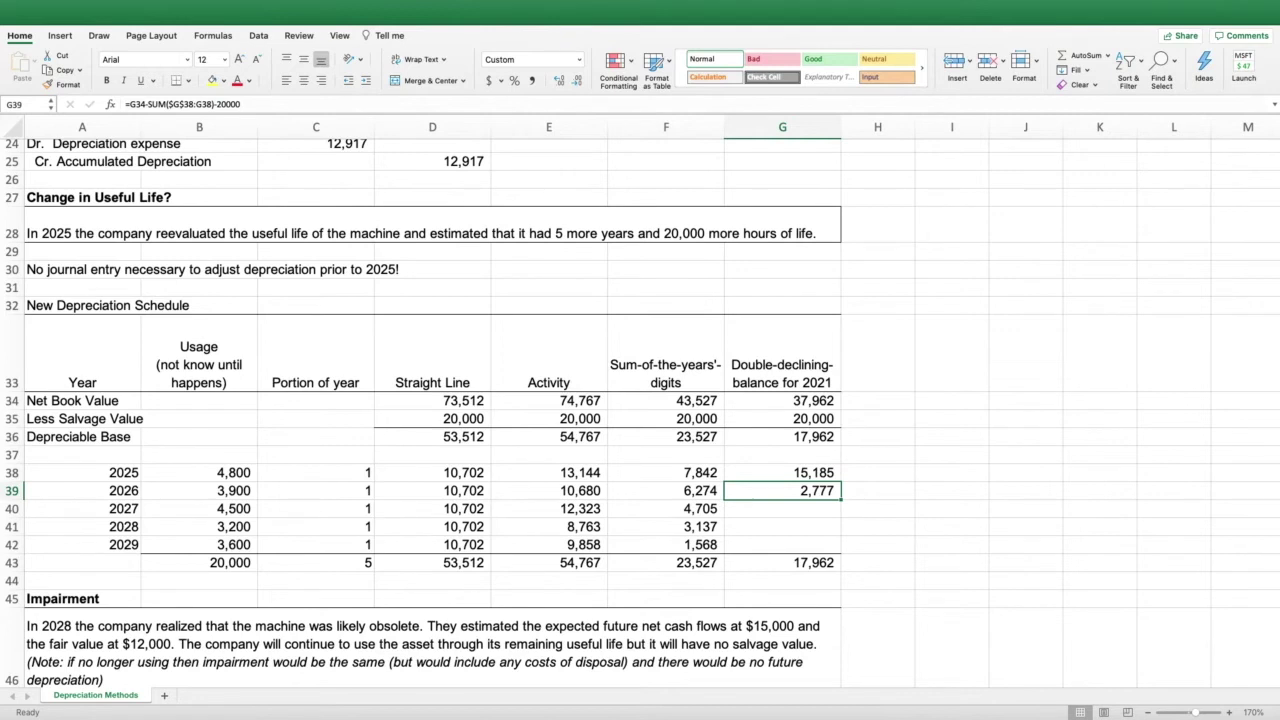
Check the double-declining total in G43 against the 2025–2026 amounts and review the blank 2027–2029 cells.
left_click(782, 562)
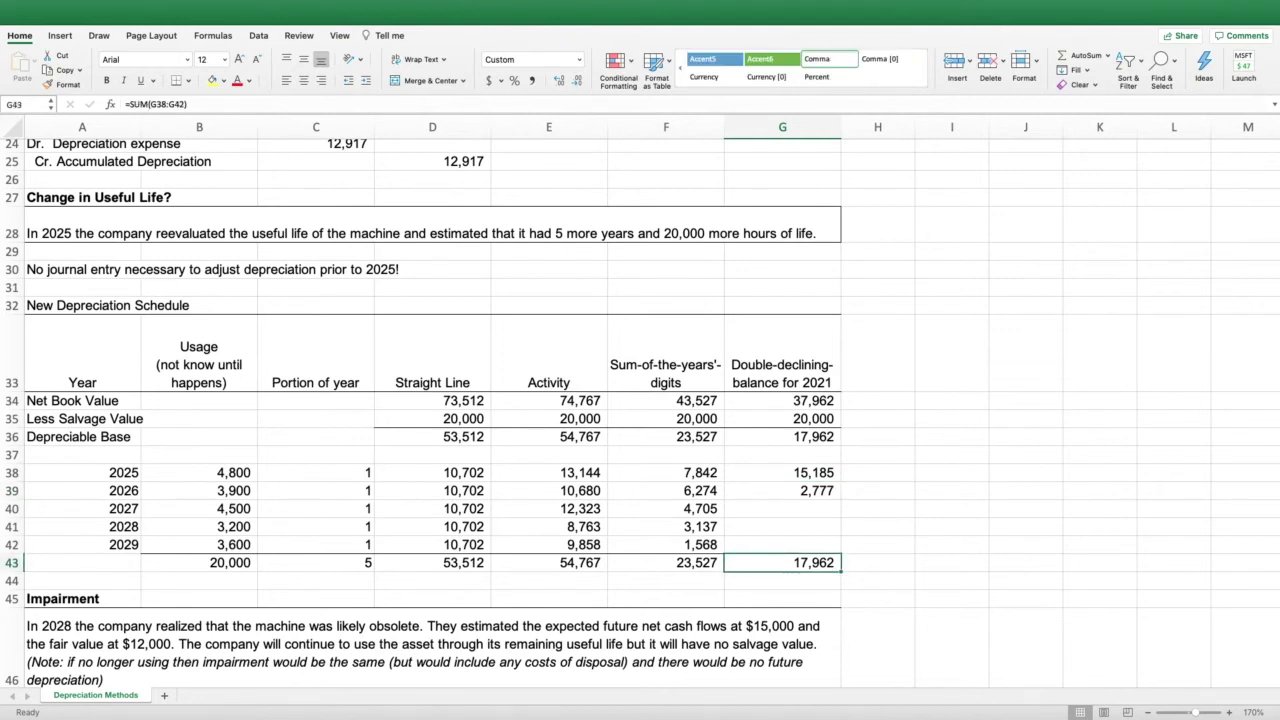
left_click_drag(782, 472, 782, 490)
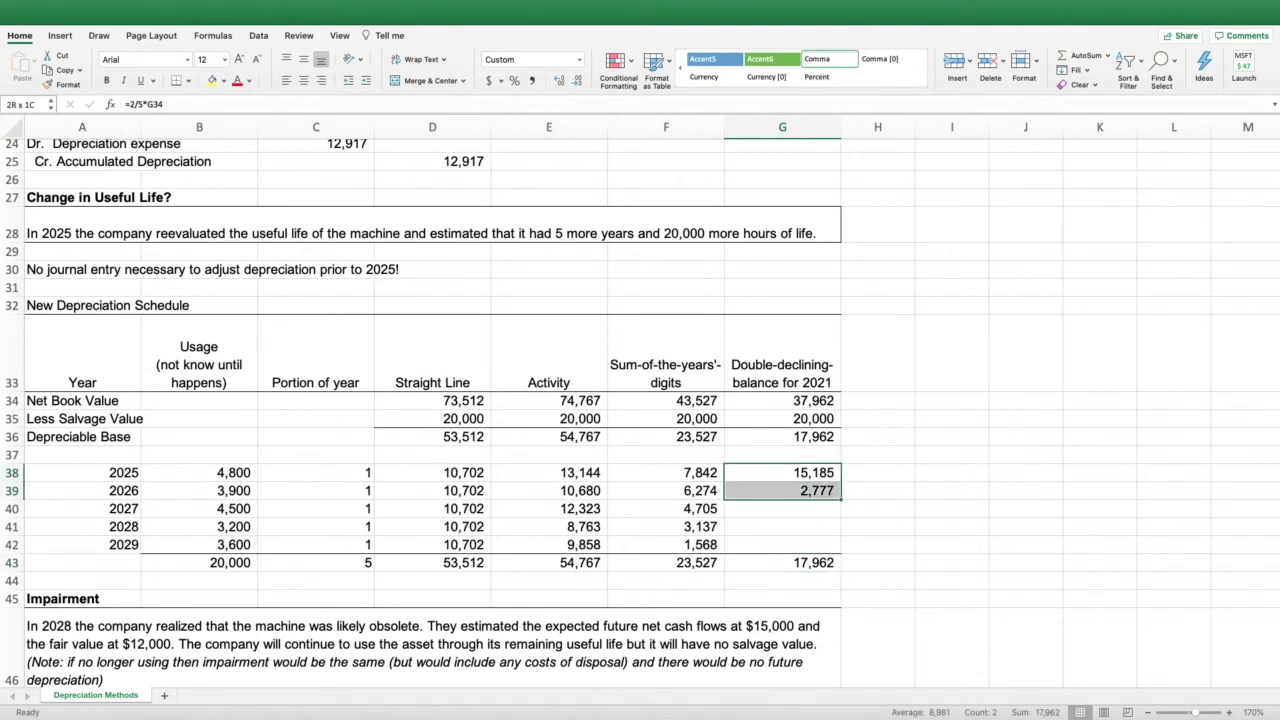
left_click_drag(782, 508, 782, 544)
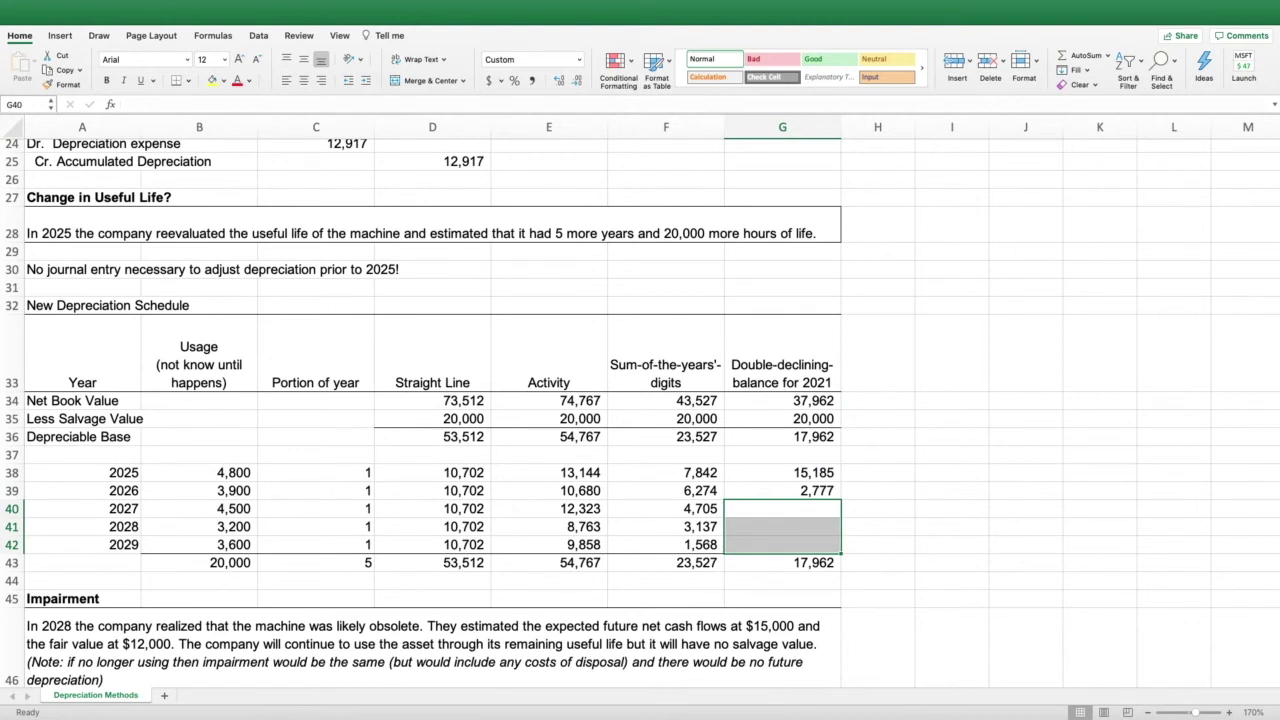
left_click_drag(782, 508, 782, 544)
left_click(877, 508)
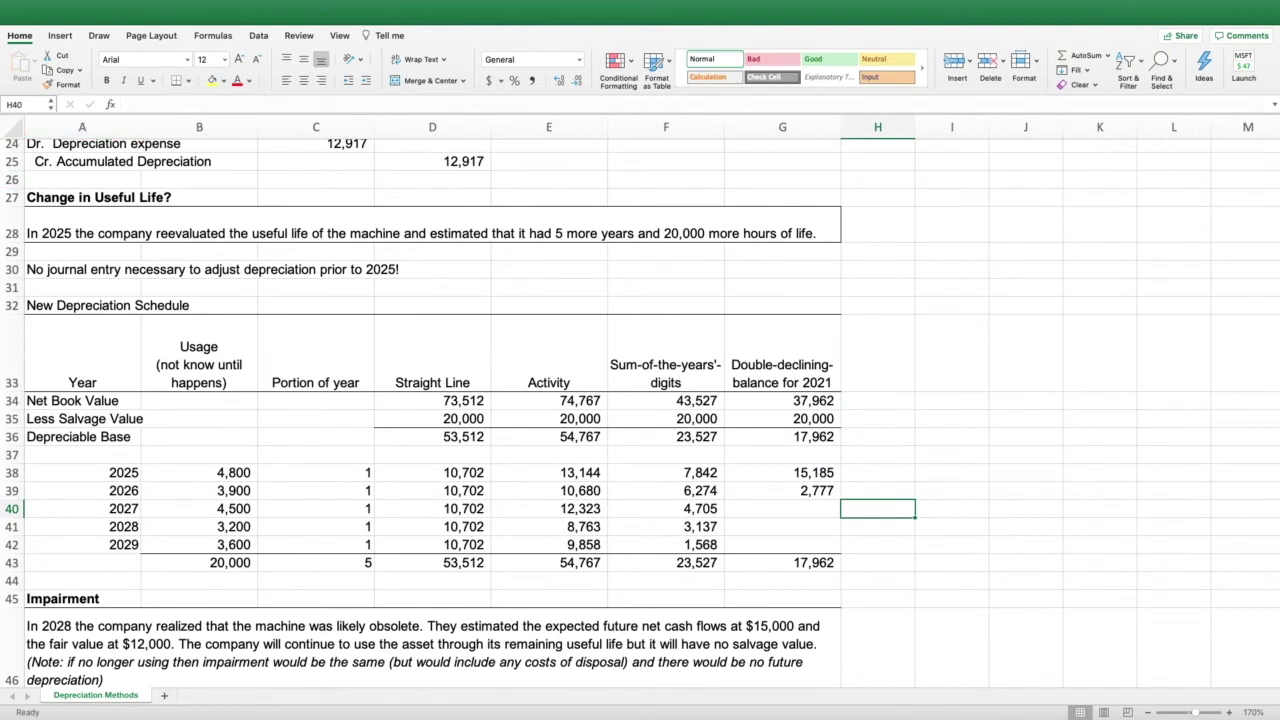
Review the 2020 journal entry and the 2025–2029 depreciation under each method, and read the 2028 impairment scenario.
scroll(640, 400, "up", 1)
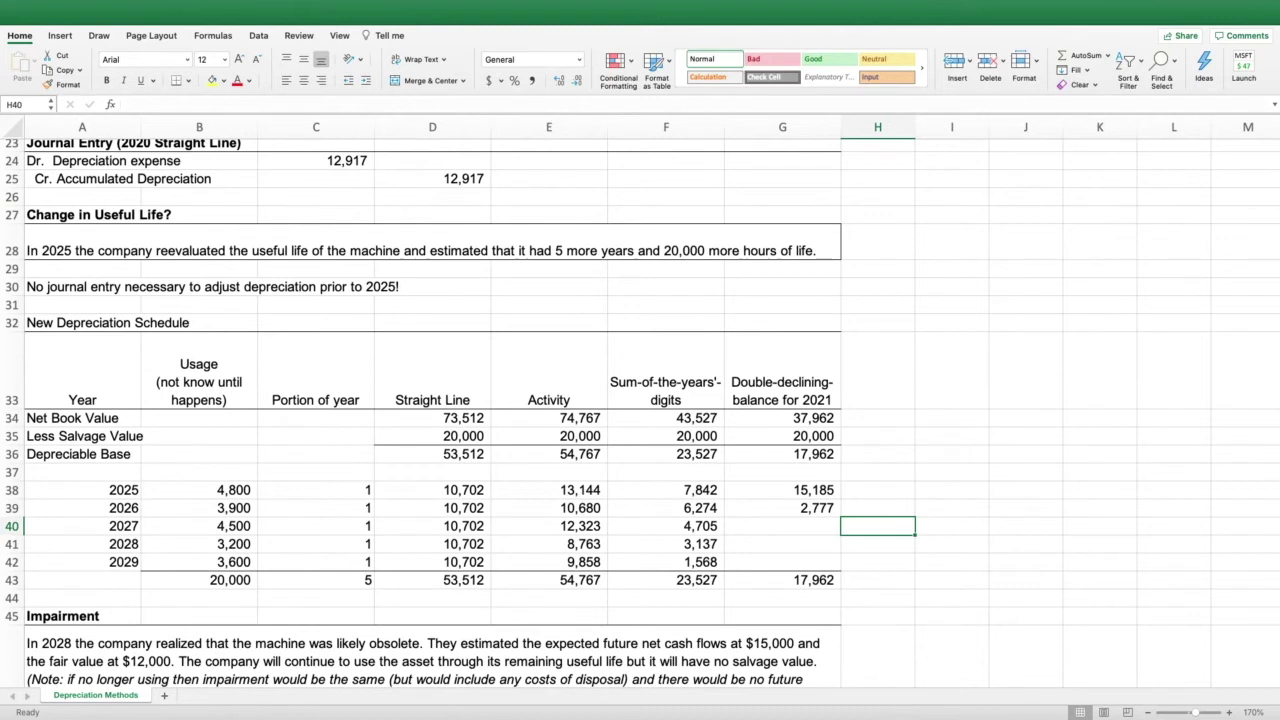
left_click_drag(100, 161, 432, 179)
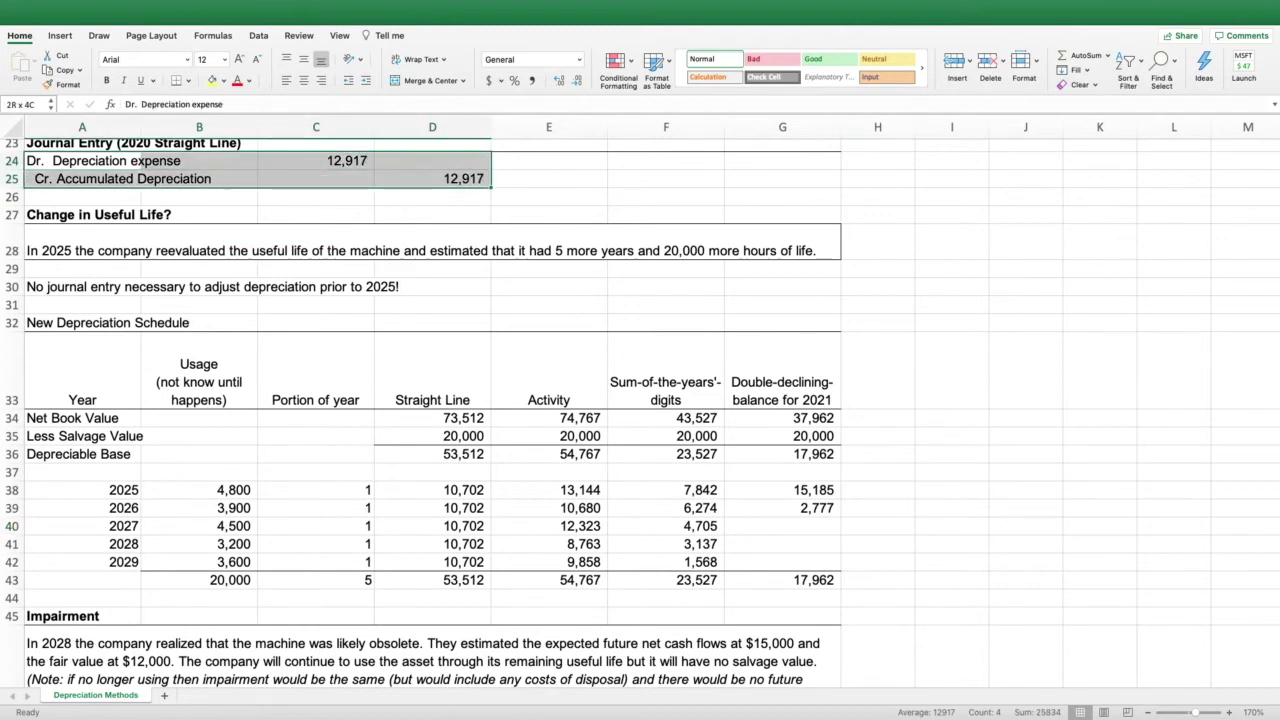
left_click(432, 490)
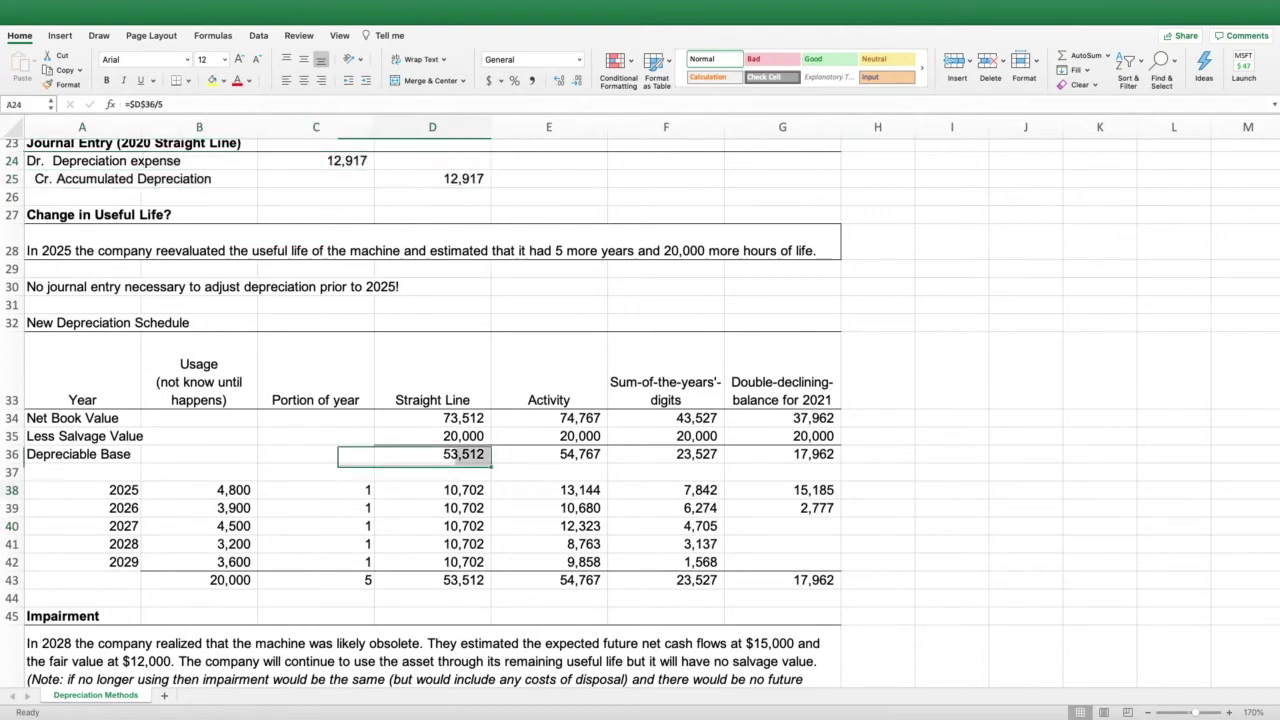
left_click(432, 526)
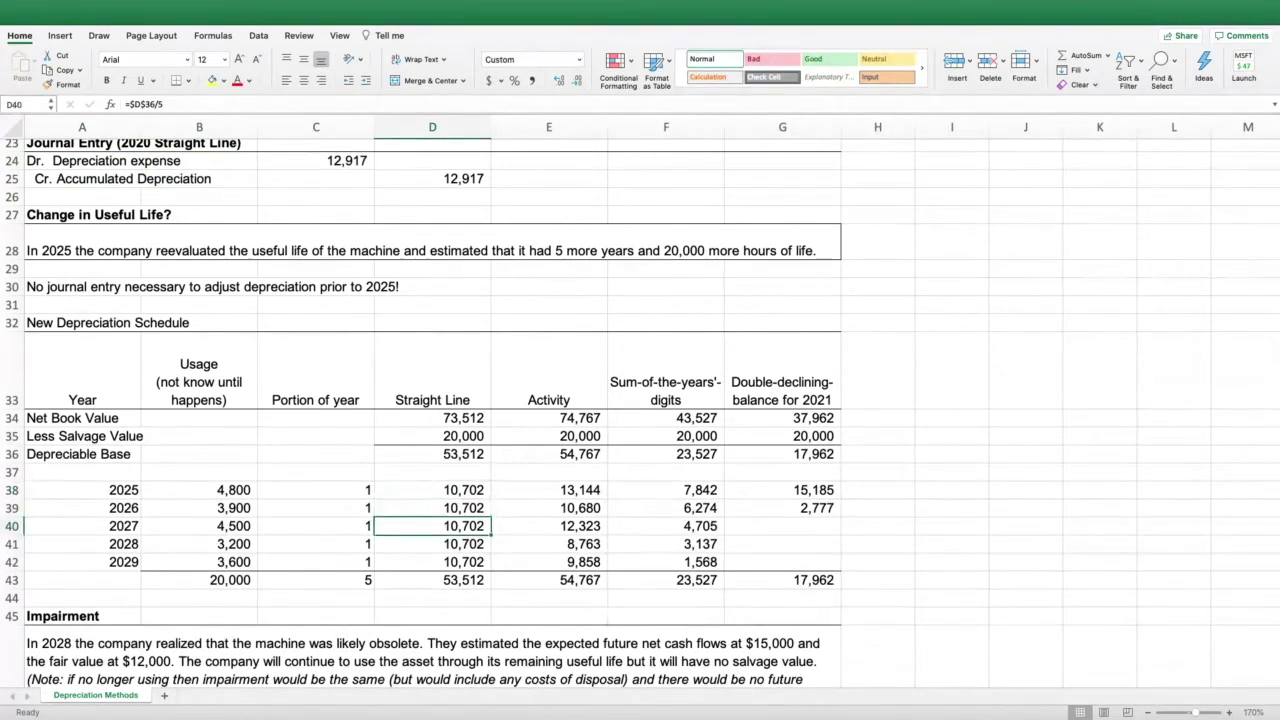
left_click(549, 490)
left_click(549, 544)
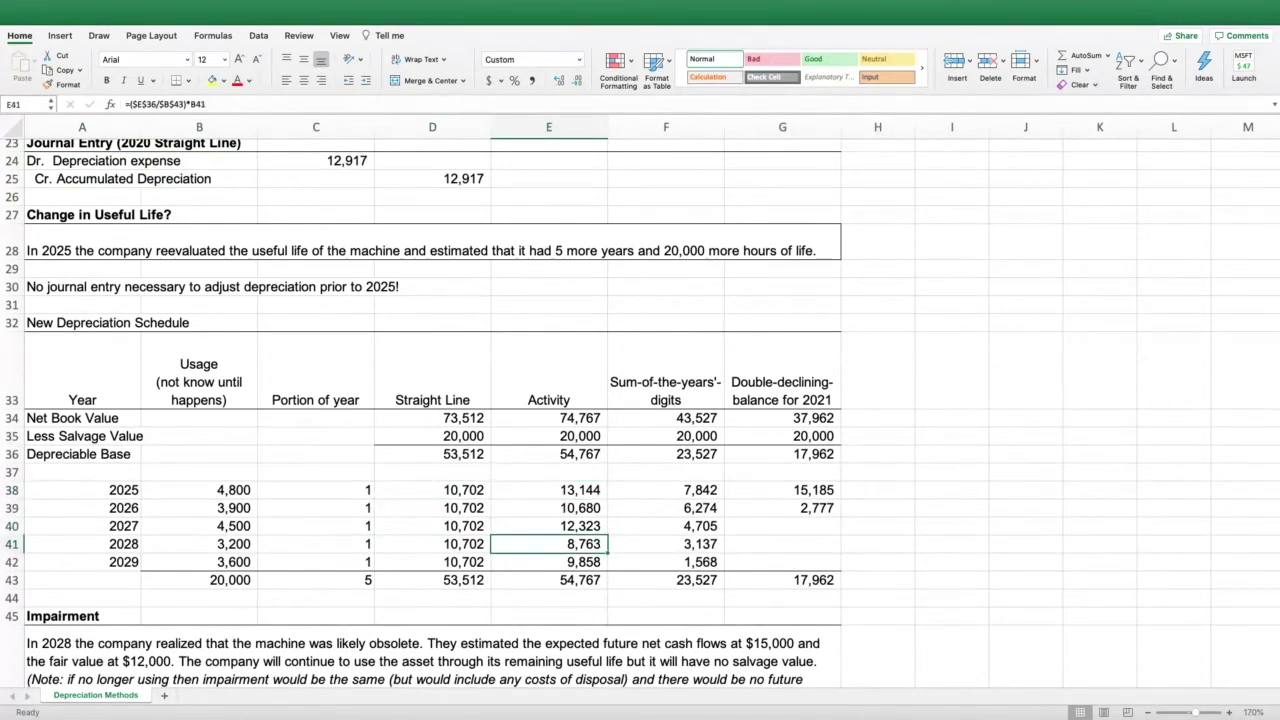
left_click(666, 544)
left_click(783, 526)
left_click(1025, 580)
scroll(1025, 580, "down", 9)
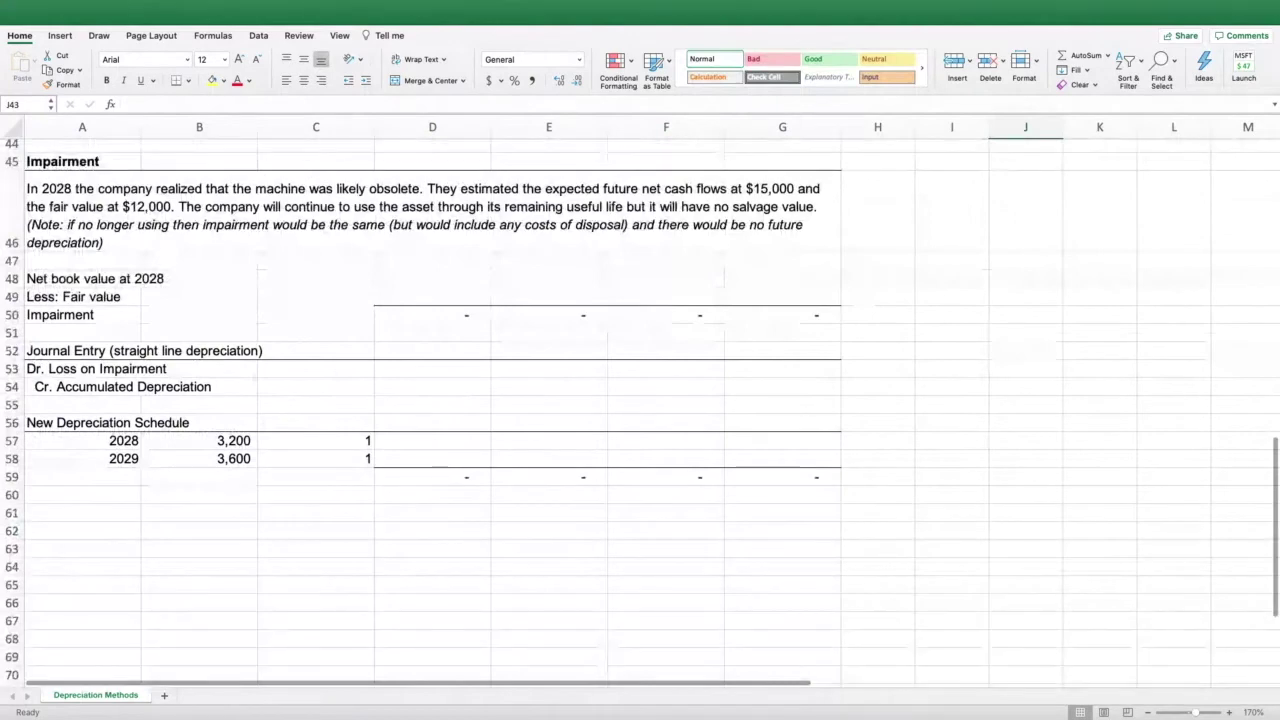
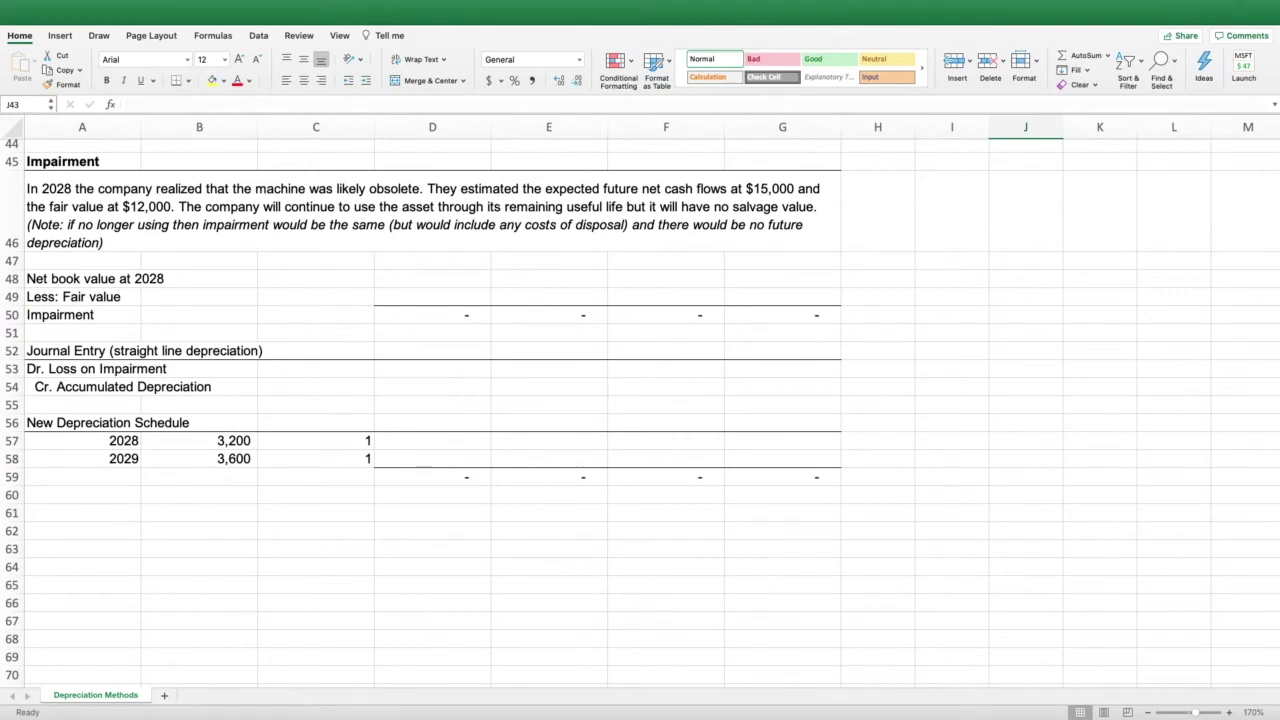
Calculate the straight-line net book value at 2028 in D48 as =D34-SUM(D38:D40).
scroll(640, 413, "up", 1)
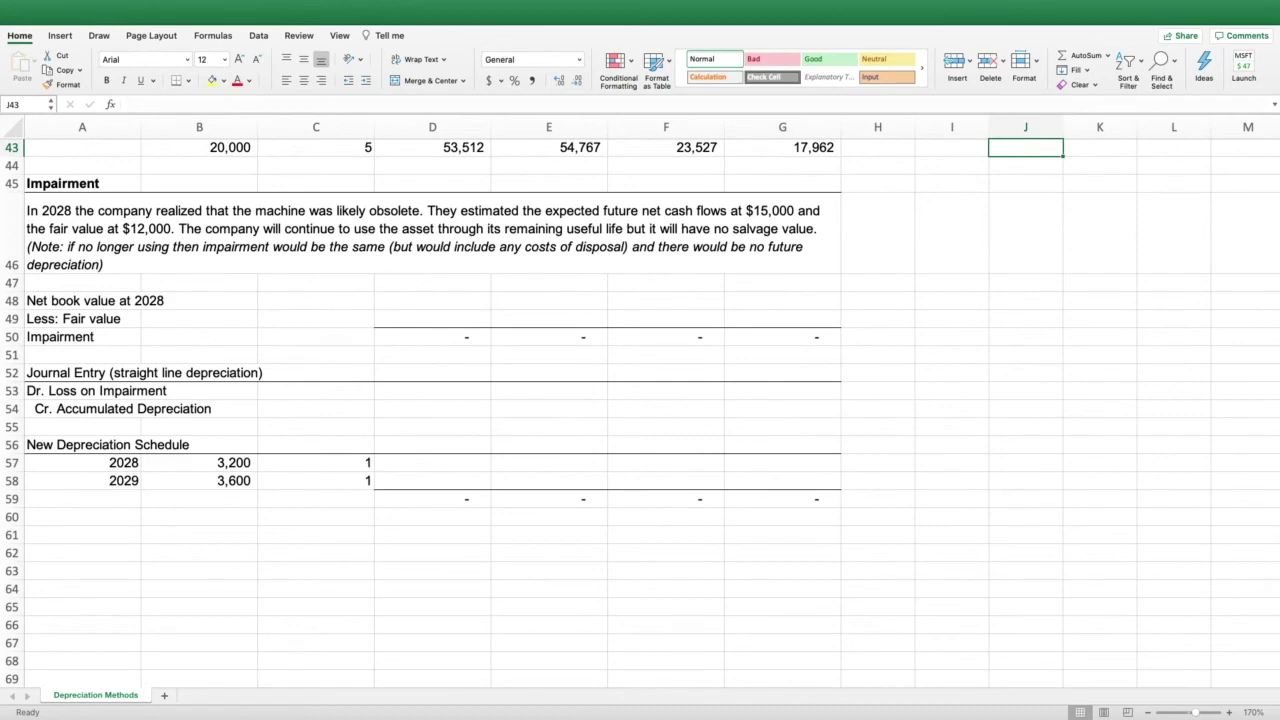
scroll(640, 413, "up", 2)
left_click(432, 339)
scroll(640, 413, "up", 5)
scroll(640, 413, "down", 2)
type("=")
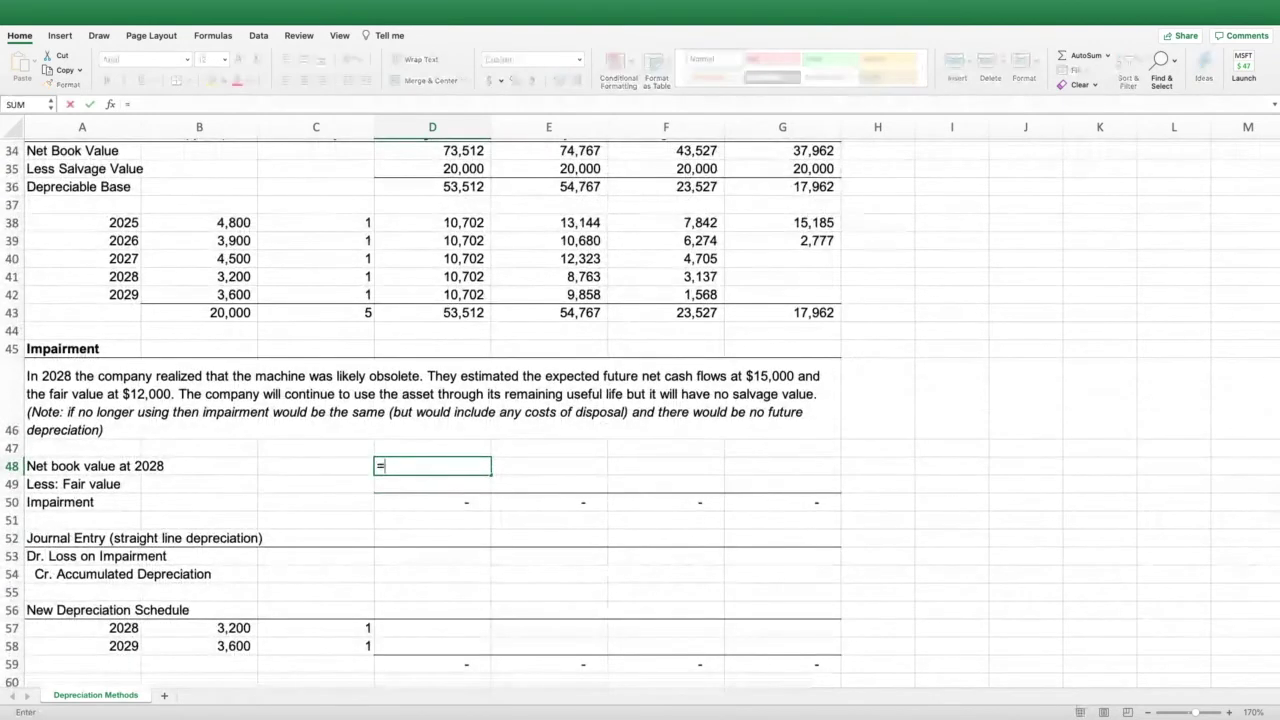
scroll(640, 413, "up", 3)
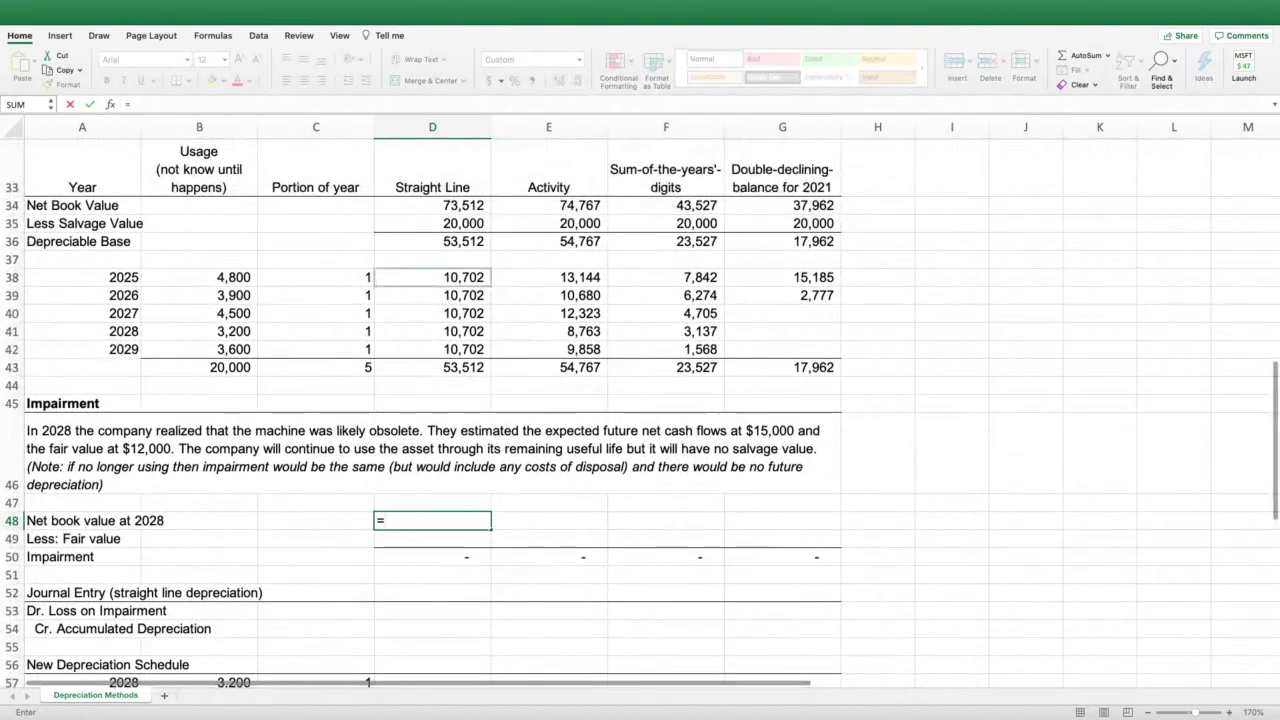
left_click(432, 205)
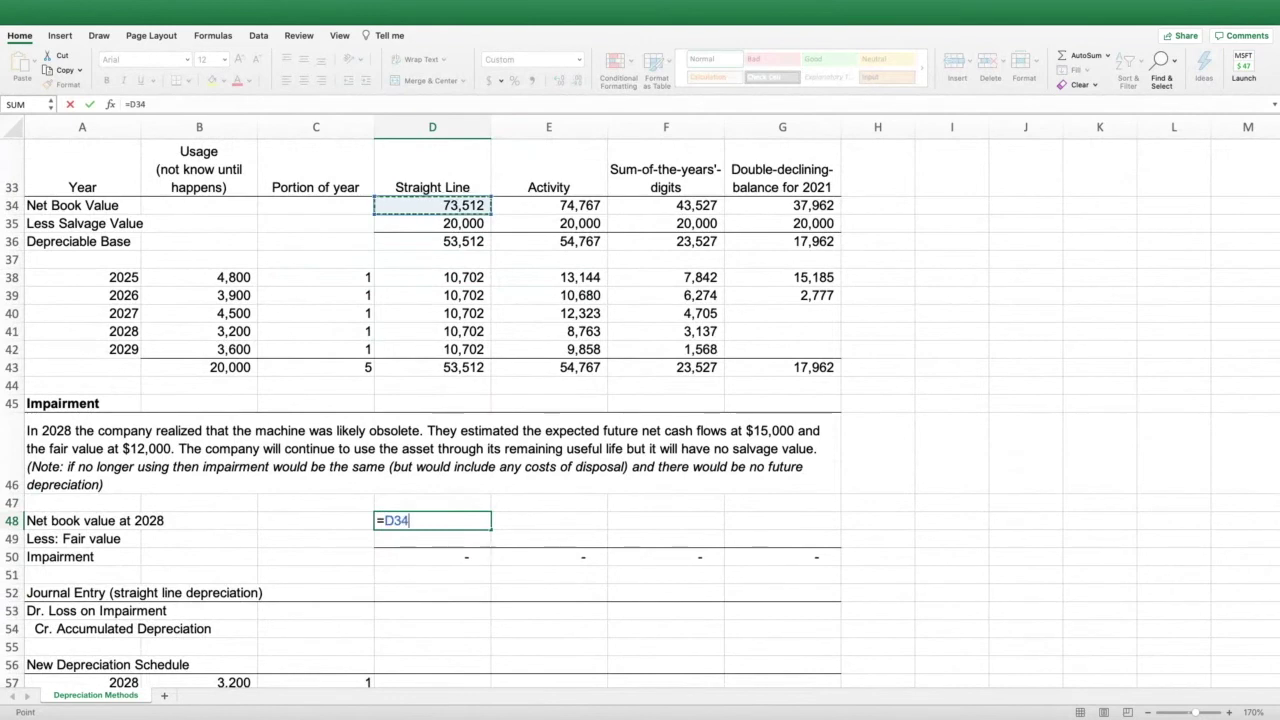
type("-sum(")
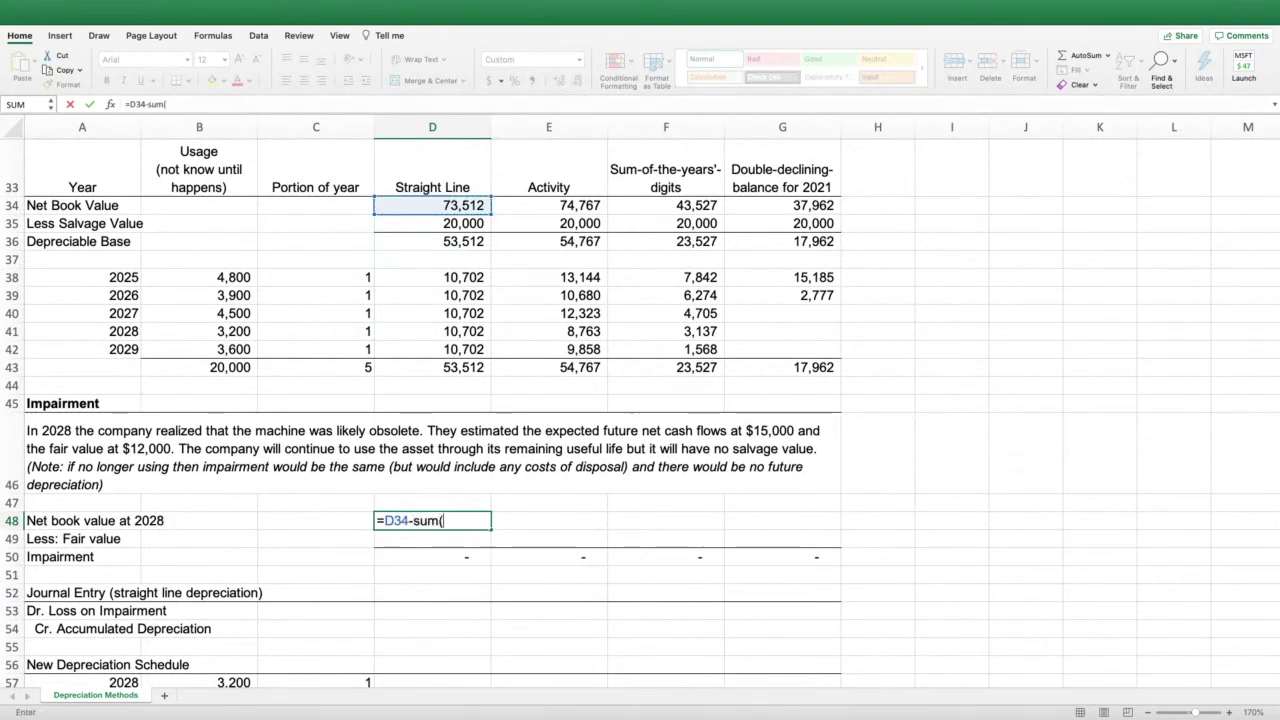
left_click(432, 277)
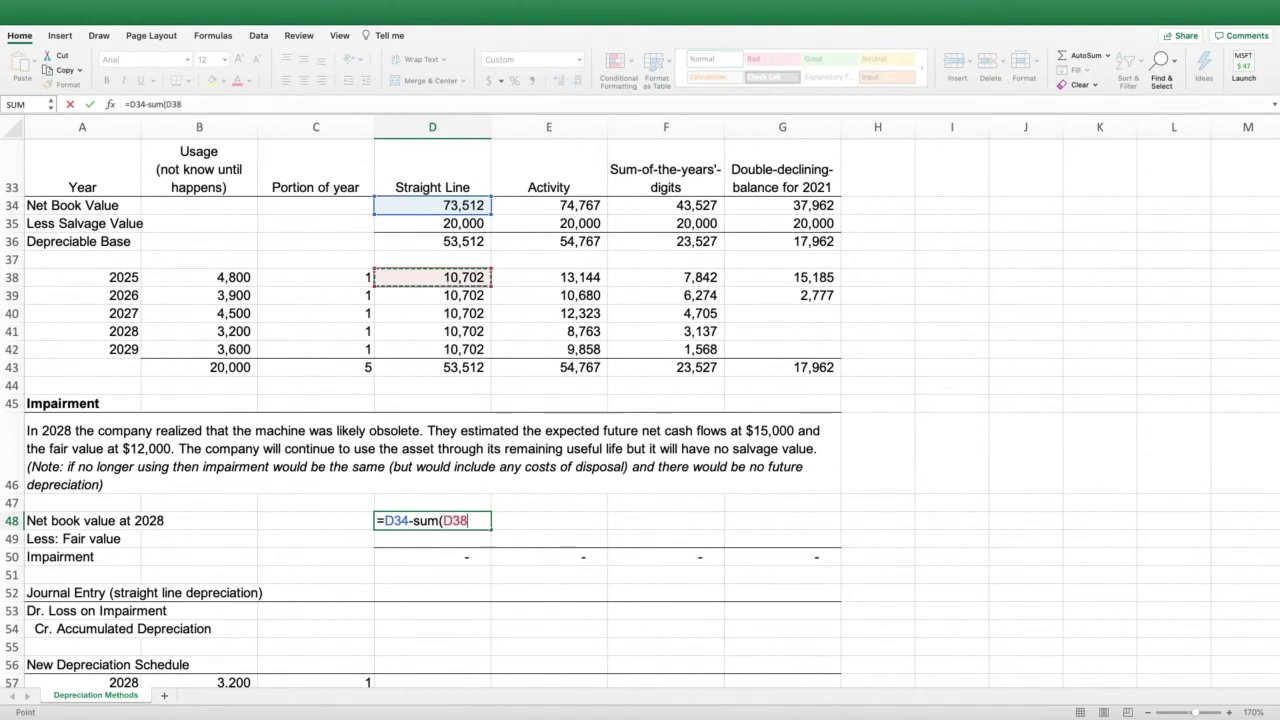
key("shift+Down")
key("shift+Down")
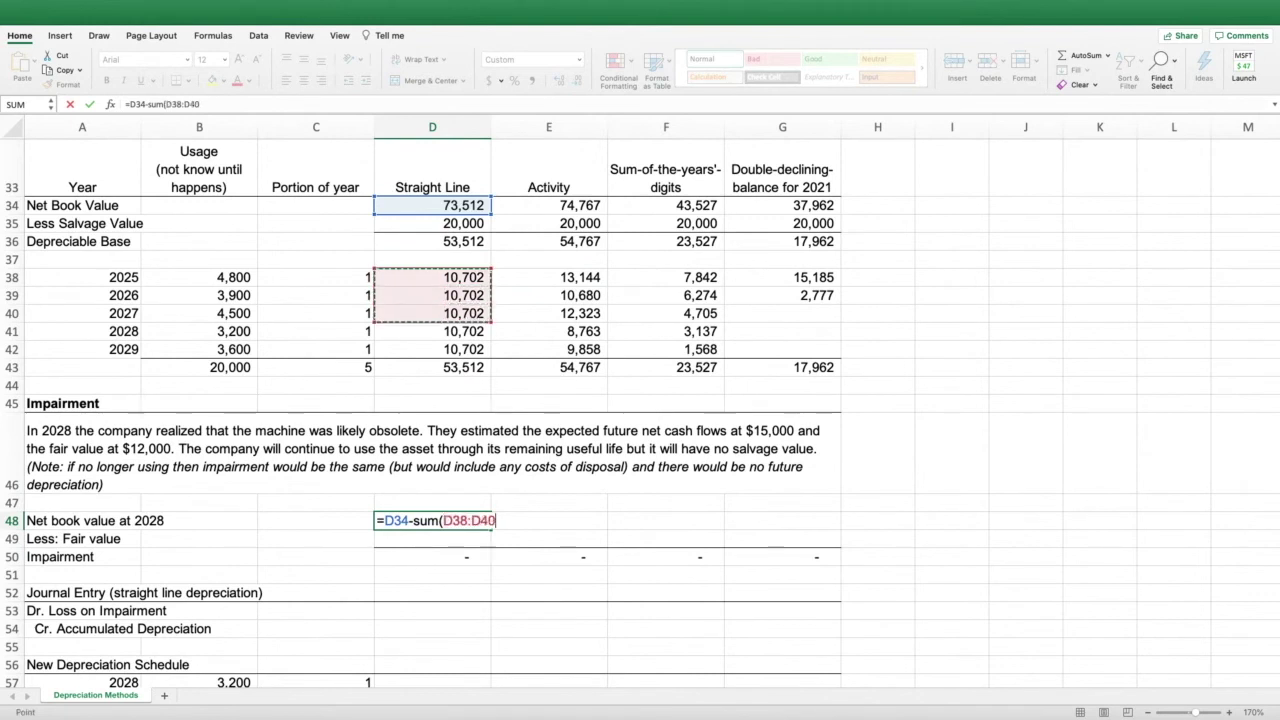
key("Return")
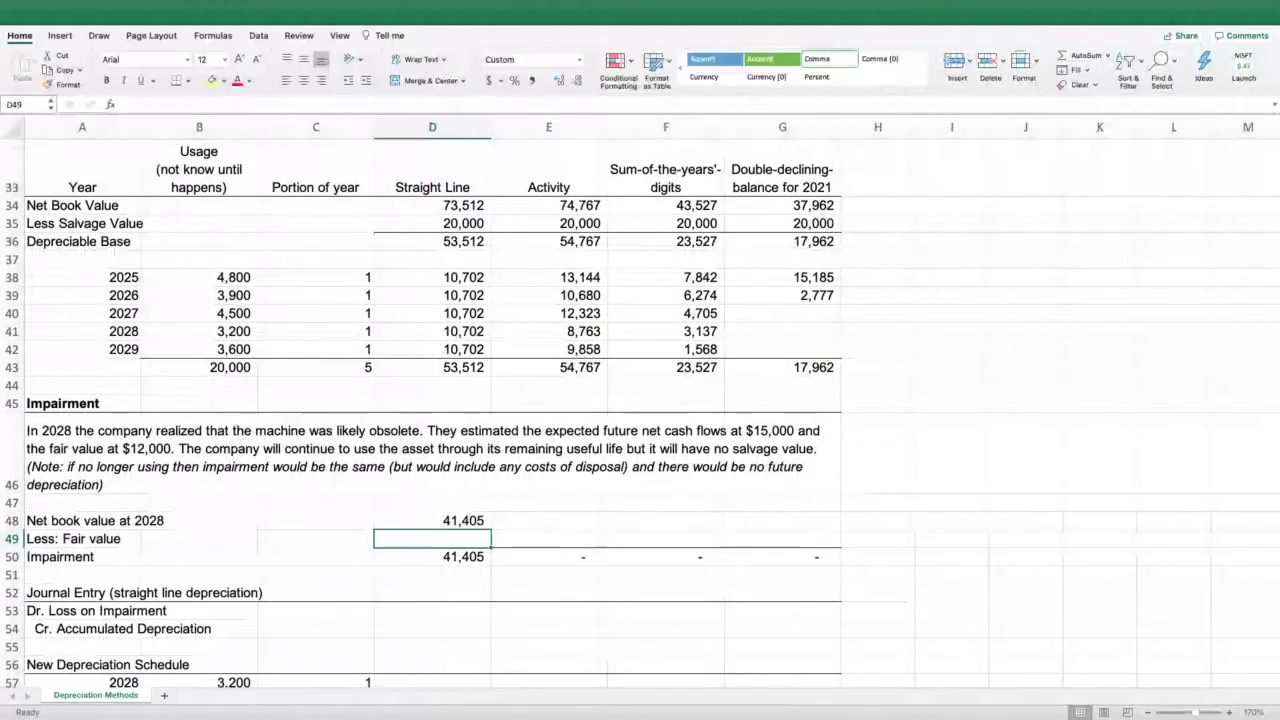
Copy the 2028 net book value formula from D48 across to the other three methods in E48:G48.
left_click(432, 520)
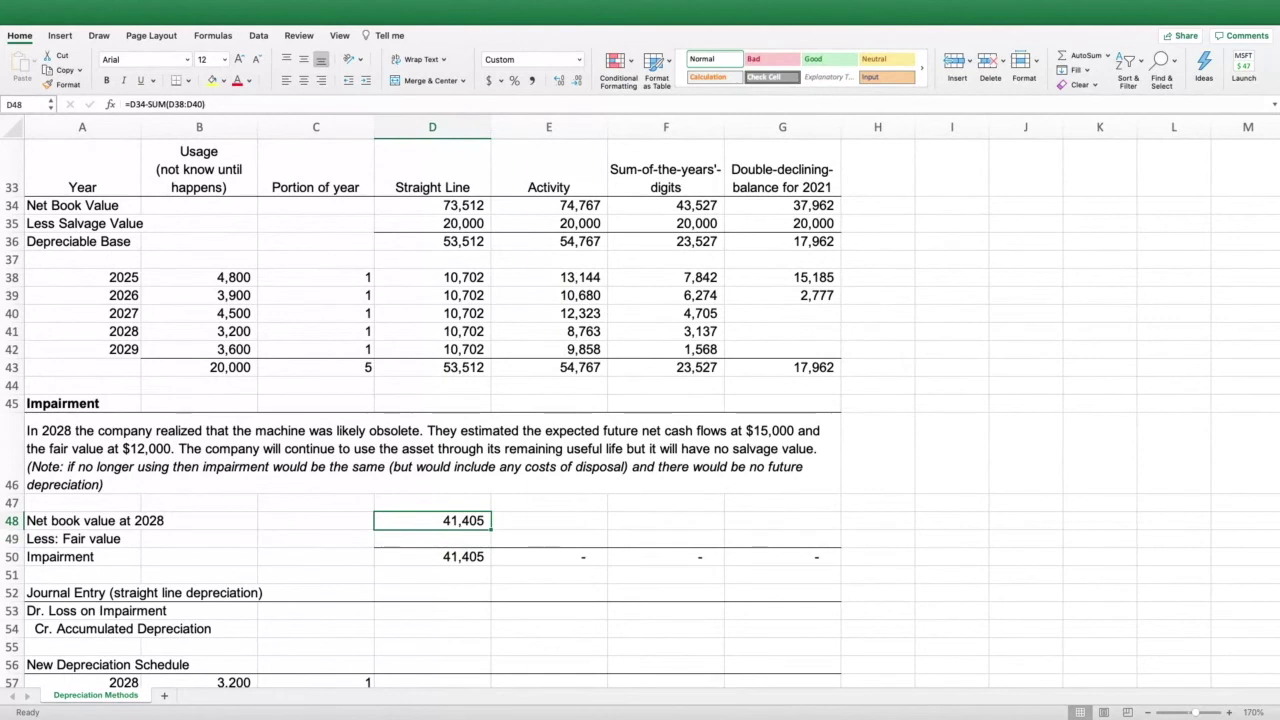
left_click_drag(491, 529, 838, 529)
left_click(951, 520)
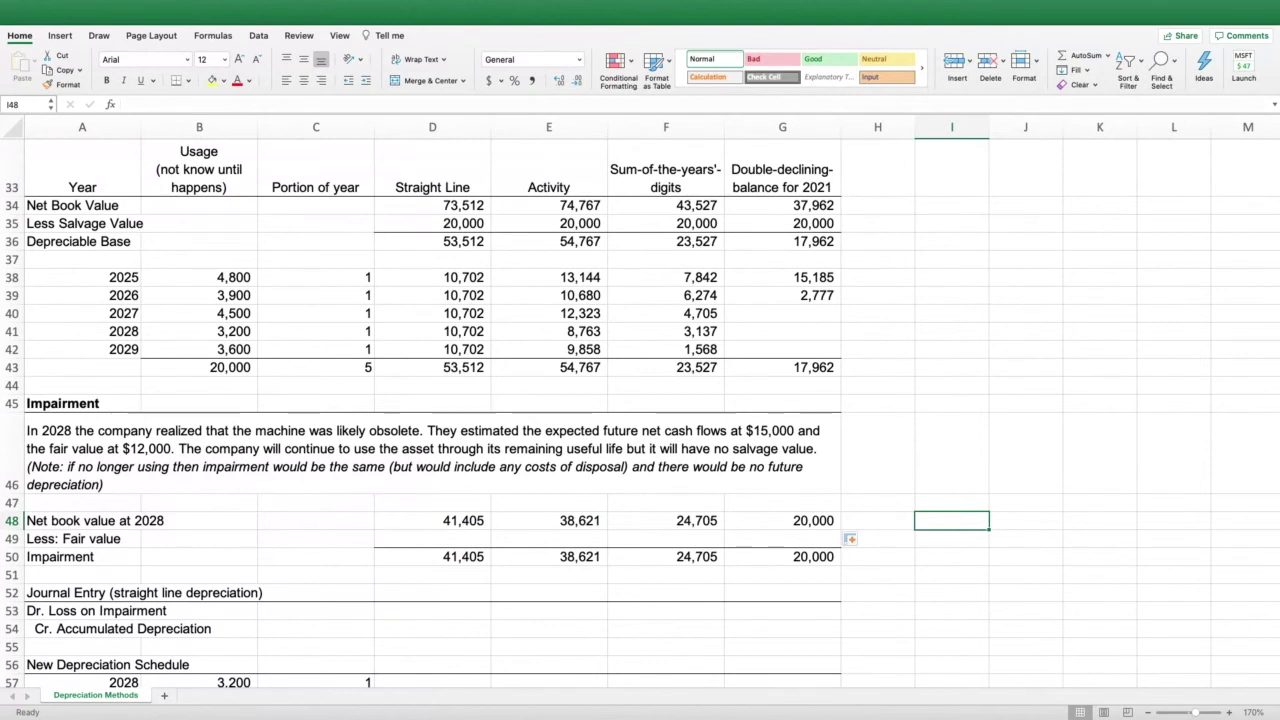
Check the 2028 net book values in D48:G48, and enter a fair value of 12000 for all four methods in D49:G49.
left_click(432, 538)
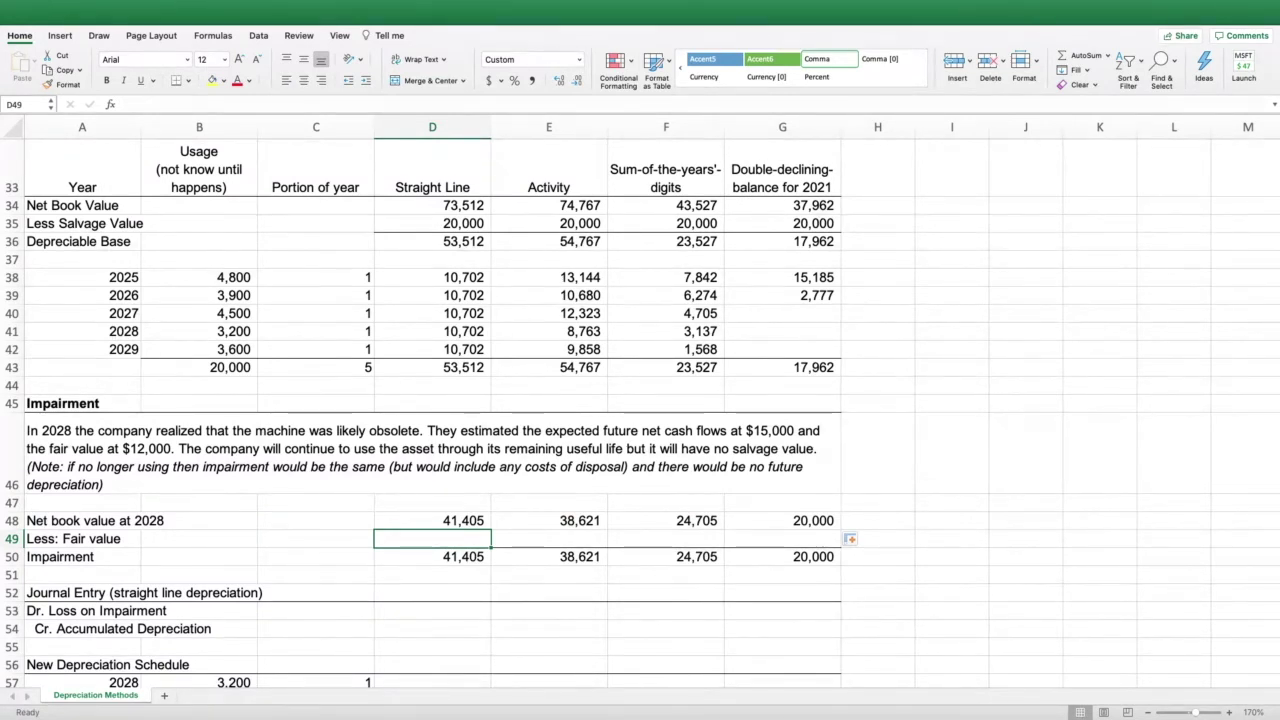
key("Up")
key("shift+Right")
key("shift+Right")
key("shift+Right")
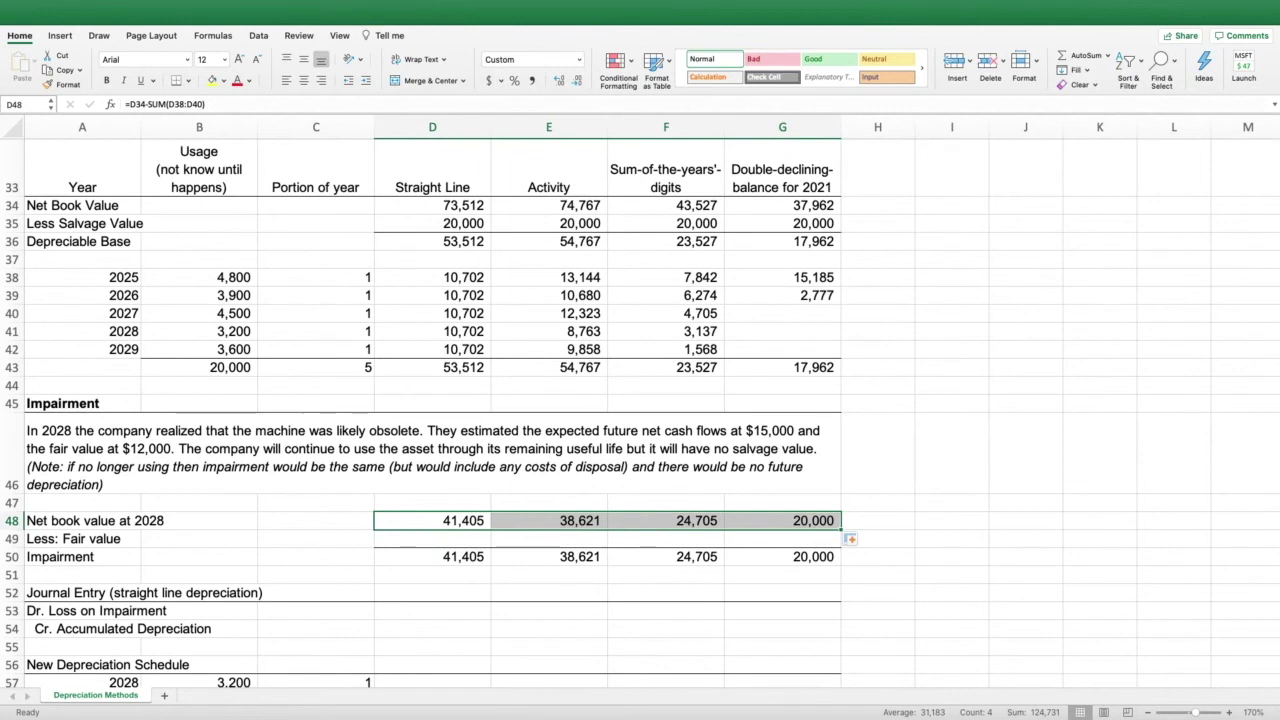
left_click(432, 538)
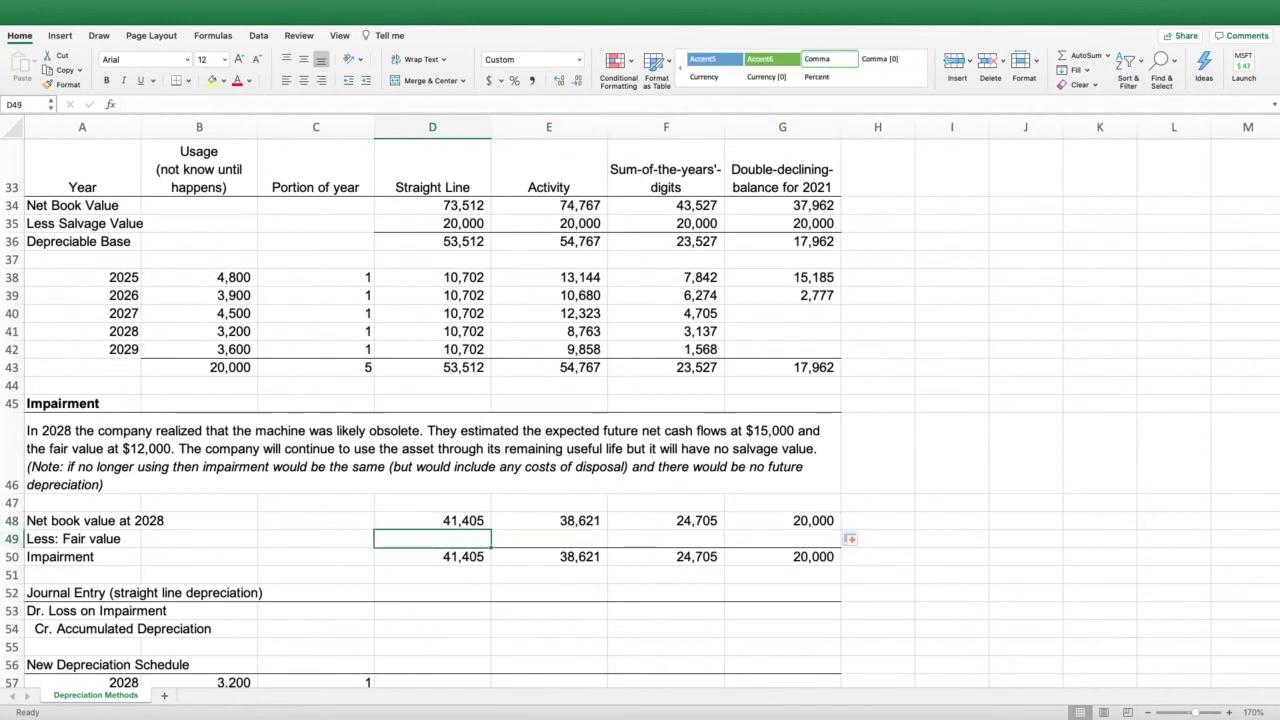
type("12000")
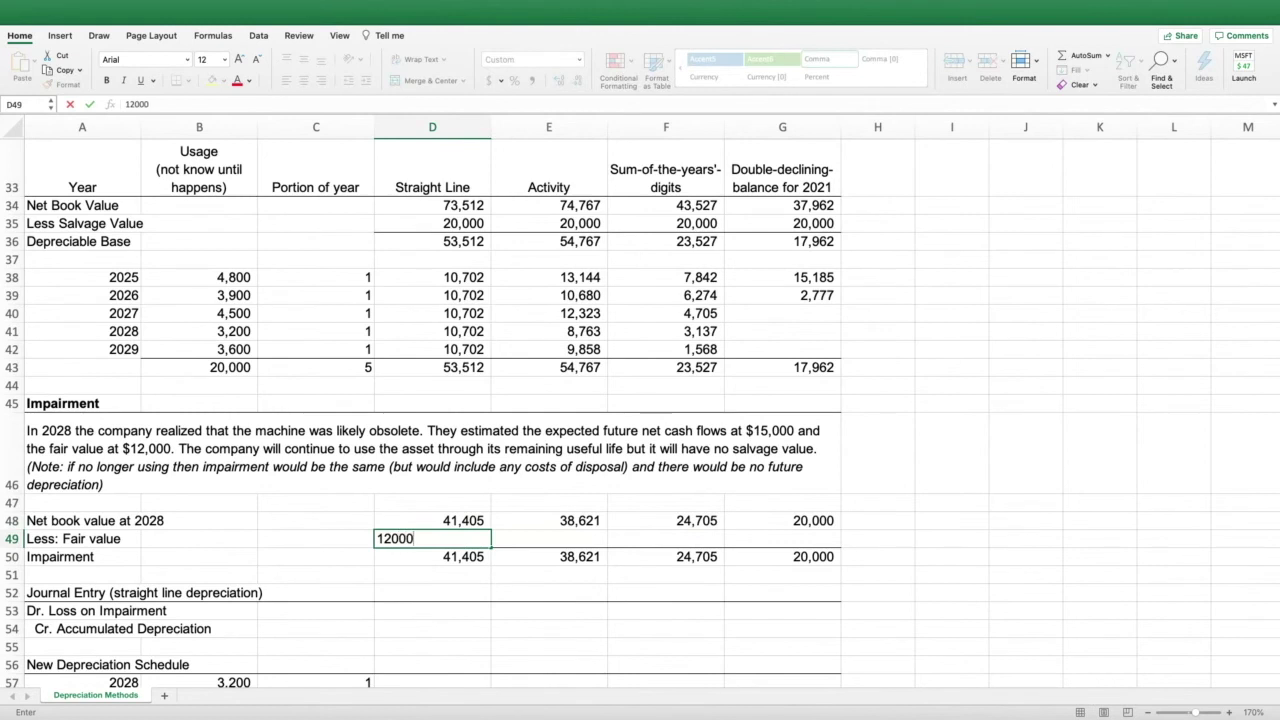
key("Return")
key("Up")
left_click_drag(491, 547, 800, 540)
left_click(1025, 538)
Check the fair value against the impairment scenario and review the impairment formulas in D50:G50.
left_click(432, 538)
left_click(430, 455)
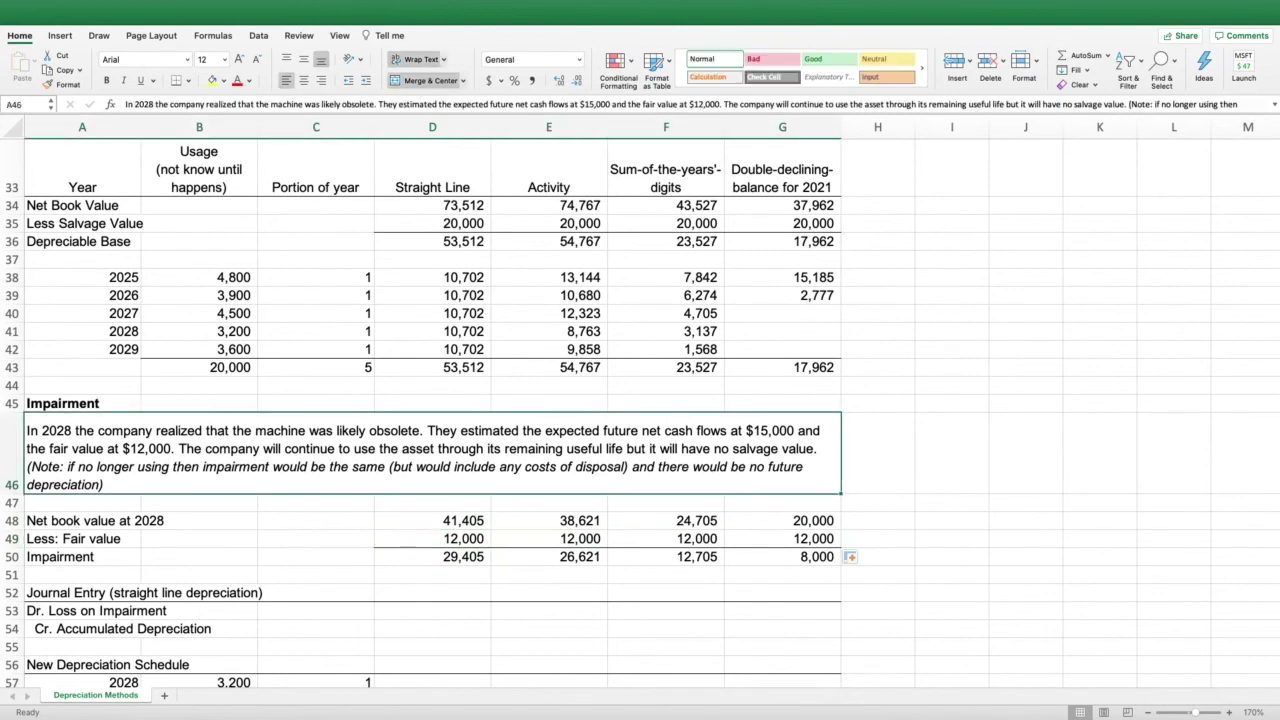
left_click(432, 557)
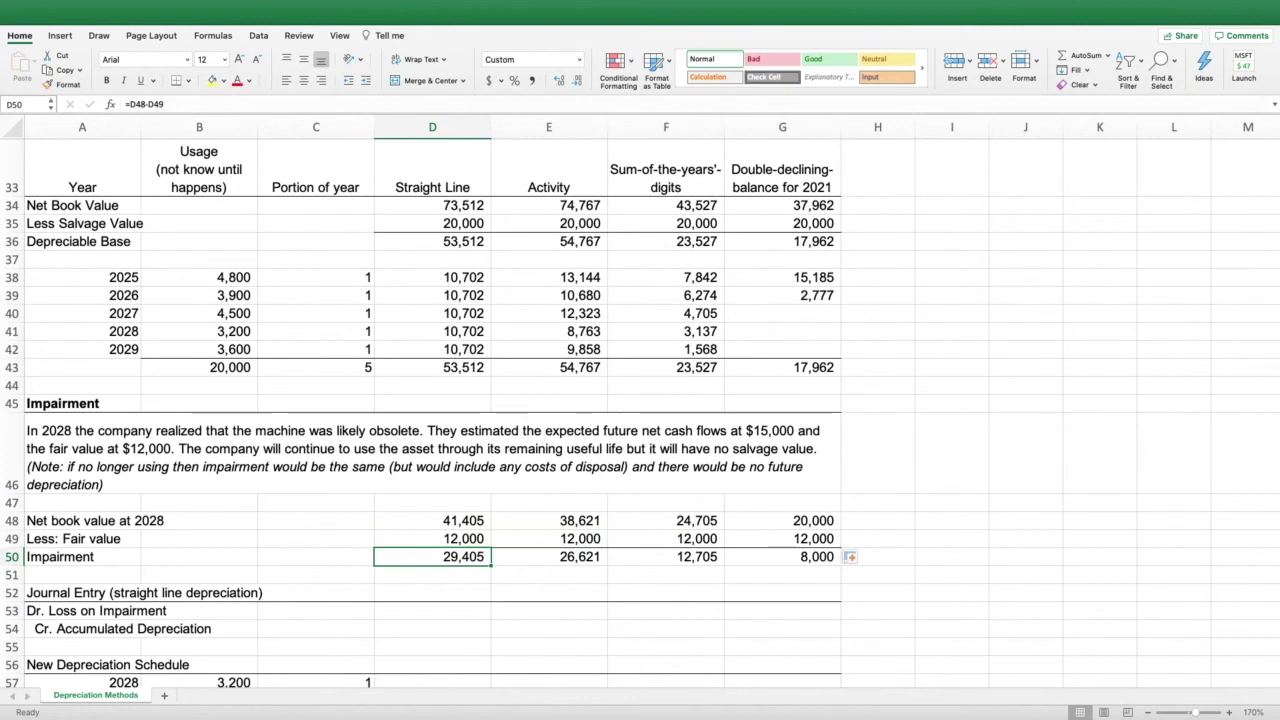
key("Right")
key("Right")
key("Right")
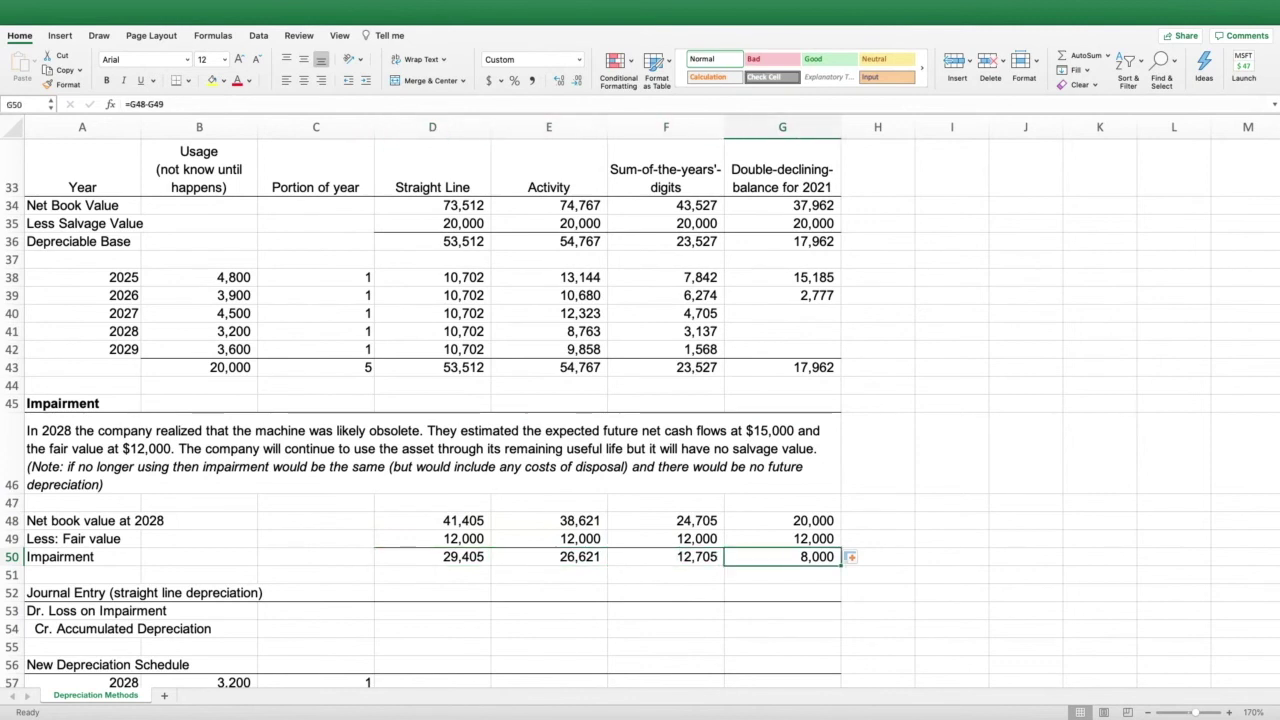
Record the straight-line impairment entry, with 29405 as the loss debit in D53 and the accumulated depreciation credit in E54.
scroll(640, 400, "down", 5)
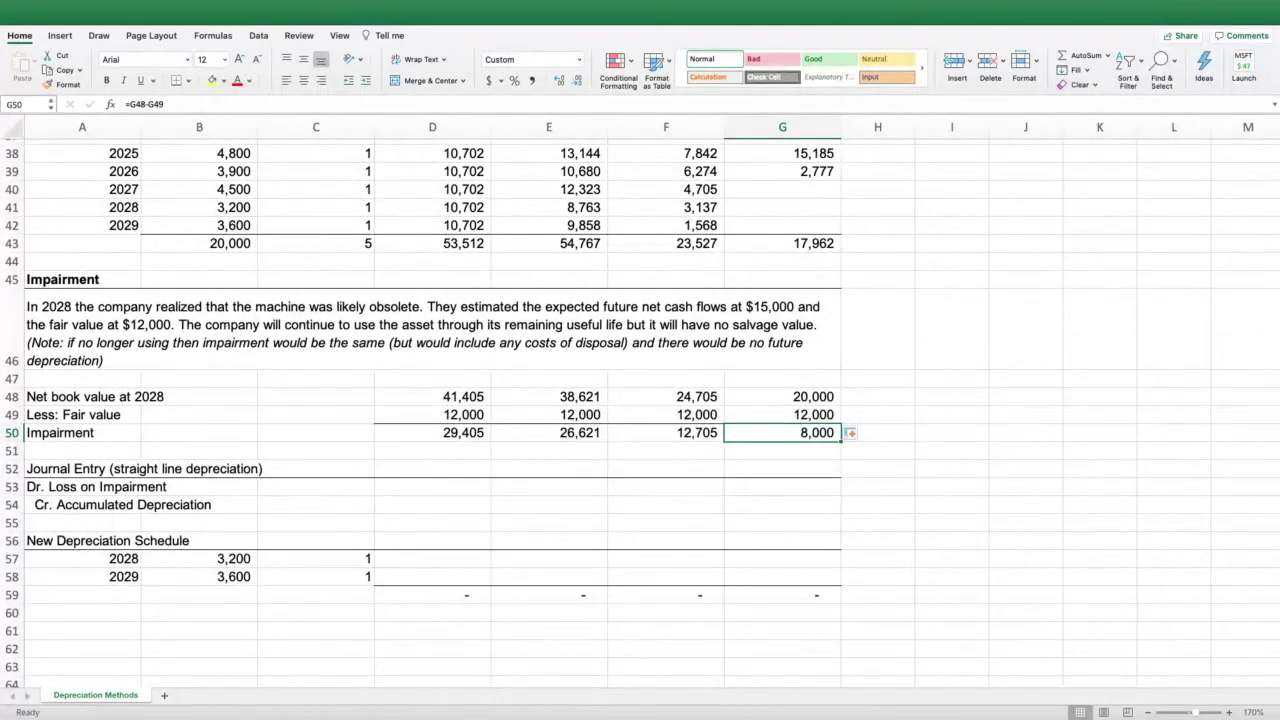
left_click(139, 504)
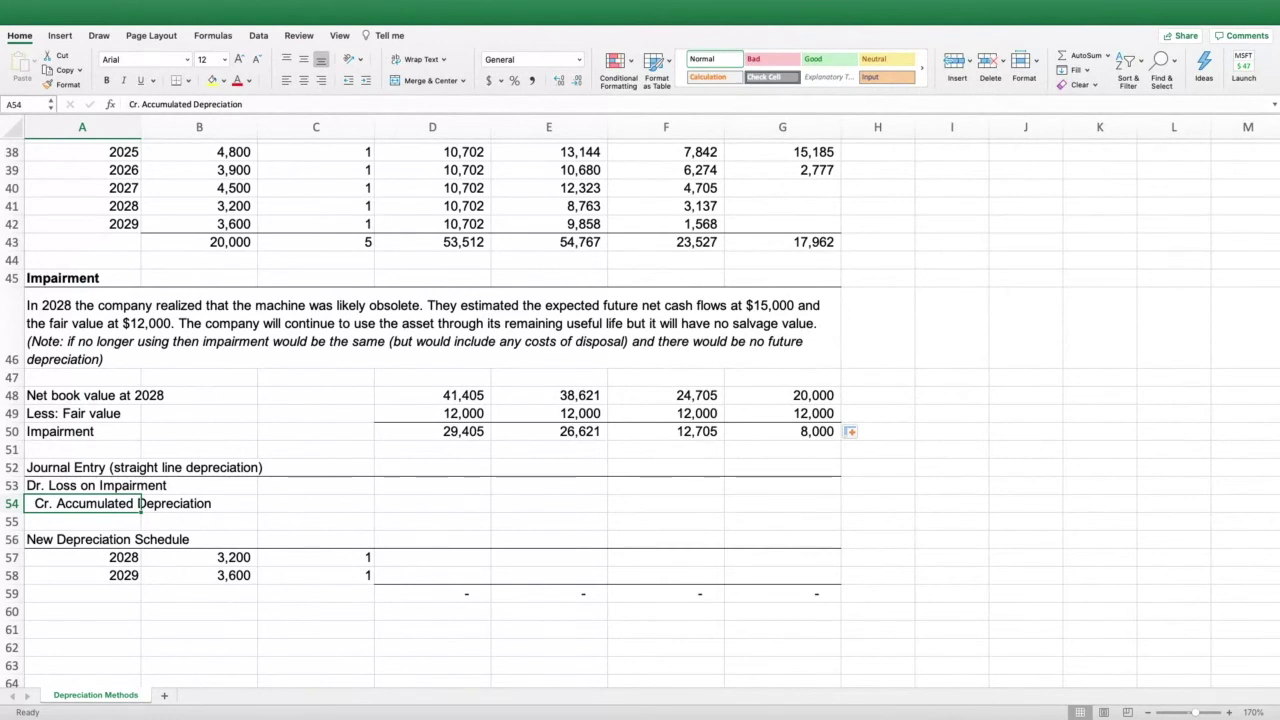
left_click(432, 486)
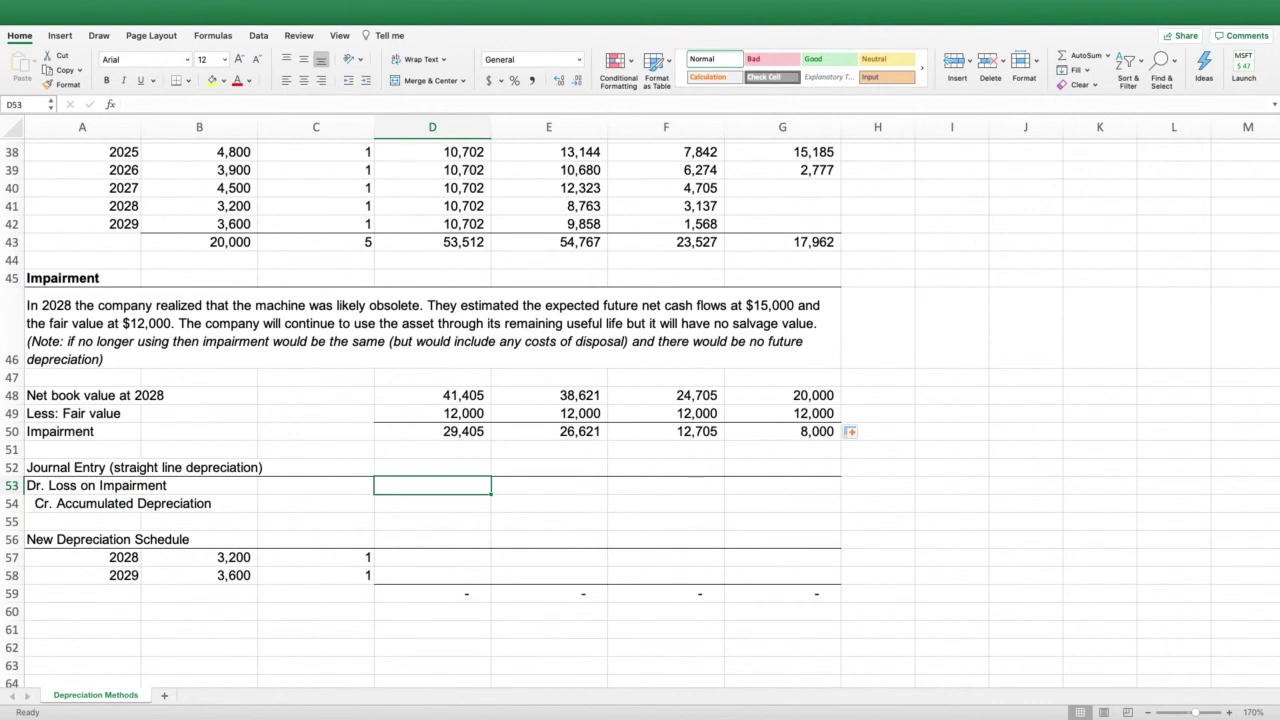
type("29405")
key("Return")
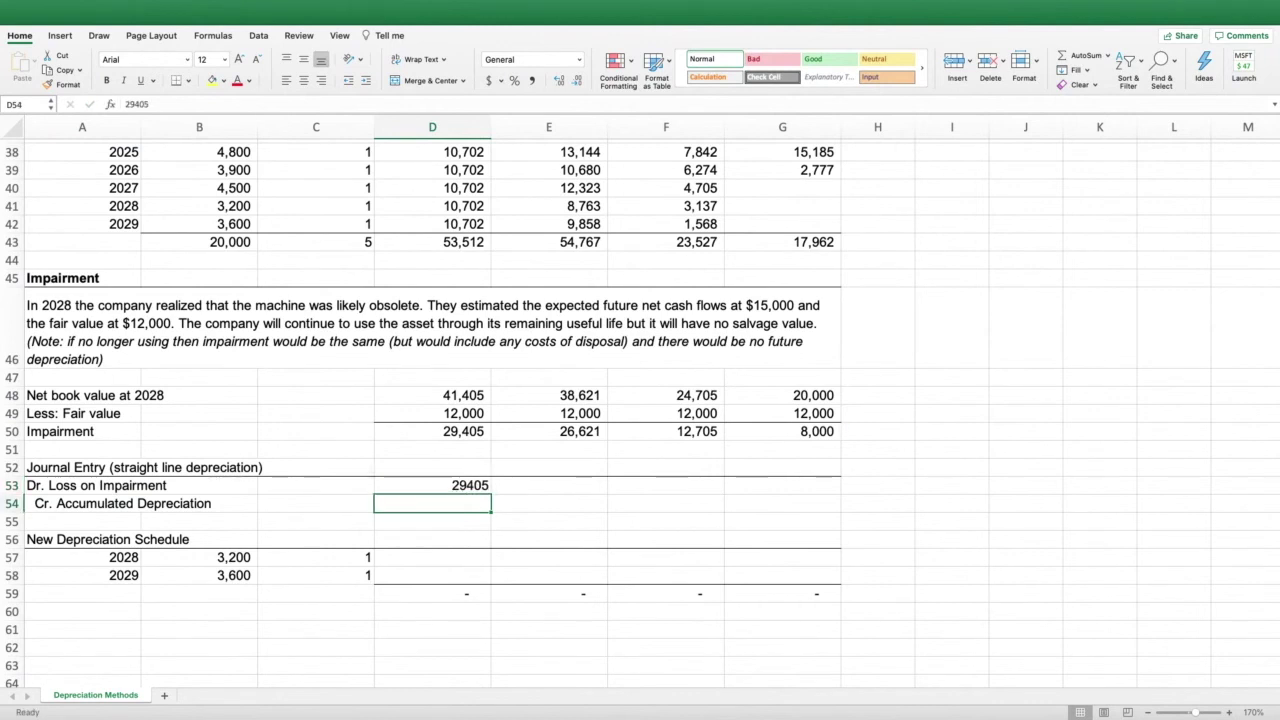
left_click(548, 503)
type("29405")
key("Return")
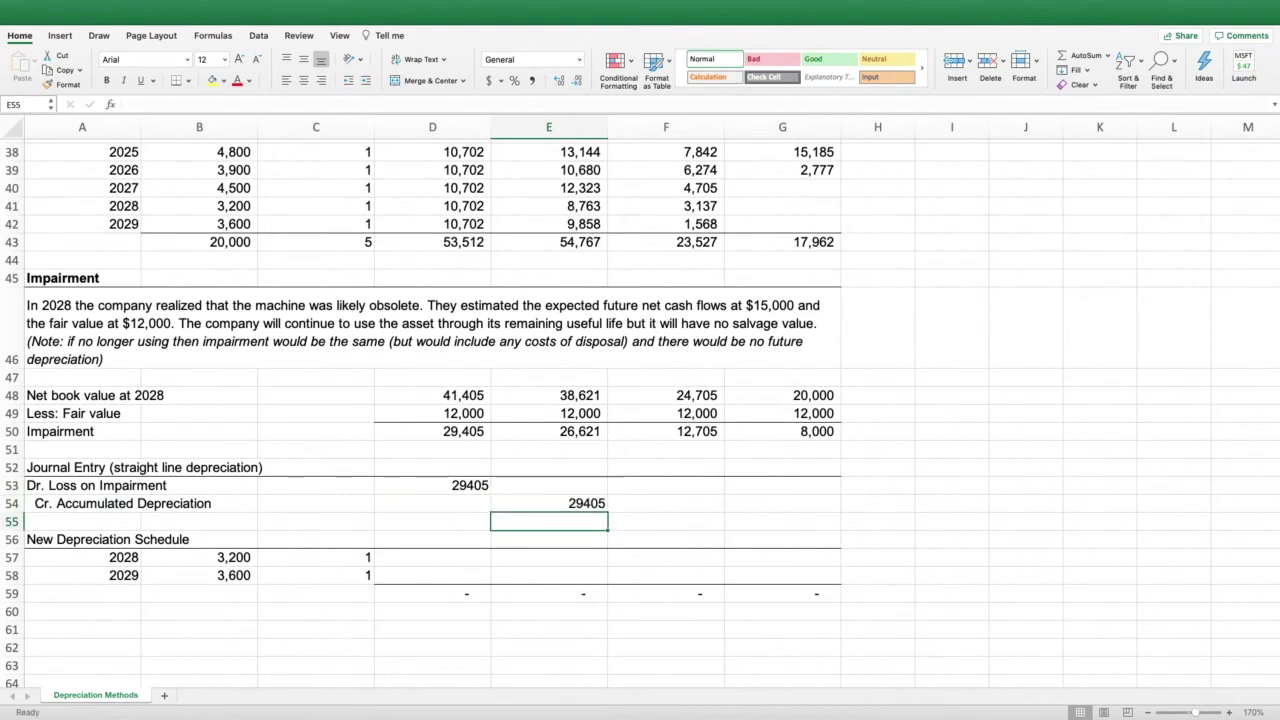
Format the impairment journal entry amounts in D53:E54 with comma separators and no decimal places.
left_click(432, 486)
left_click_drag(432, 486, 548, 503)
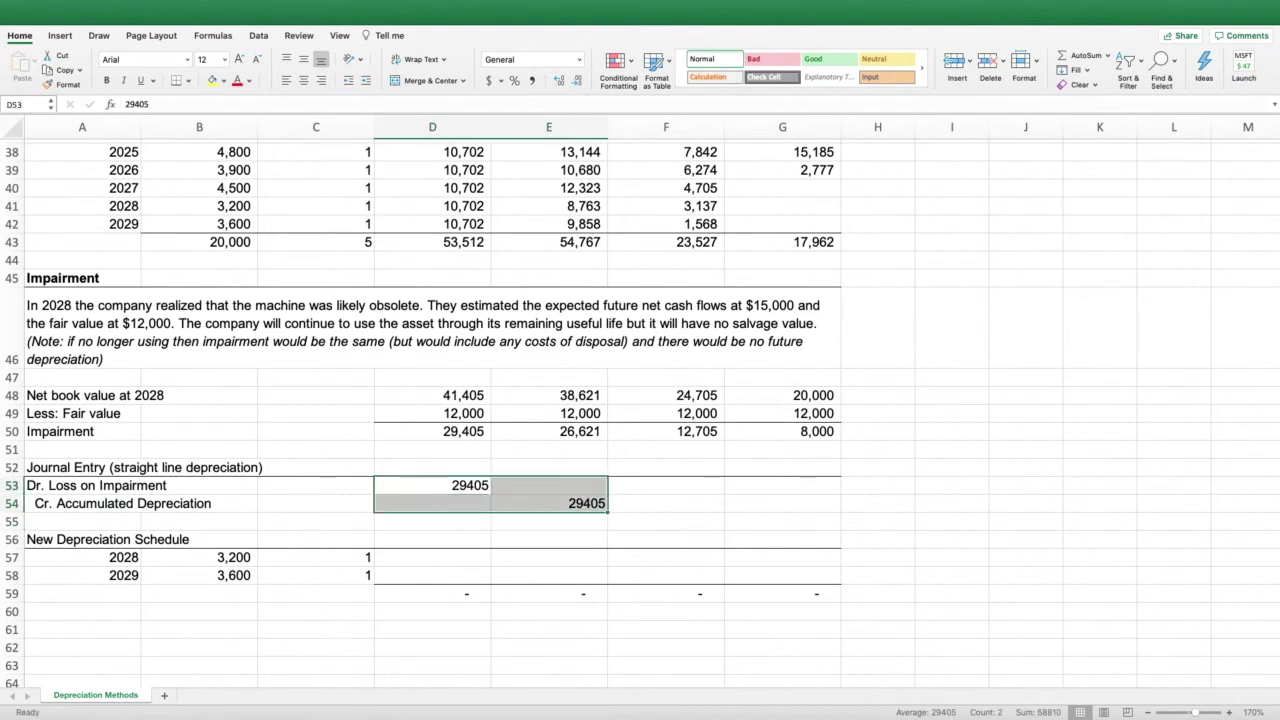
left_click(531, 80)
left_click(577, 80)
left_click(577, 80)
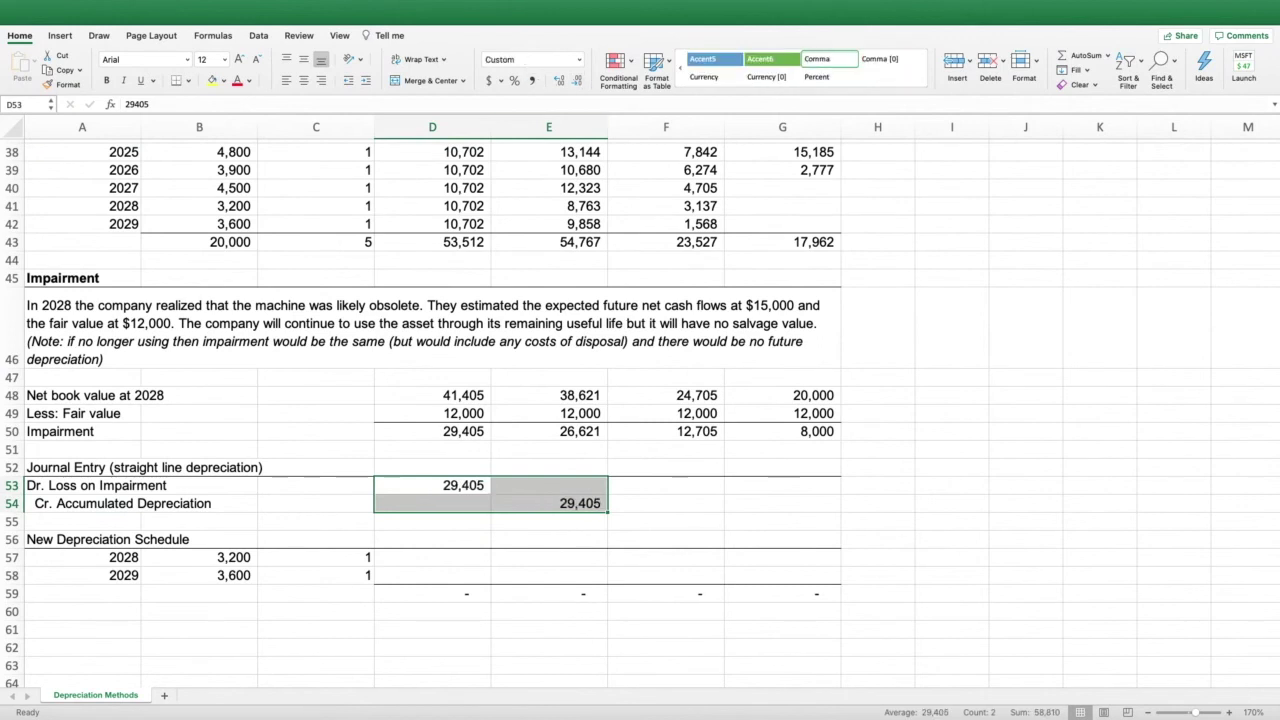
left_click(666, 521)
Review the accumulated depreciation credit, and compare the blank 2028–2029 schedule rows with the earlier depreciation schedule.
left_click(549, 503)
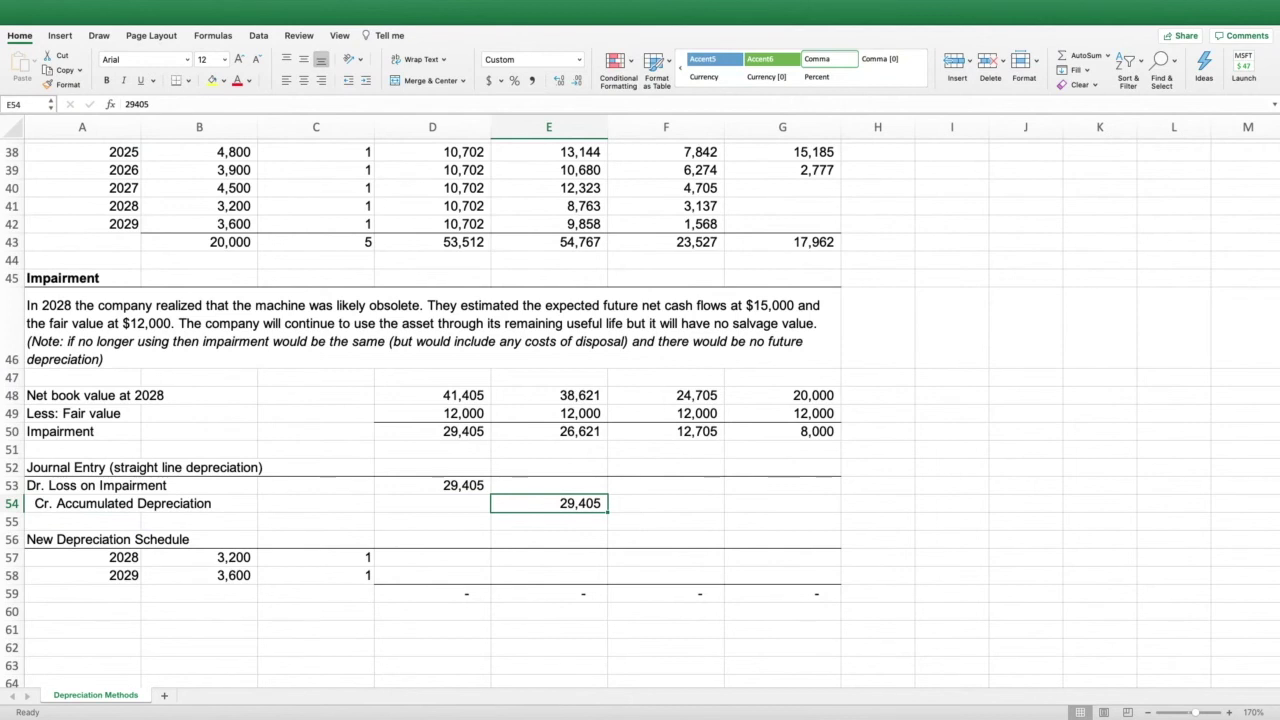
left_click(549, 467)
scroll(640, 413, "up", 1)
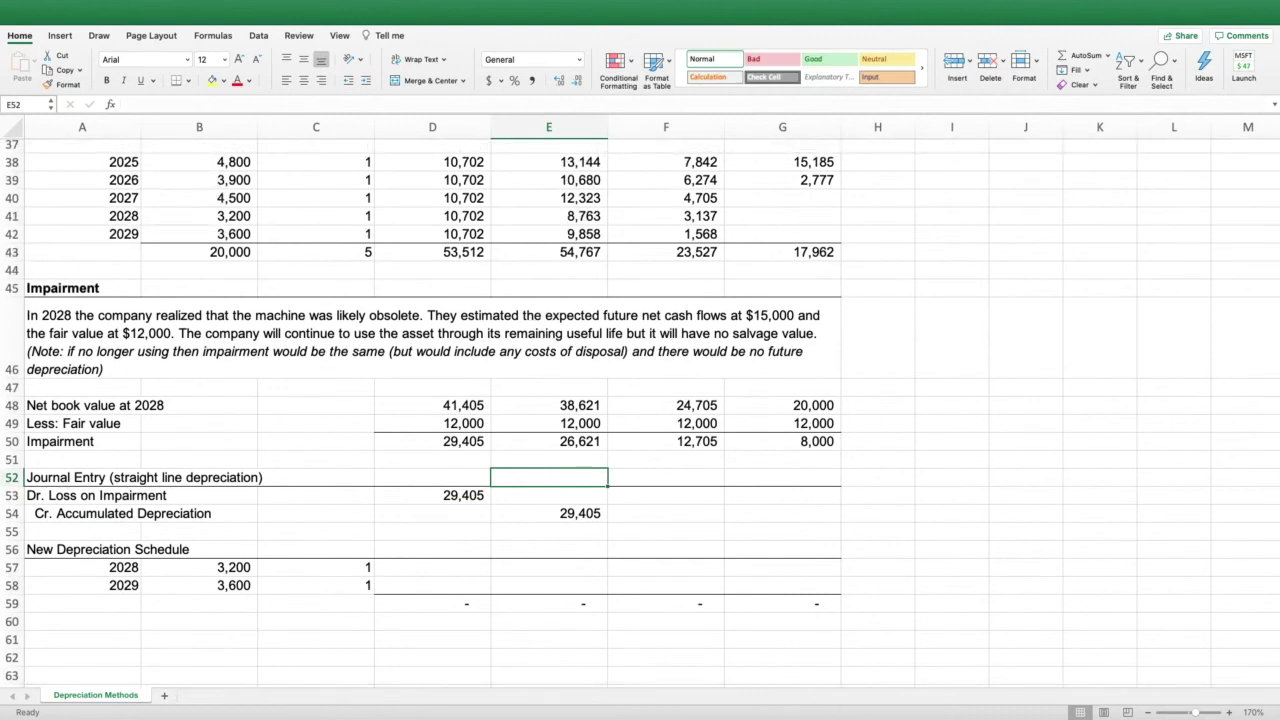
scroll(640, 413, "down", 2)
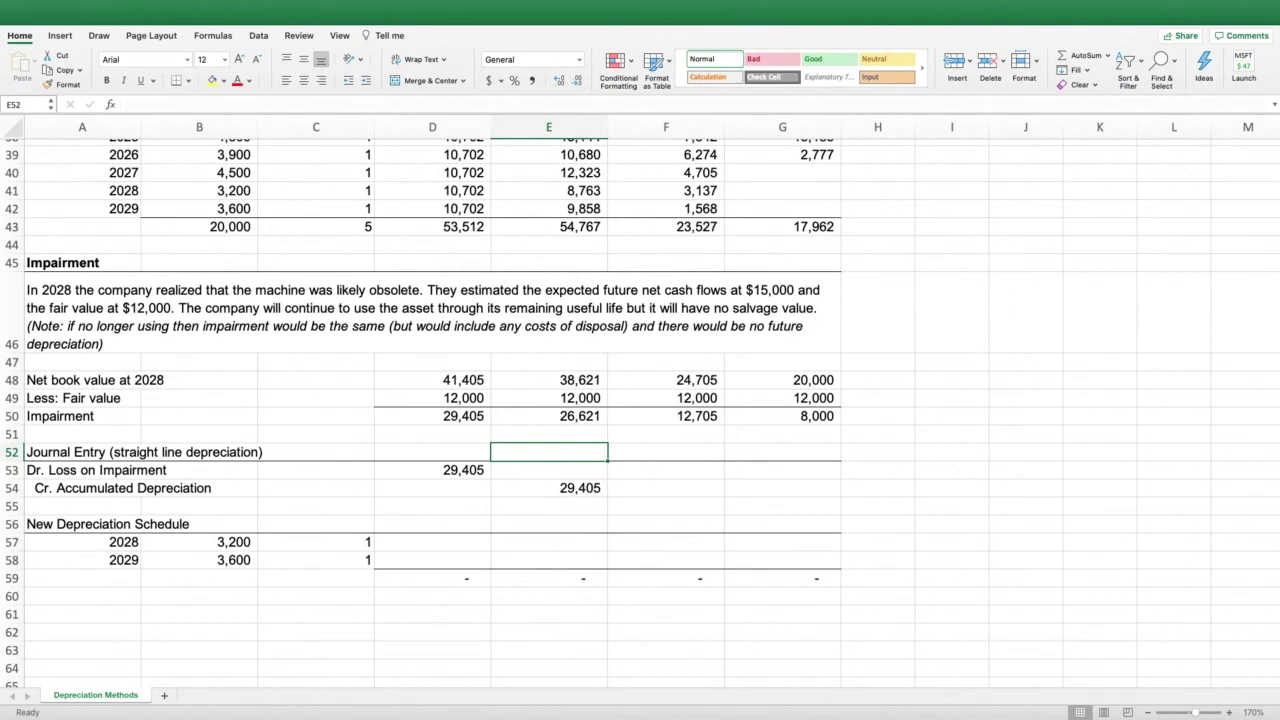
scroll(640, 413, "up", 5)
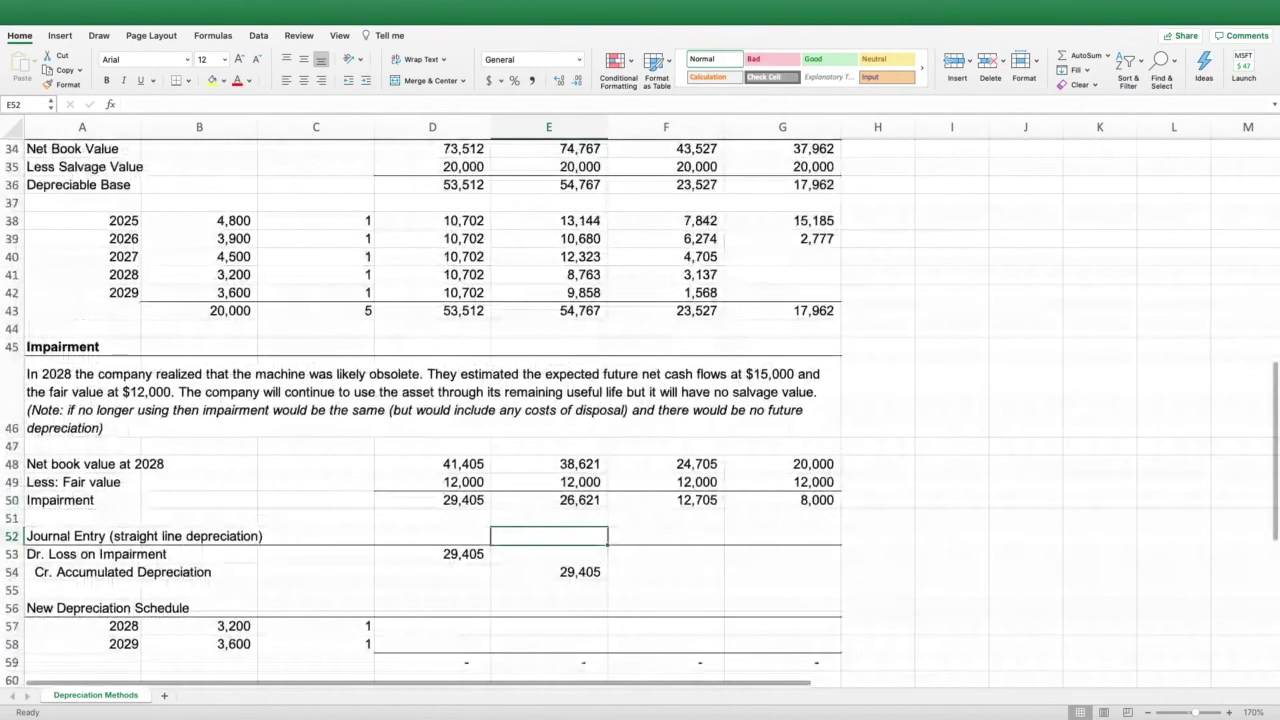
Enter the 2028 straight-line depreciation in D57 of the new schedule as =12000*1/2.
scroll(640, 413, "down", 5)
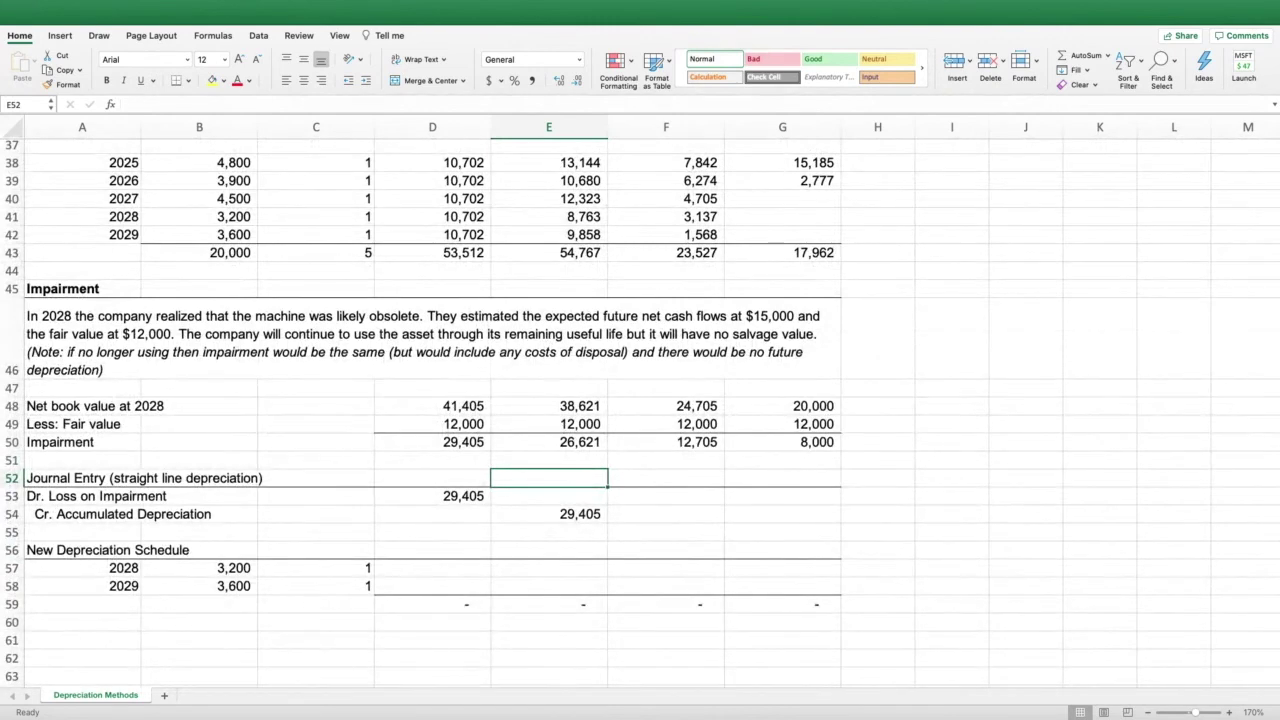
scroll(640, 413, "right", 1)
left_click(430, 568)
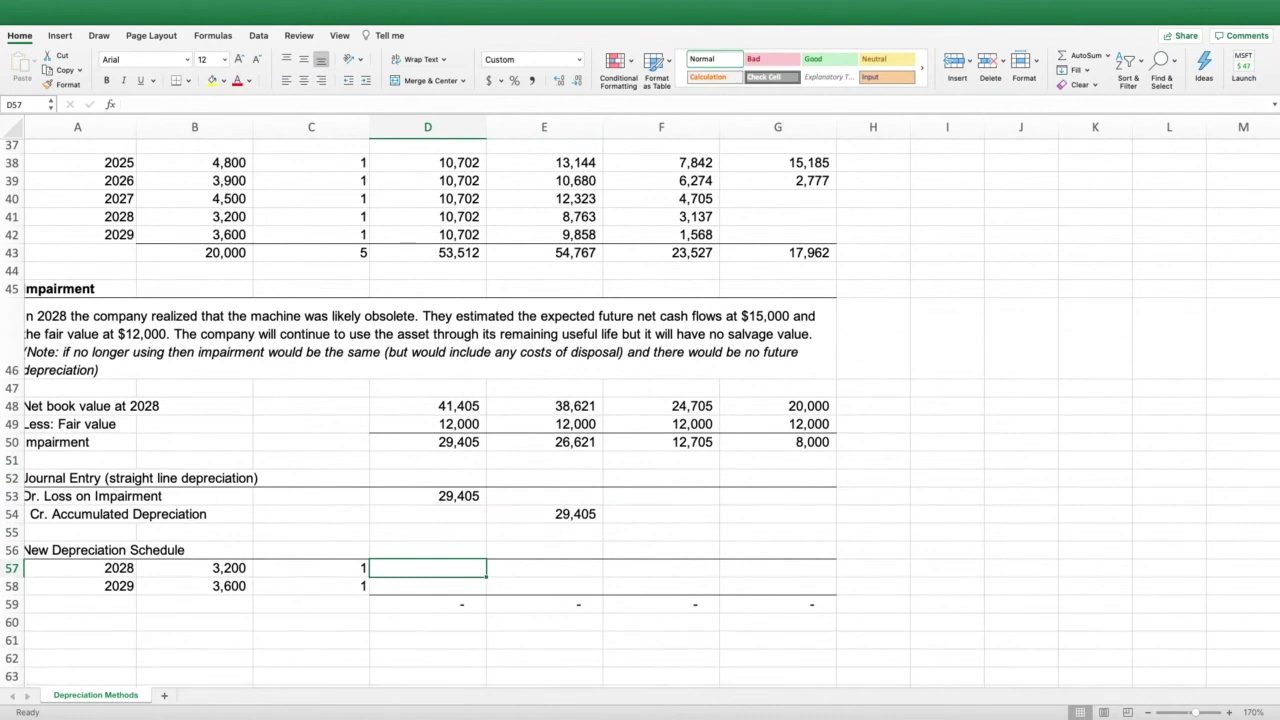
scroll(640, 413, "left", 1)
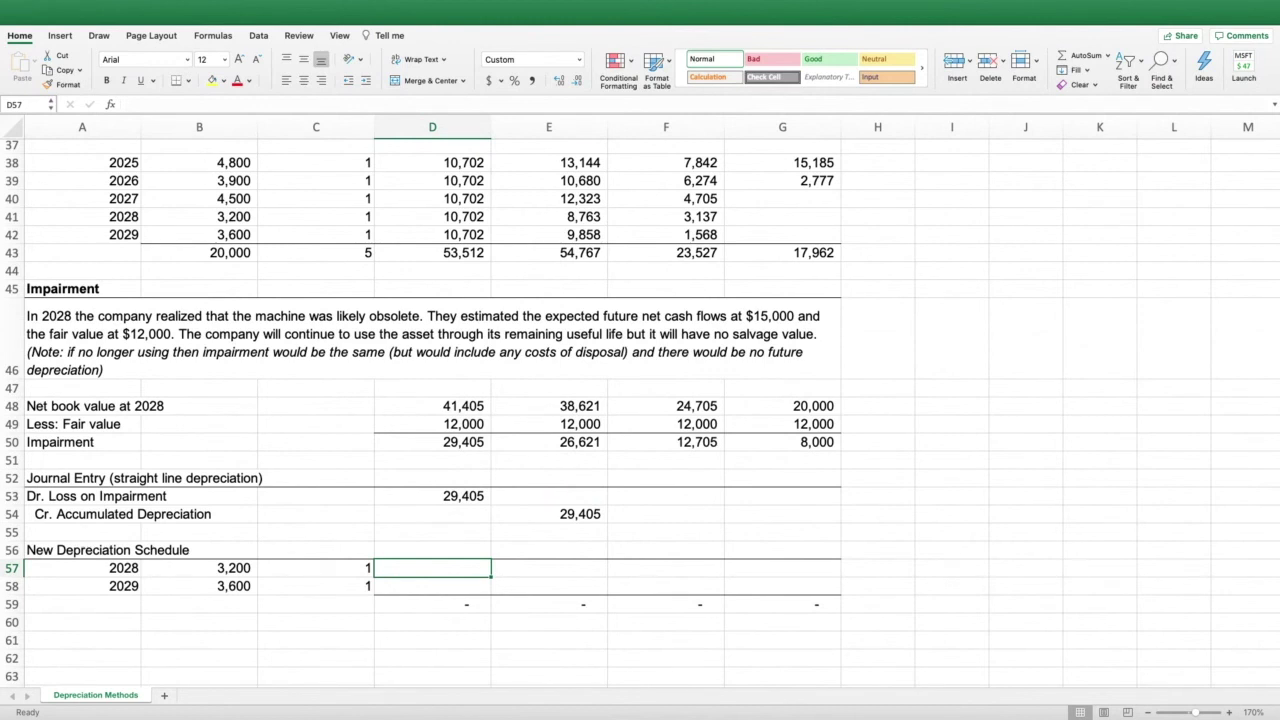
type("=12000")
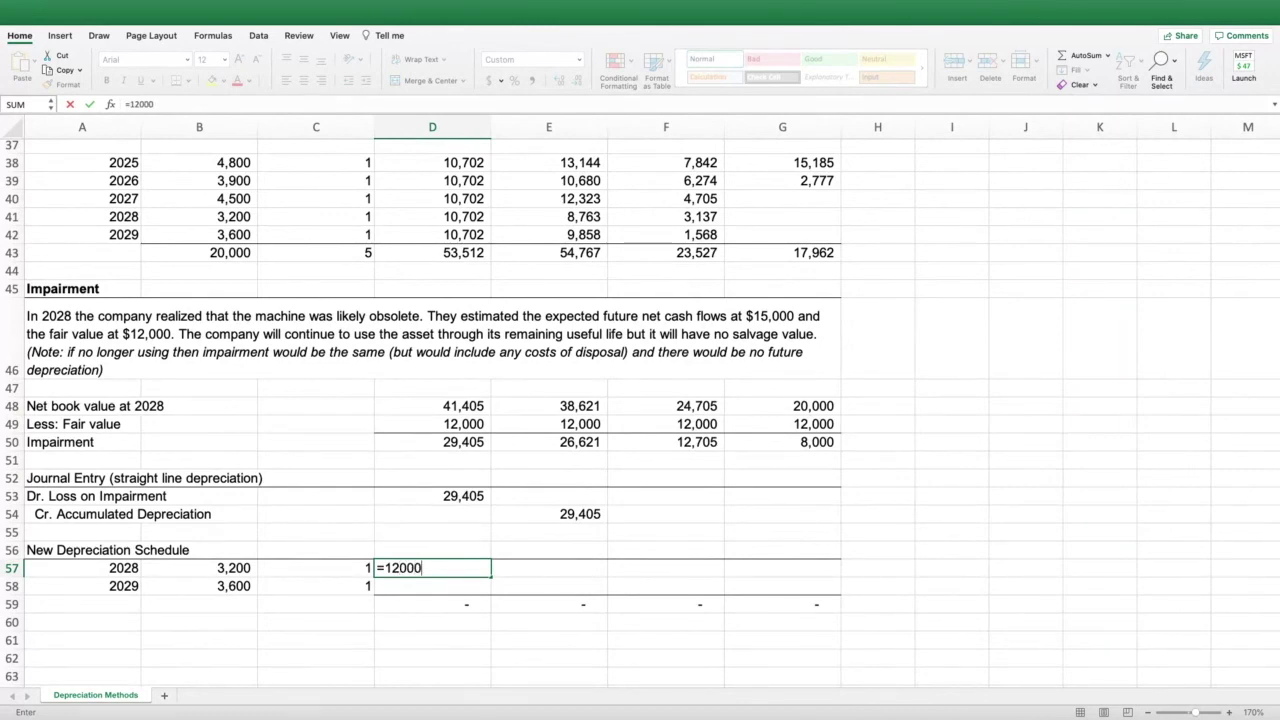
type("*1/2")
key("Return")
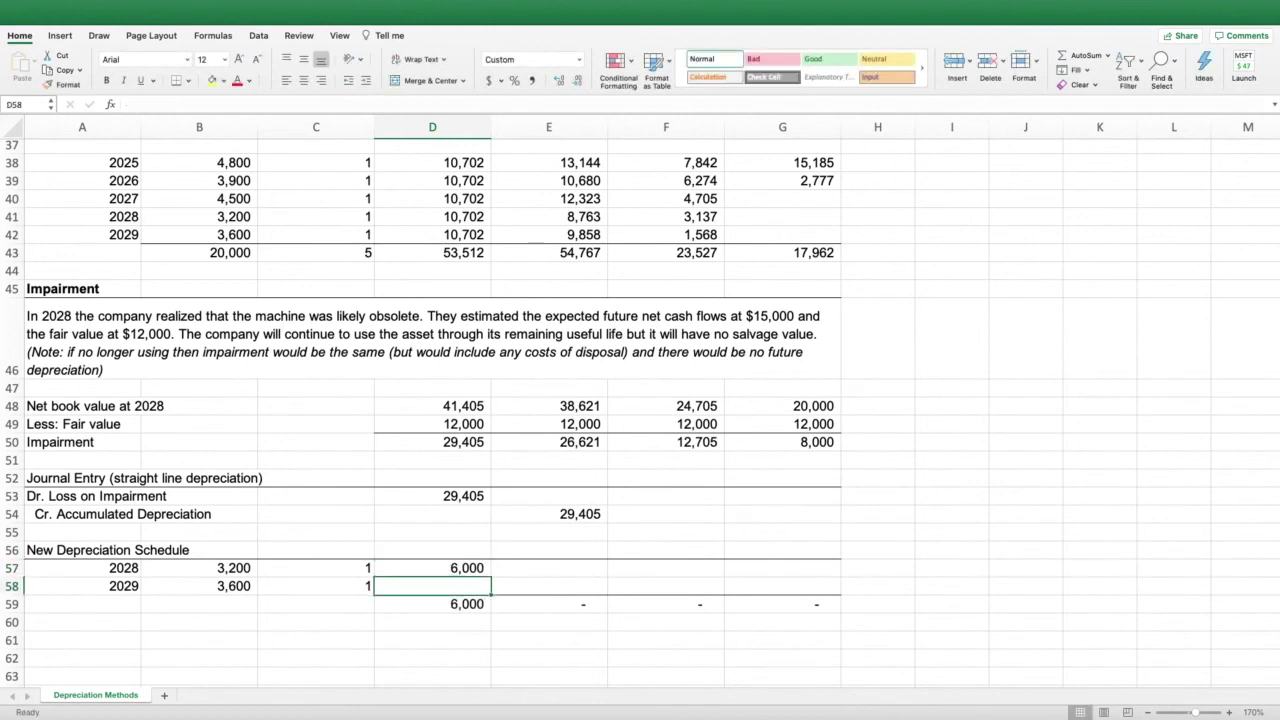
Copy the straight-line depreciation formula from D57 into the 2029 row in D58.
key("Up")
key("ctrl+c")
key("shift+Down")
key("ctrl+v")
key("Right")
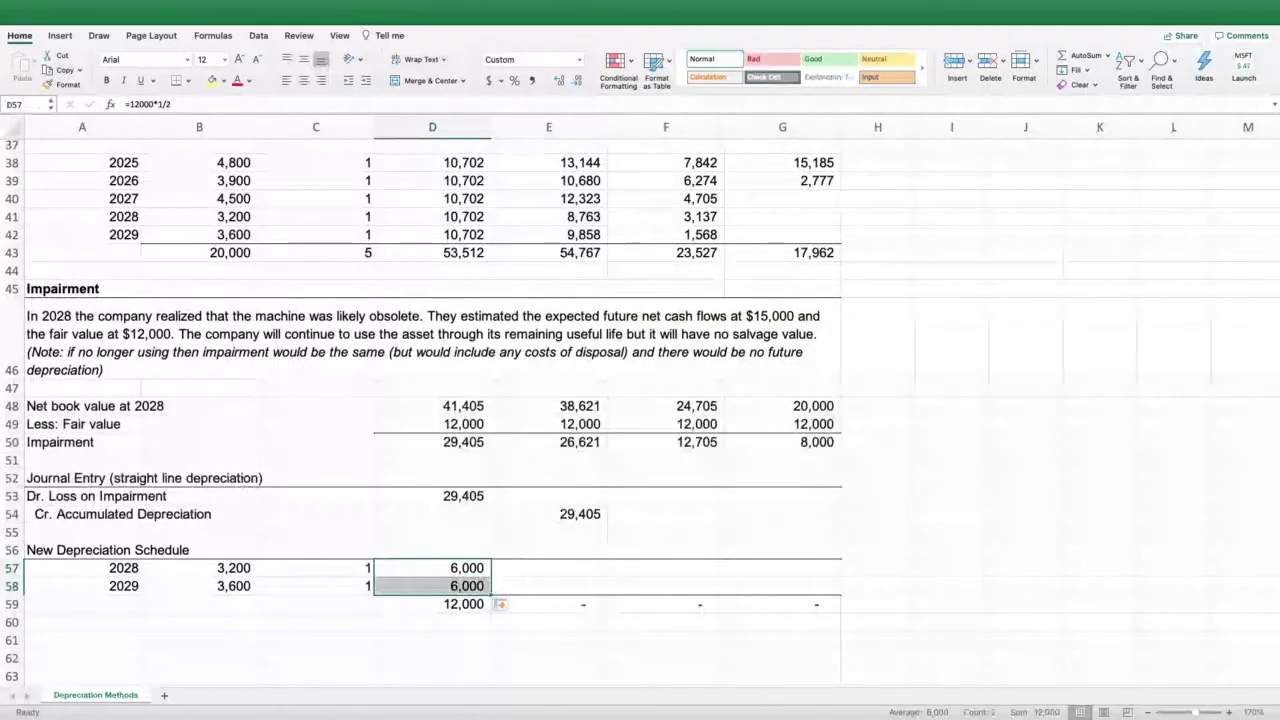
Enter the activity-method rate formula =12000/SUM(B57:B58) in E57, dividing the fair value by the remaining usage.
key("Right")
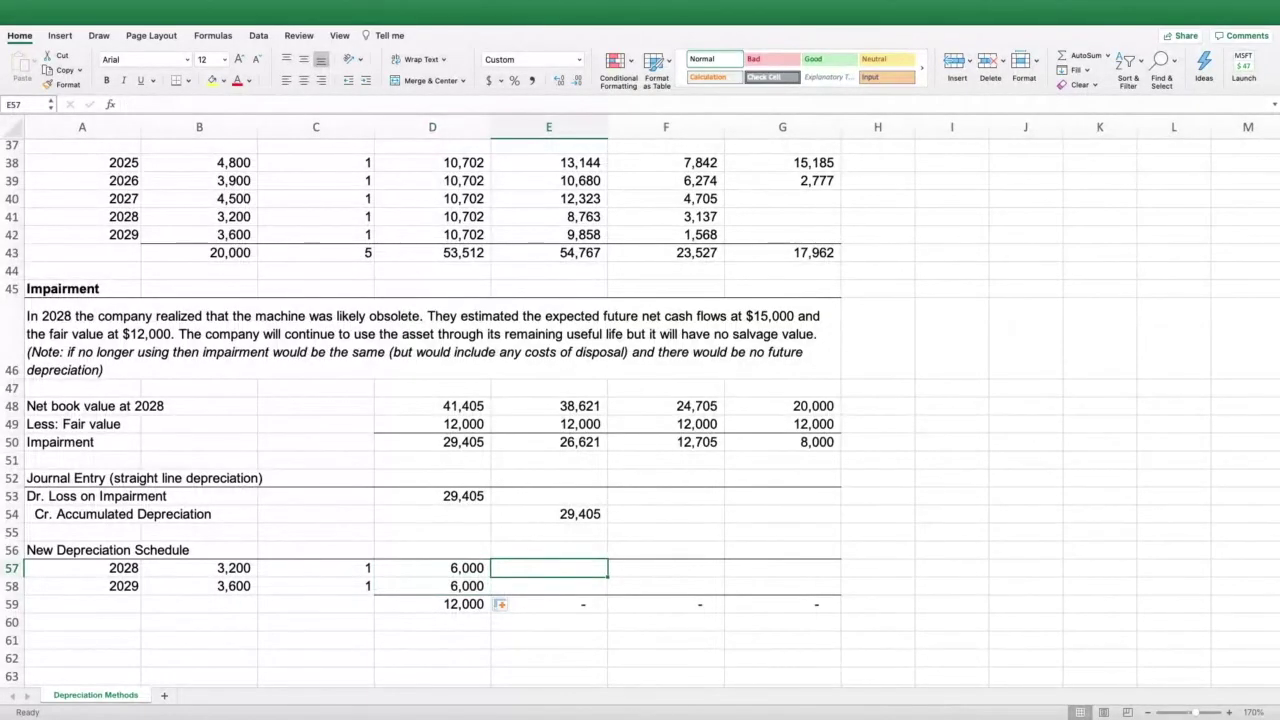
scroll(640, 412, "up", 2)
scroll(640, 412, "up", 5)
scroll(640, 412, "down", 9)
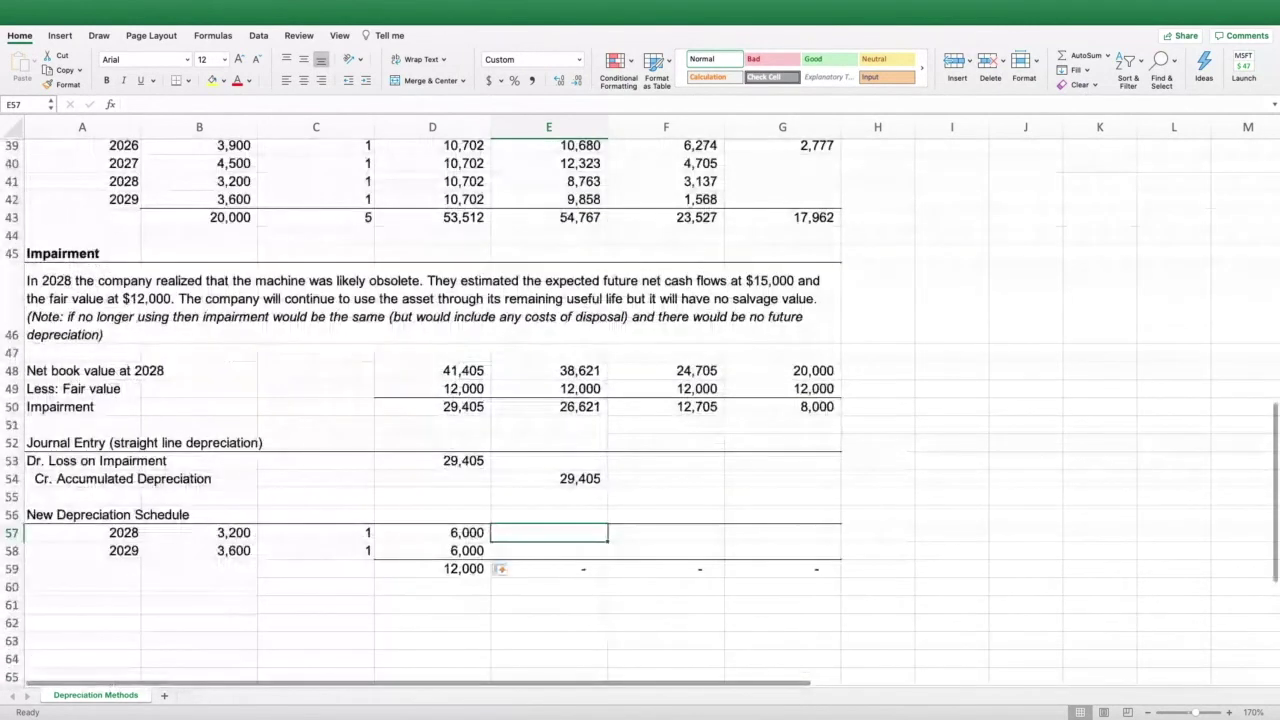
left_click_drag(199, 532, 199, 550)
left_click(549, 533)
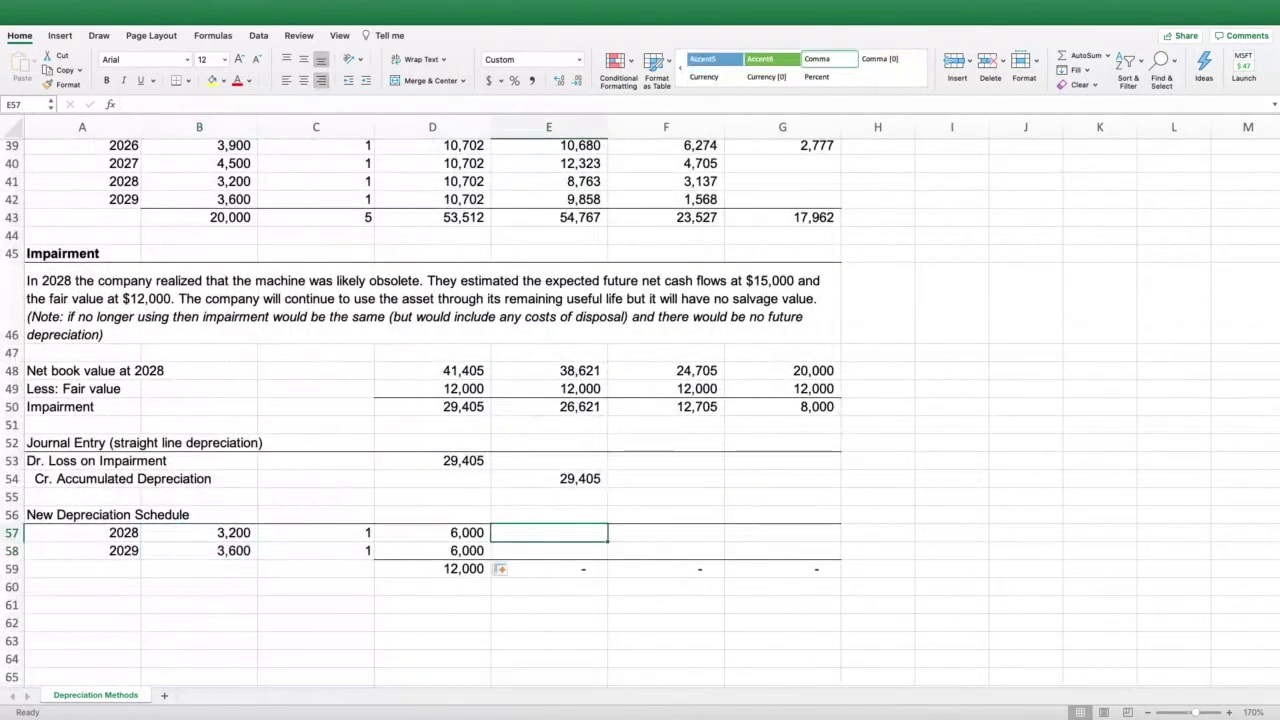
type("=12000/")
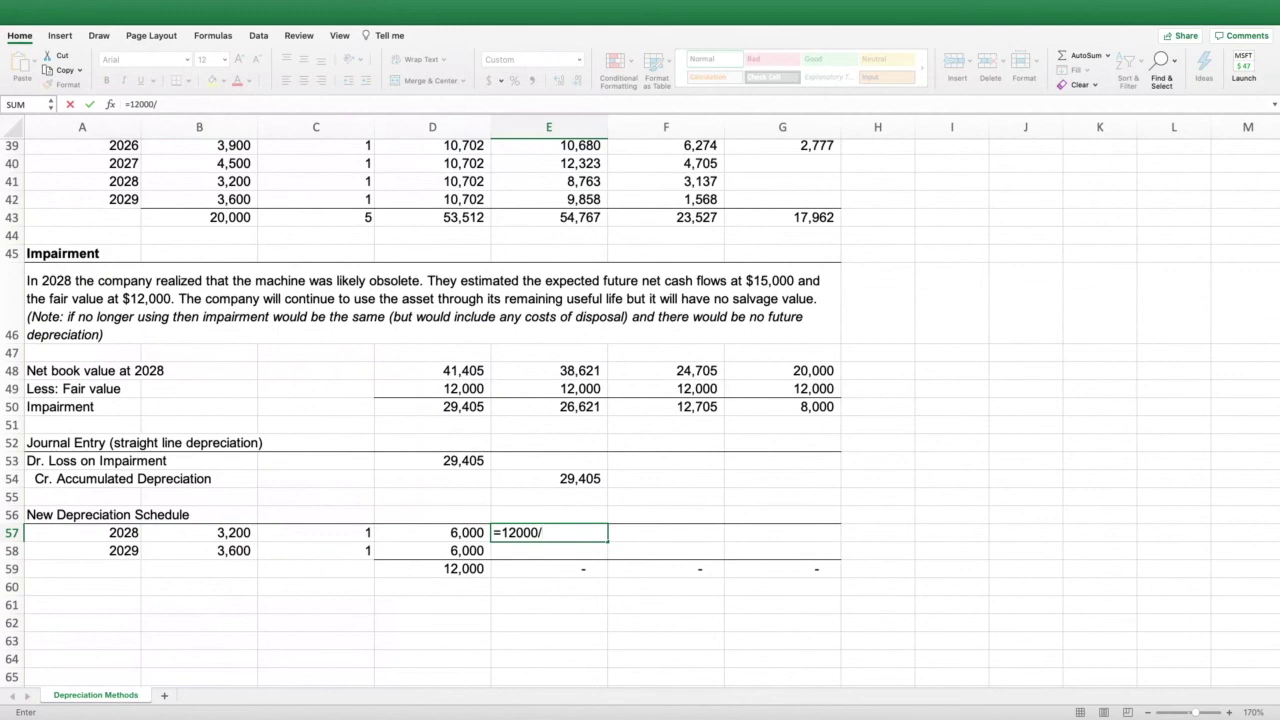
type("sum(")
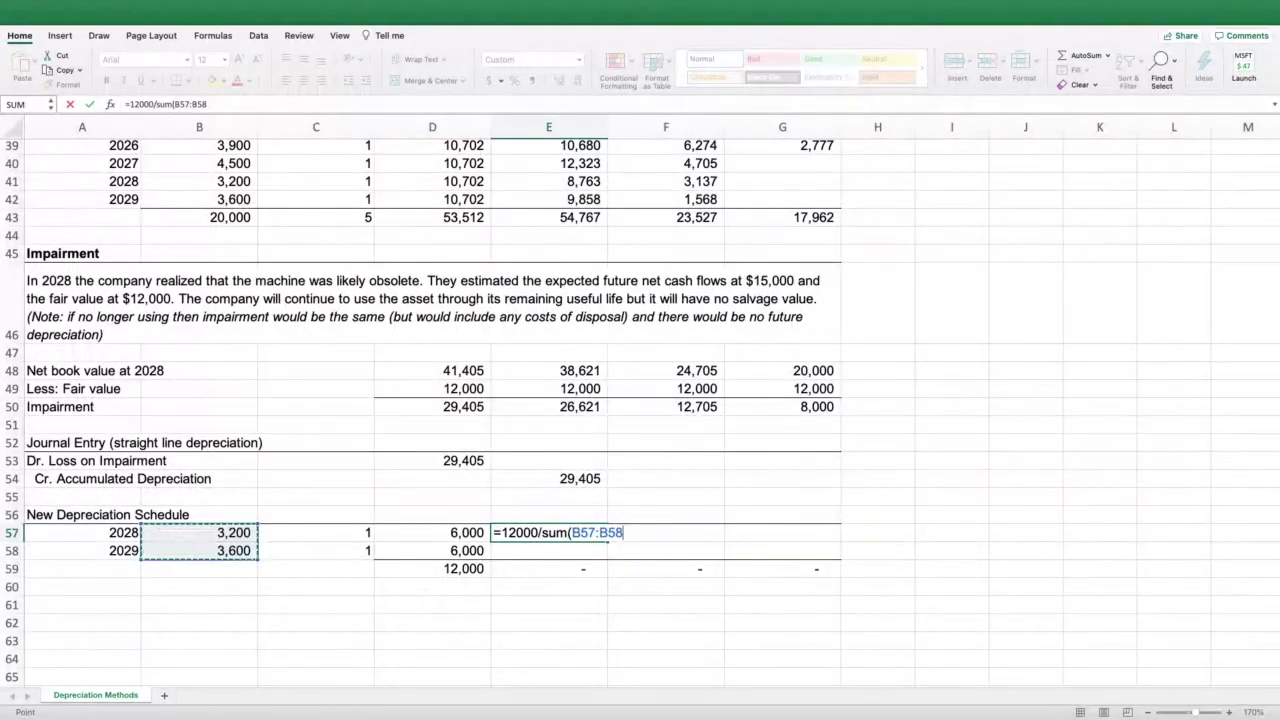
type(")")
key("Return")
left_click(548, 532)
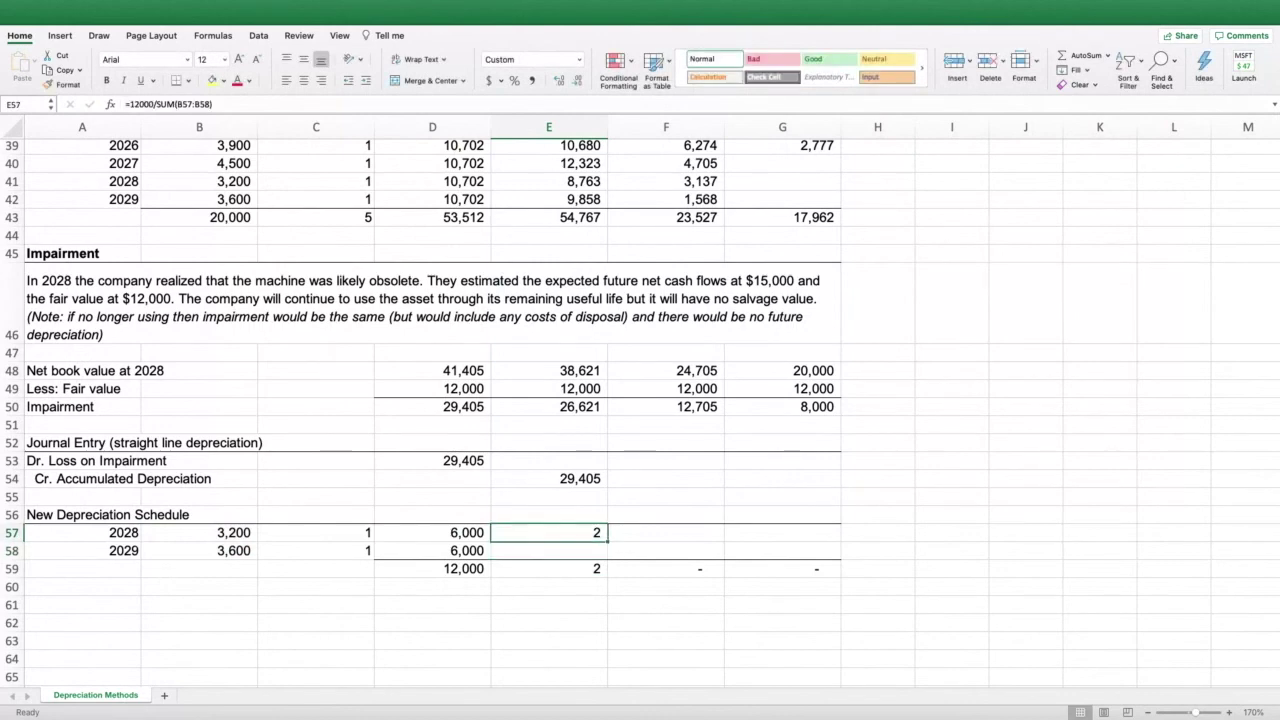
Display the activity rate in E57 with two decimal places and restore its whole-number format.
left_click(559, 80)
left_click(559, 80)
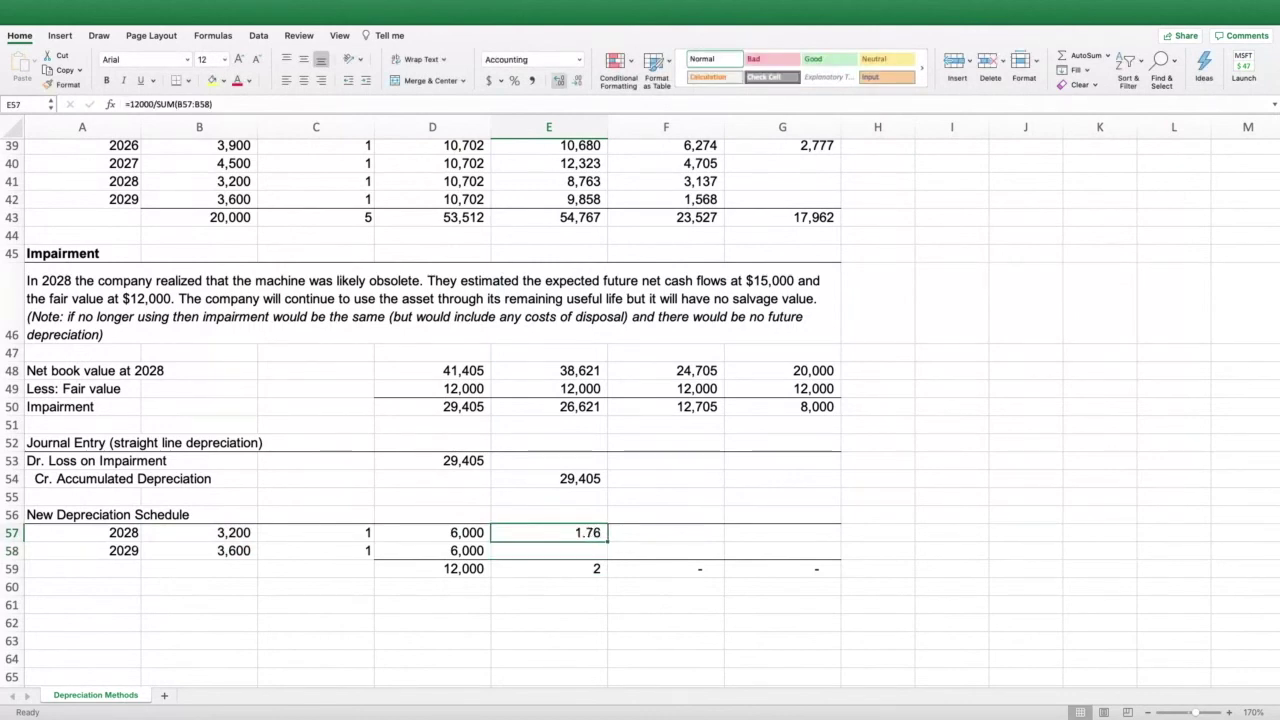
left_click(577, 80)
left_click(577, 80)
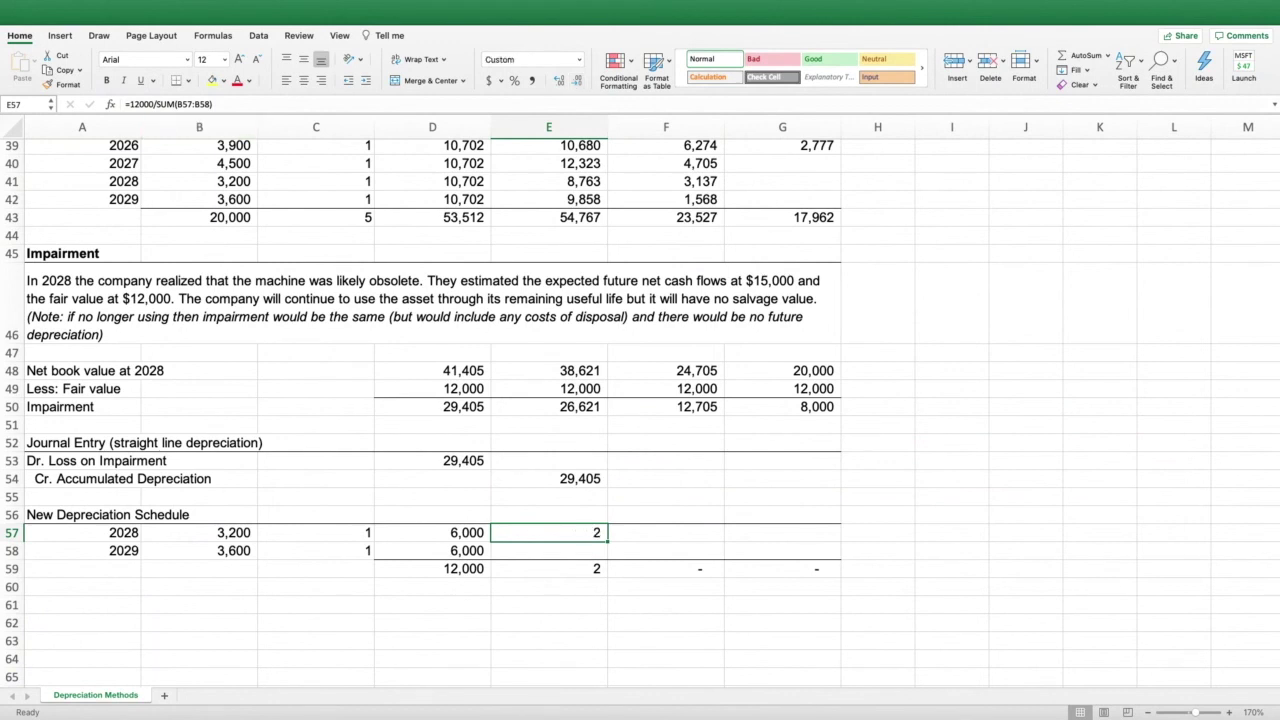
Multiply the activity rate formula in E57 by the 2028 usage in B57.
key("F2")
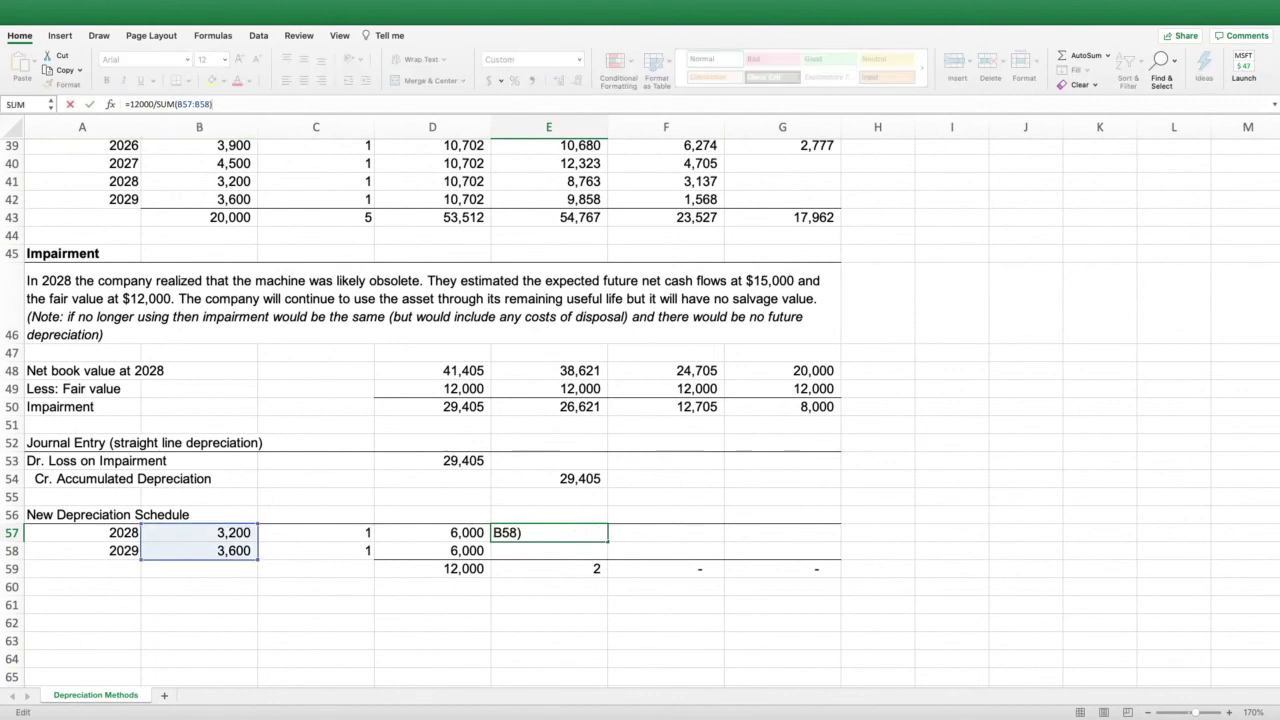
type("*")
left_click(199, 533)
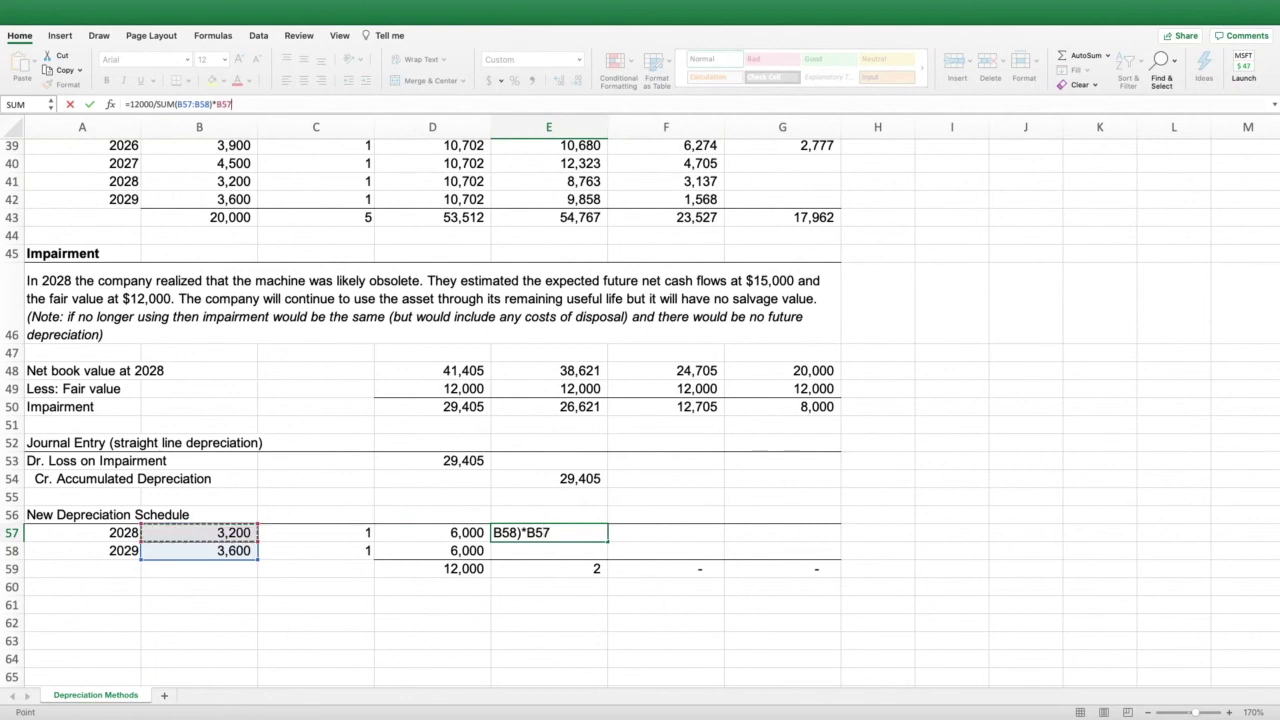
Make the summed usage range in E57 absolute, so the formula reads =12000/SUM($B$57:$B$58)*B57.
left_click(176, 104)
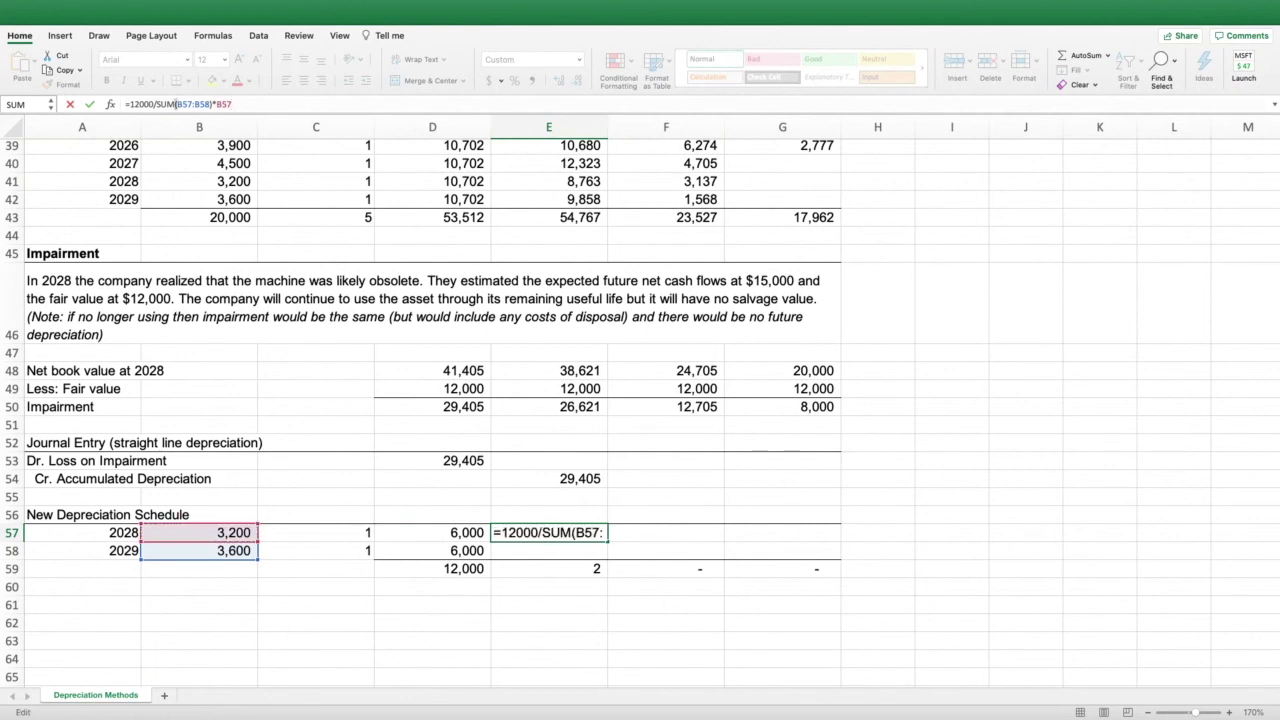
type("$")
key("Right")
type("$")
key("Right")
key("Right")
key("Right")
type("$")
key("Right")
type("$")
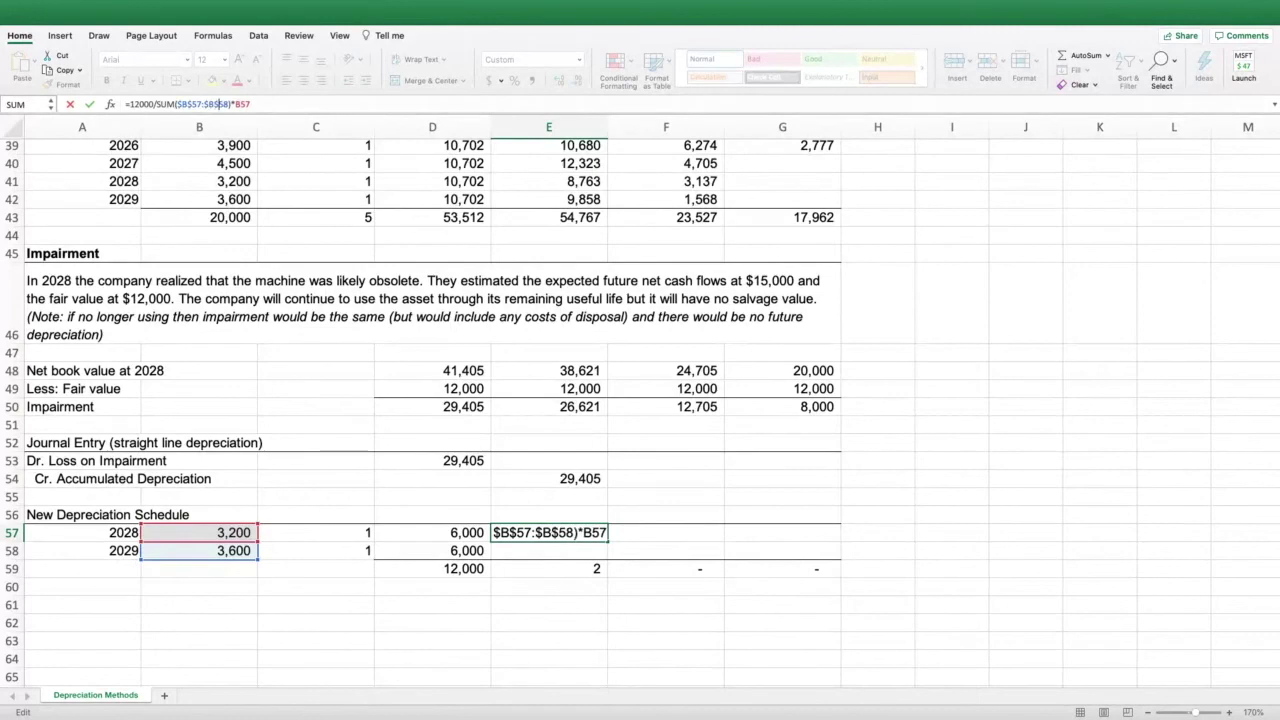
key("Return")
Fill the activity depreciation formula from E57 down to E58 and check the total in E59 against the fair value in E49.
left_click(548, 532)
left_click_drag(607, 541, 548, 550)
left_click(951, 550)
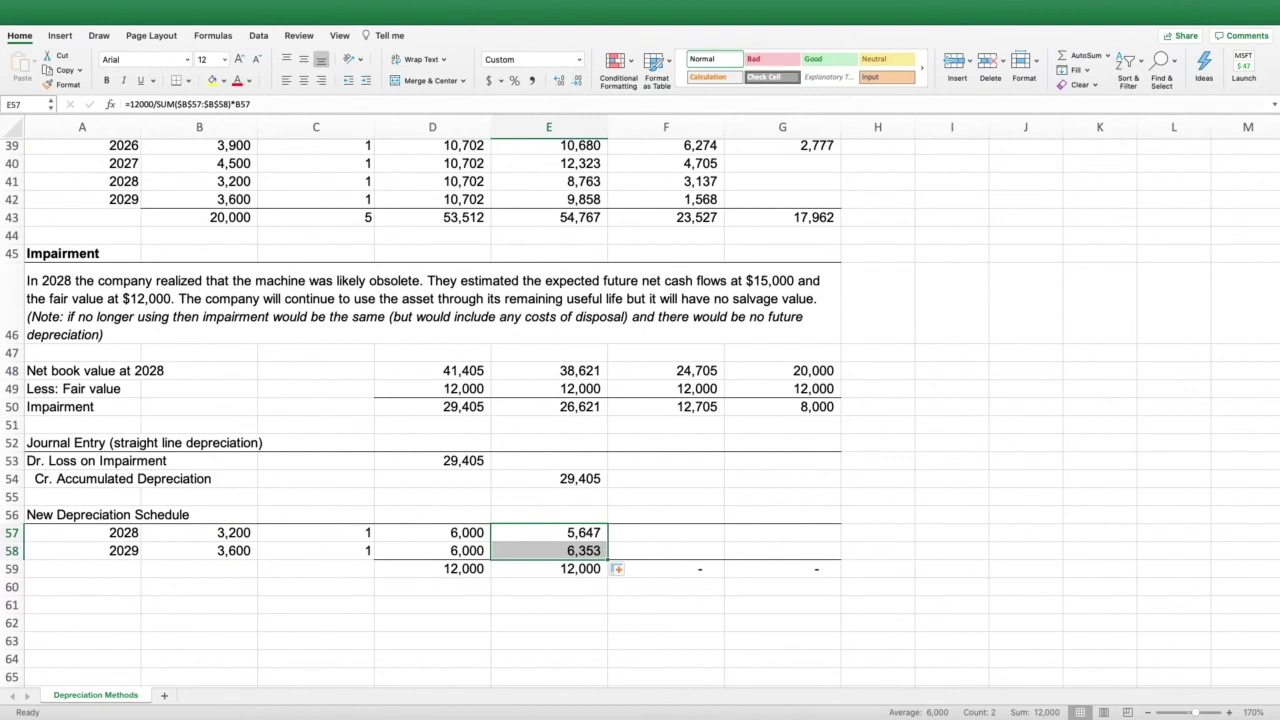
left_click(548, 568)
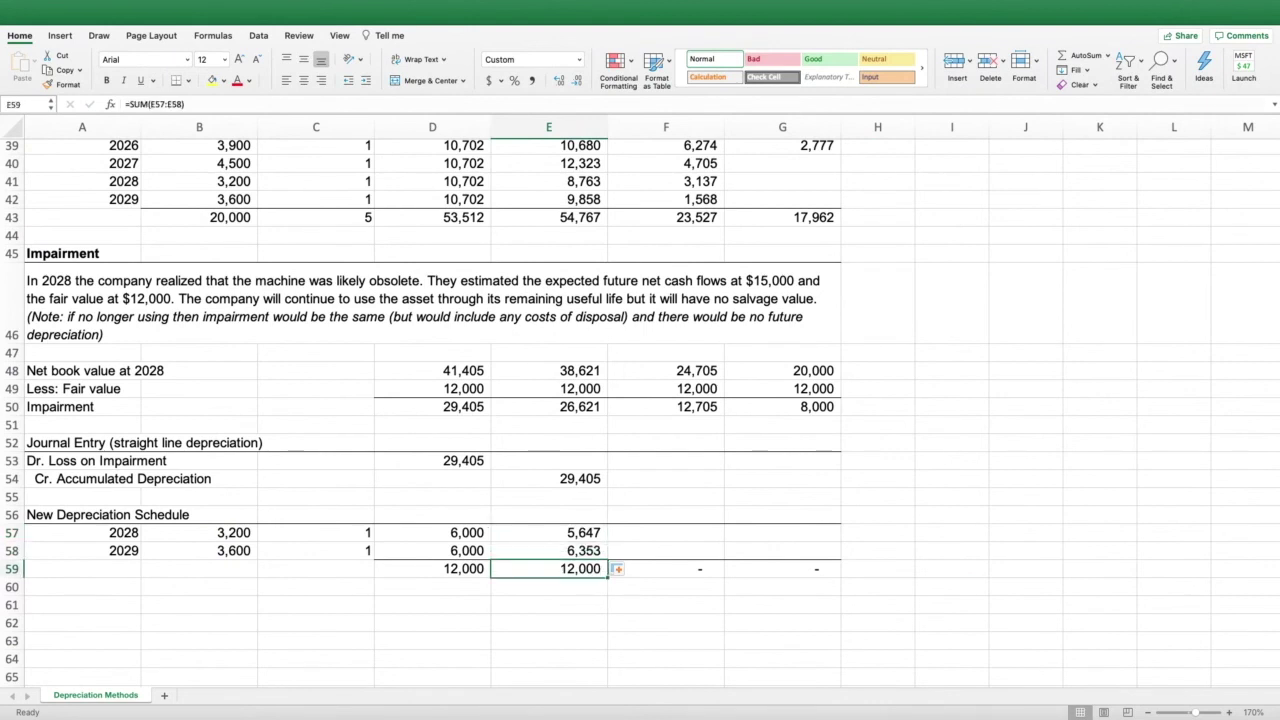
left_click(548, 388)
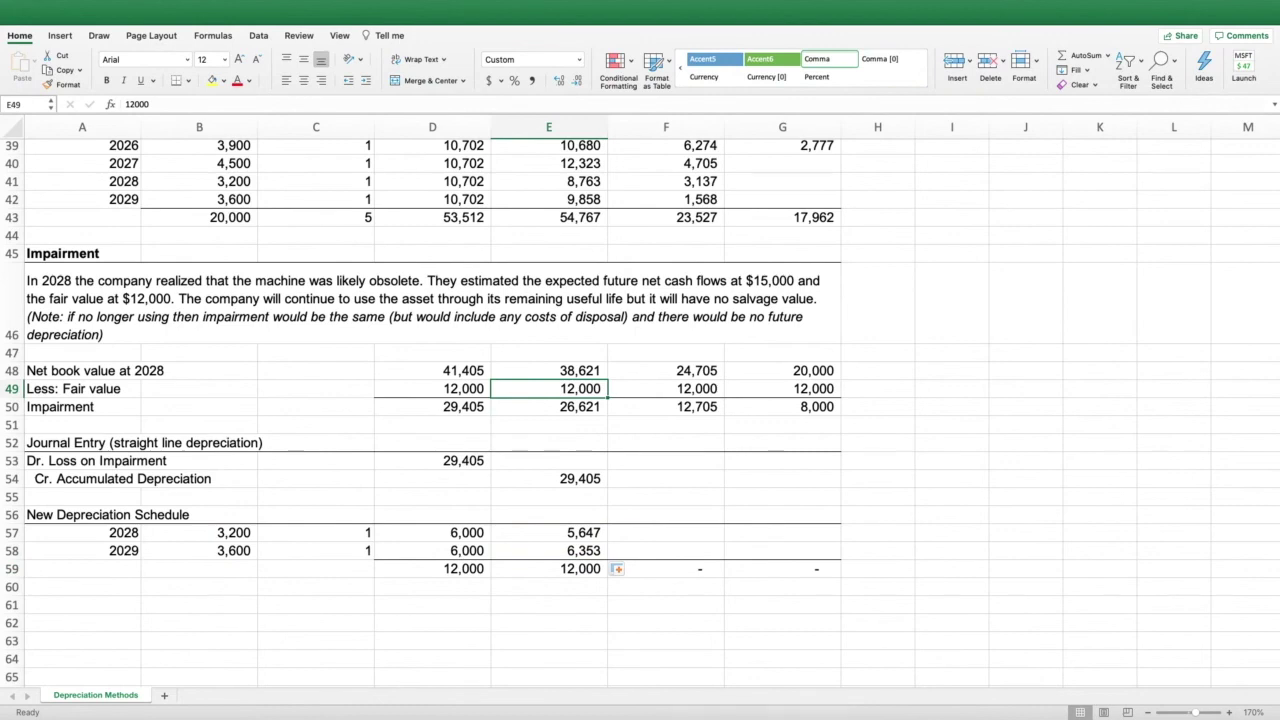
Enter the sum-of-the-years'-digits depreciation as =2/3*12000 in F57 and =1/3*12000 in F58.
scroll(640, 400, "up", 2)
scroll(640, 400, "up", 2)
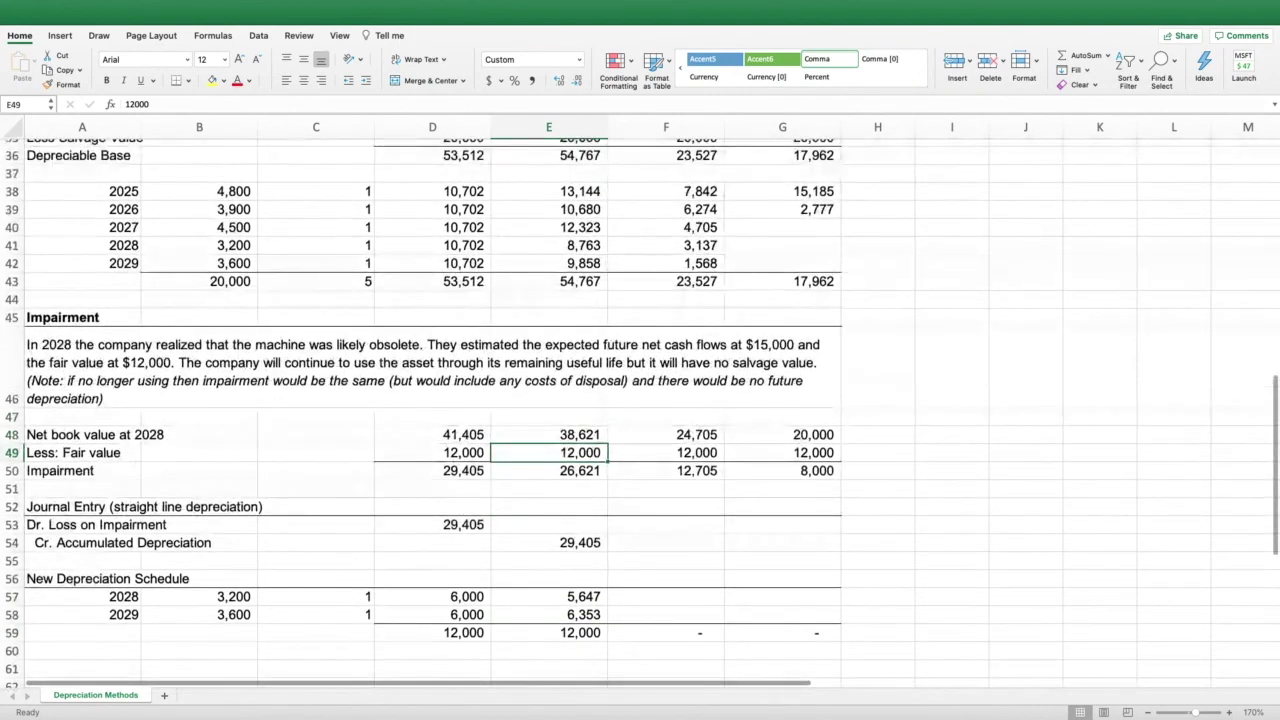
scroll(640, 400, "up", 4)
scroll(640, 400, "down", 8)
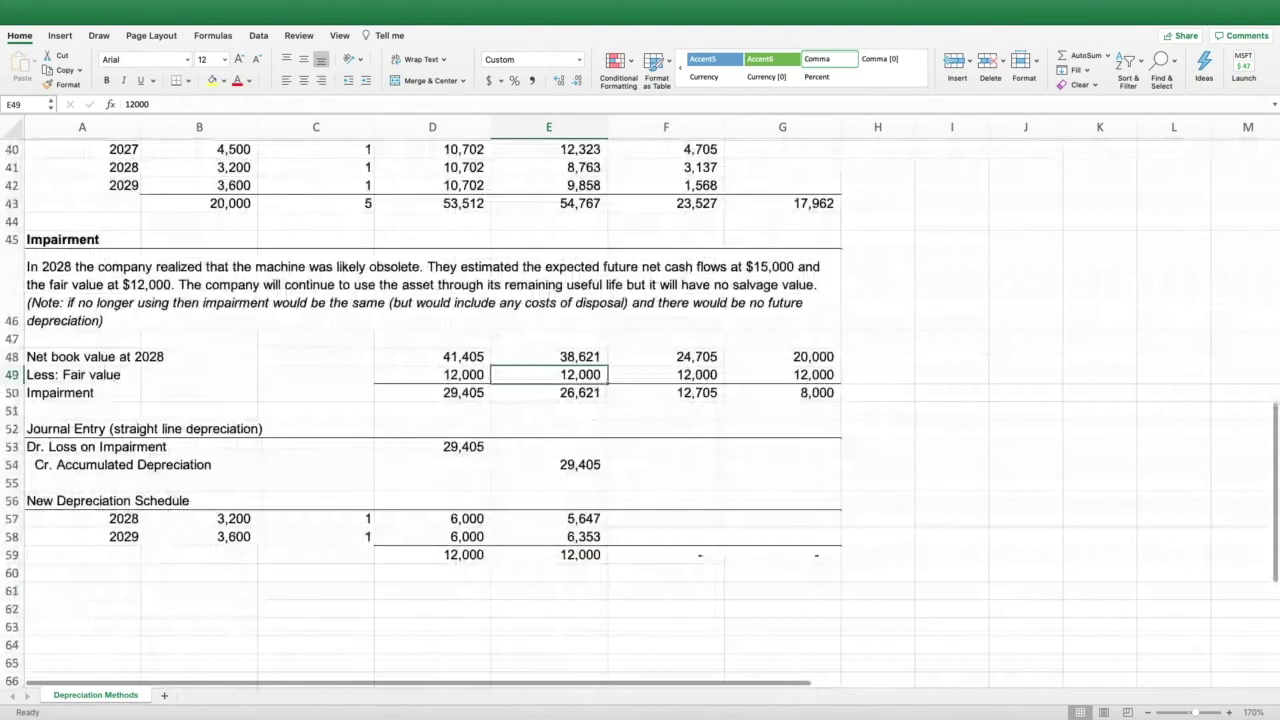
left_click(666, 519)
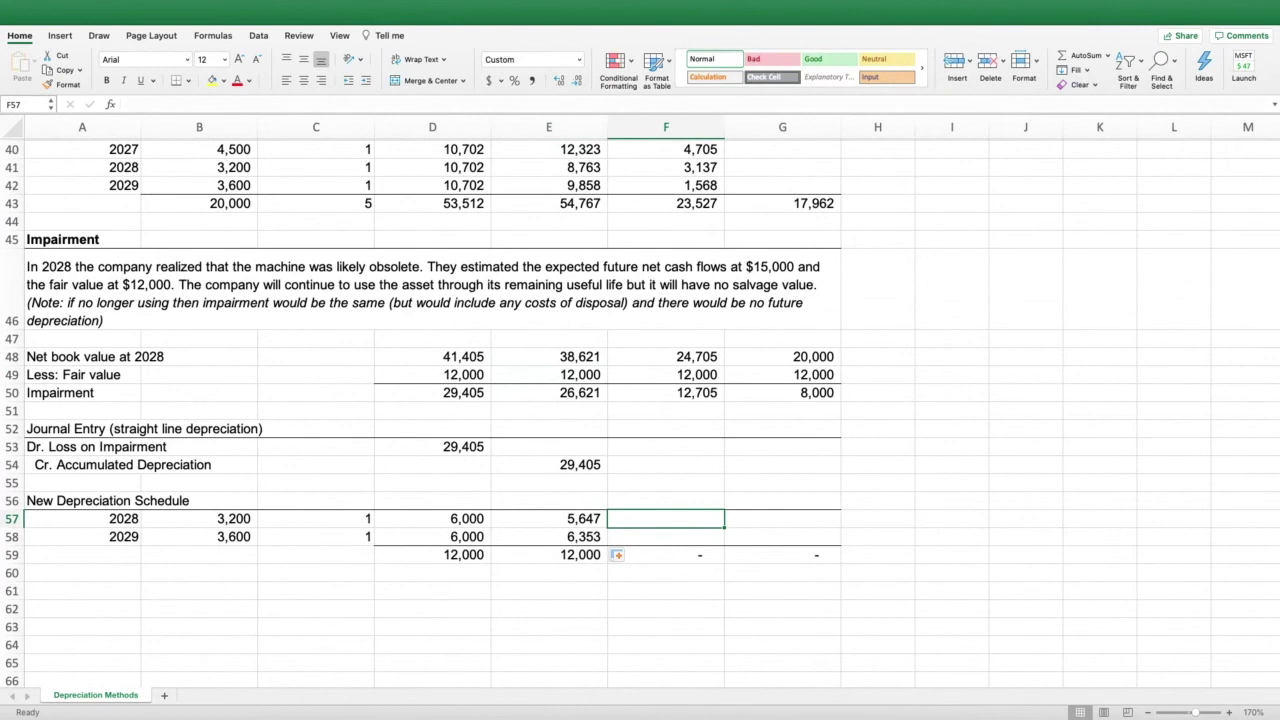
type("=2")
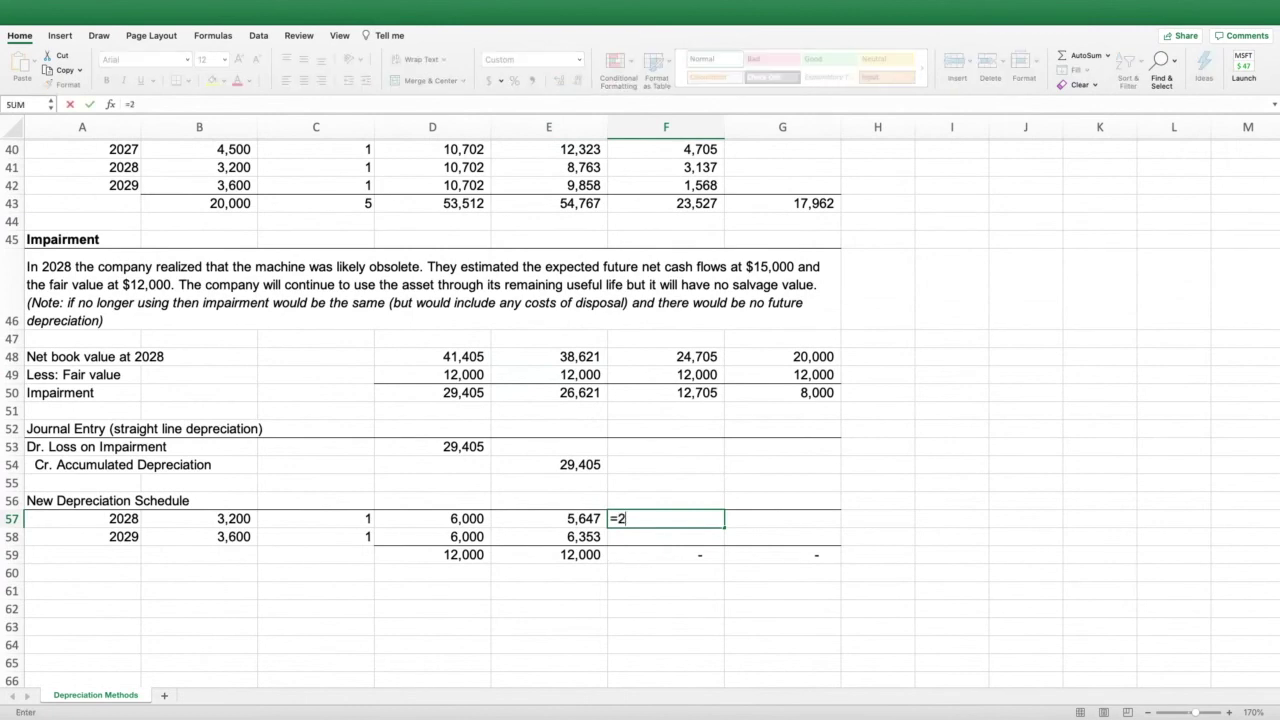
type("/3*12000")
key("Return")
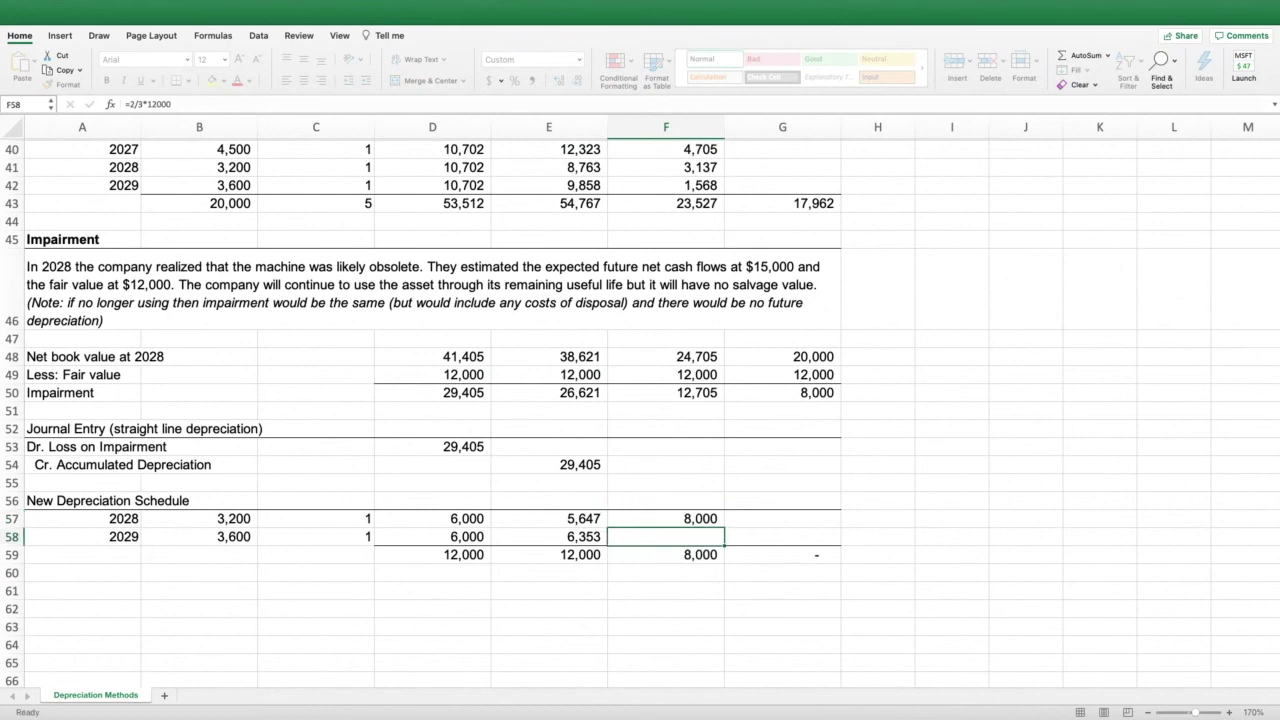
type("=1/3*12000")
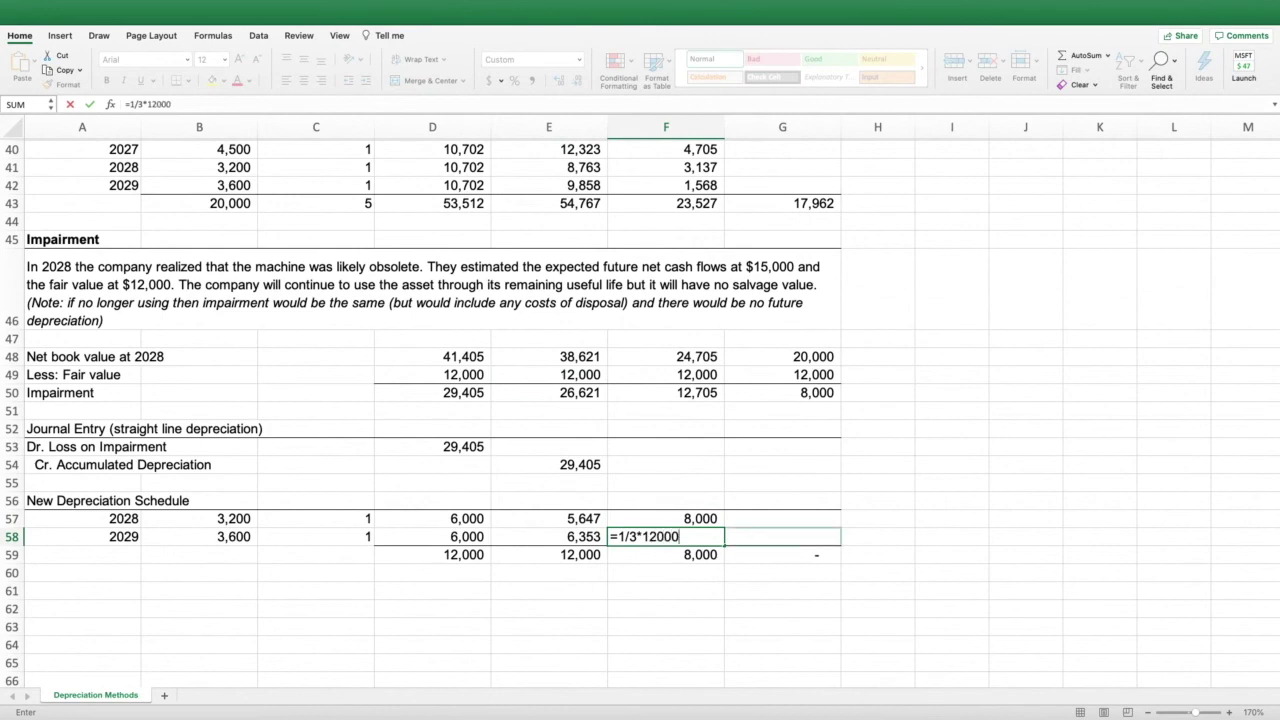
key("Return")
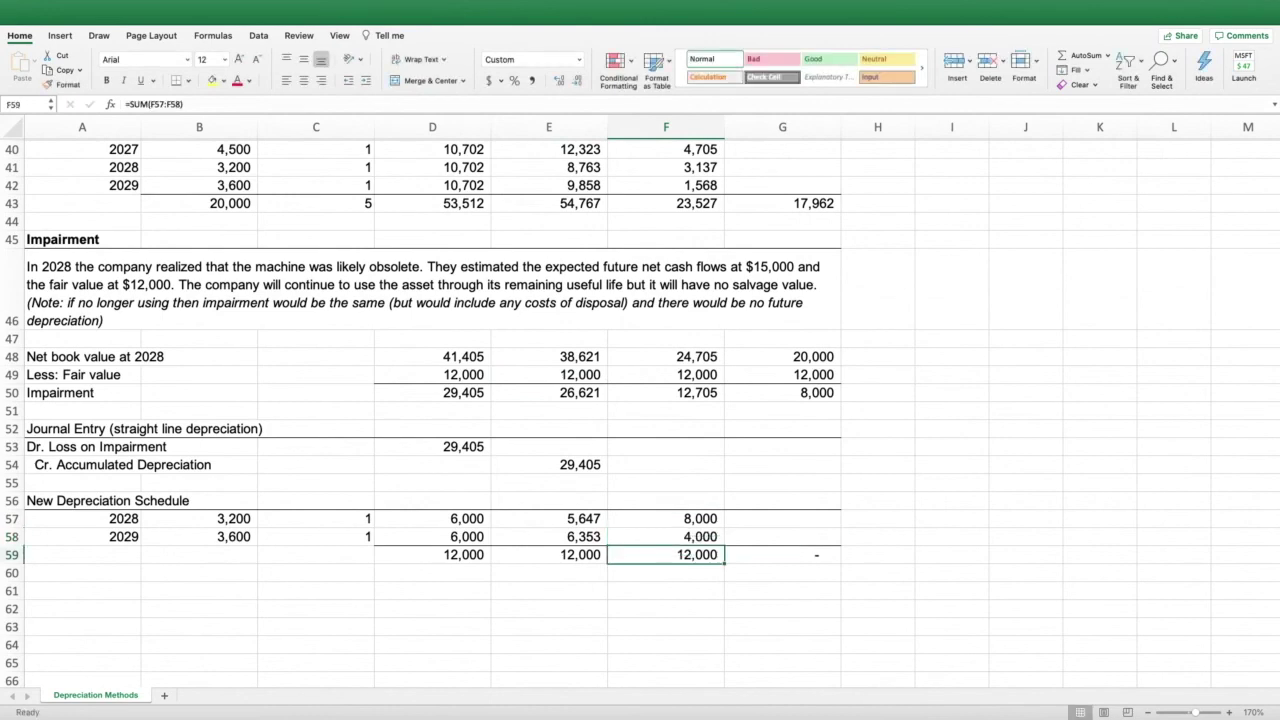
left_click_drag(666, 519, 666, 537)
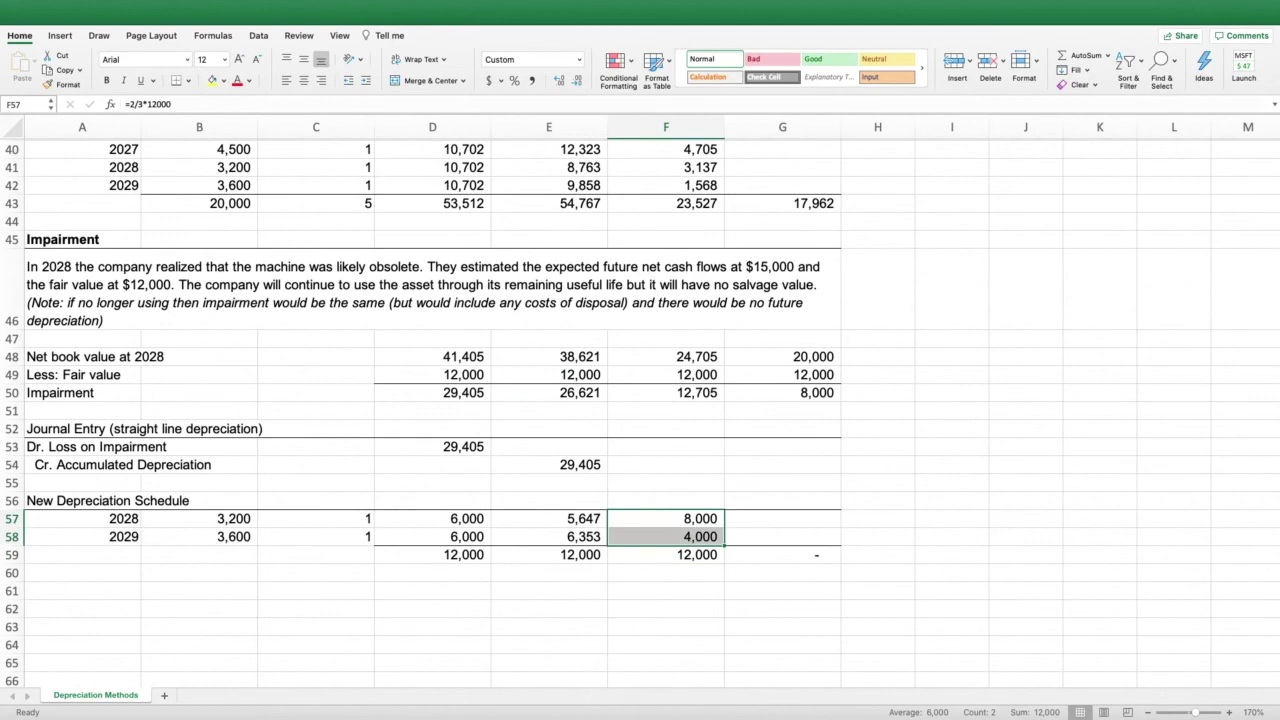
Enter the 2028 double-declining-balance depreciation in G57 as =2/2*G49.
scroll(640, 412, "up", 2)
scroll(640, 412, "down", 3)
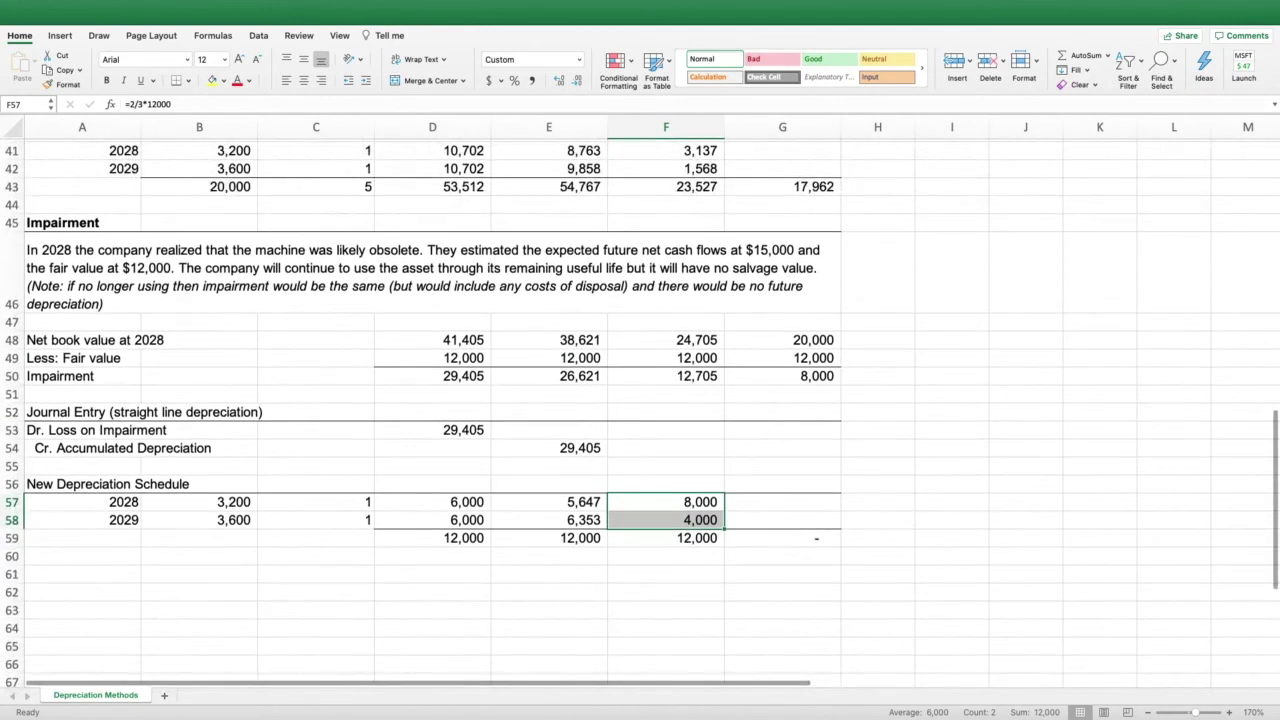
left_click(782, 502)
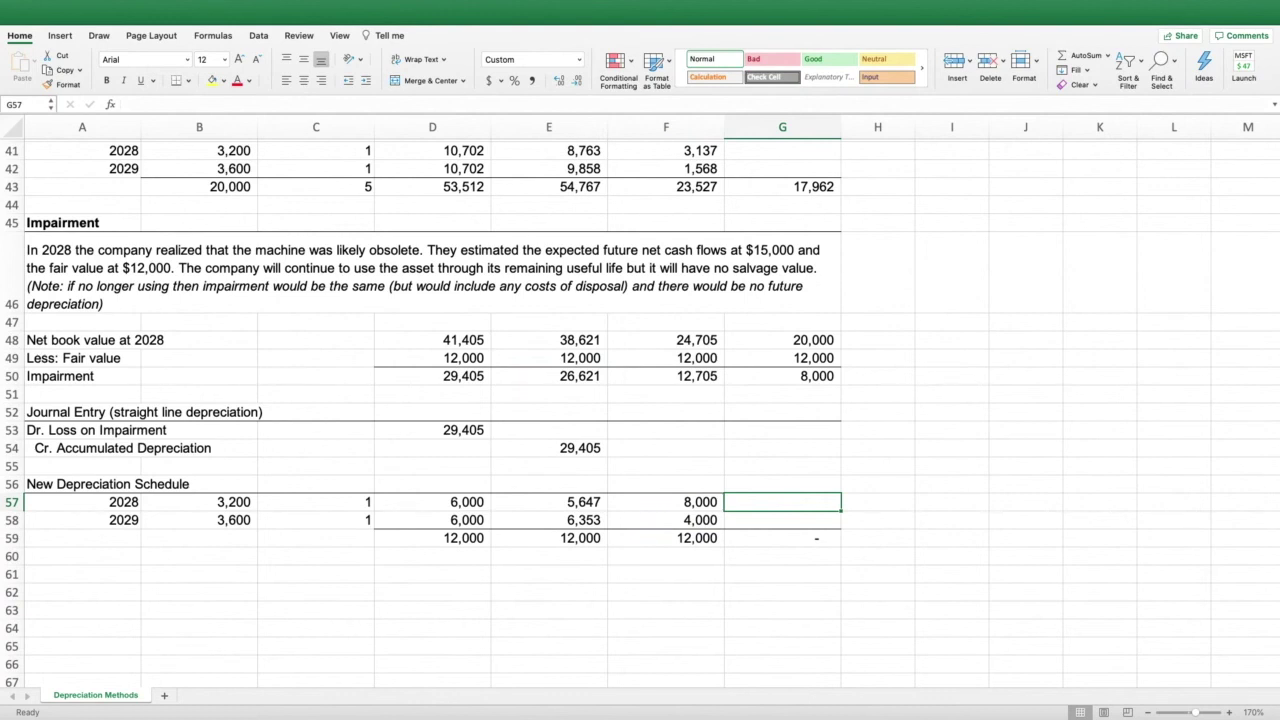
type("=2/")
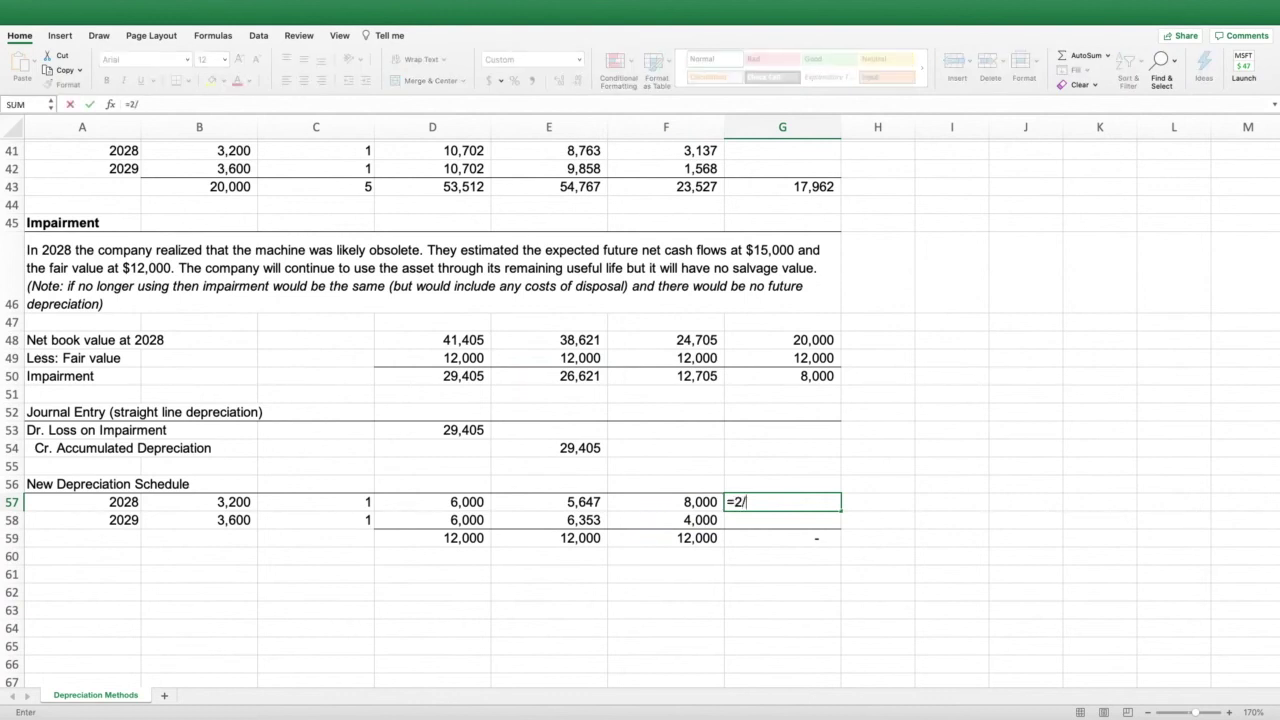
type("2*")
key("Up")
key("Up")
key("Up")
key("Up")
key("Up")
key("Up")
key("Up")
key("Up")
key("Return")
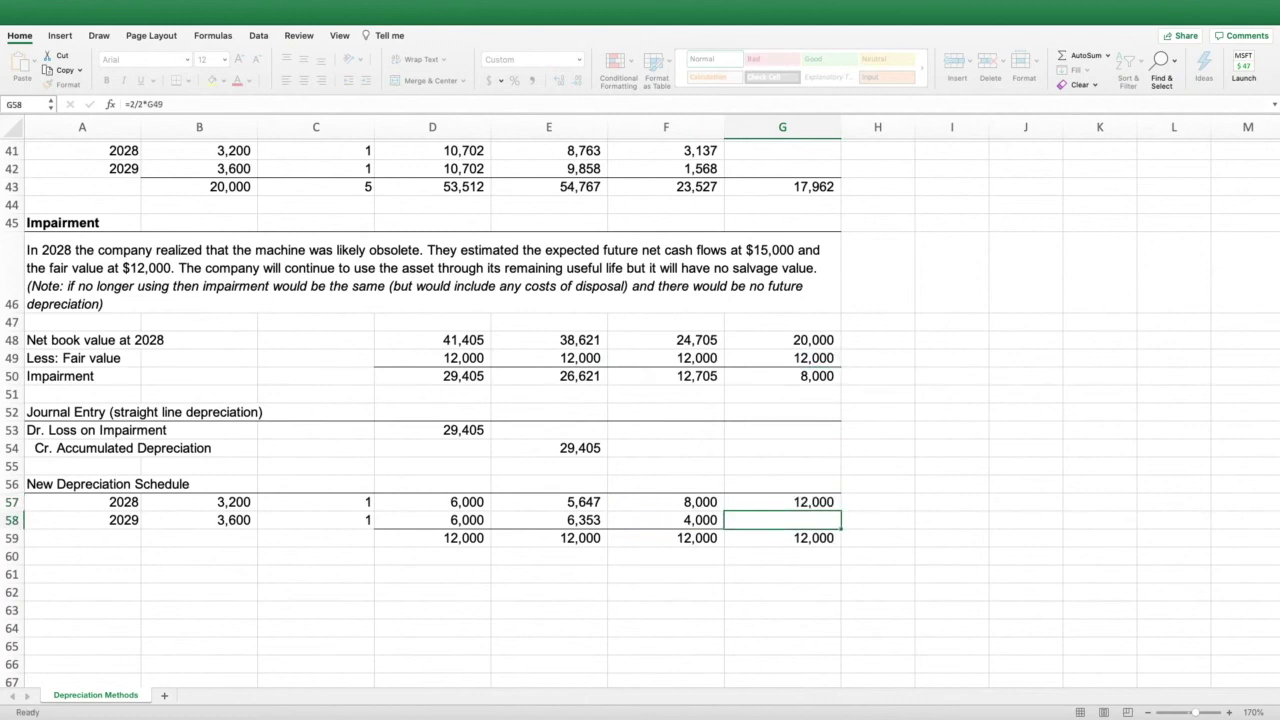
Review the completed new depreciation schedule in A56:G59 and return to the original problem statement at the start of the sheet.
left_click(782, 556)
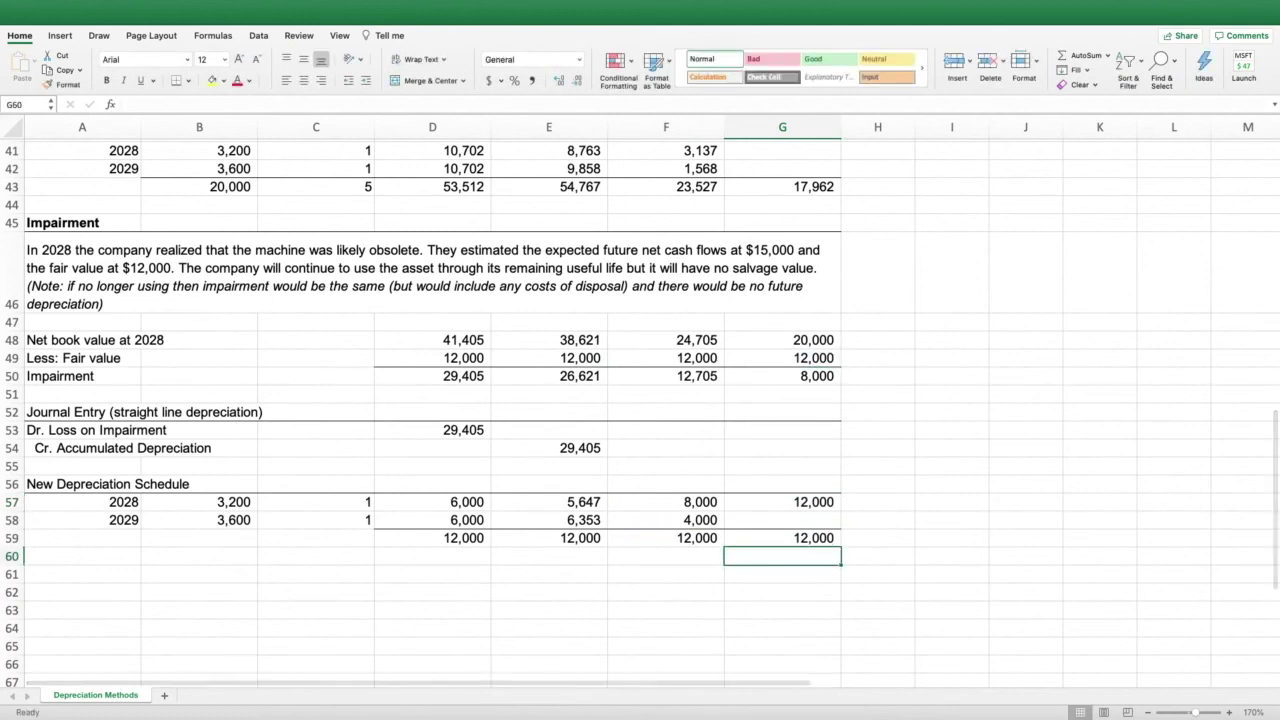
left_click_drag(82, 484, 782, 538)
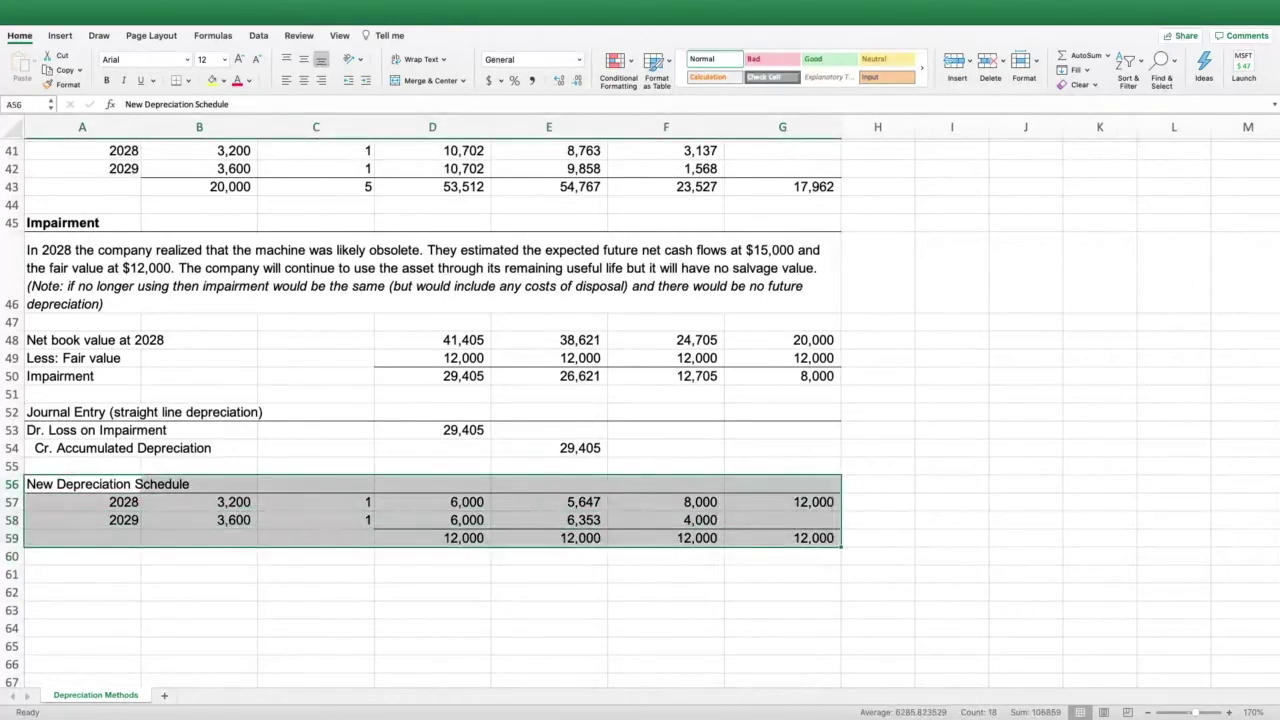
left_click(782, 574)
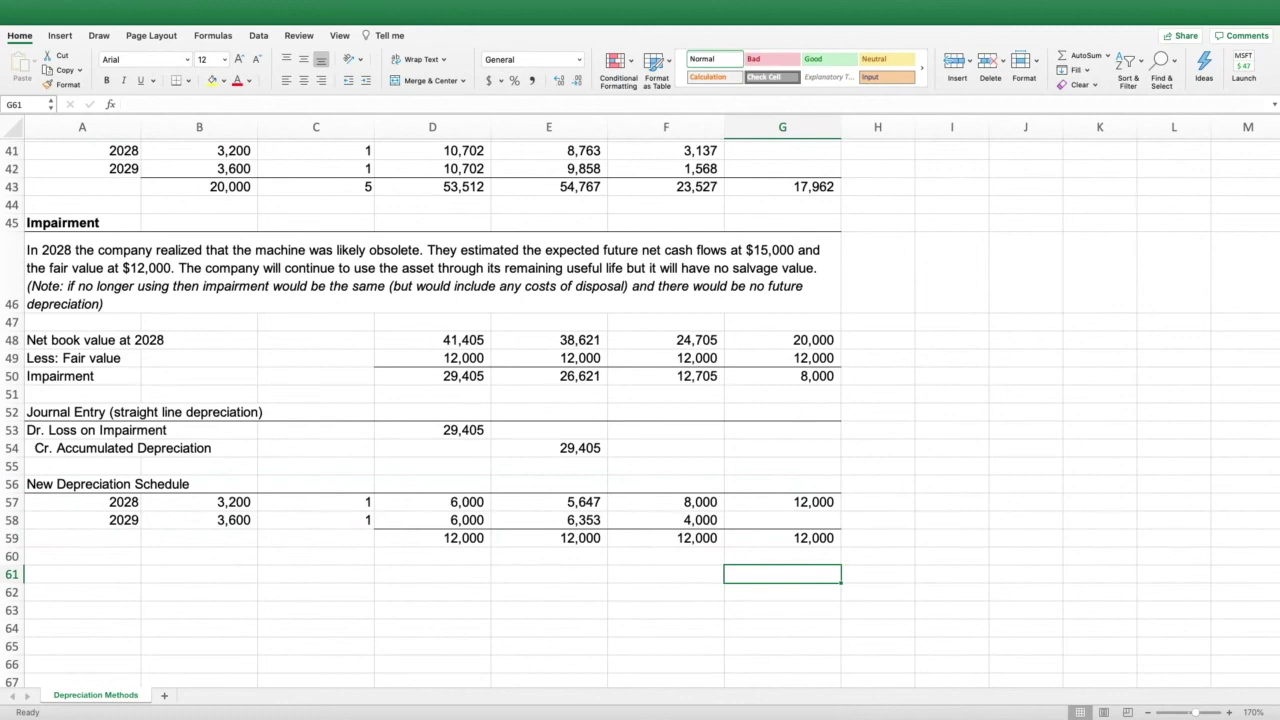
scroll(640, 400, "up", 15)
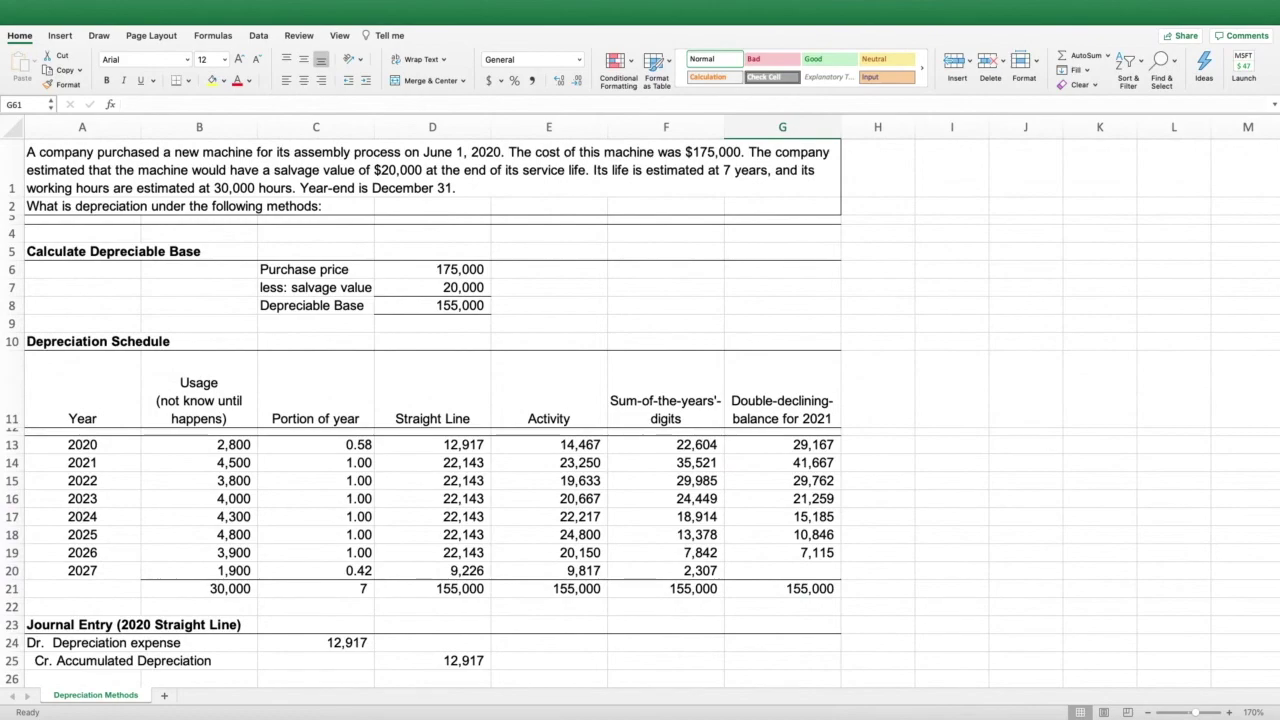